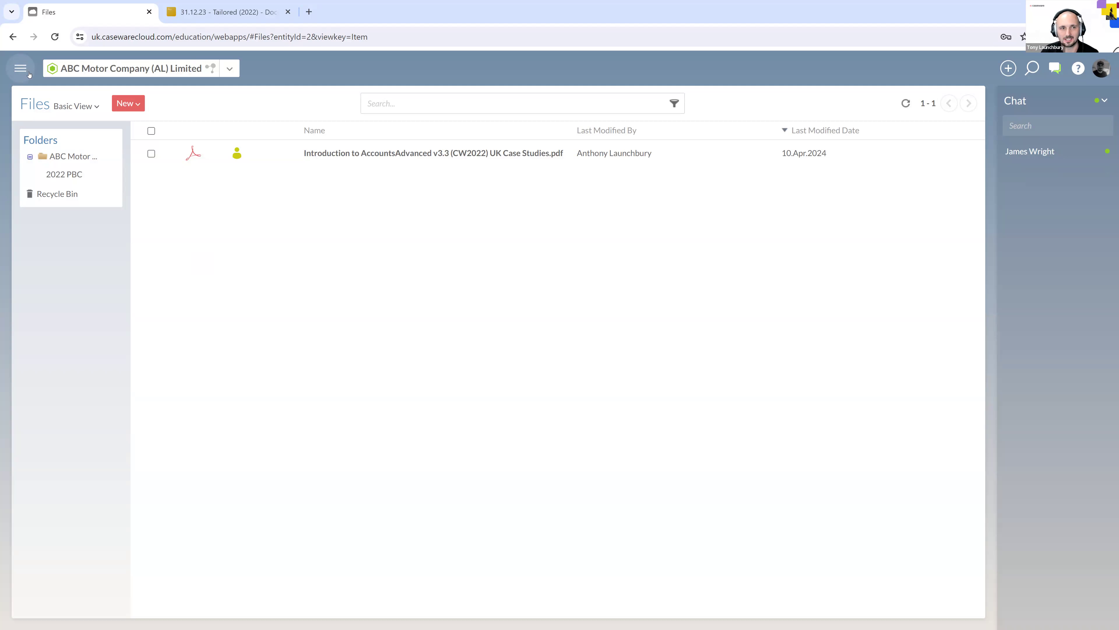
Open the UK Company Audit (Mercia) engagement list for ABC Motor Company (AL) Limited.
click(21, 68)
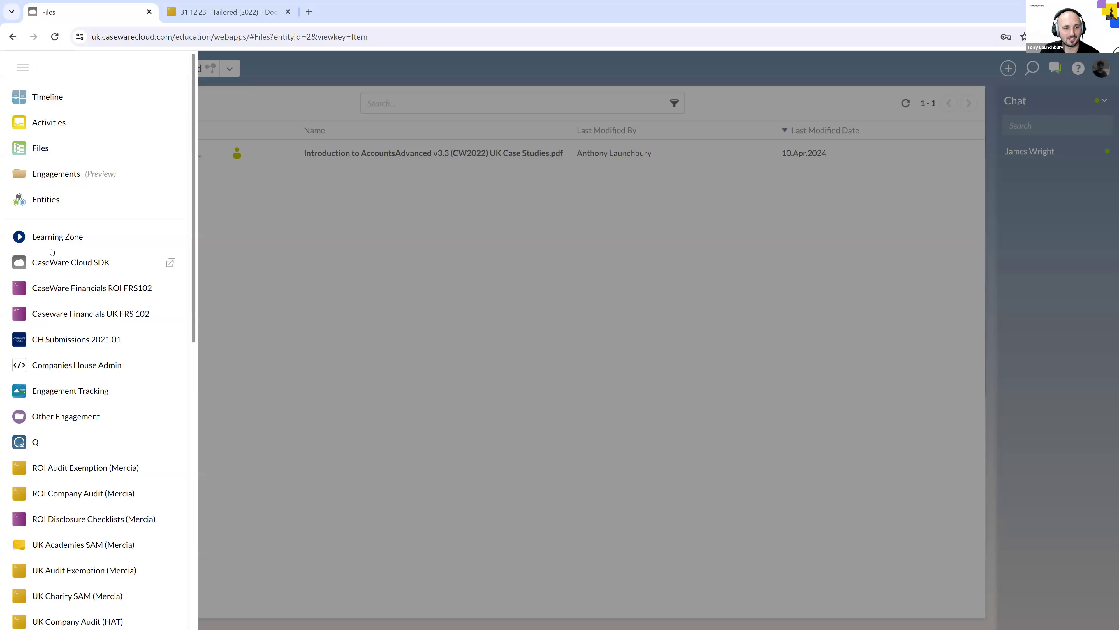
scroll(88, 168, down, 4)
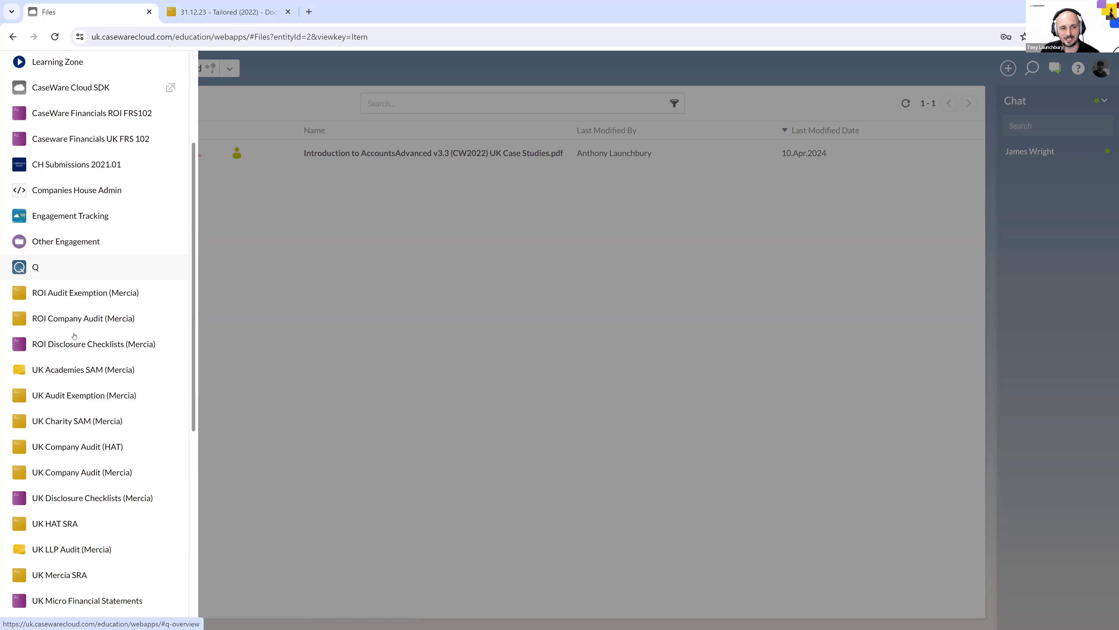
scroll(73, 388, down, 1)
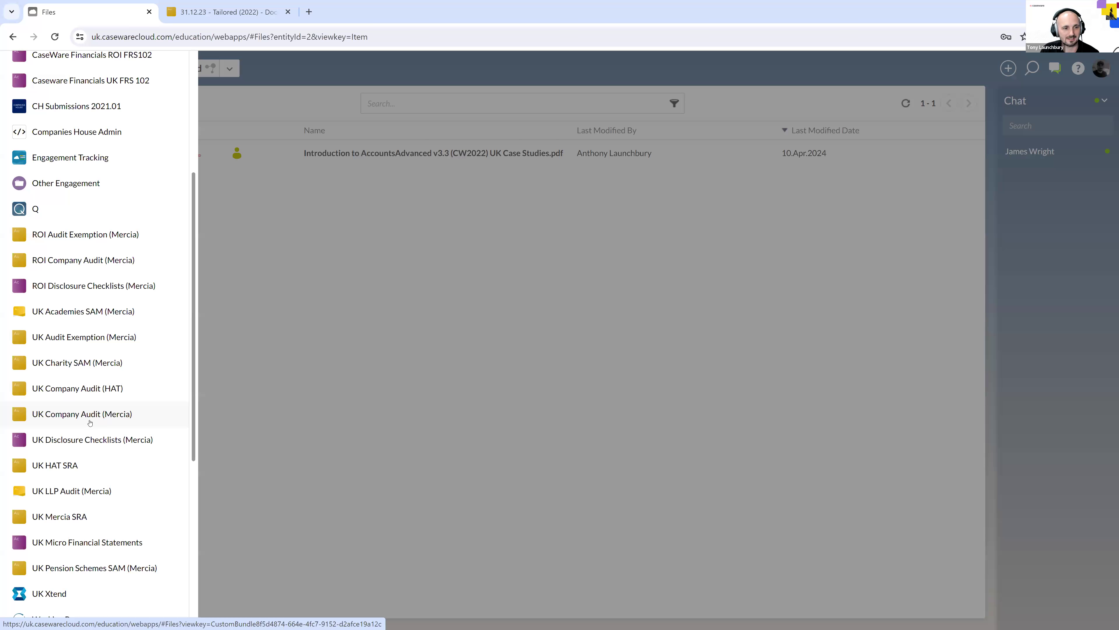
click(88, 417)
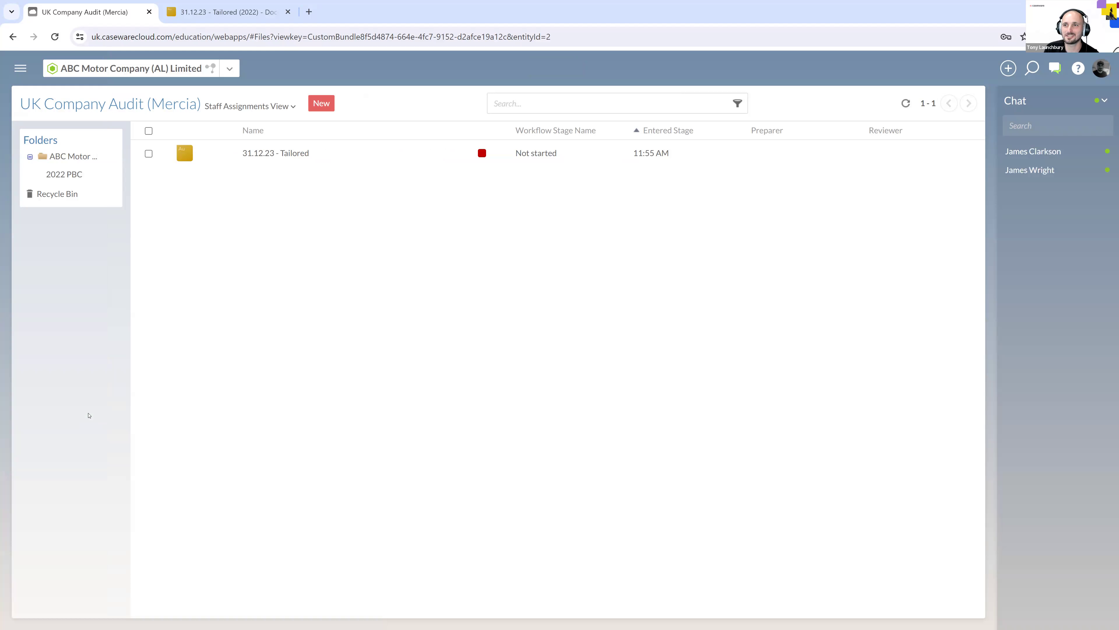
Close the open 31.12.23 - Tailored engagement and start a new UK Company Audit (Mercia) engagement named 31.12.23.
click(1103, 67)
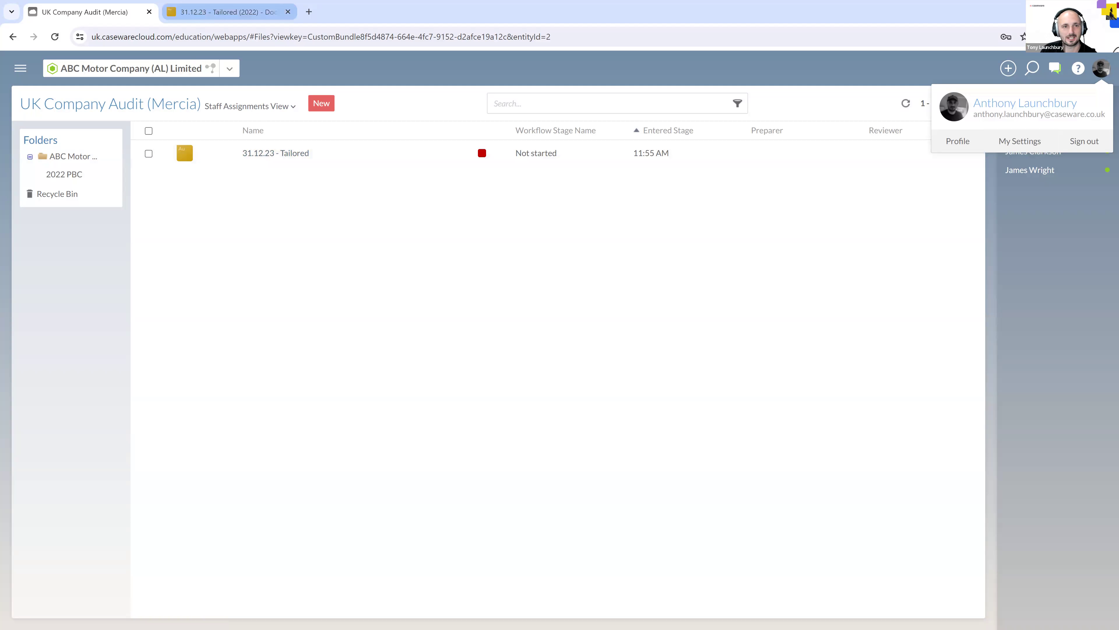
click(288, 12)
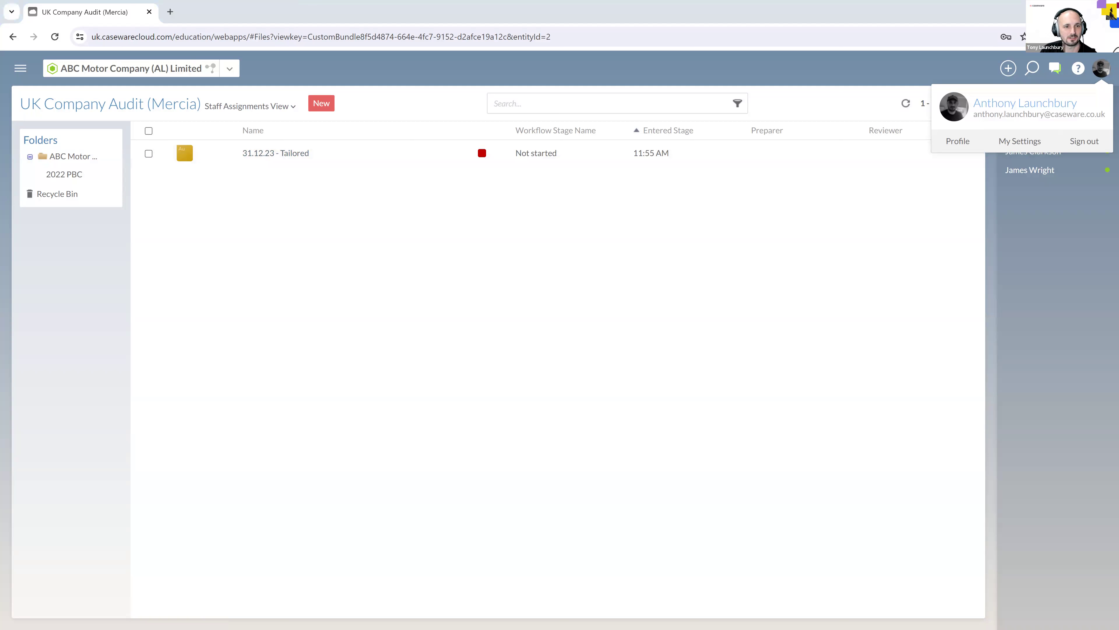
click(333, 107)
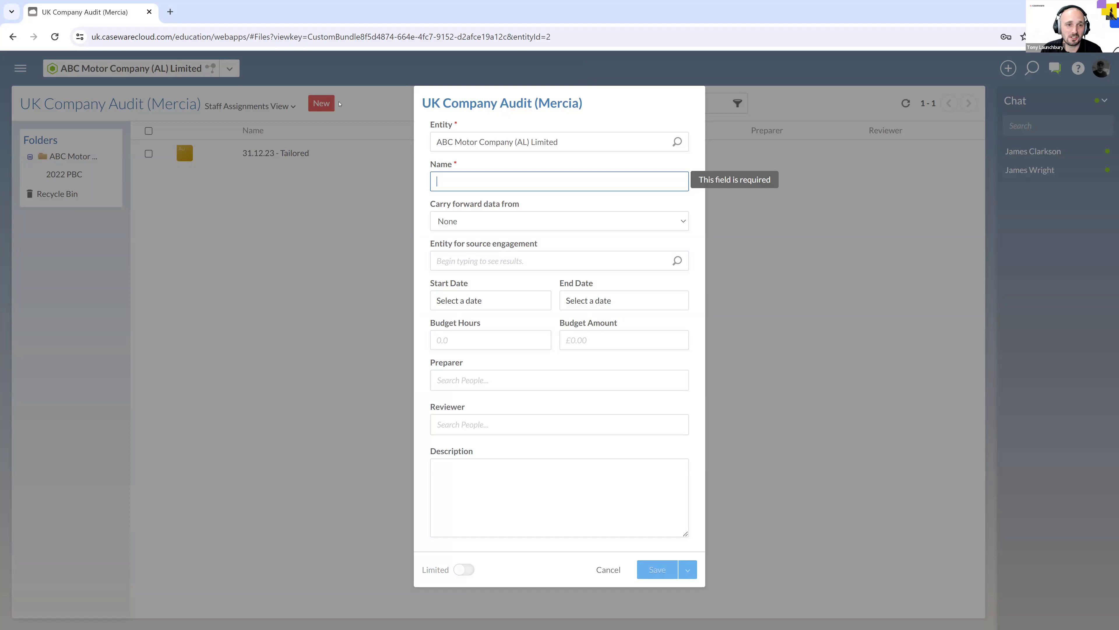
text(31.12)
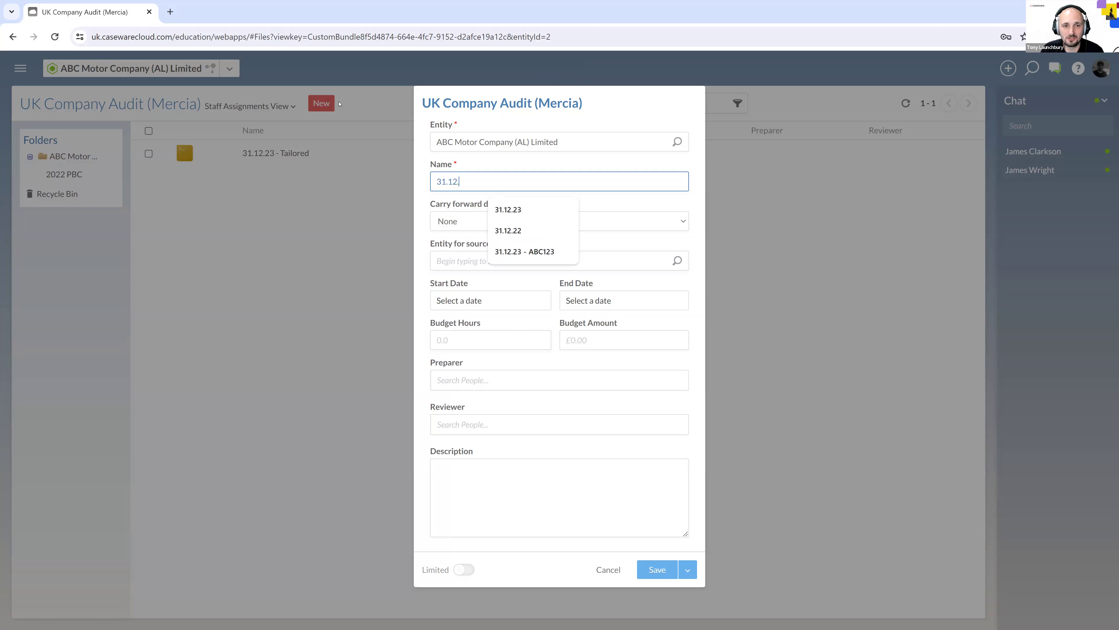
text(.23)
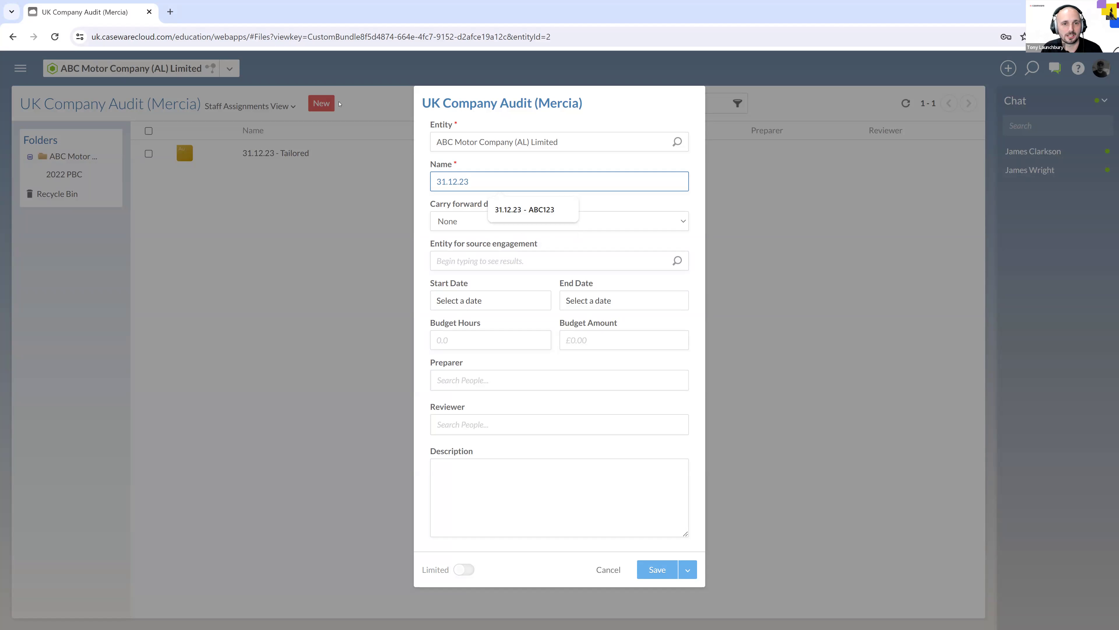
Look up the new engagement's entity in the entity selector and view the suggested entities for the source engagement.
drag(589, 139, 389, 145)
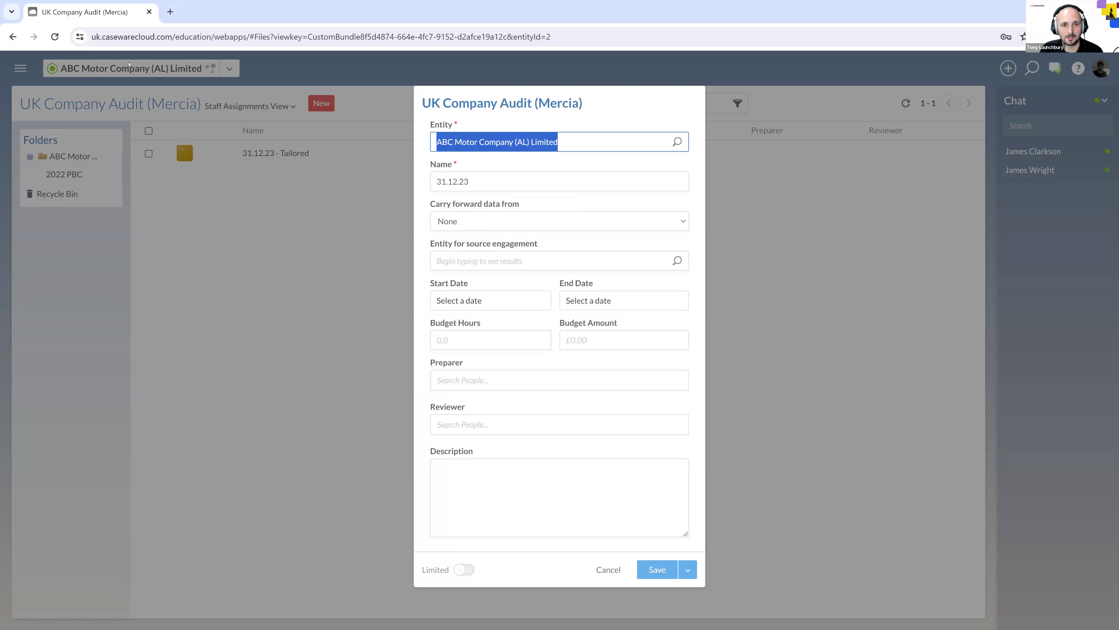
click(678, 141)
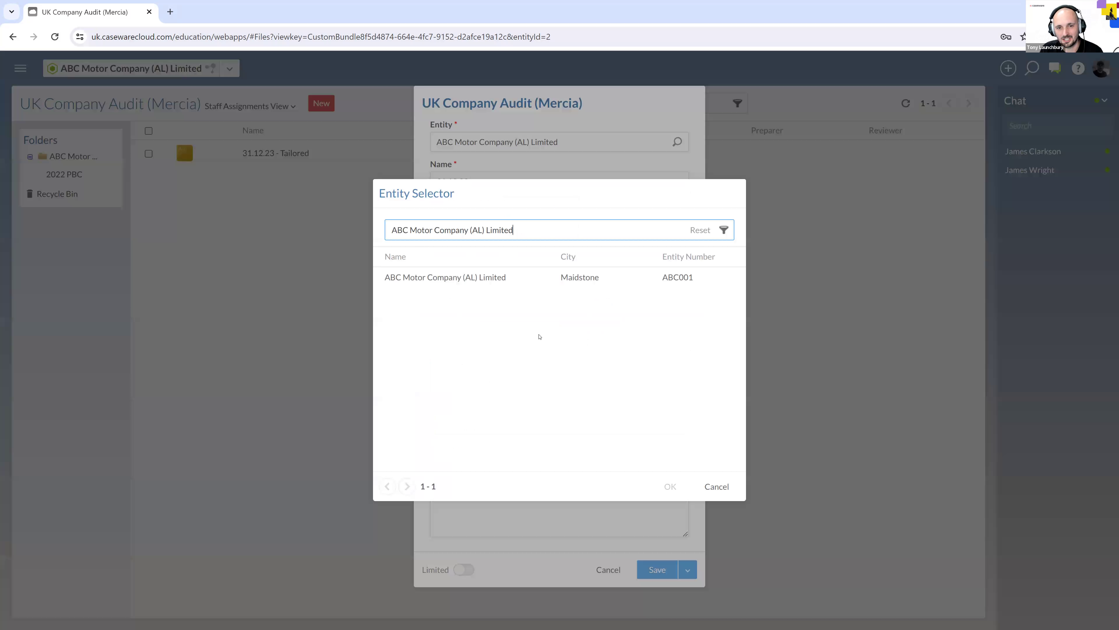
click(717, 486)
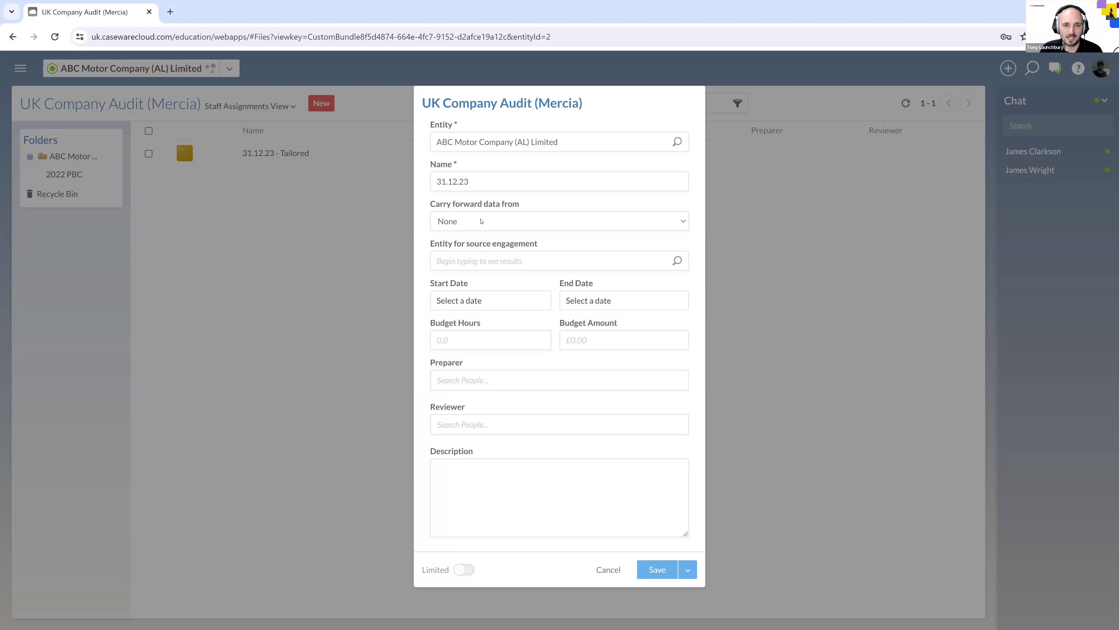
click(521, 264)
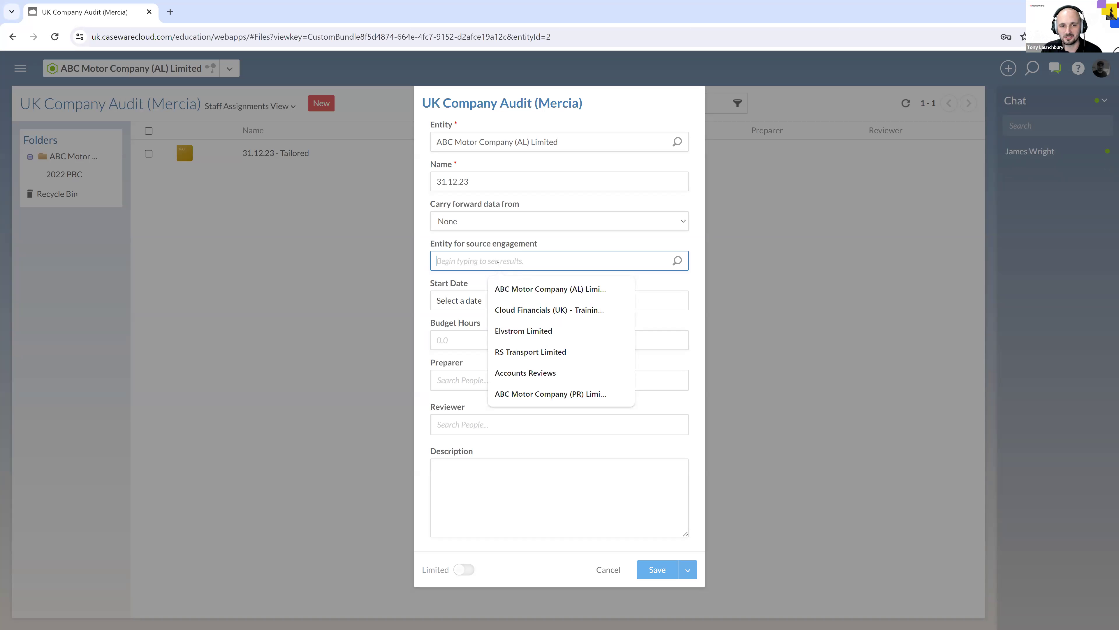
click(473, 283)
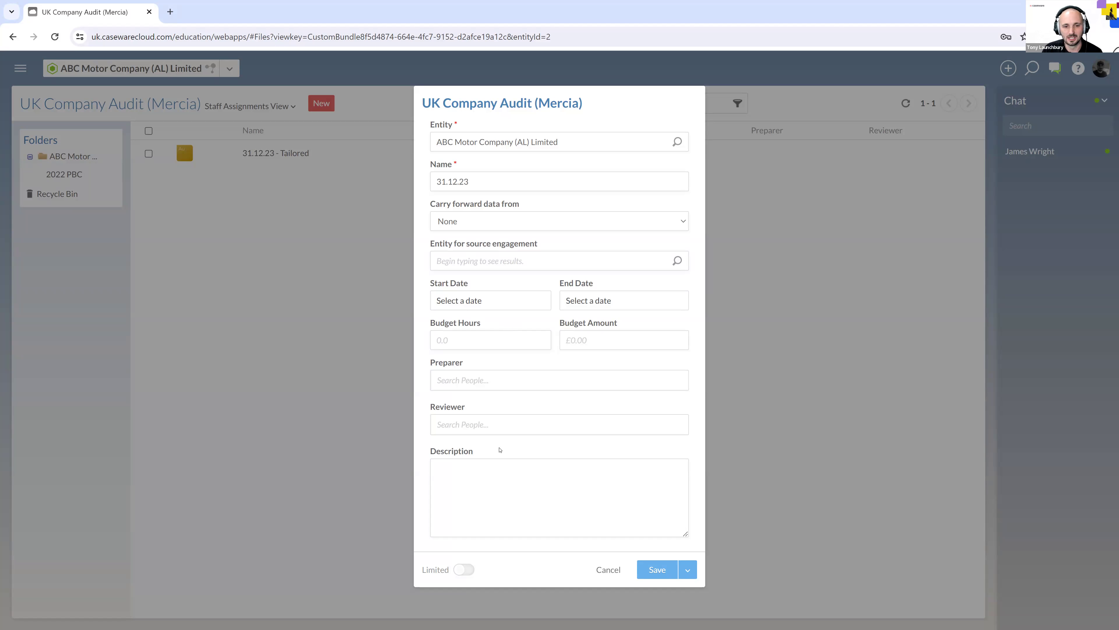
Assign the staff member's name as the preparer of the new engagement.
click(521, 382)
text(anthony)
right_click(501, 373)
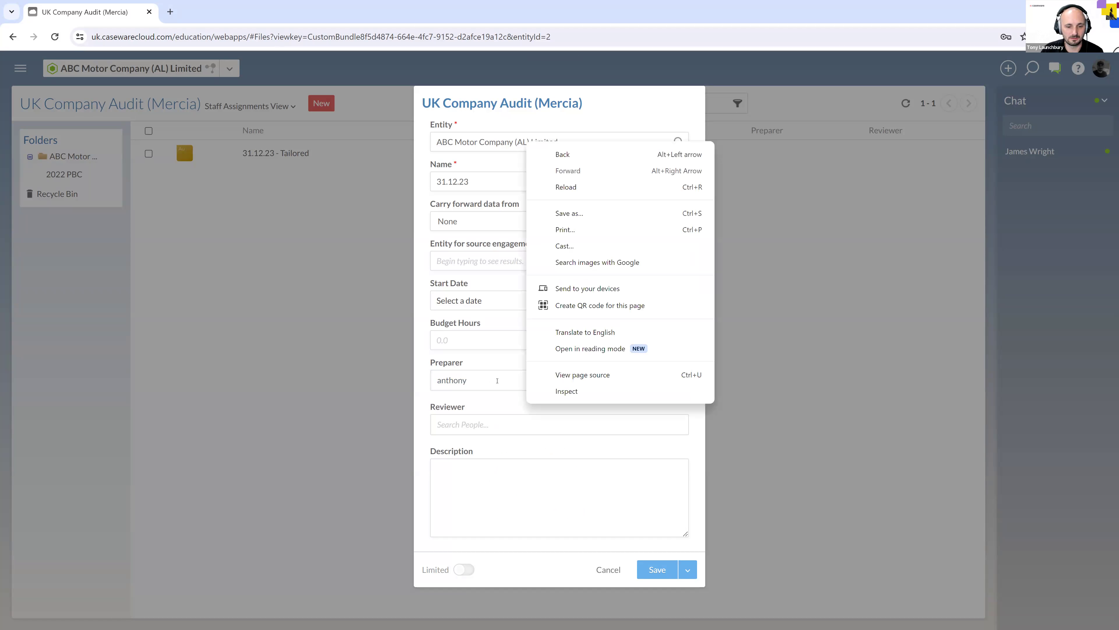
click(497, 380)
key(BackSpace)
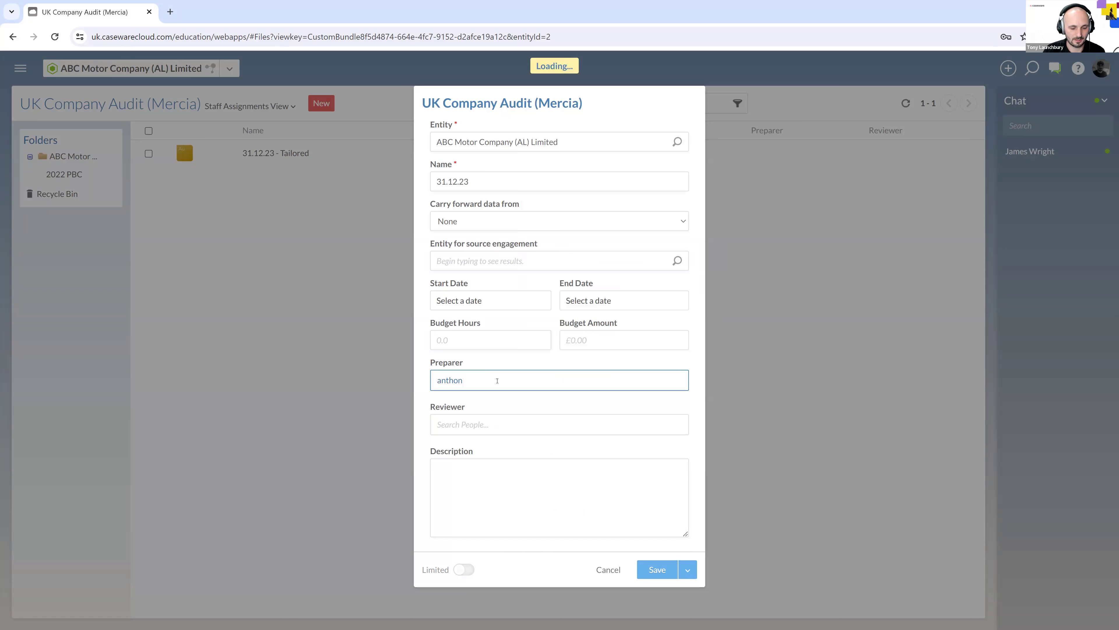
click(501, 400)
Assign the colleague's name as the reviewer and save the new engagement.
click(472, 424)
text(James)
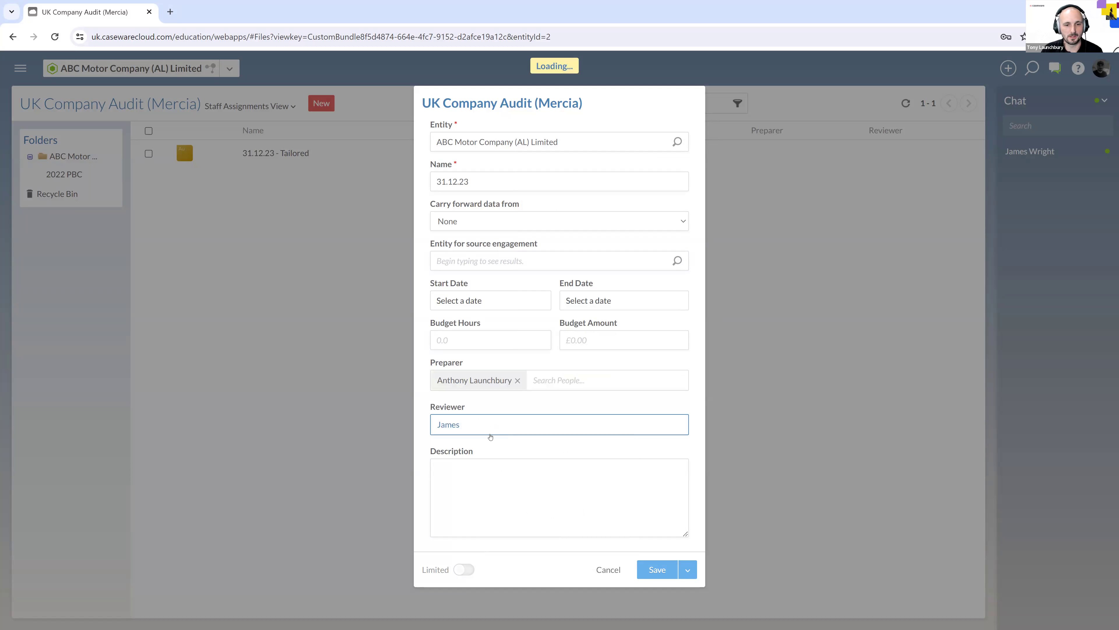
key(Return)
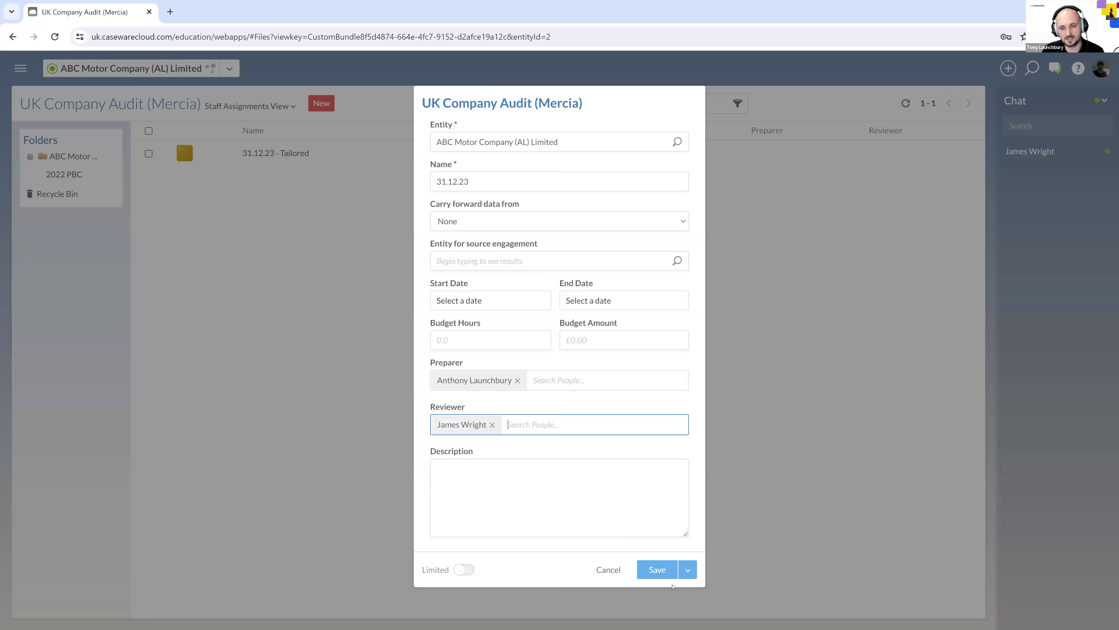
click(649, 568)
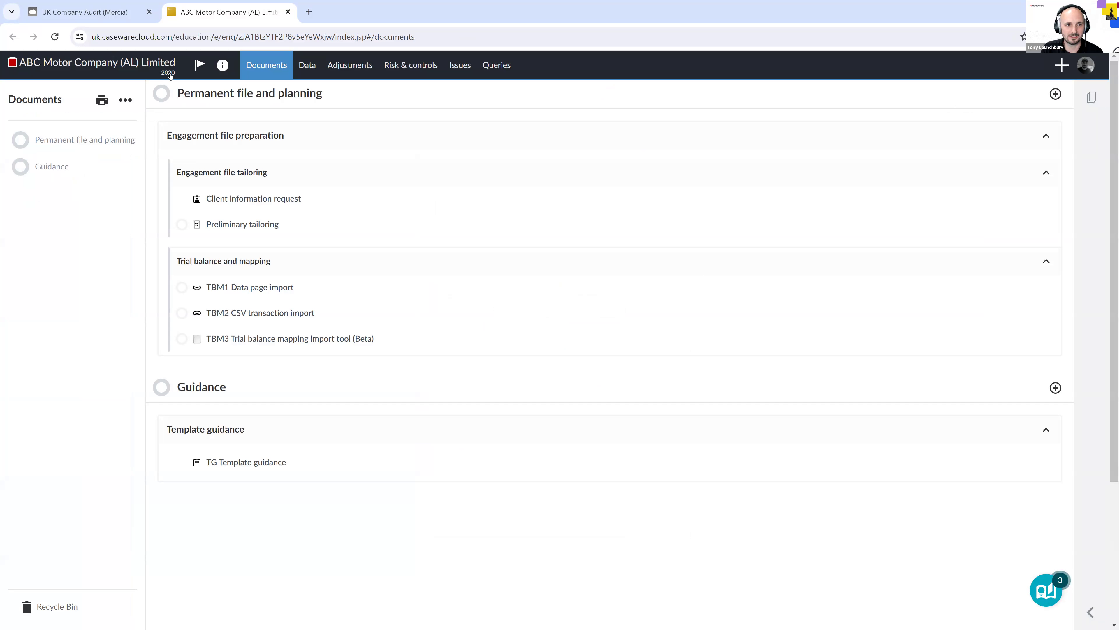
Set the year end date in the engagement properties to 31 December 2024.
click(120, 65)
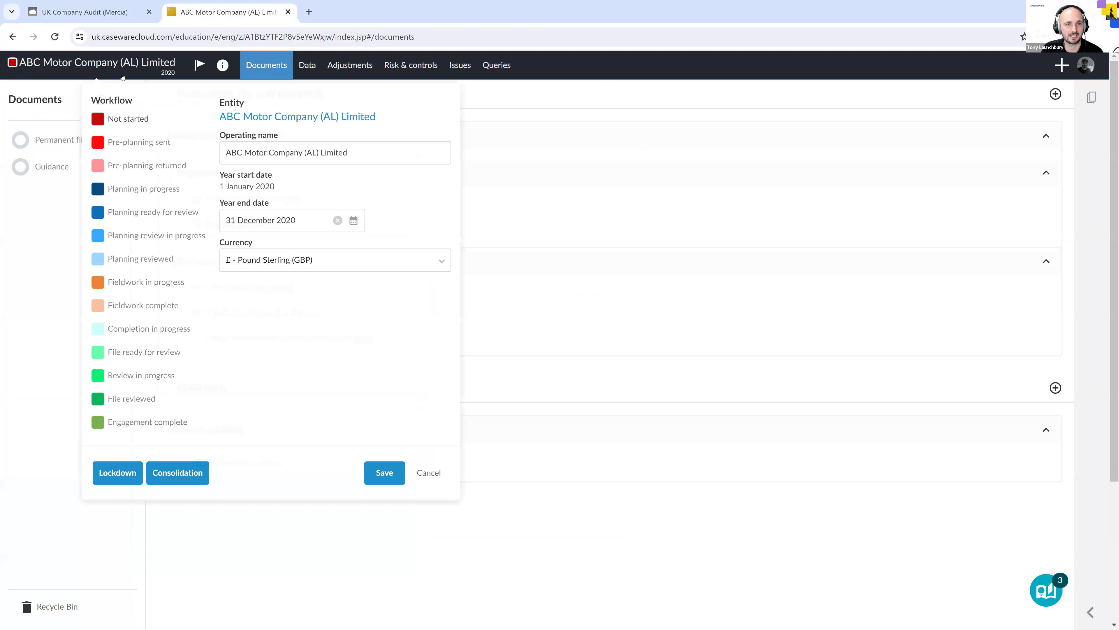
click(311, 222)
click(344, 270)
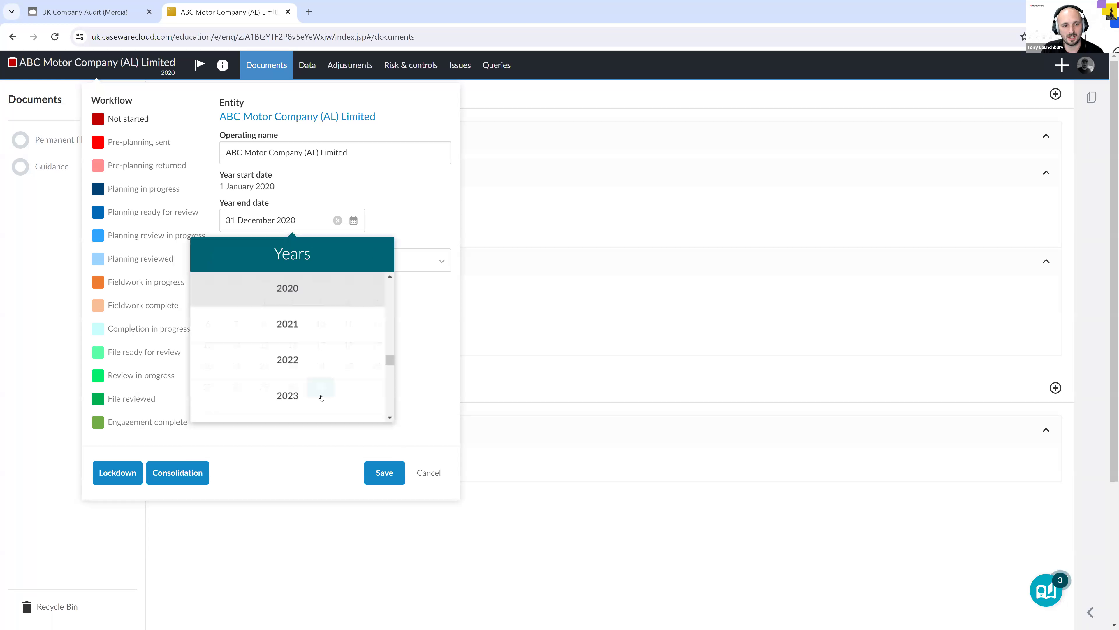
scroll(304, 384, down, 1)
scroll(298, 375, down, 1)
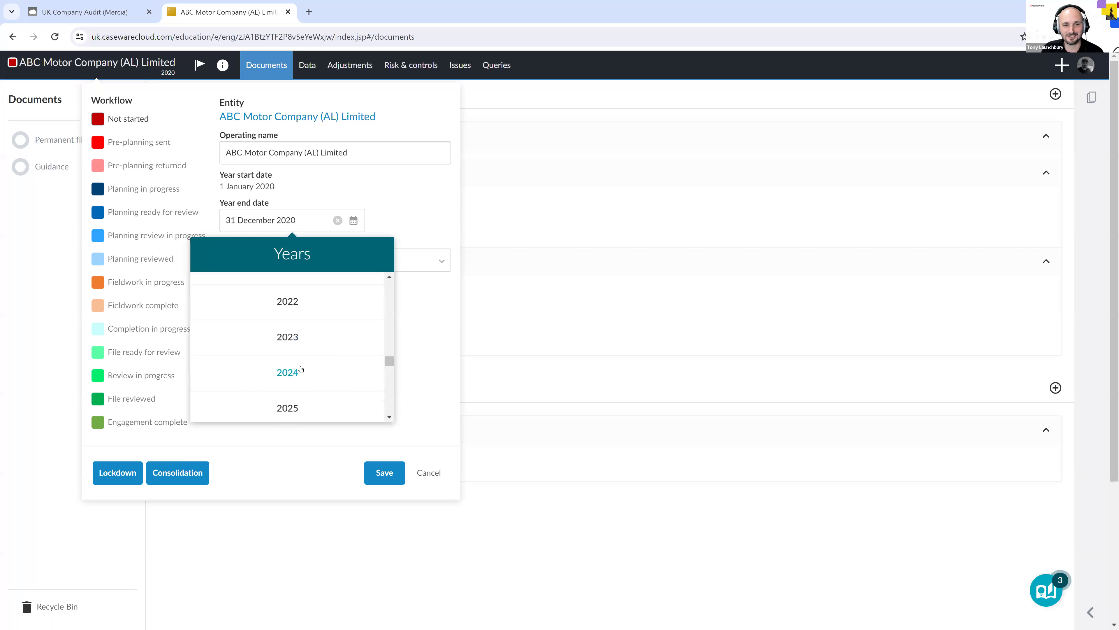
click(298, 371)
click(359, 411)
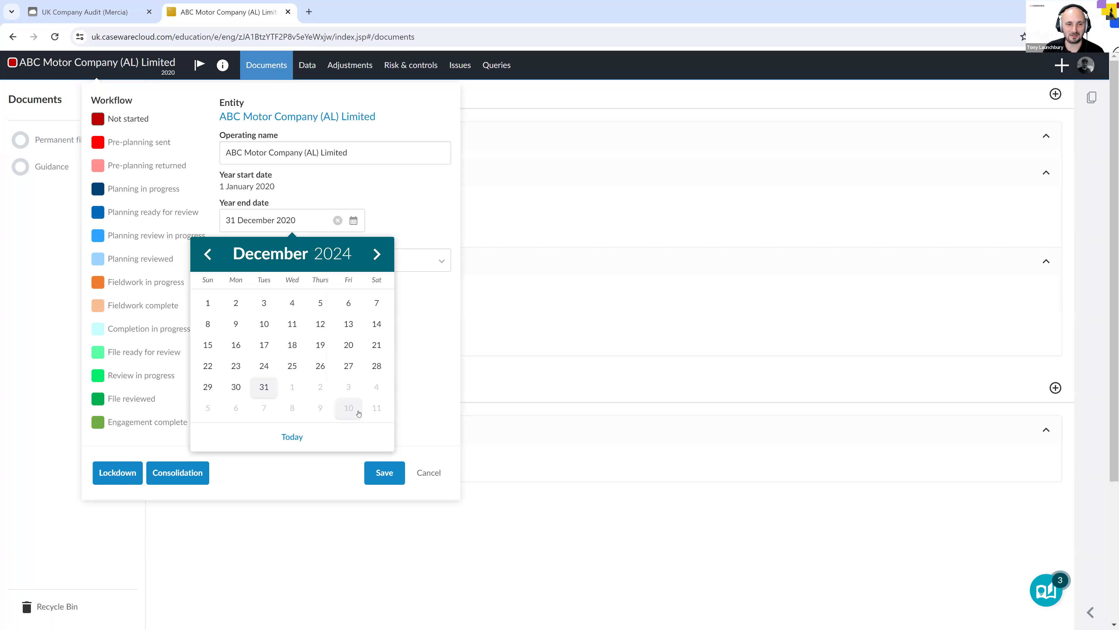
click(268, 387)
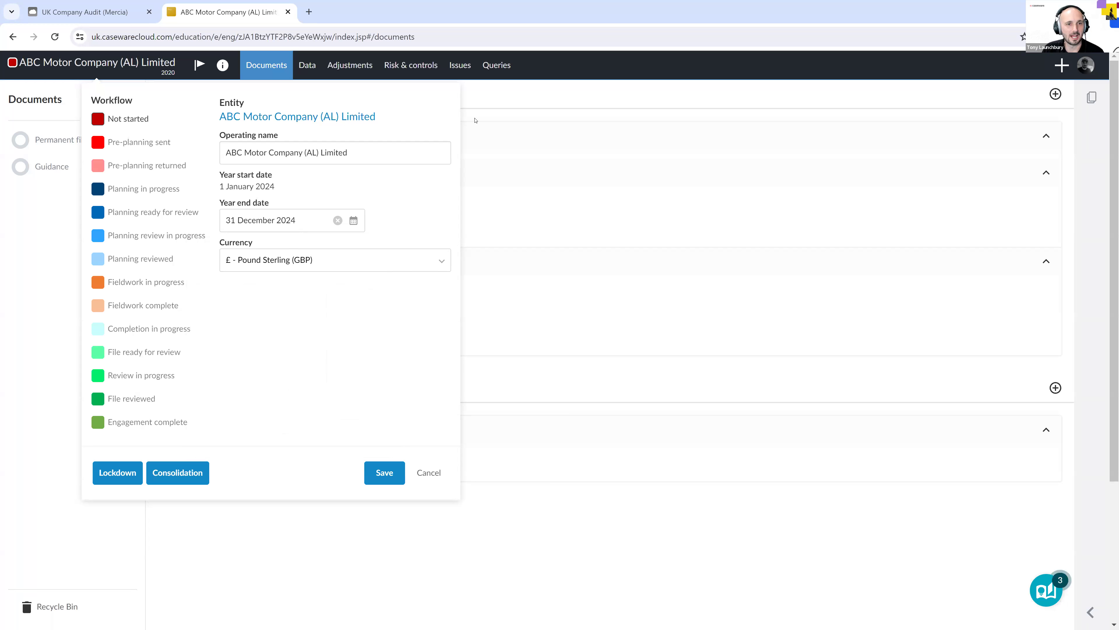
Set the engagement's year end date to 31 December 2023 and save the engagement properties.
key(Tab)
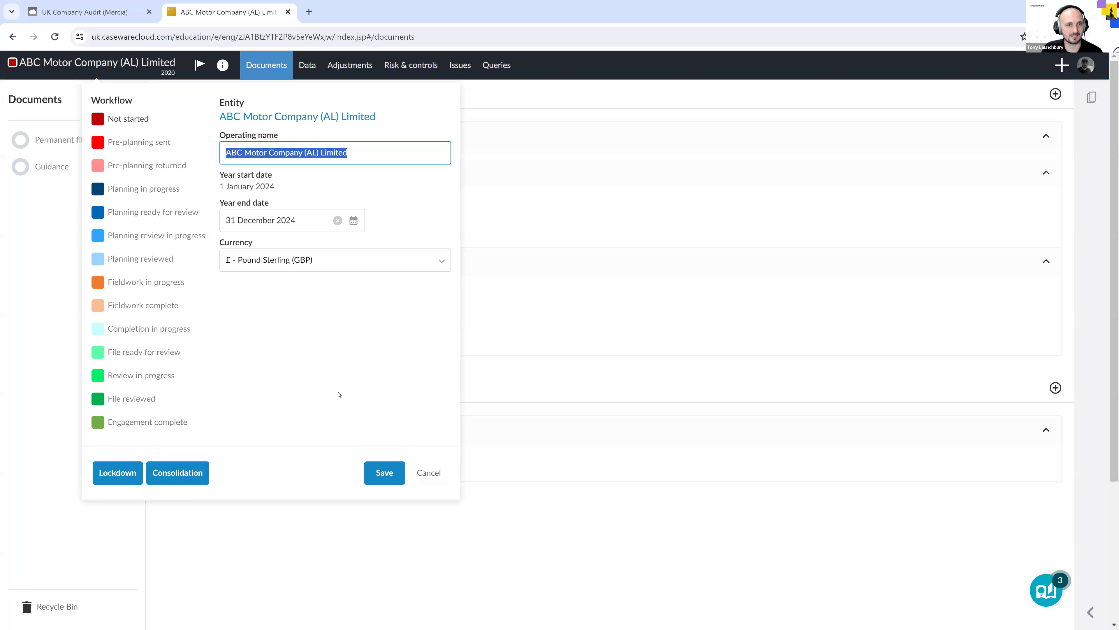
click(352, 220)
click(333, 254)
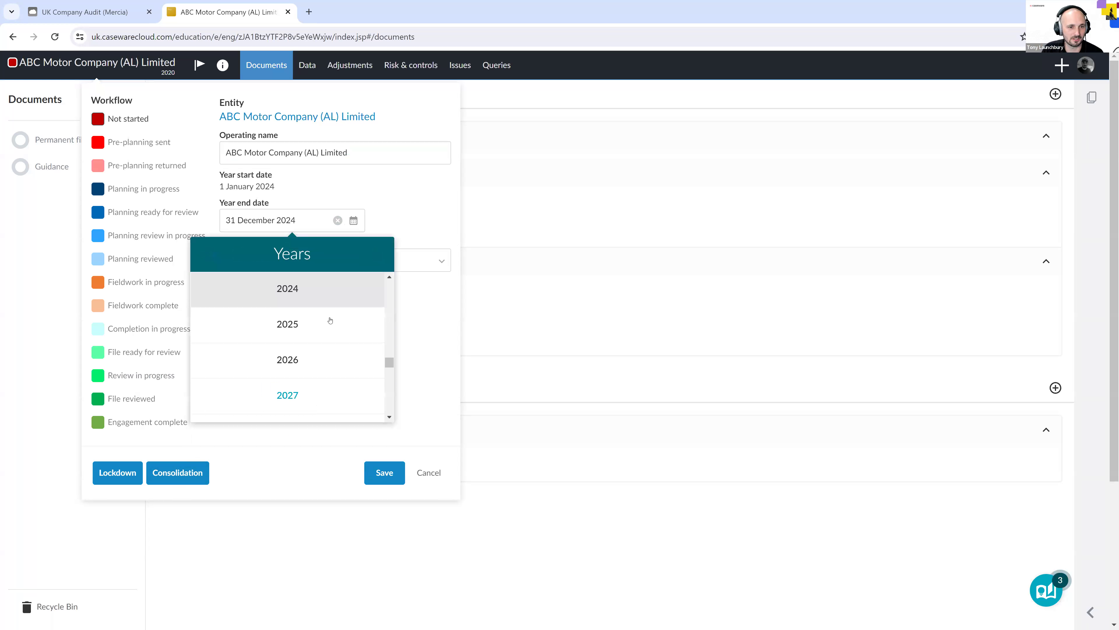
scroll(302, 324, up, 1)
click(312, 312)
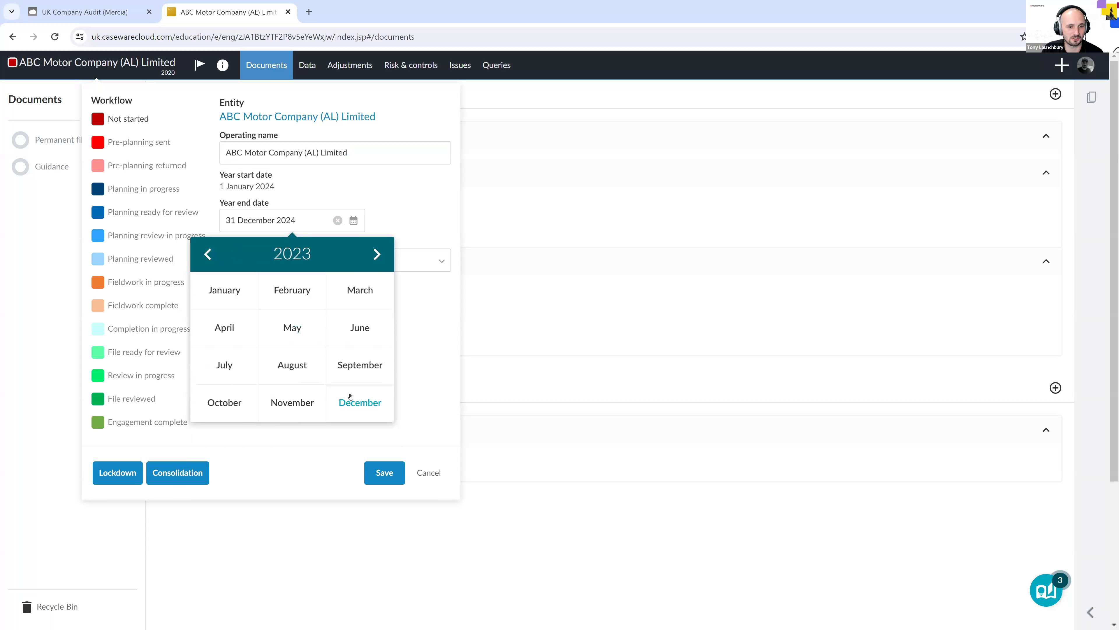
click(347, 403)
click(208, 408)
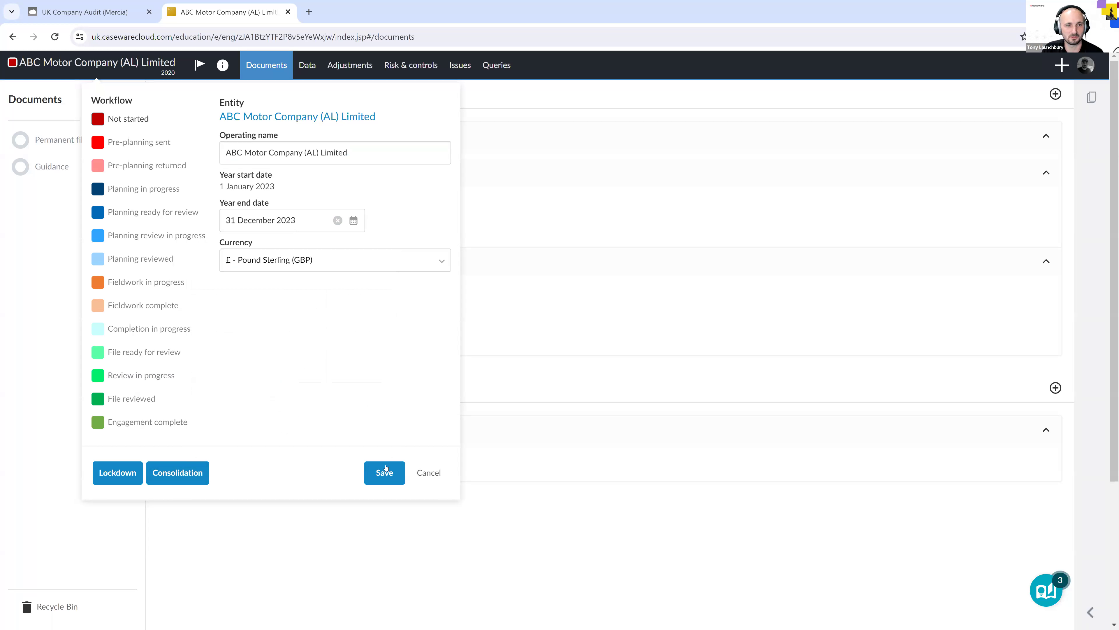
click(387, 472)
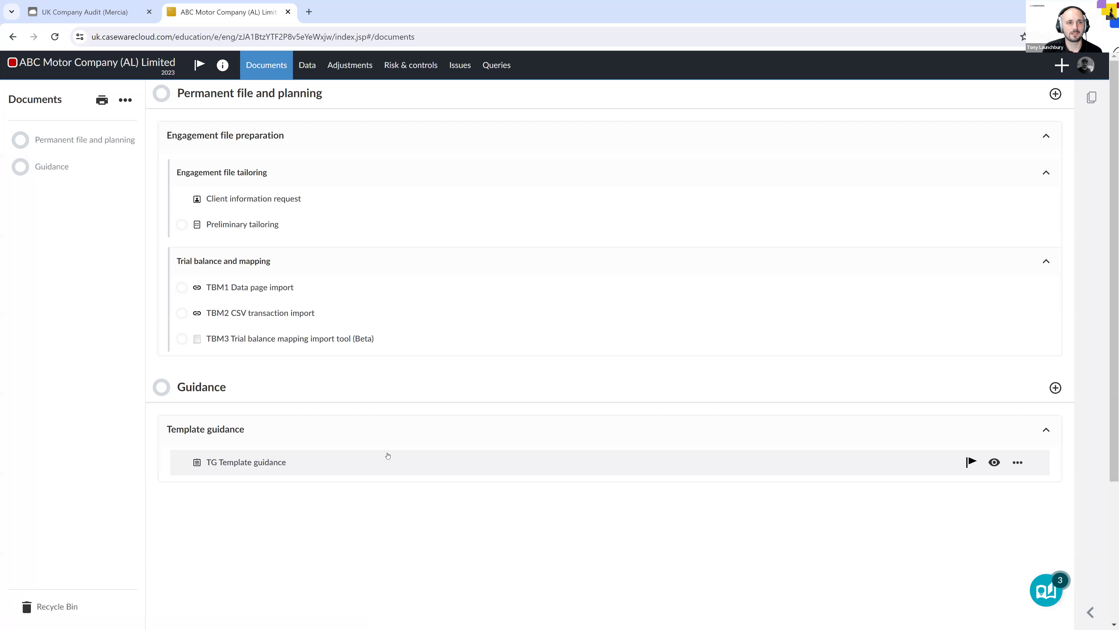
Turn on Modified since last review and Hidden items for the Documents list and browse the Permanent file and Planning documents.
click(128, 101)
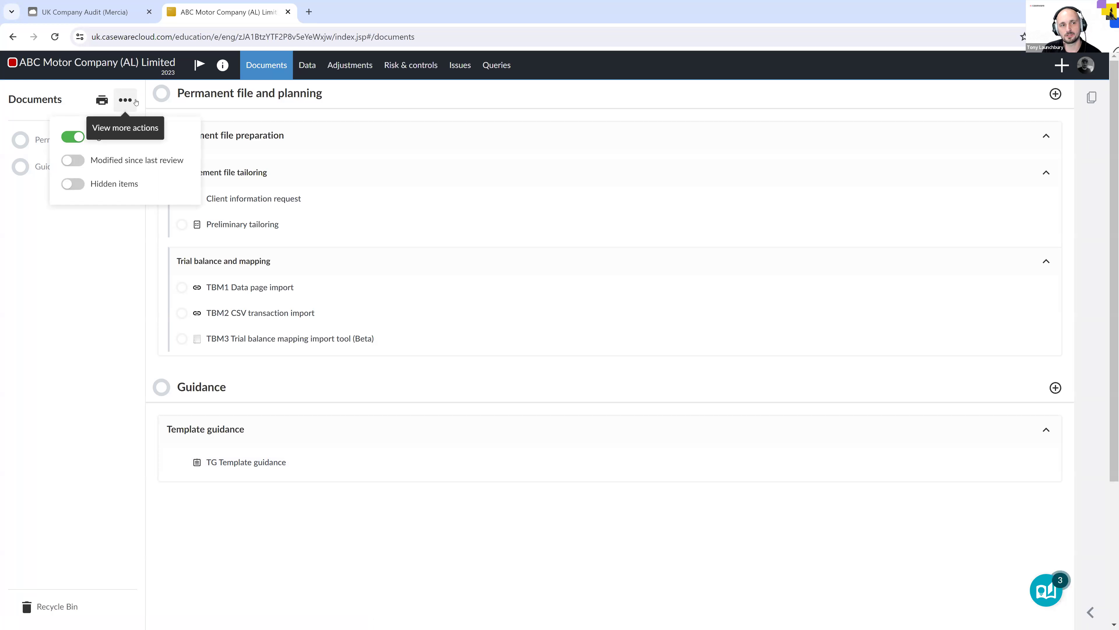
click(80, 162)
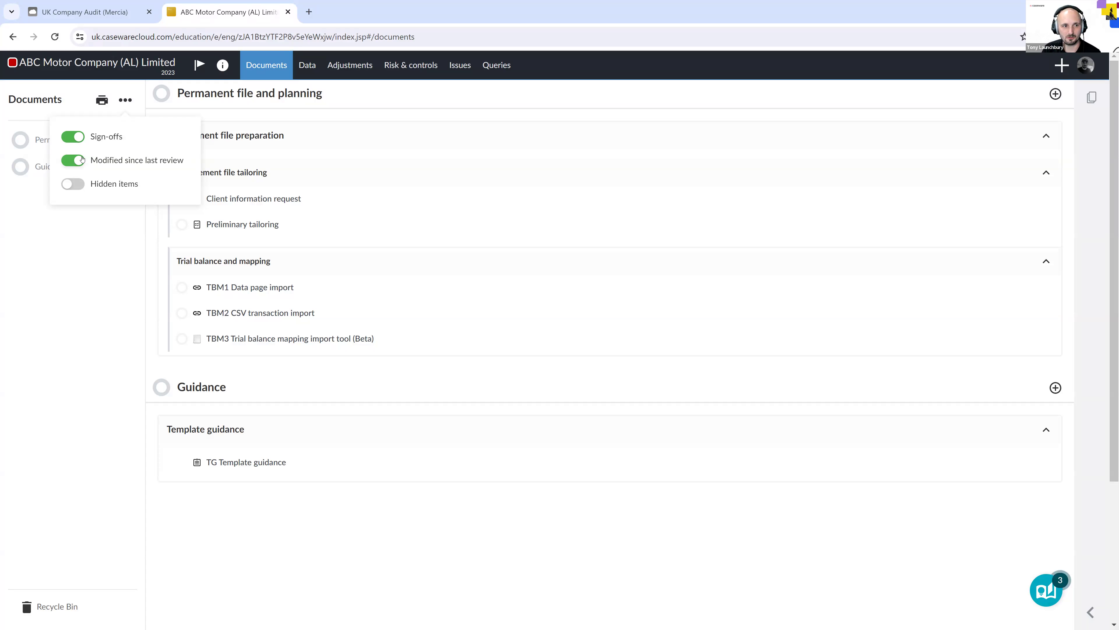
click(79, 184)
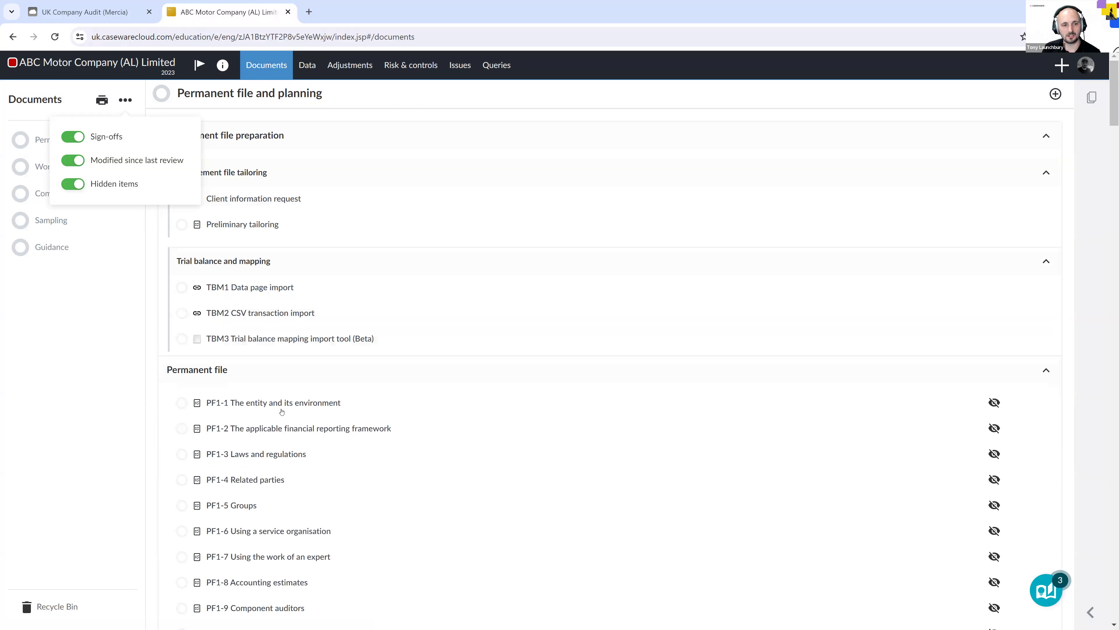
scroll(287, 408, down, 5)
scroll(288, 407, down, 5)
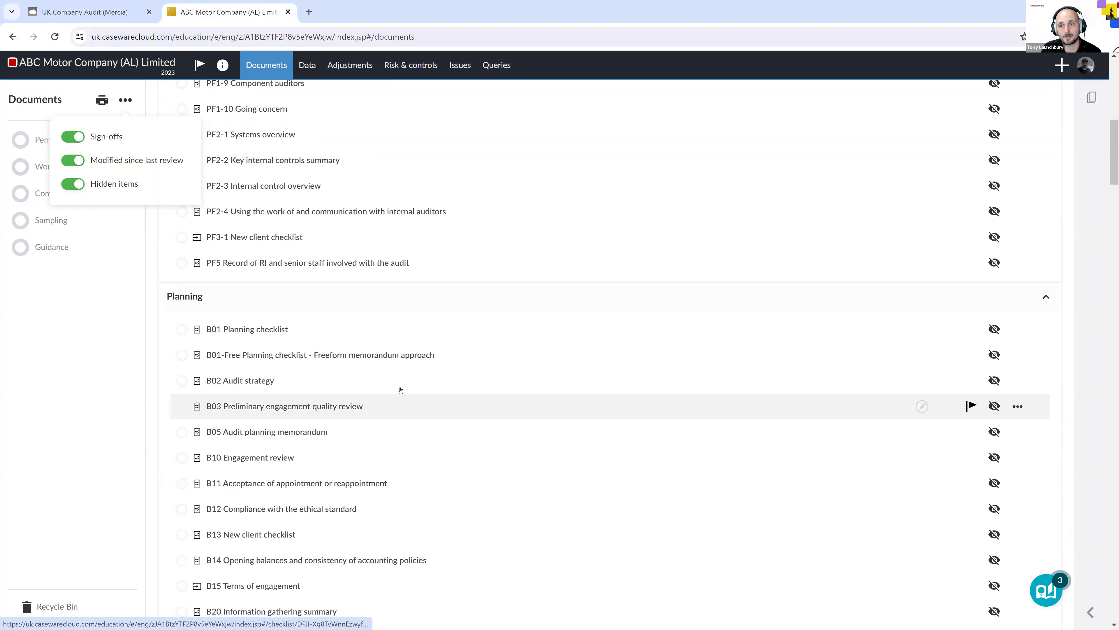
scroll(401, 391, up, 5)
scroll(967, 379, up, 2)
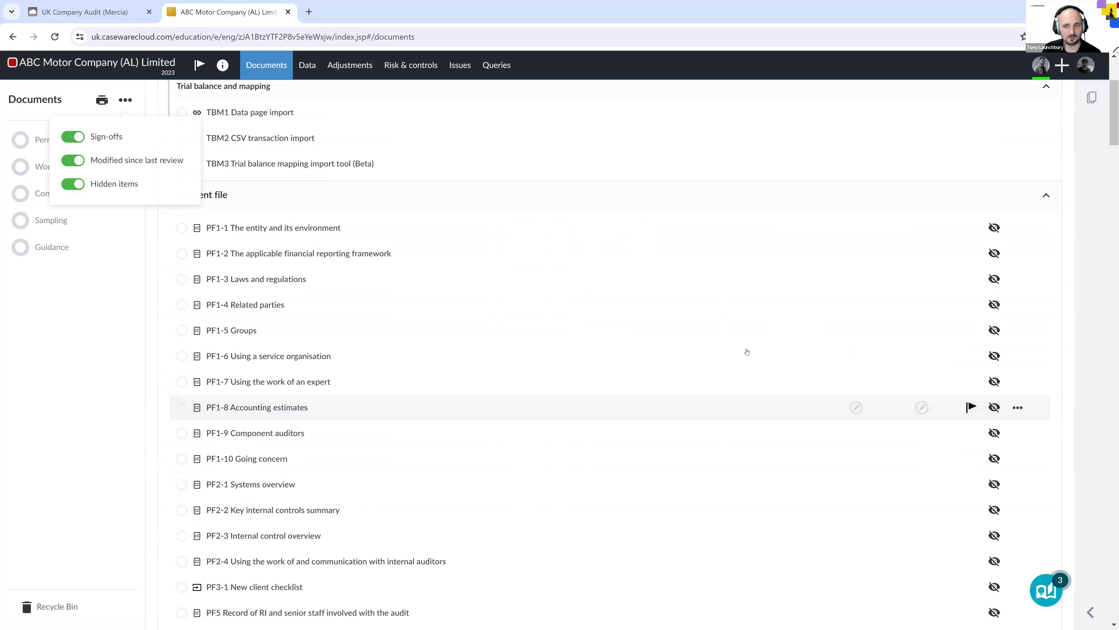
scroll(992, 454, up, 3)
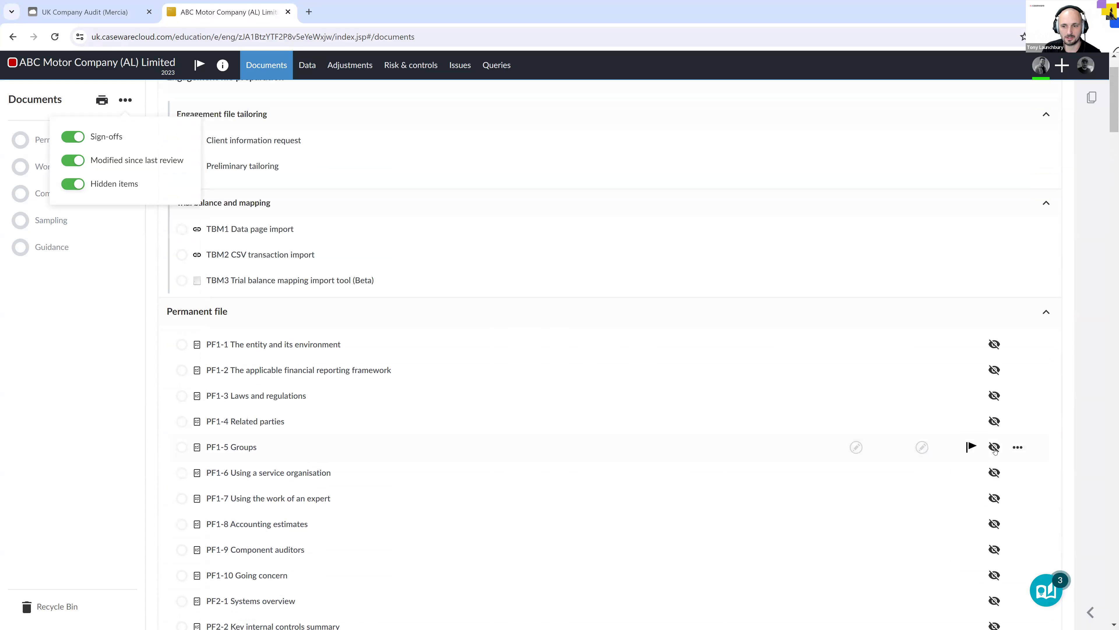
Check the visibility conditions of PF1-5 Groups and turn off Hidden items for the Documents list.
click(994, 448)
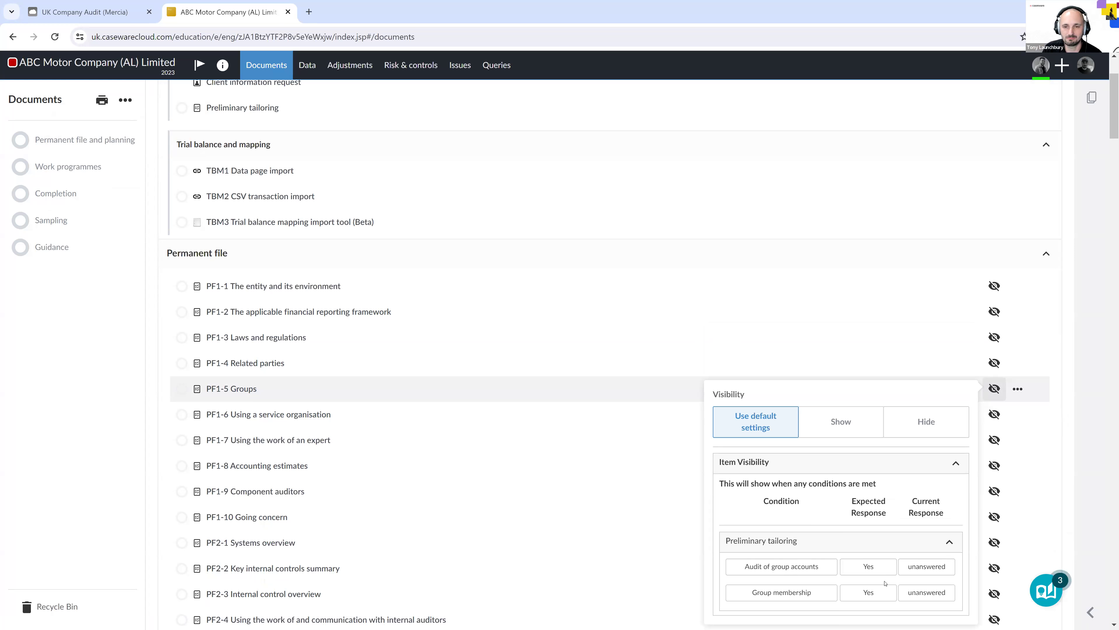
click(125, 100)
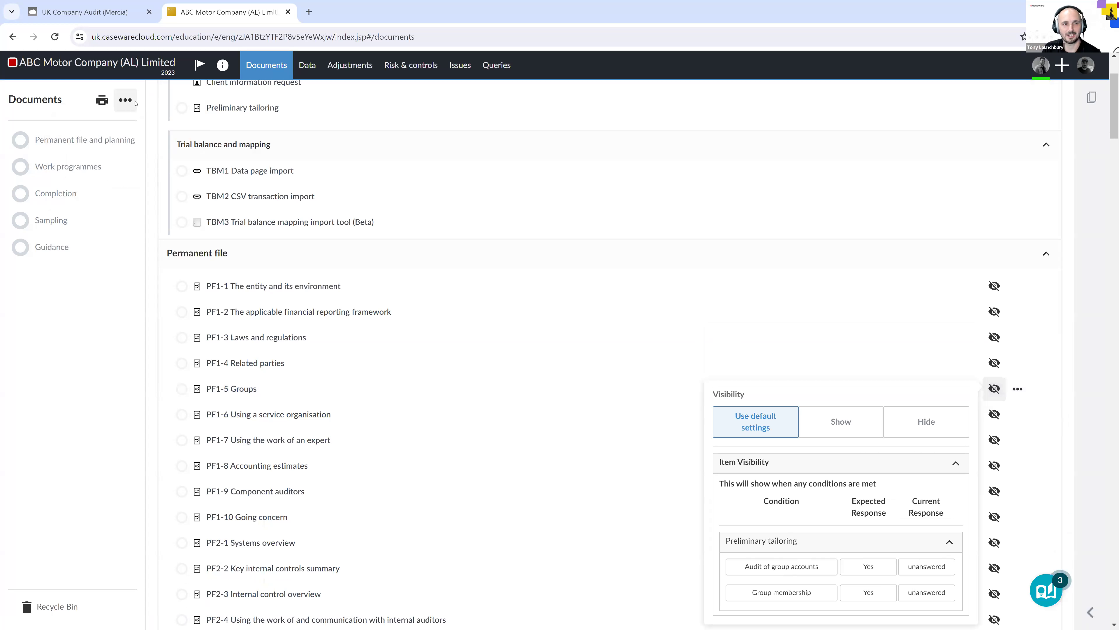
click(73, 183)
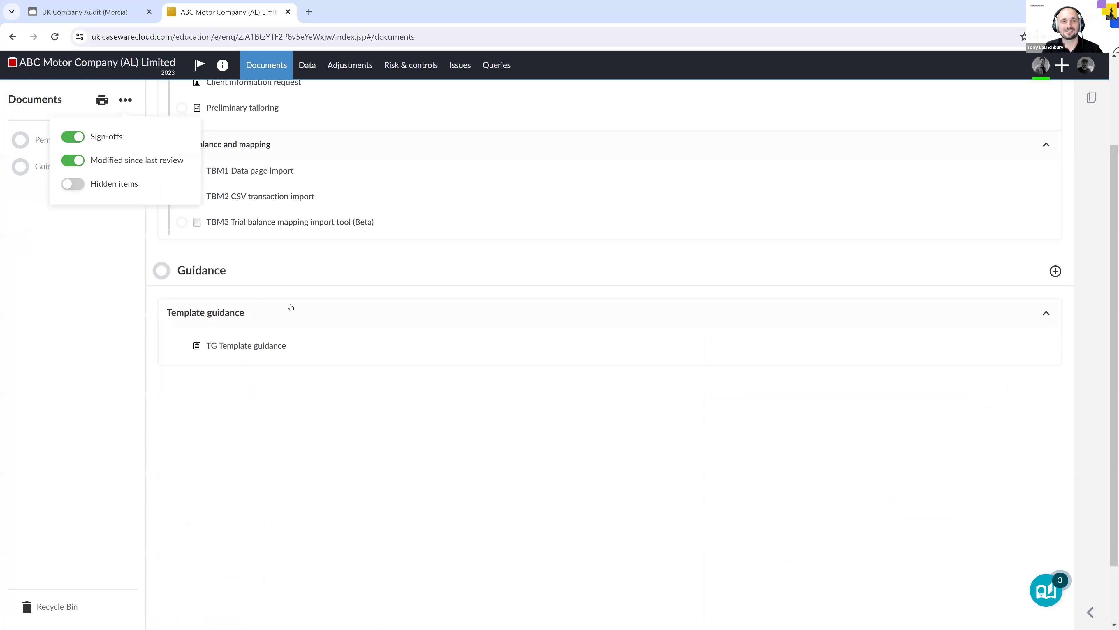
scroll(268, 234, up, 3)
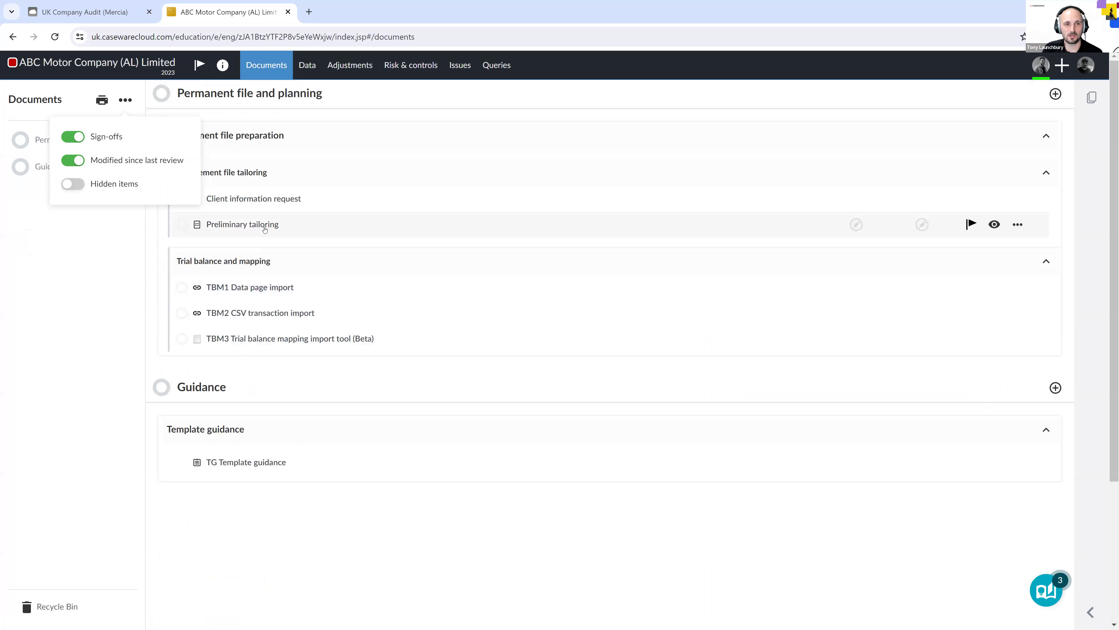
Open the Preliminary tailoring document and read through its ISA 315 Update - April 2022 notes and detailed list of changes.
click(269, 227)
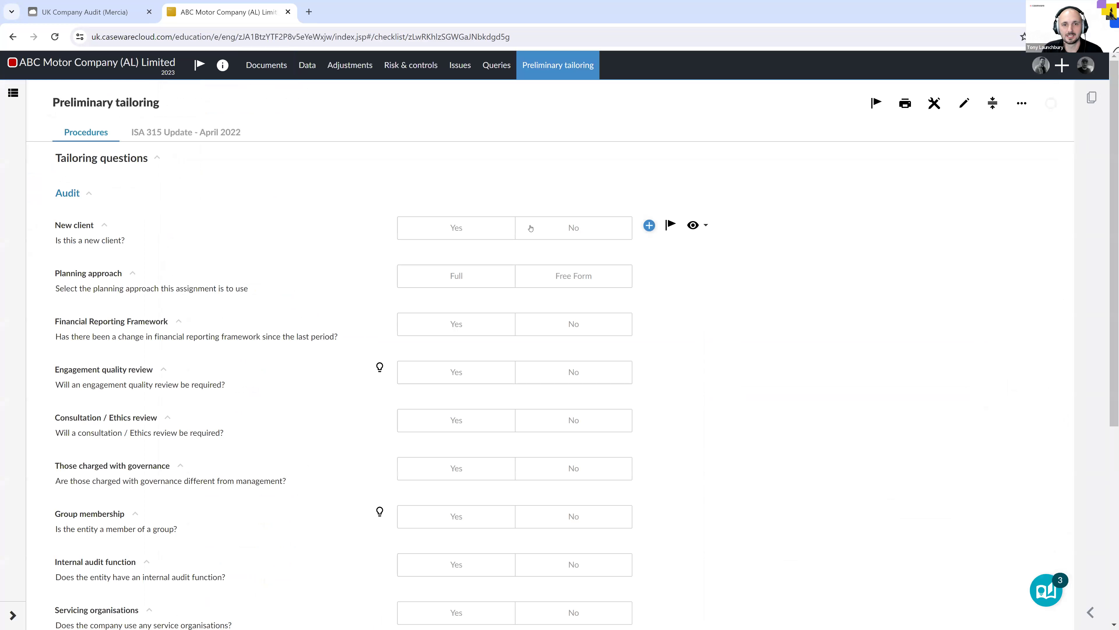
click(179, 134)
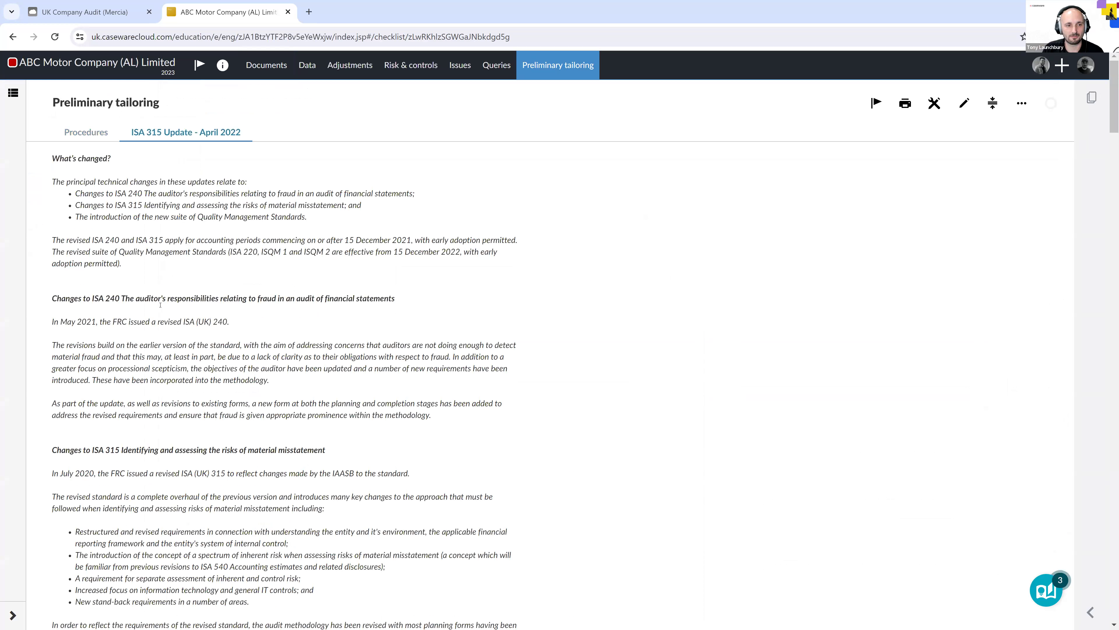
scroll(160, 305, down, 2)
drag(52, 205, 390, 446)
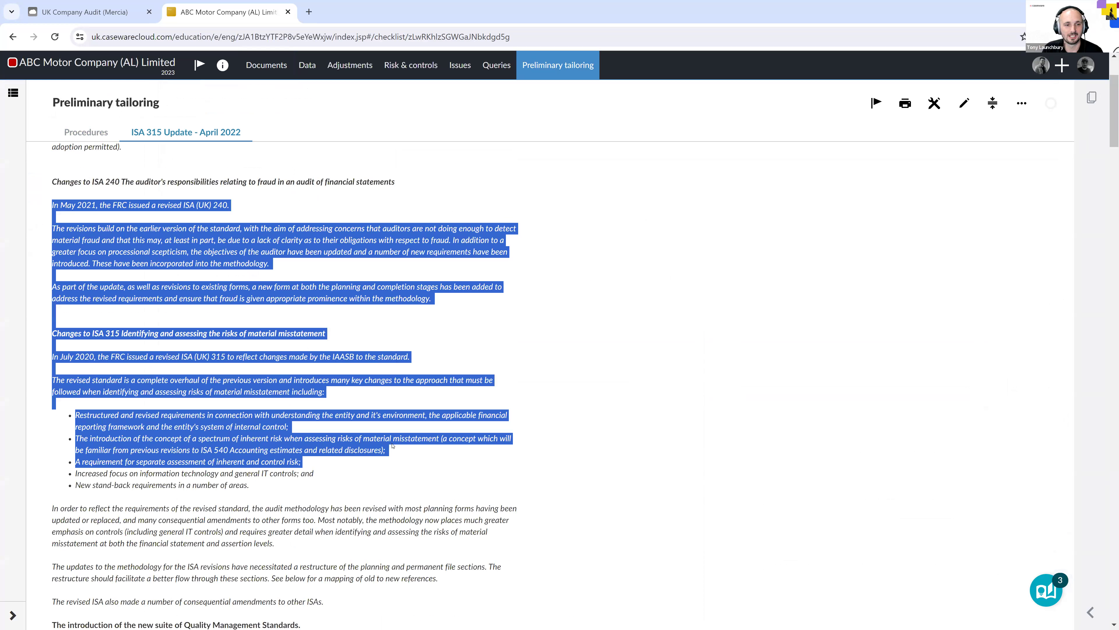
scroll(392, 445, down, 3)
scroll(392, 443, down, 5)
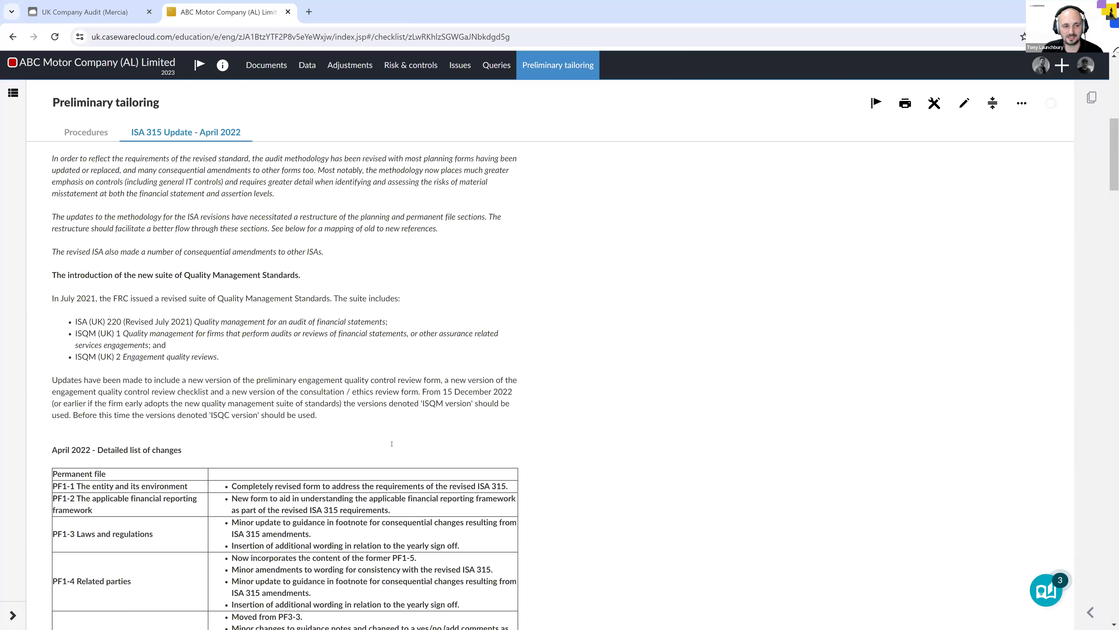
scroll(383, 438, down, 7)
scroll(381, 419, up, 4)
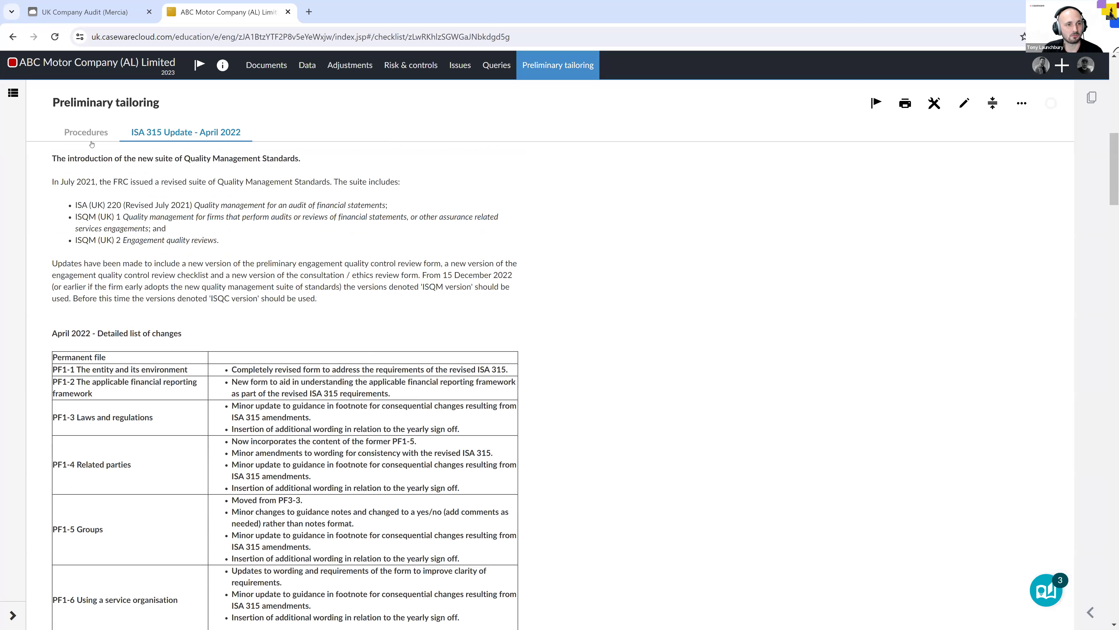
In the tailoring procedures, answer New client Yes, Planning approach Full, and No from Financial Reporting Framework through Those charged with governance.
click(86, 133)
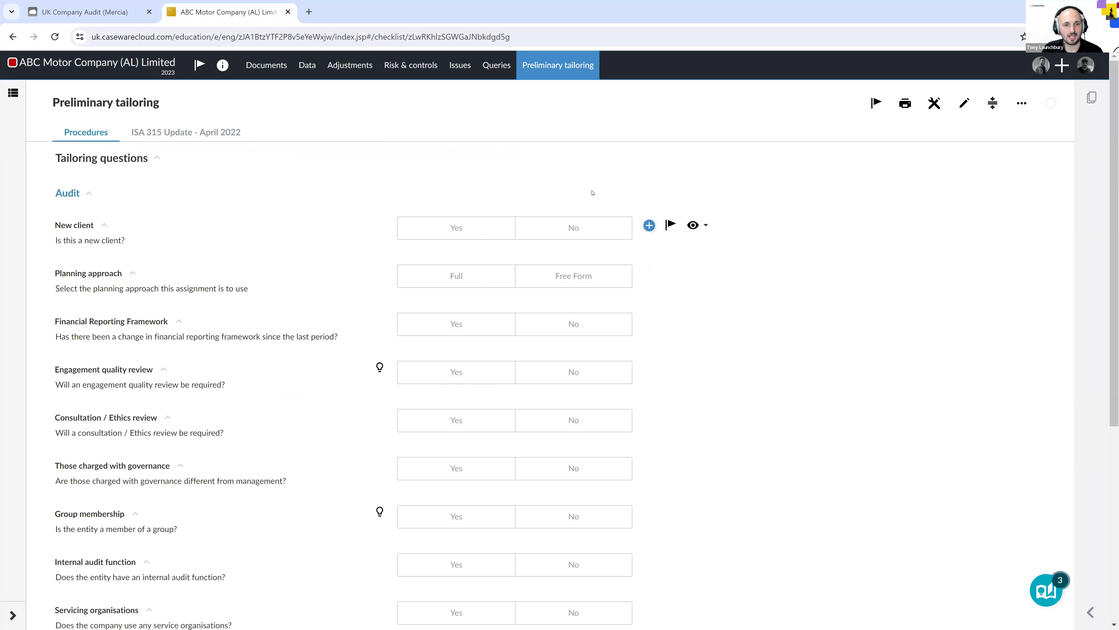
click(461, 231)
click(474, 284)
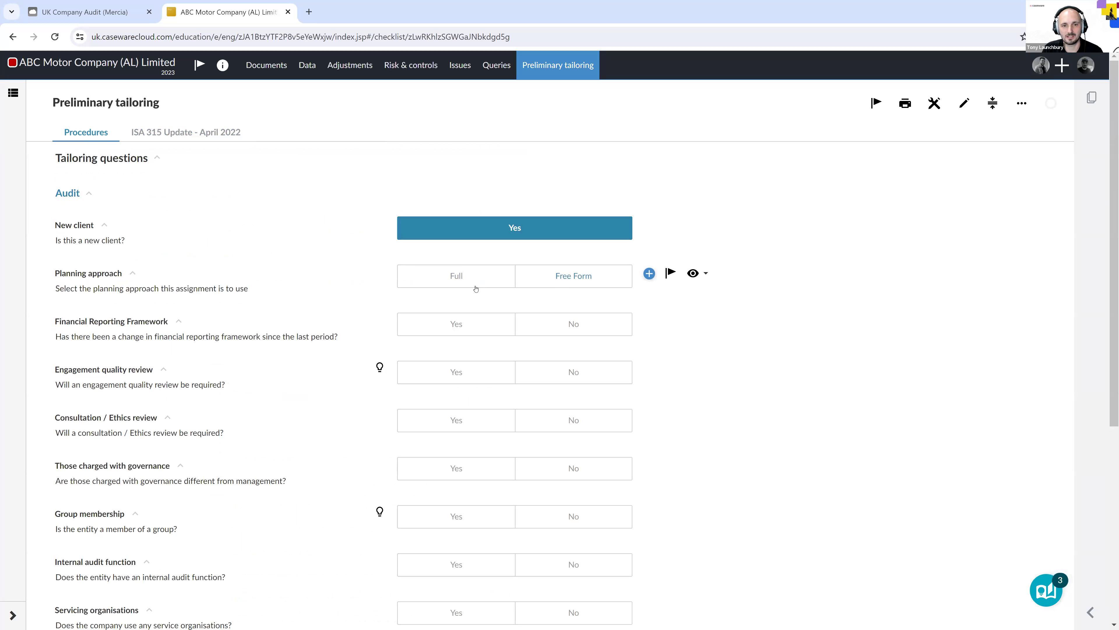
click(550, 332)
click(547, 384)
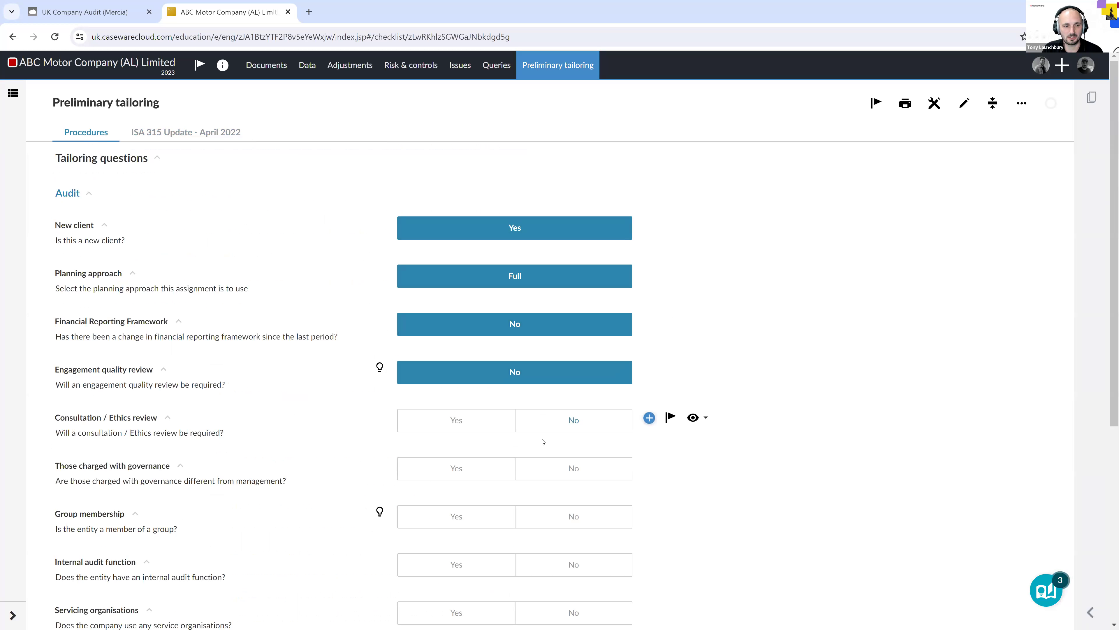
click(548, 423)
scroll(555, 413, down, 1)
click(556, 412)
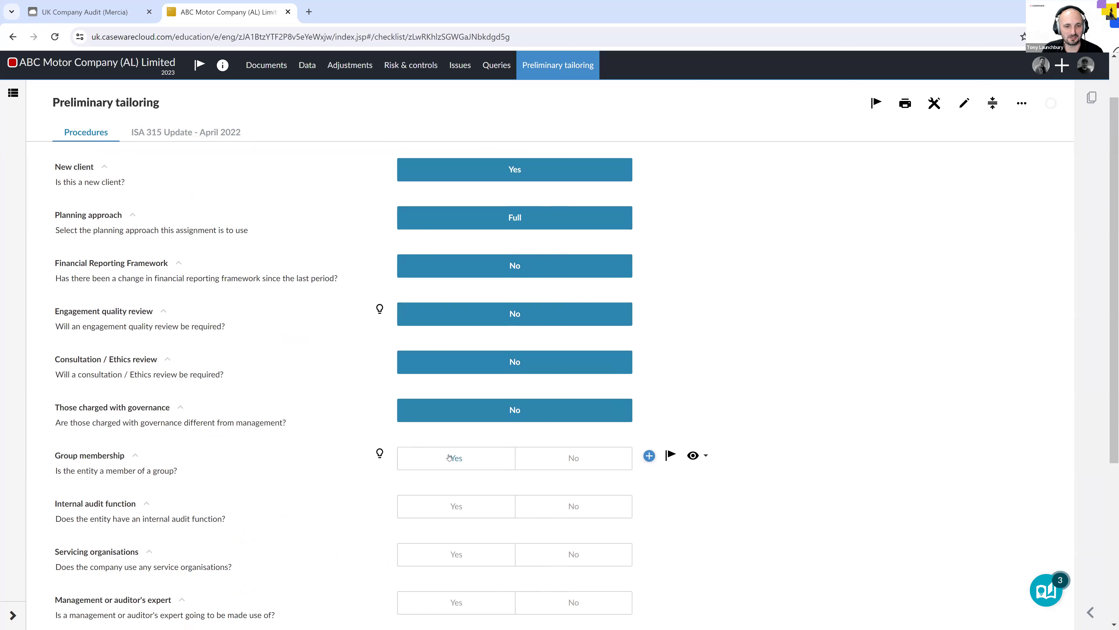
Answer No to Group membership, Internal audit function, Servicing organisations and Management or auditor's expert.
click(538, 470)
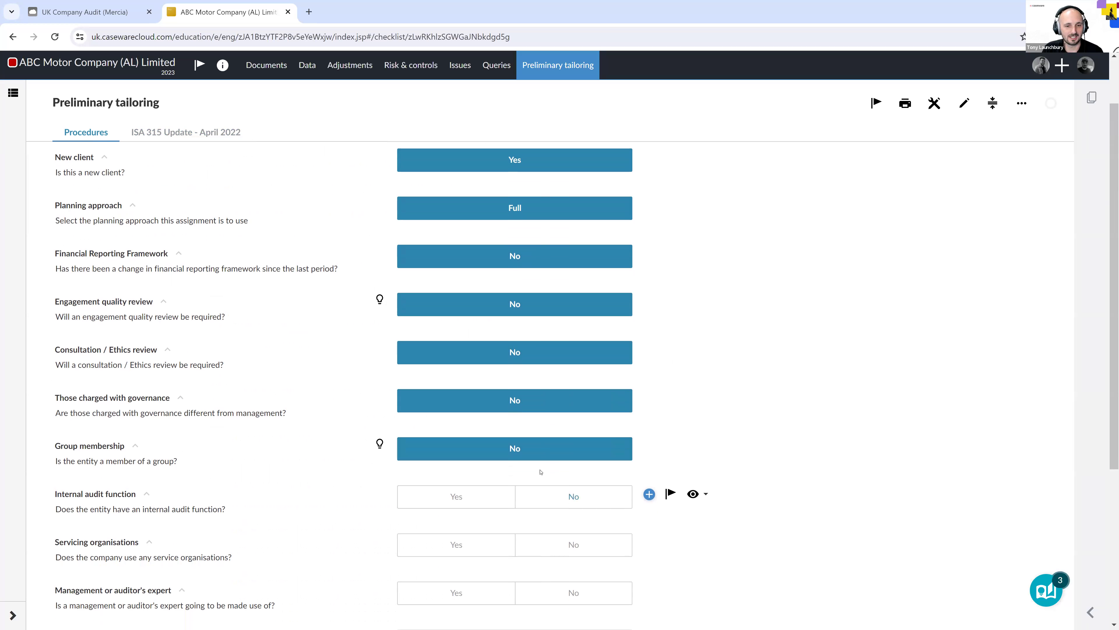
click(540, 506)
scroll(543, 501, down, 1)
click(543, 498)
click(548, 544)
Answer No to the PAASE, BREXIT, COVID-19 and Budget tailoring questions.
scroll(549, 545, down, 2)
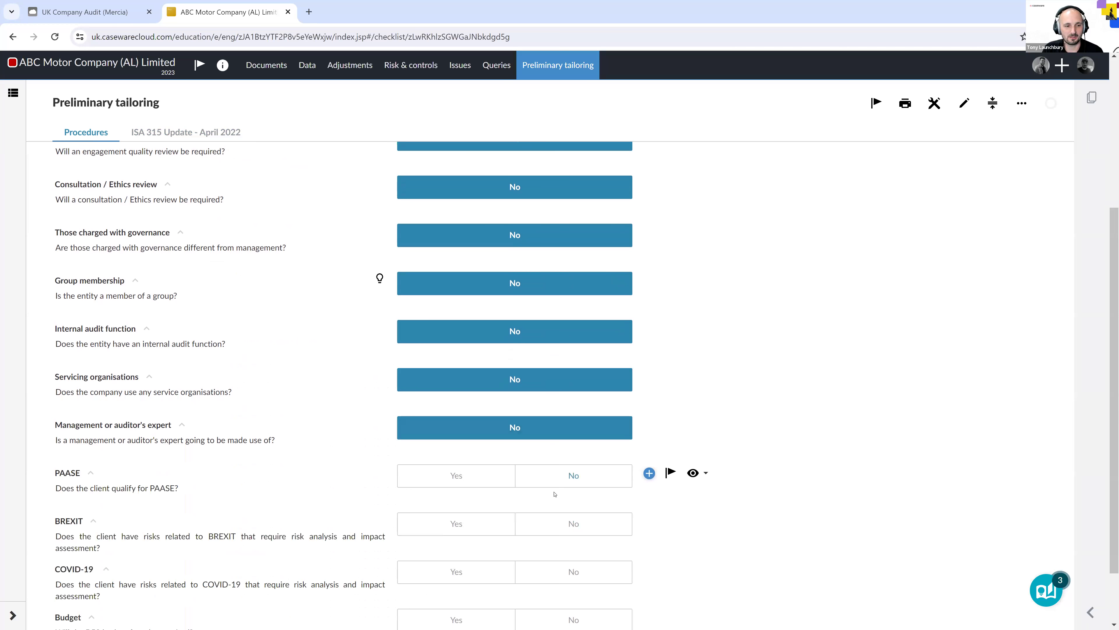
click(548, 475)
click(548, 524)
click(617, 573)
scroll(617, 573, down, 1)
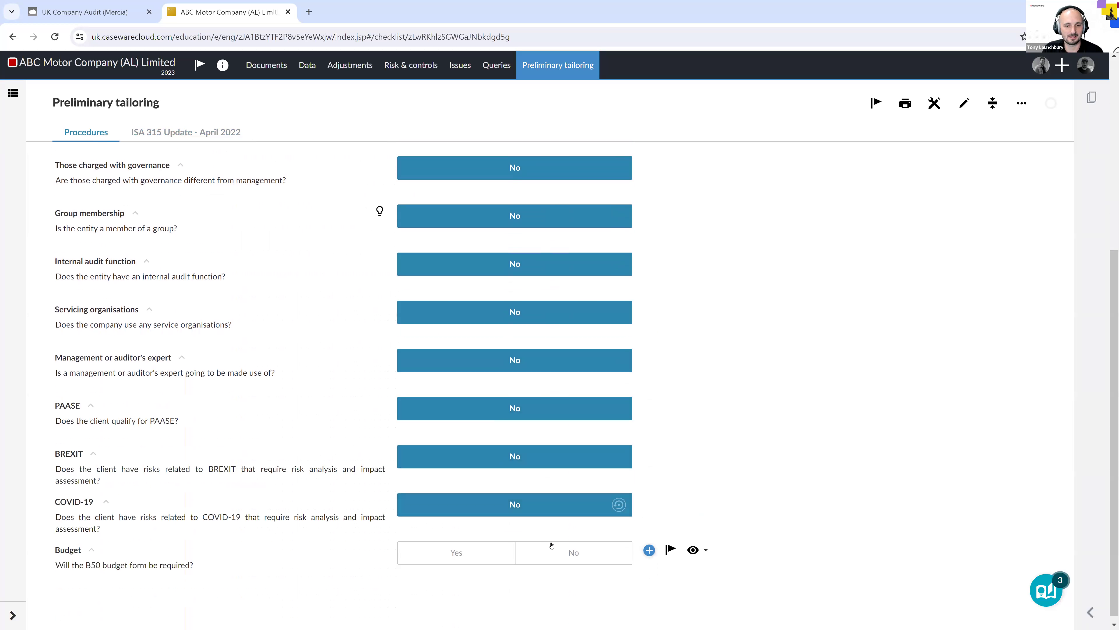
click(615, 547)
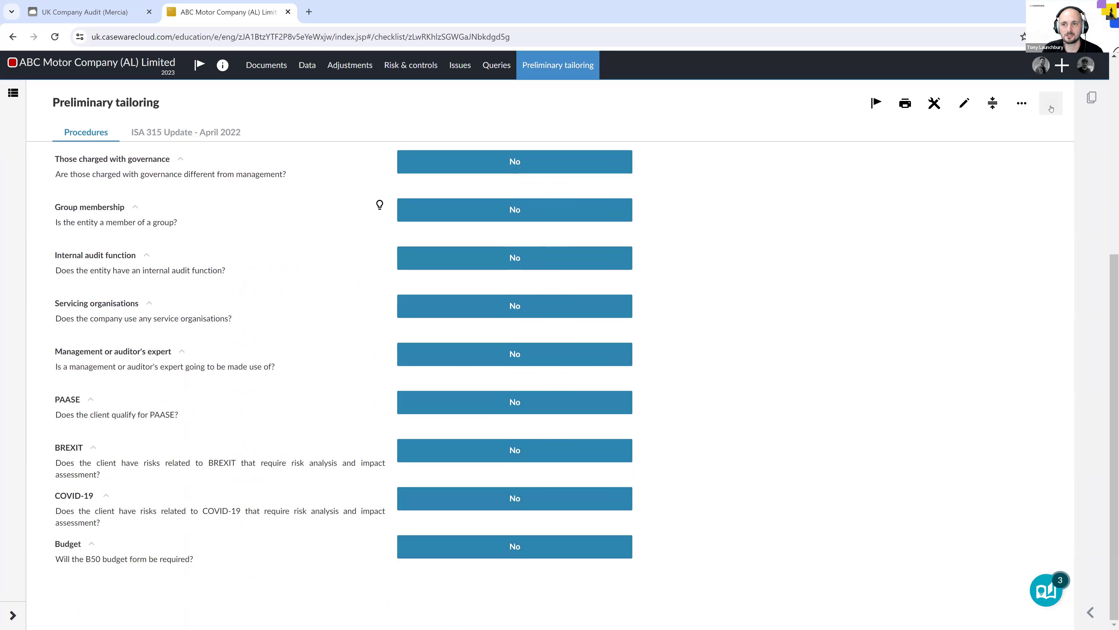
View the sign-off options for Preliminary tailoring and show the engagement's document list beside the checklist.
click(1050, 110)
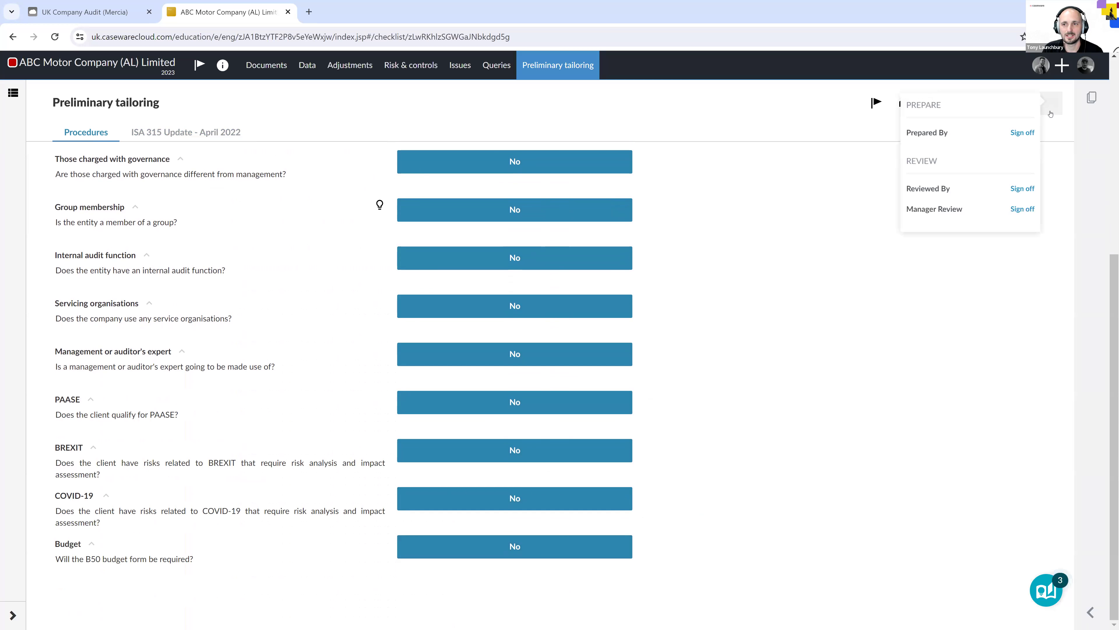
click(1091, 98)
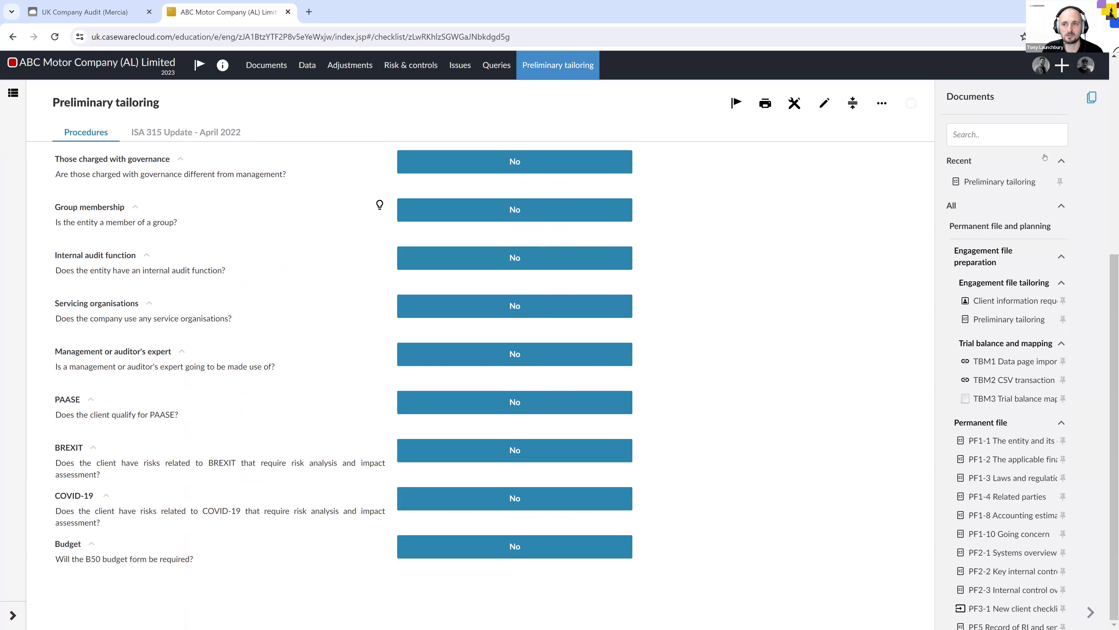
click(1092, 97)
click(1093, 98)
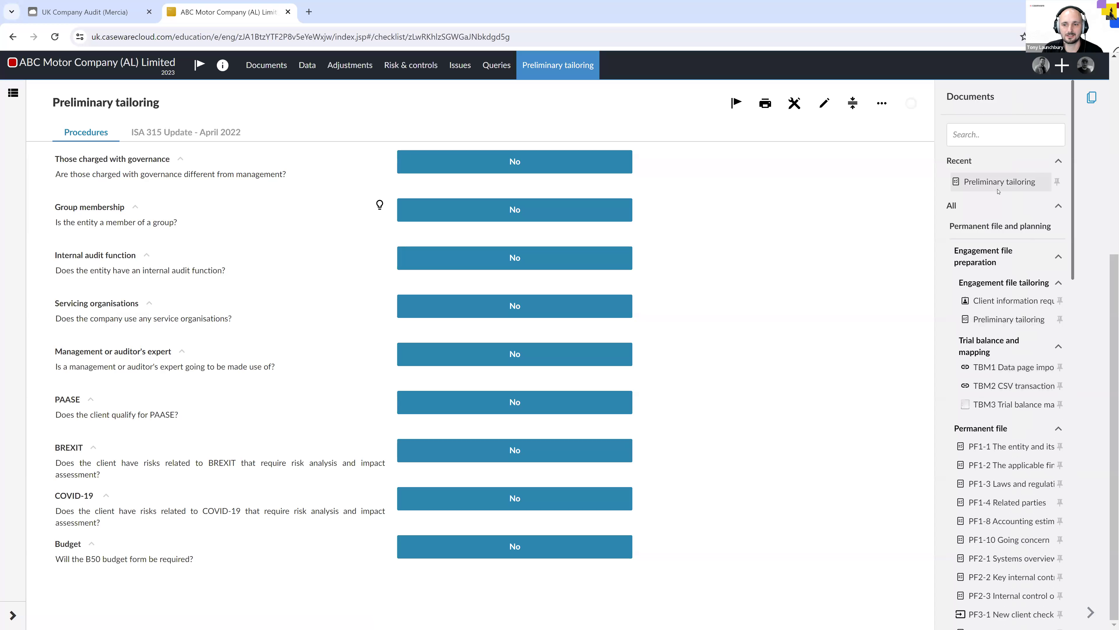
scroll(988, 213, down, 1)
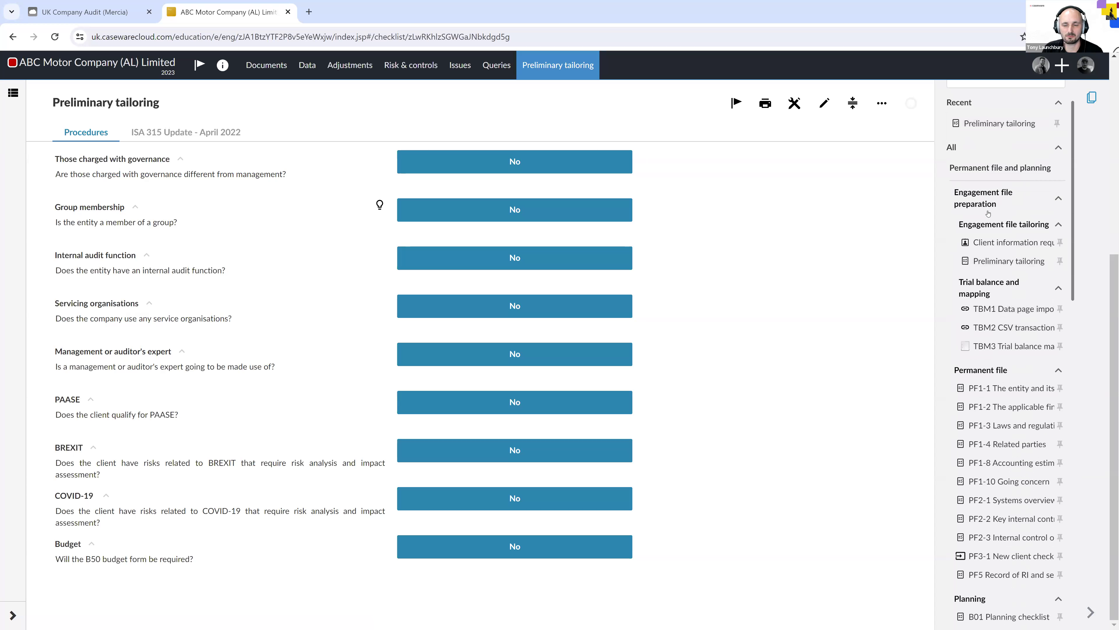
Open the Documents page in a separate browser tab and review the tailored Permanent file and Planning documents.
right_click(261, 65)
click(284, 76)
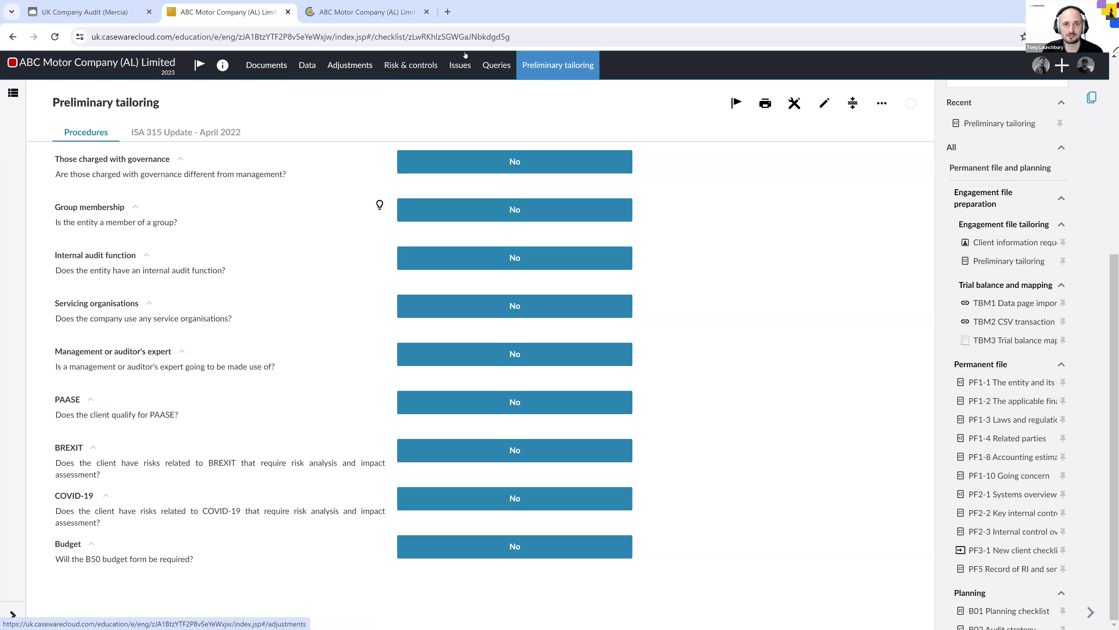
click(368, 12)
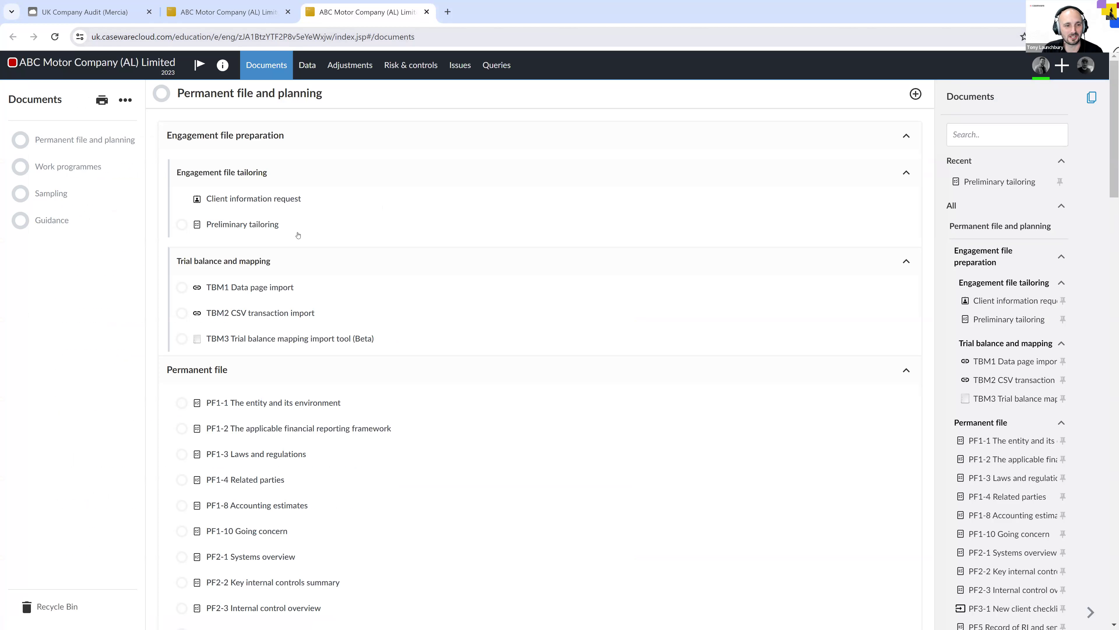
scroll(298, 235, down, 4)
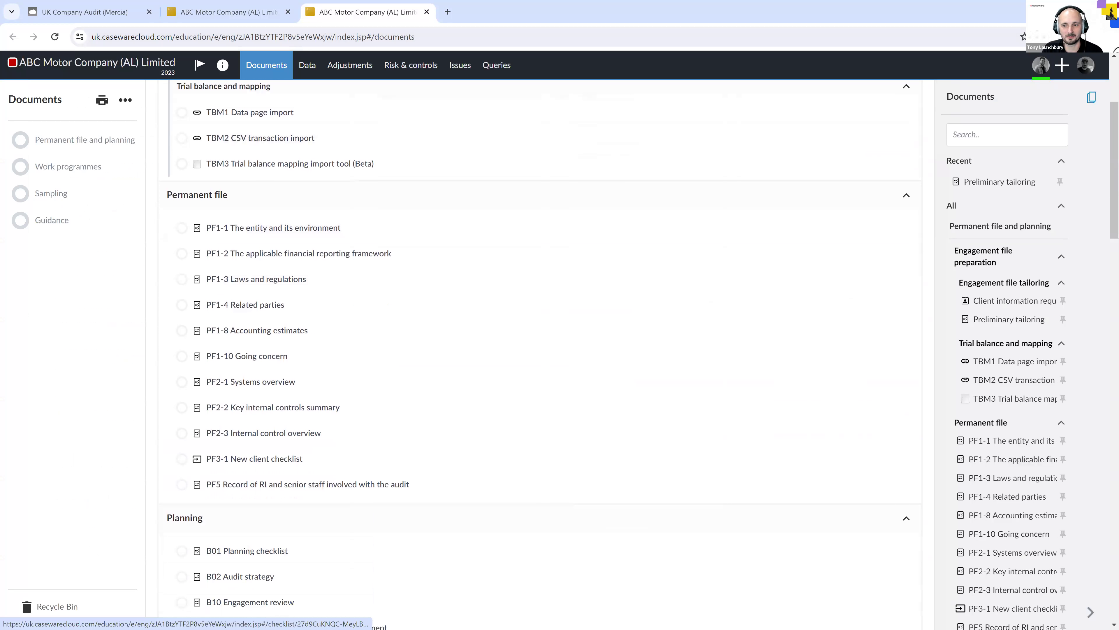
scroll(335, 261, down, 1)
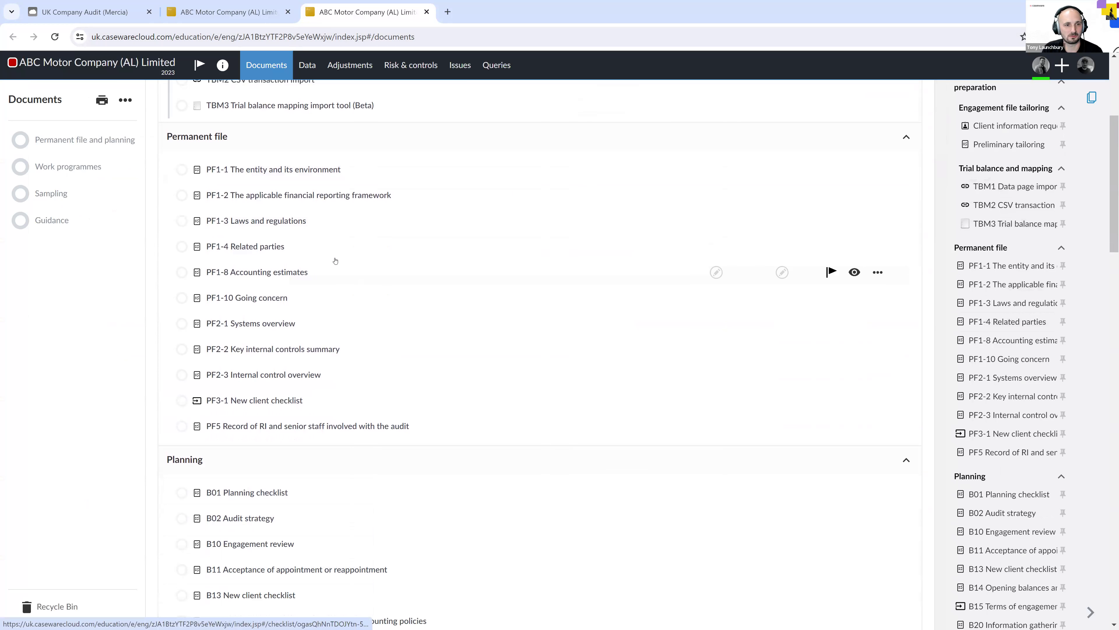
Return to Preliminary tailoring and switch the Group membership answer between Yes and No twice, ending on No.
click(246, 16)
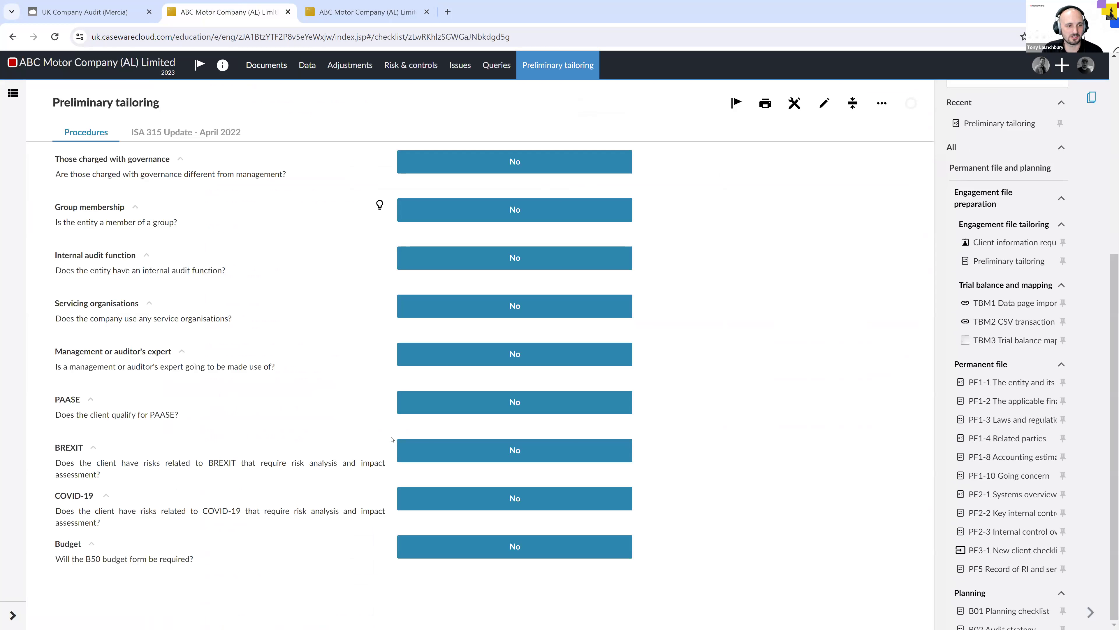
click(517, 210)
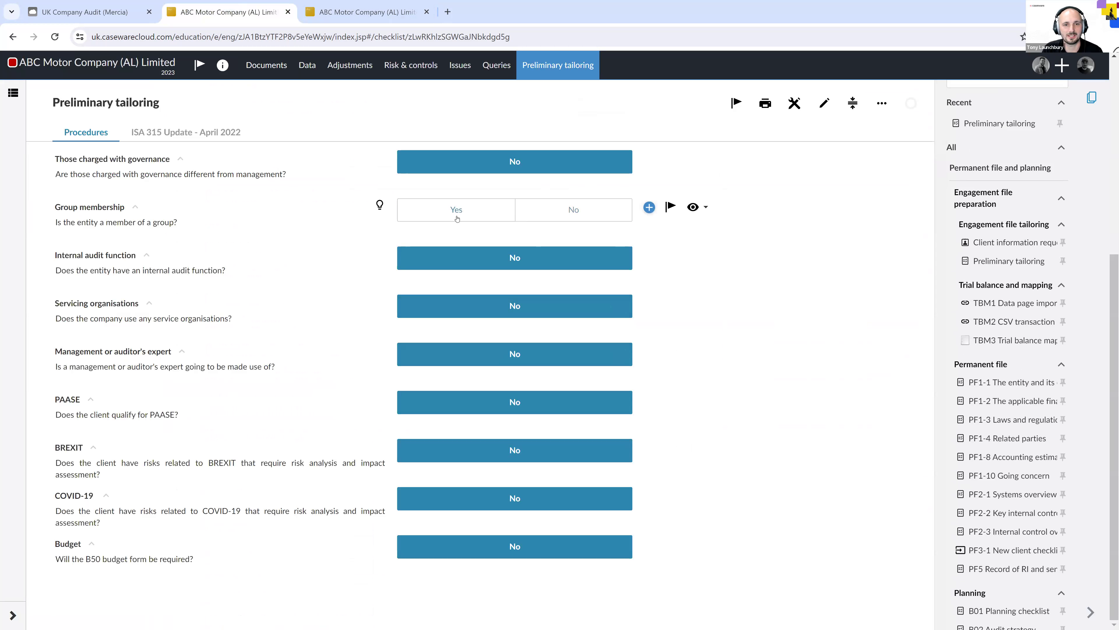
click(456, 209)
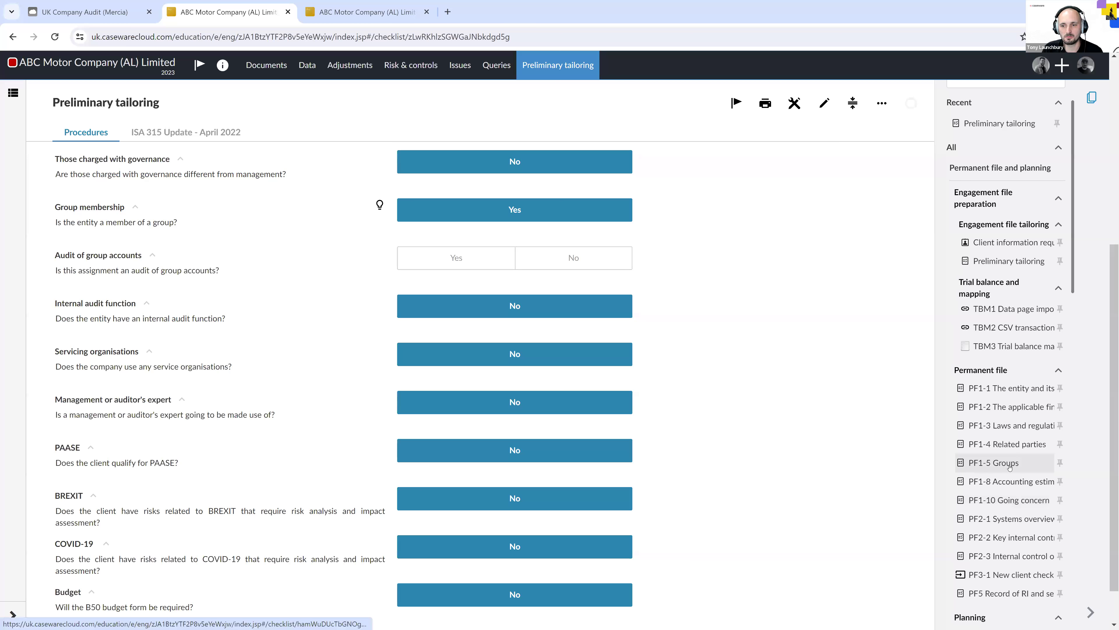
click(563, 218)
click(563, 219)
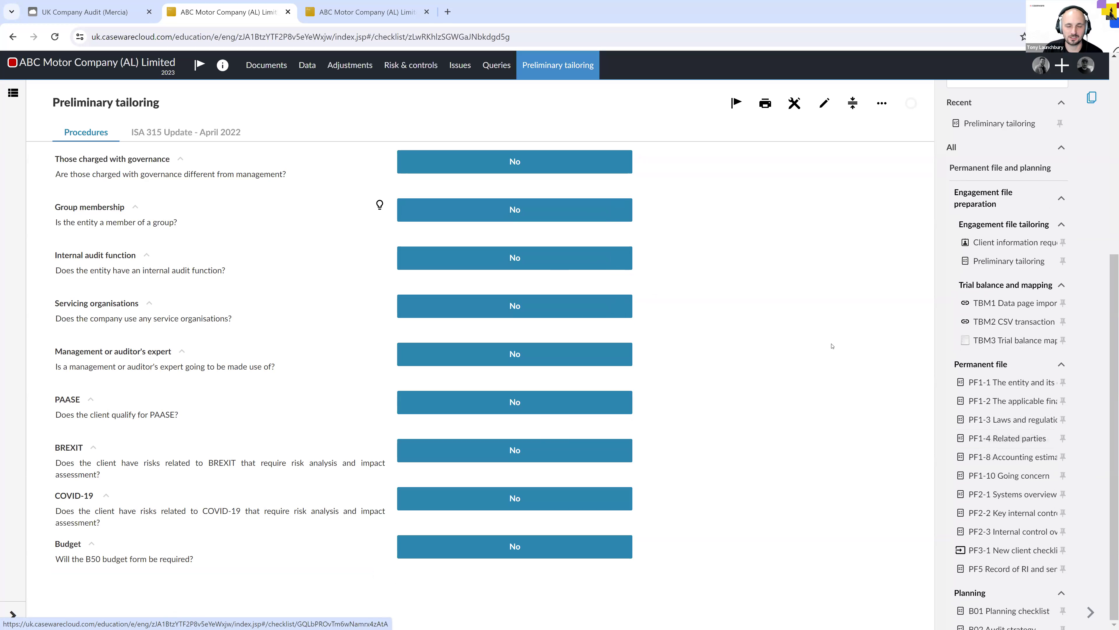
click(479, 210)
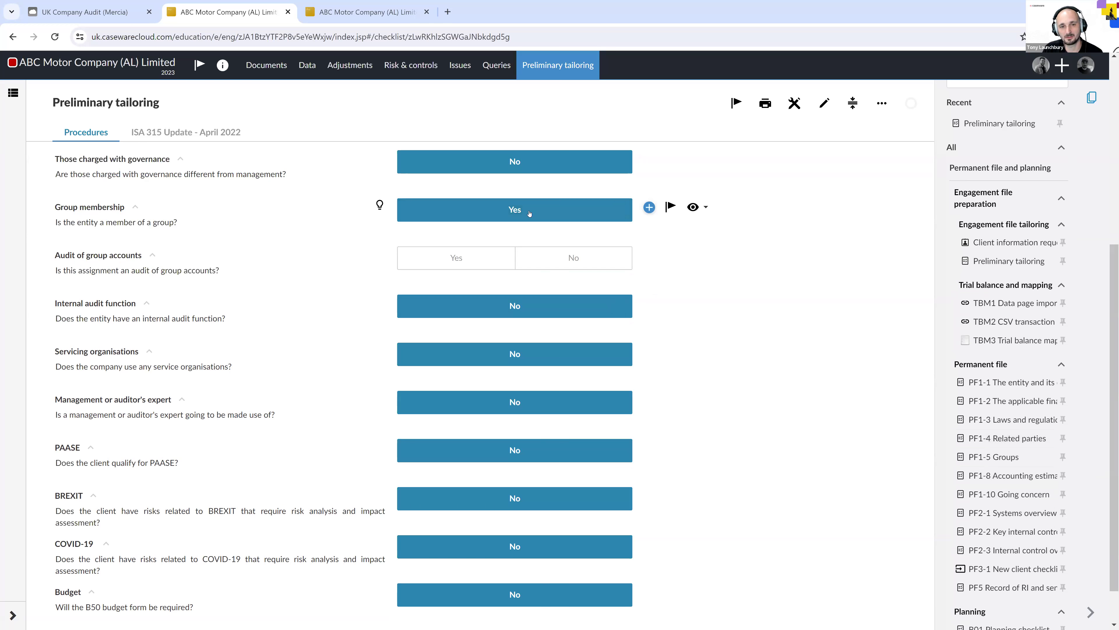
click(542, 214)
click(540, 215)
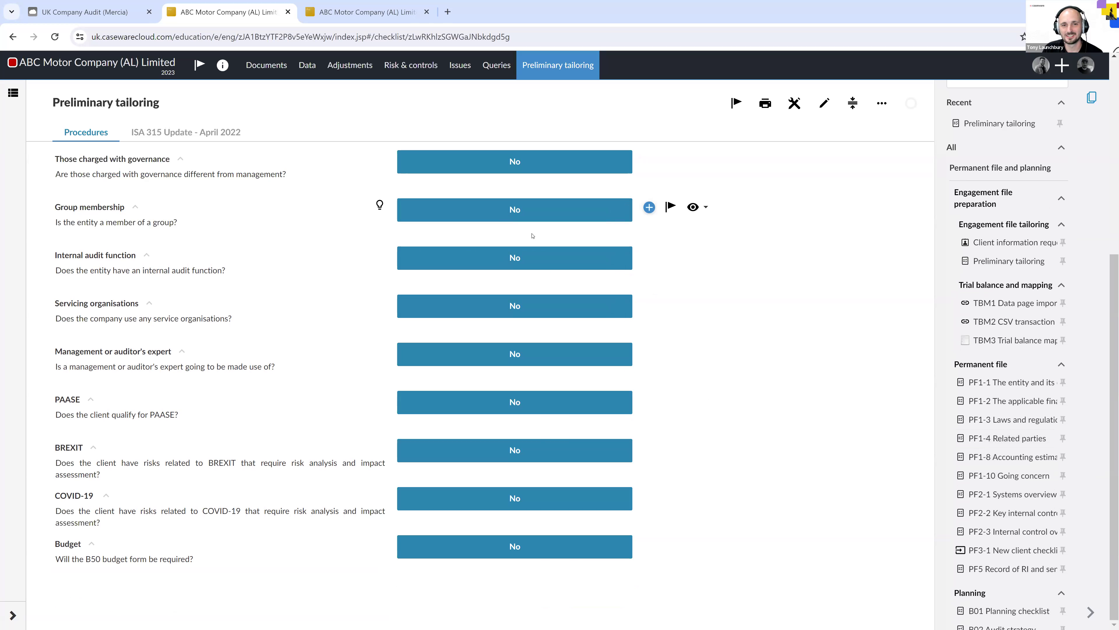
Sign off the Preliminary tailoring document for Prepared By, Reviewed By and Manager Review.
click(916, 111)
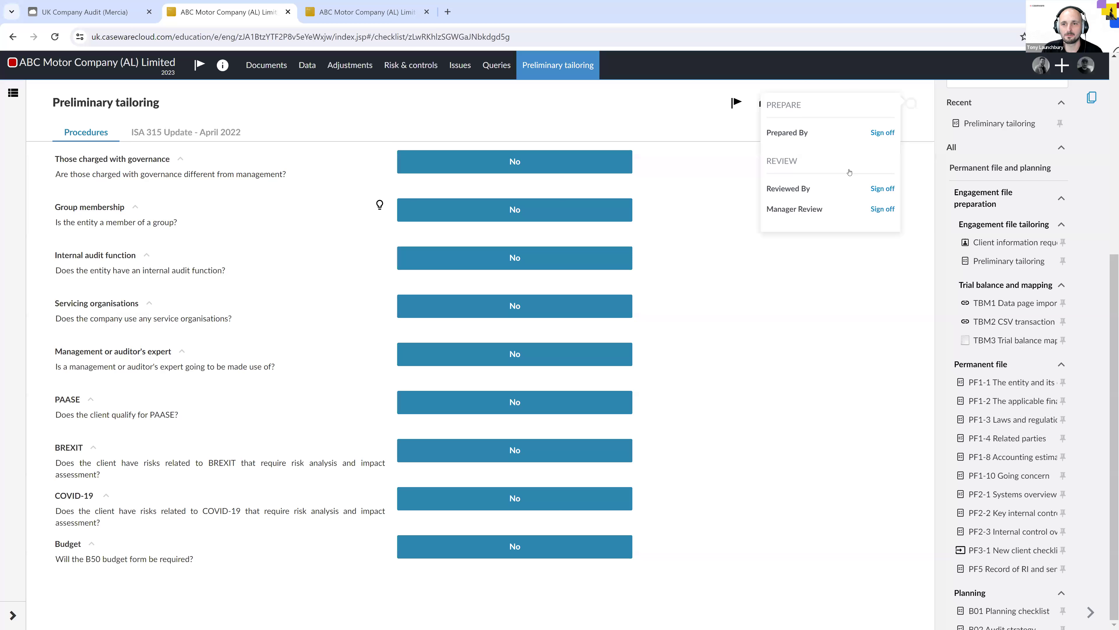
click(877, 134)
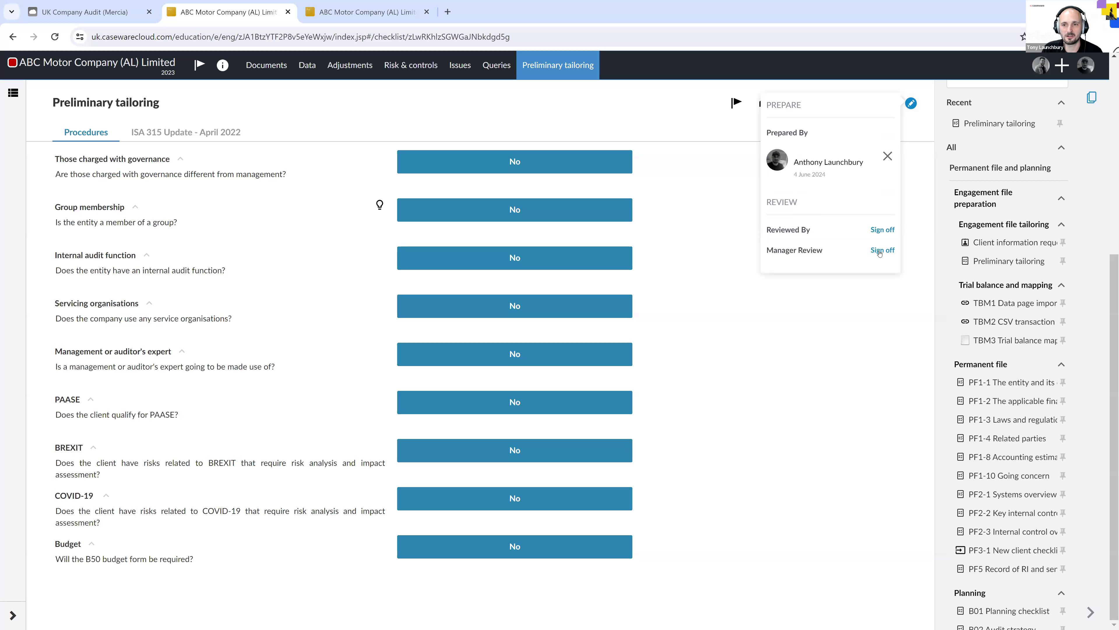
click(879, 230)
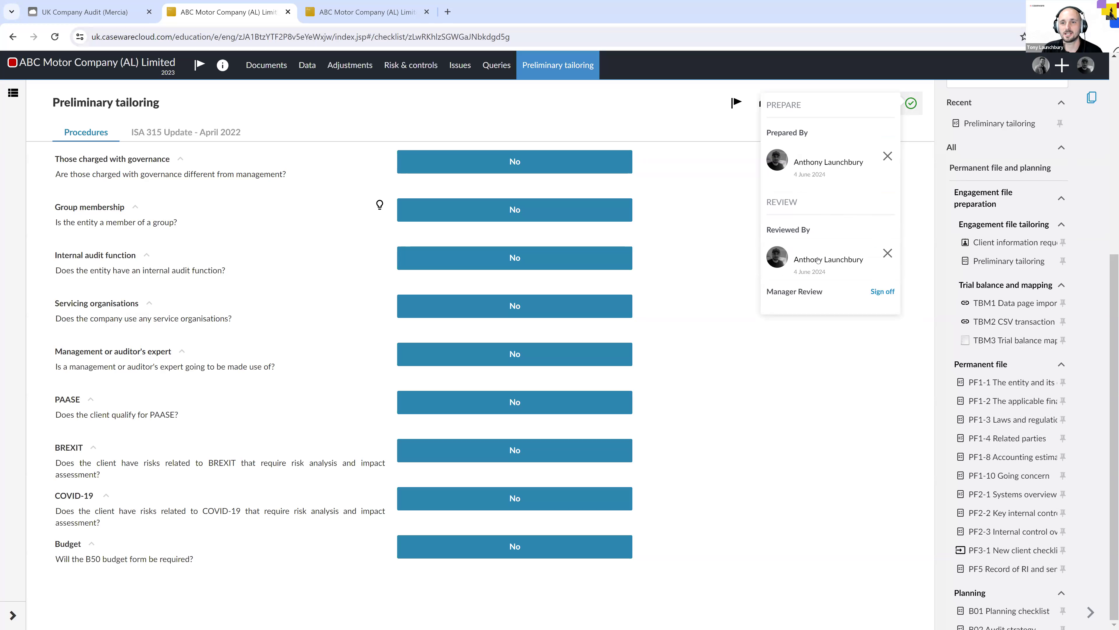
click(880, 292)
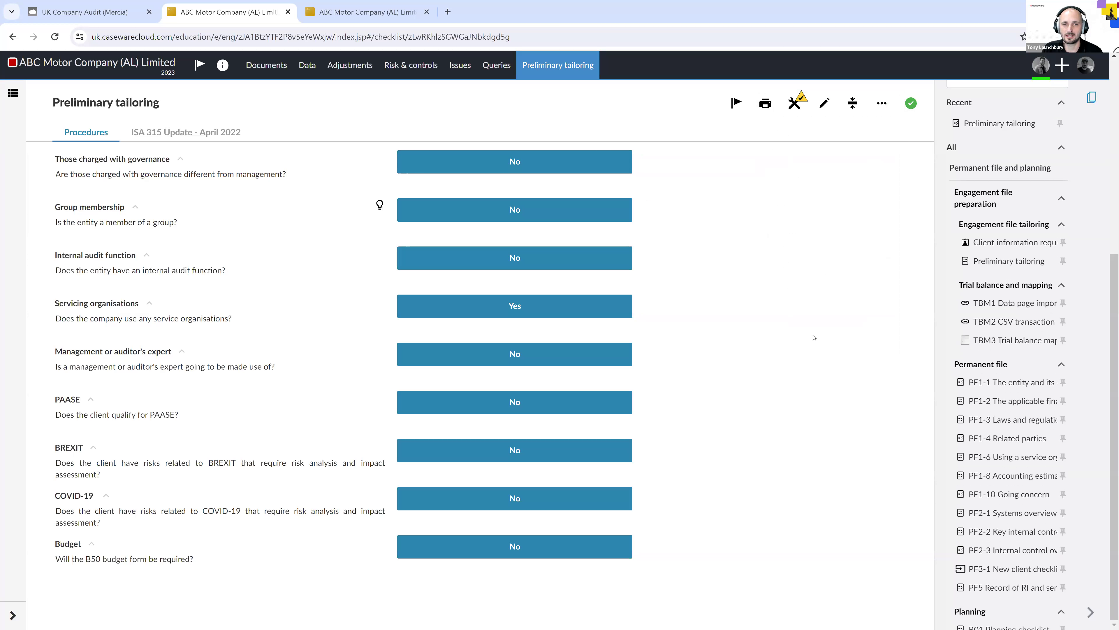
Refresh the Documents page and compare the status of Preliminary tailoring between the document list and the open checklist.
mouse_move(652, 360)
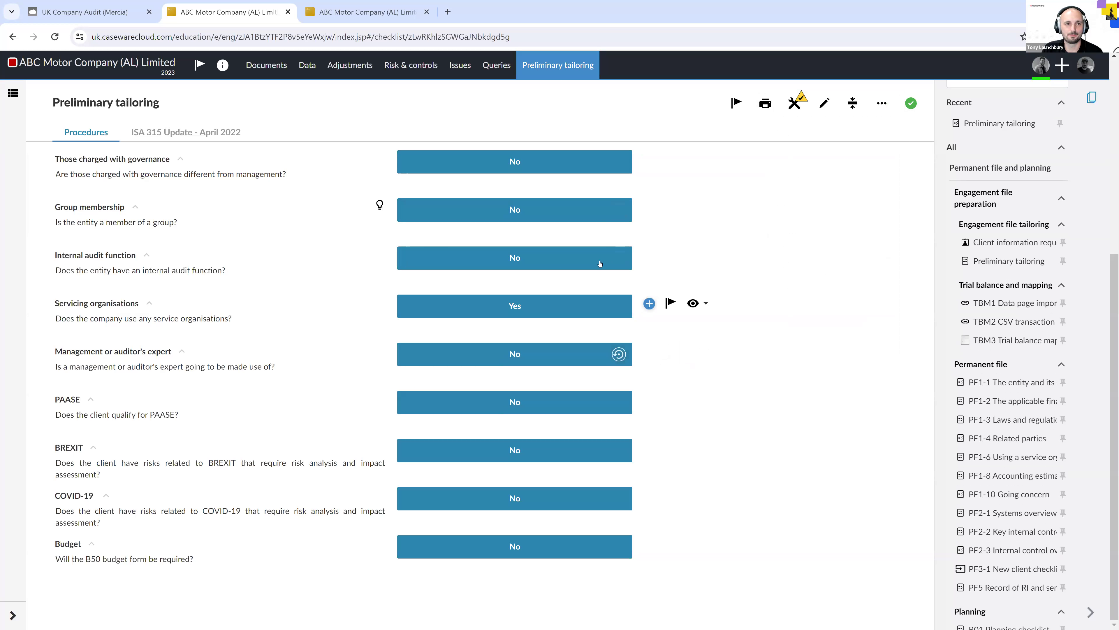
click(397, 12)
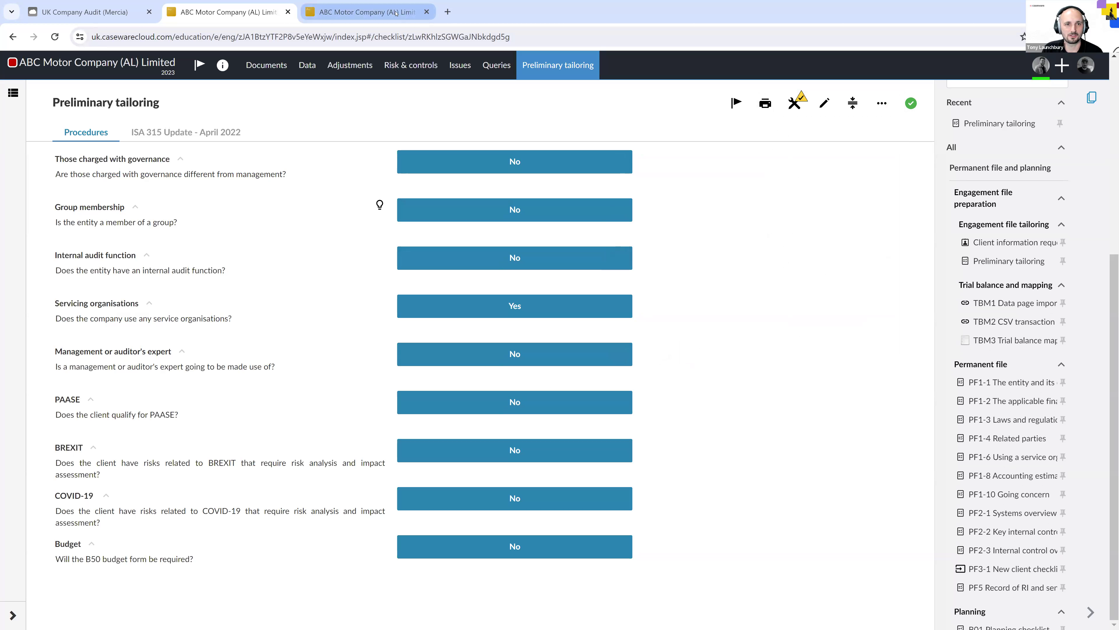
click(55, 37)
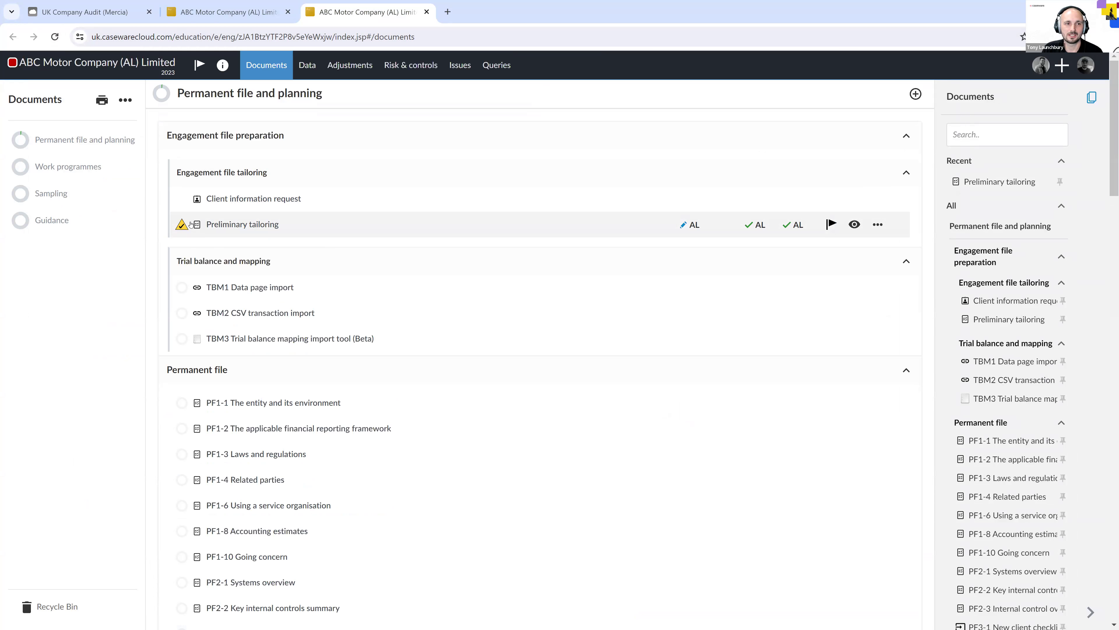
click(211, 14)
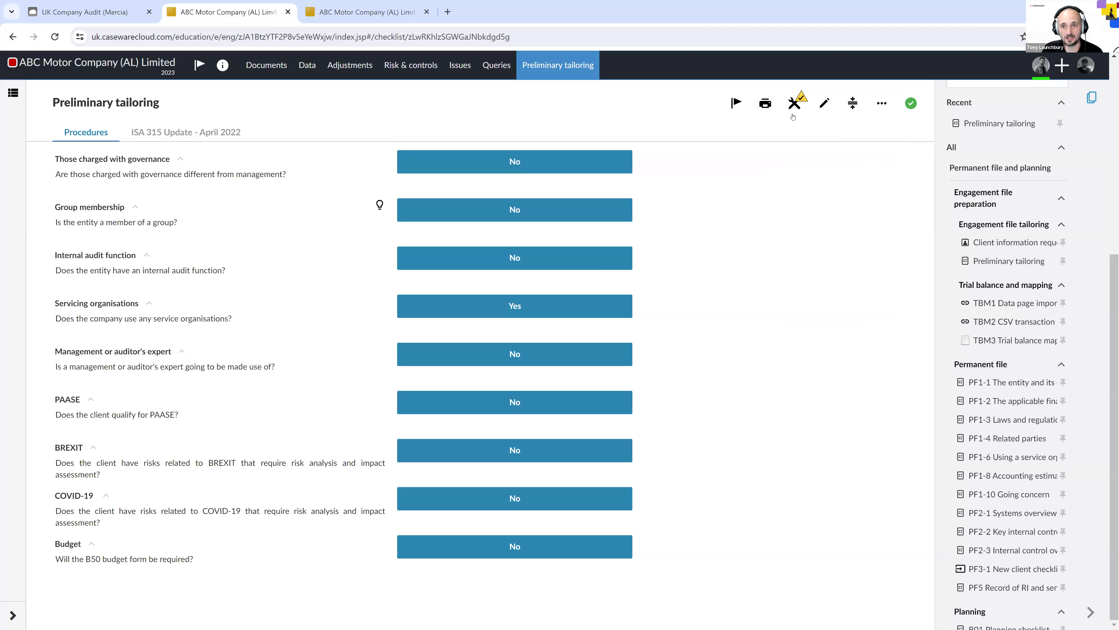
click(365, 12)
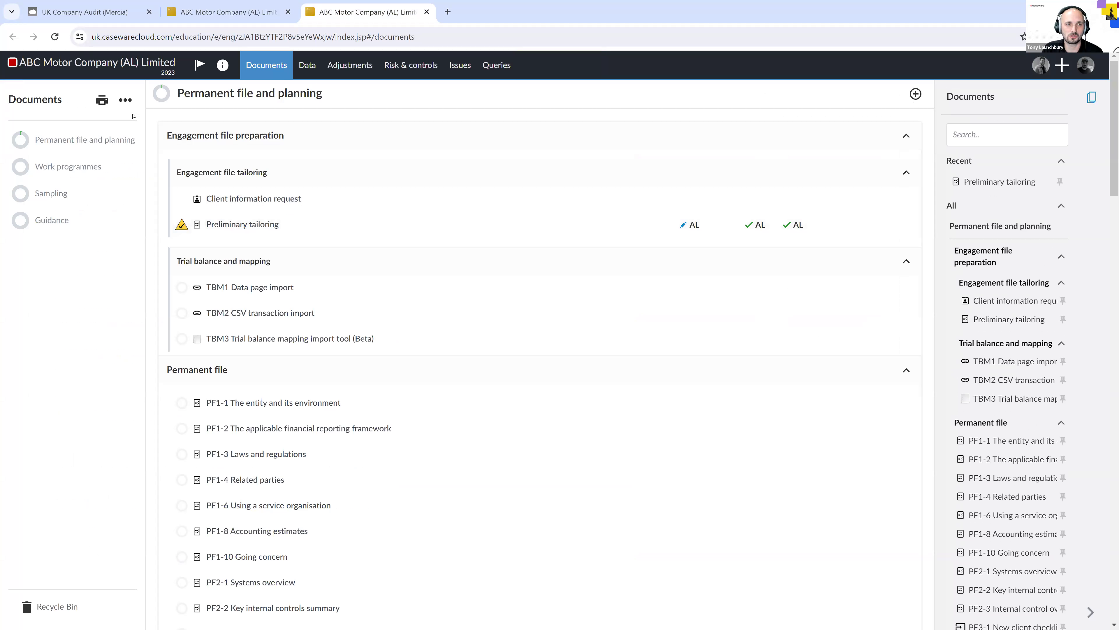
Turn the Modified since last review indicator off and back on for the document list.
click(125, 100)
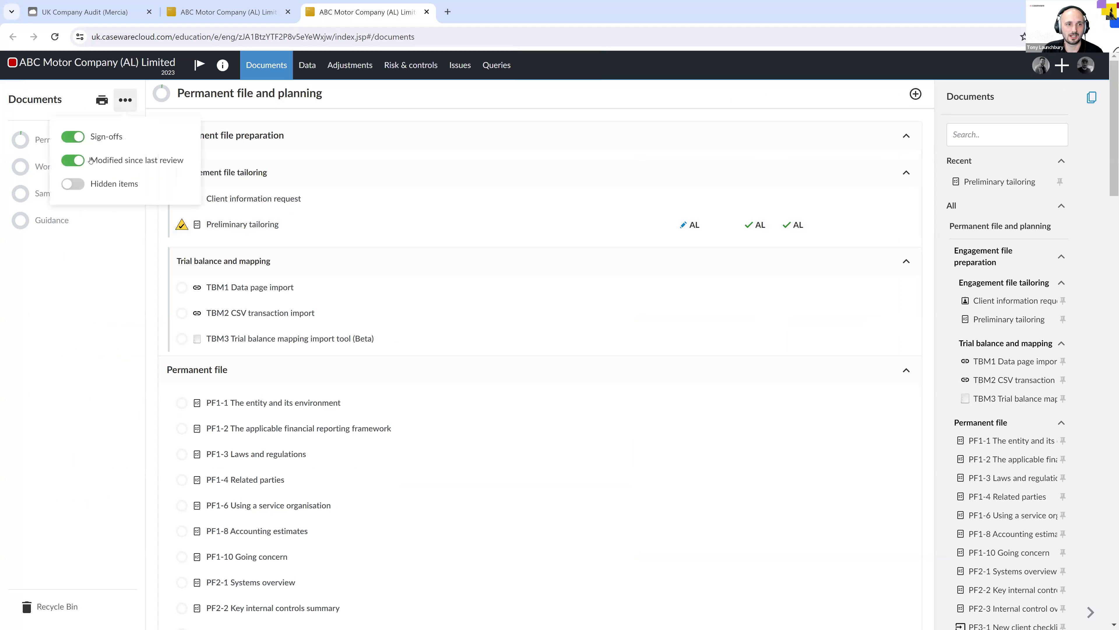
click(75, 160)
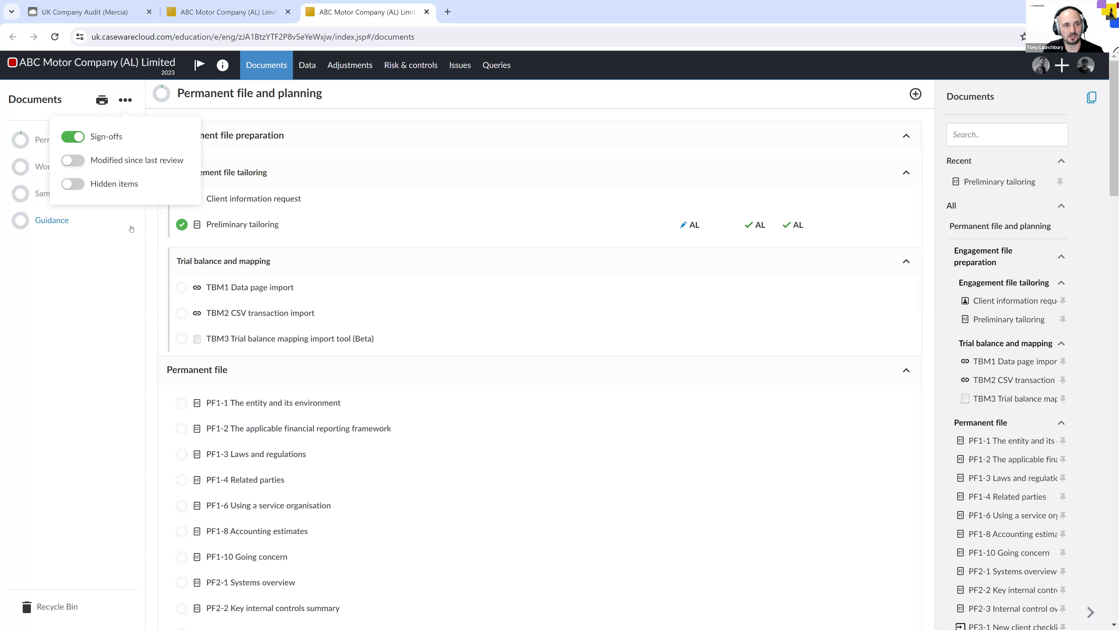
click(73, 168)
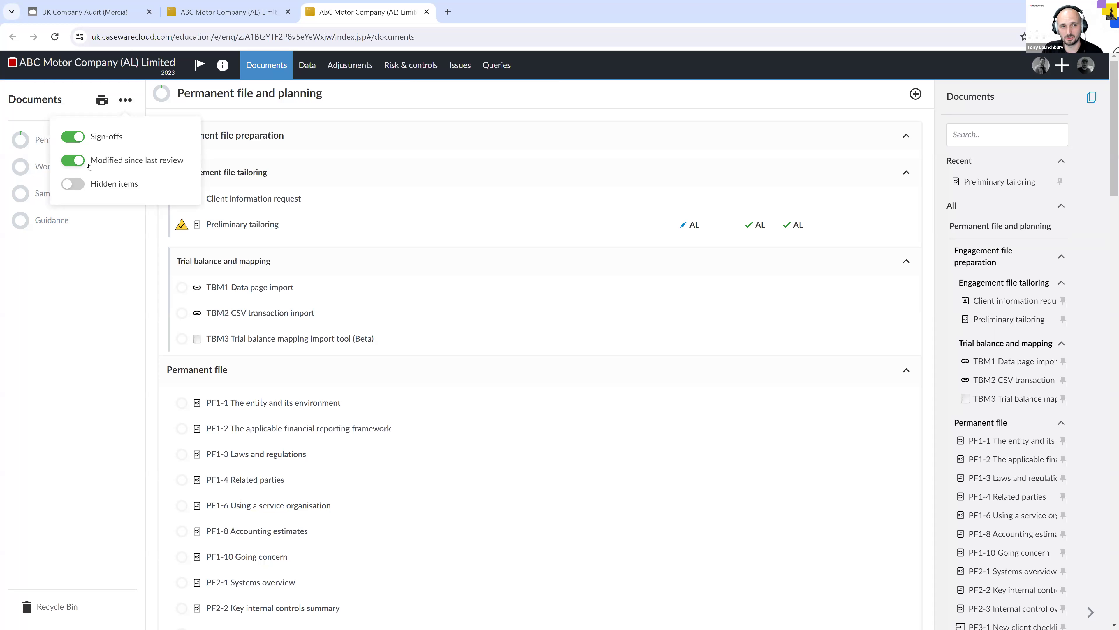
click(135, 241)
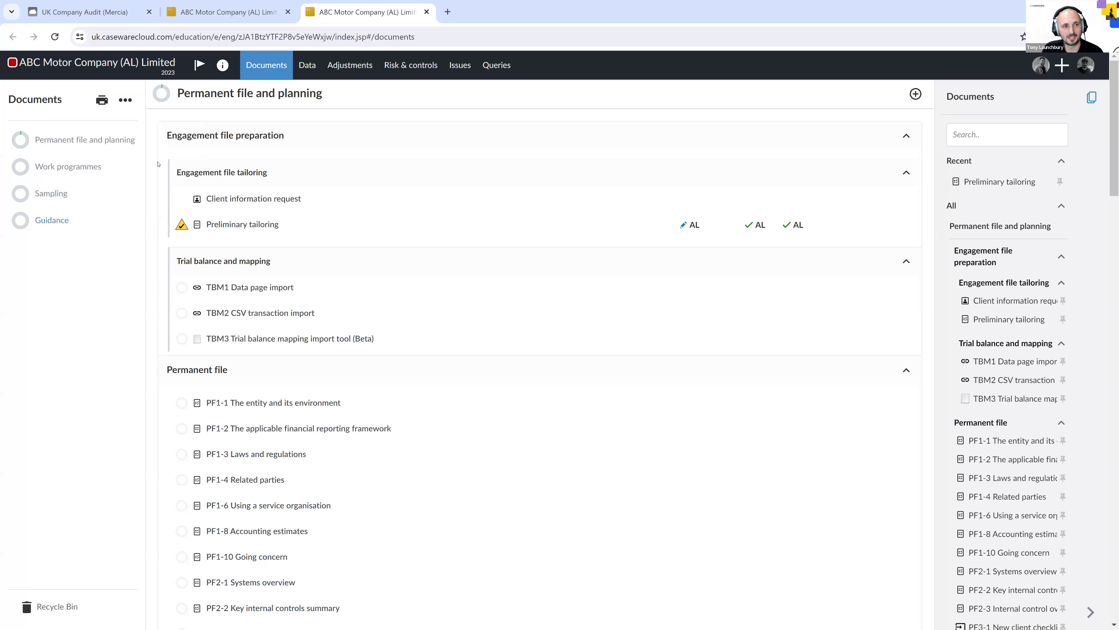
Read the change notification on Preliminary tailoring, refresh the document list and read the to-do note raised against the document.
click(180, 228)
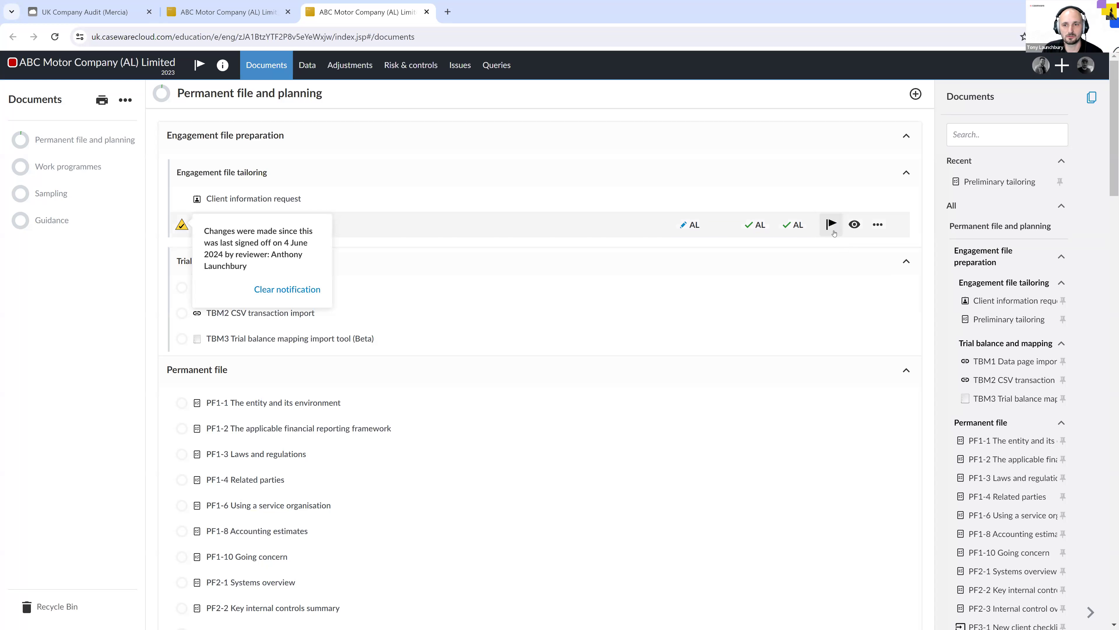
click(130, 249)
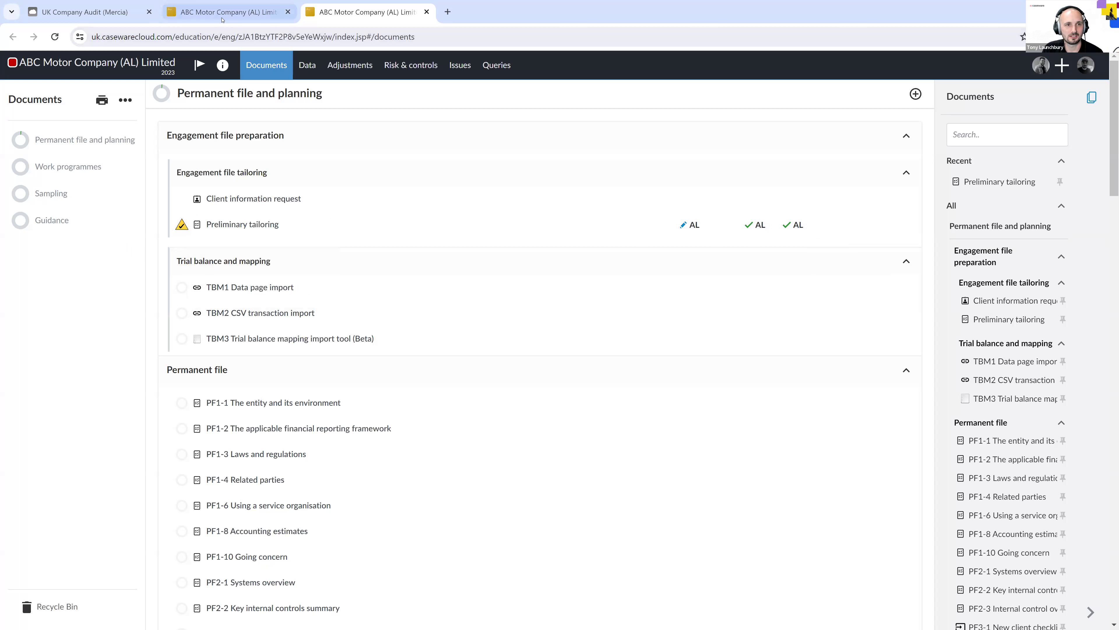
click(54, 36)
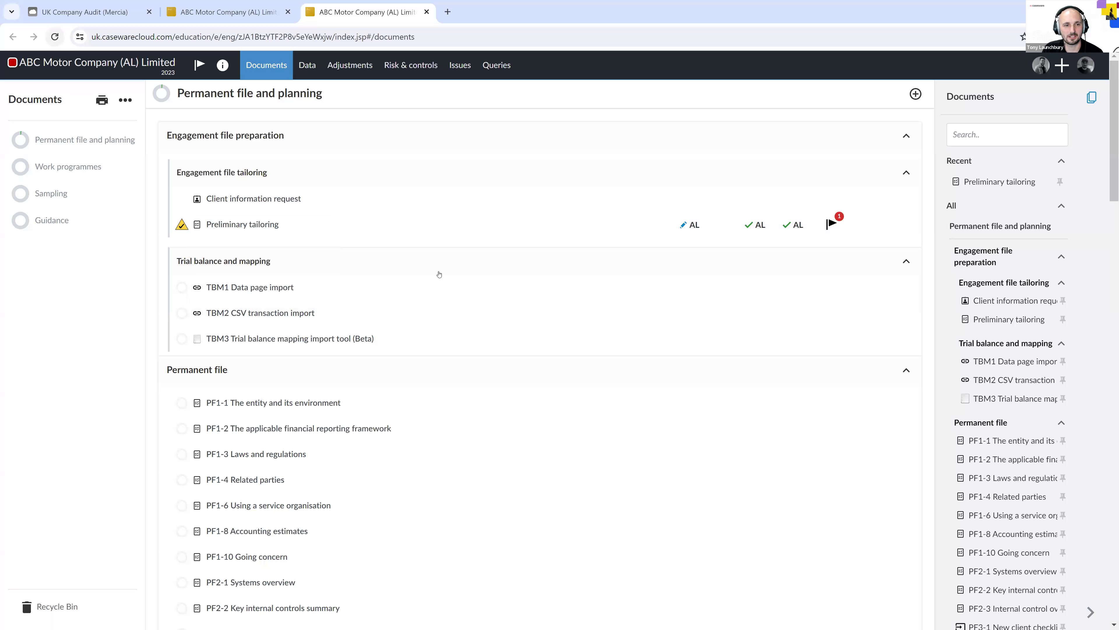
click(829, 224)
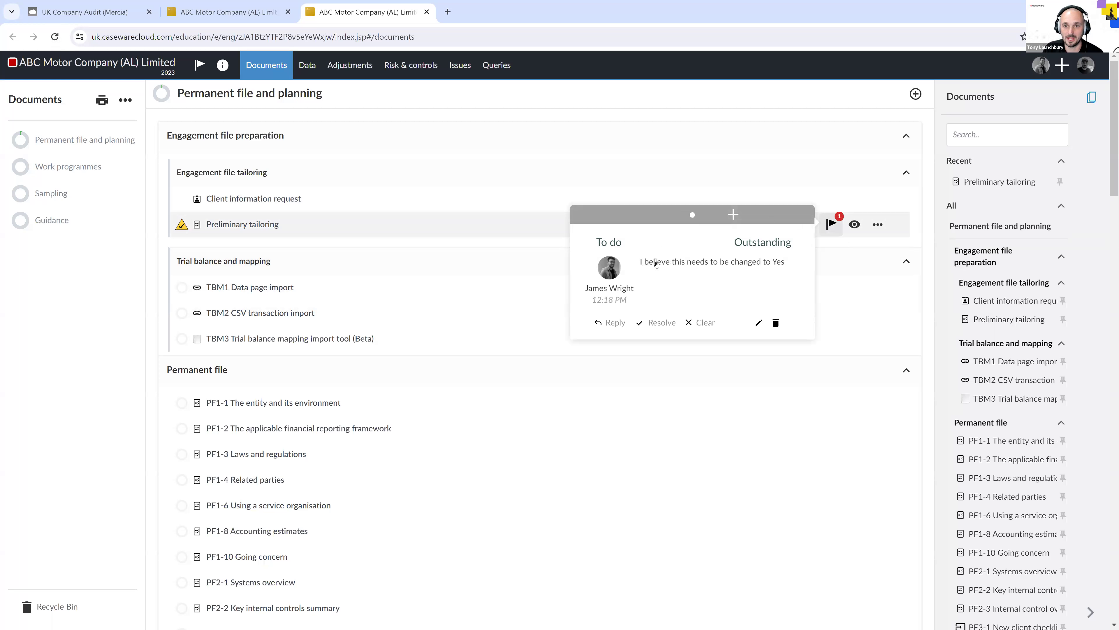
Open Preliminary tailoring and resolve the outstanding to-do on the Servicing organisations question.
click(270, 225)
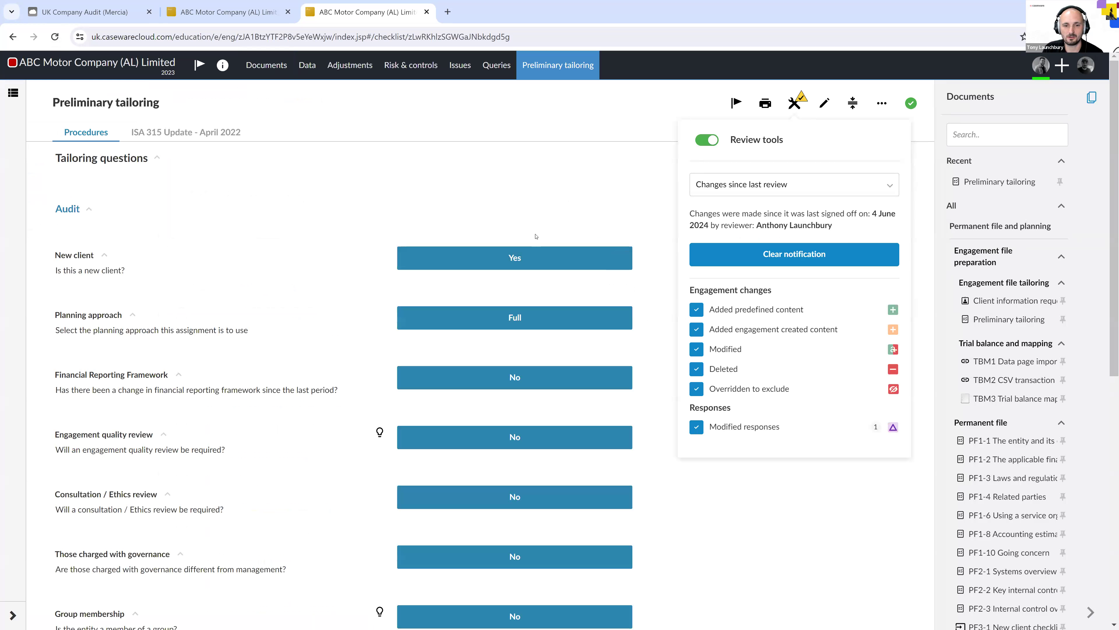
scroll(506, 309, down, 5)
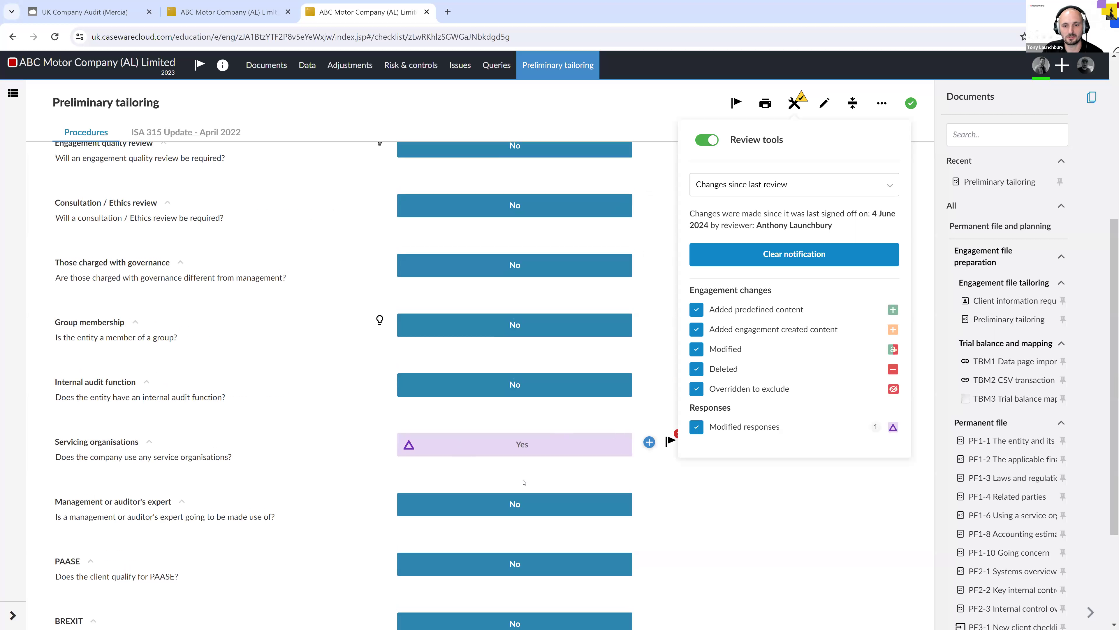
click(662, 425)
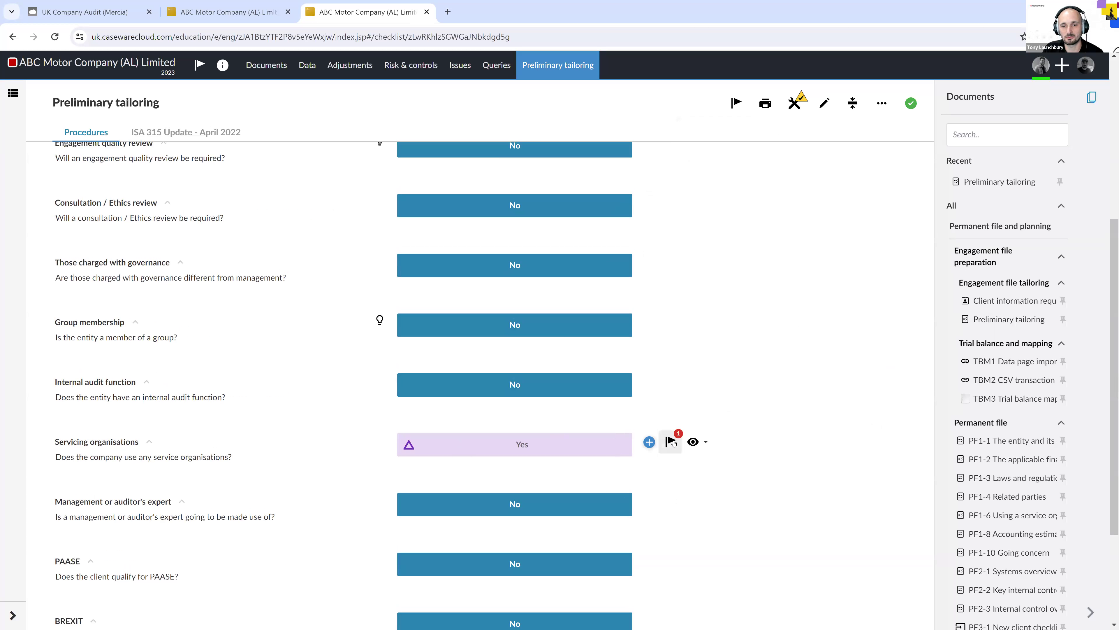
click(672, 440)
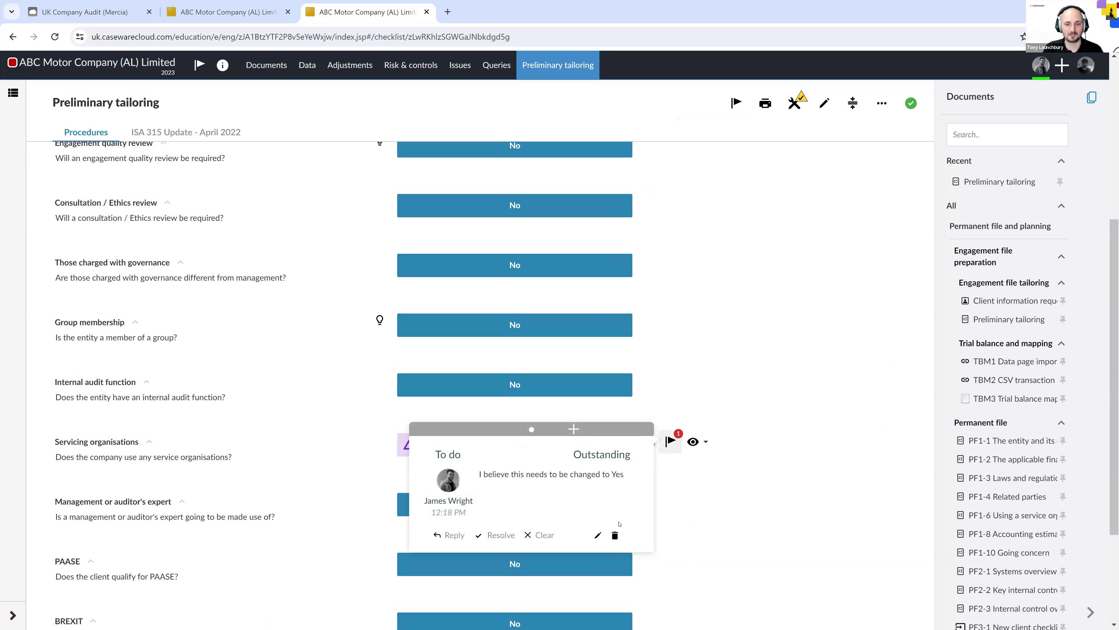
click(510, 538)
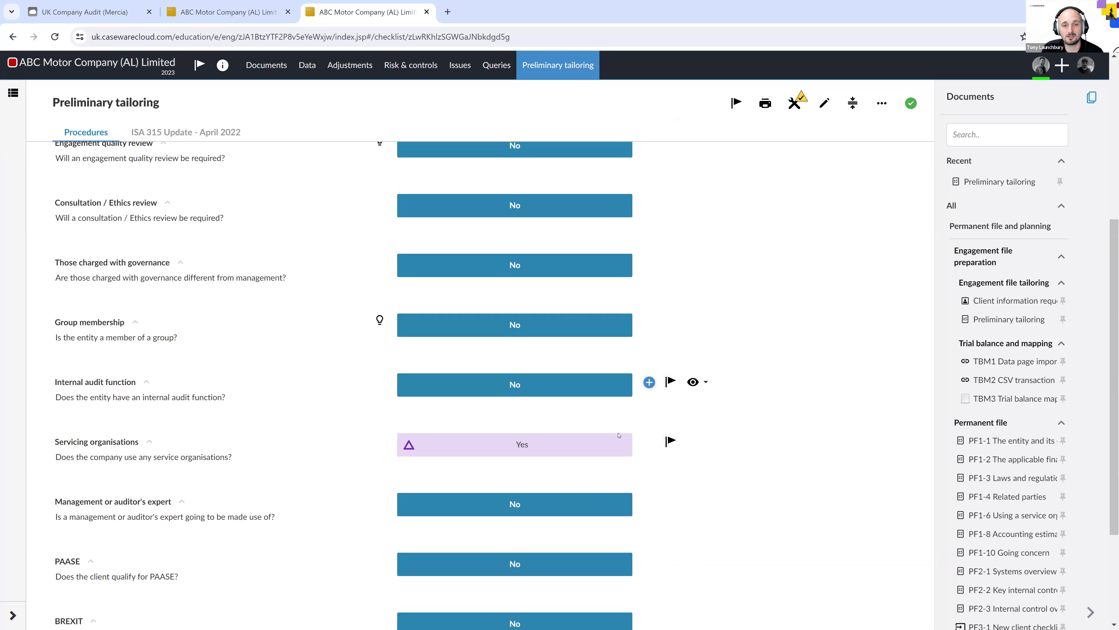
Clear the notification of changes made to Preliminary tailoring since its last review.
click(793, 112)
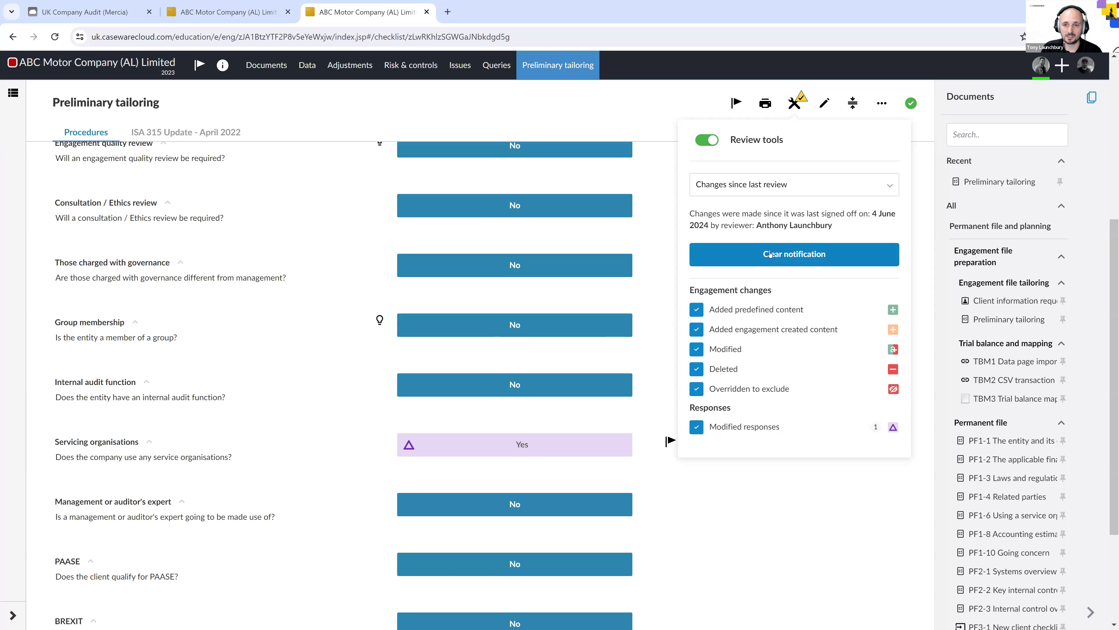
click(796, 257)
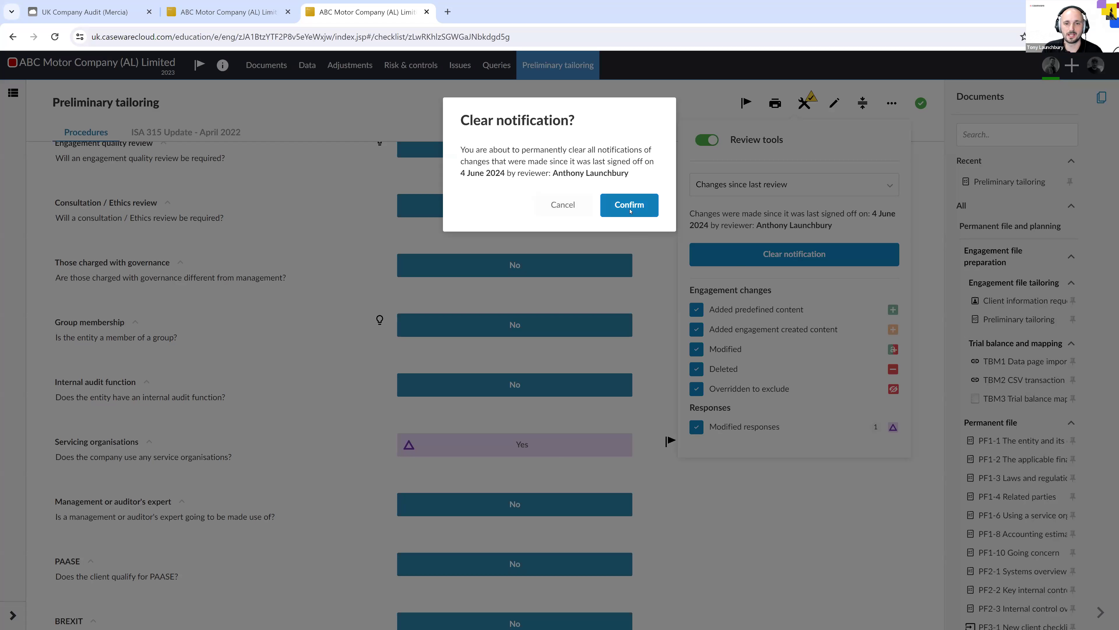
click(630, 211)
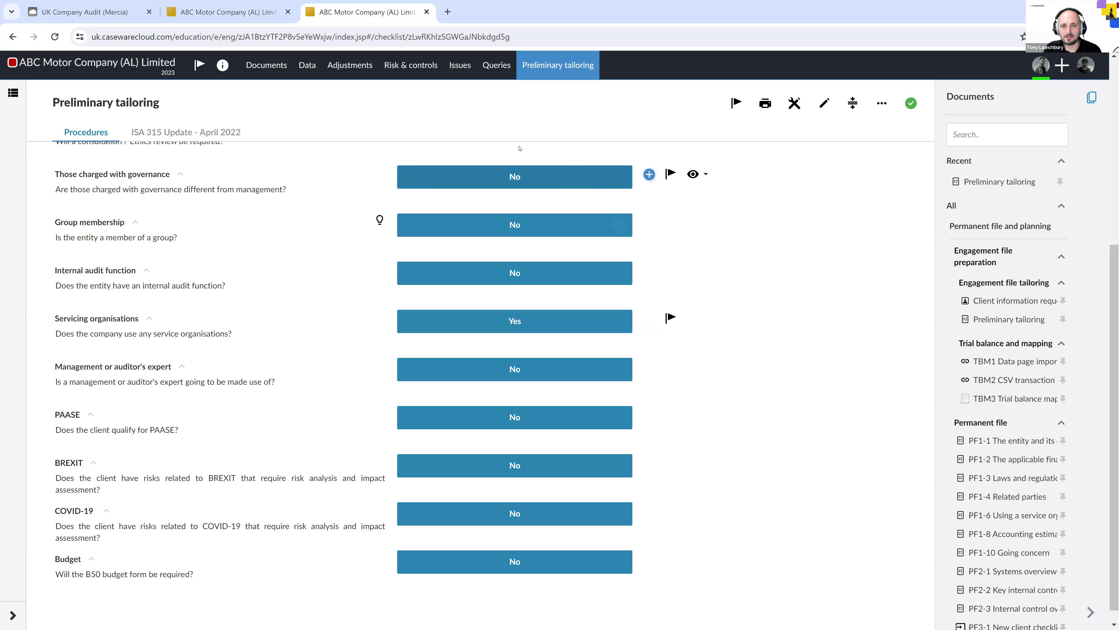
Turn on Review tools to view the engagement changes in Preliminary tailoring, and return to the engagement's document list.
click(794, 103)
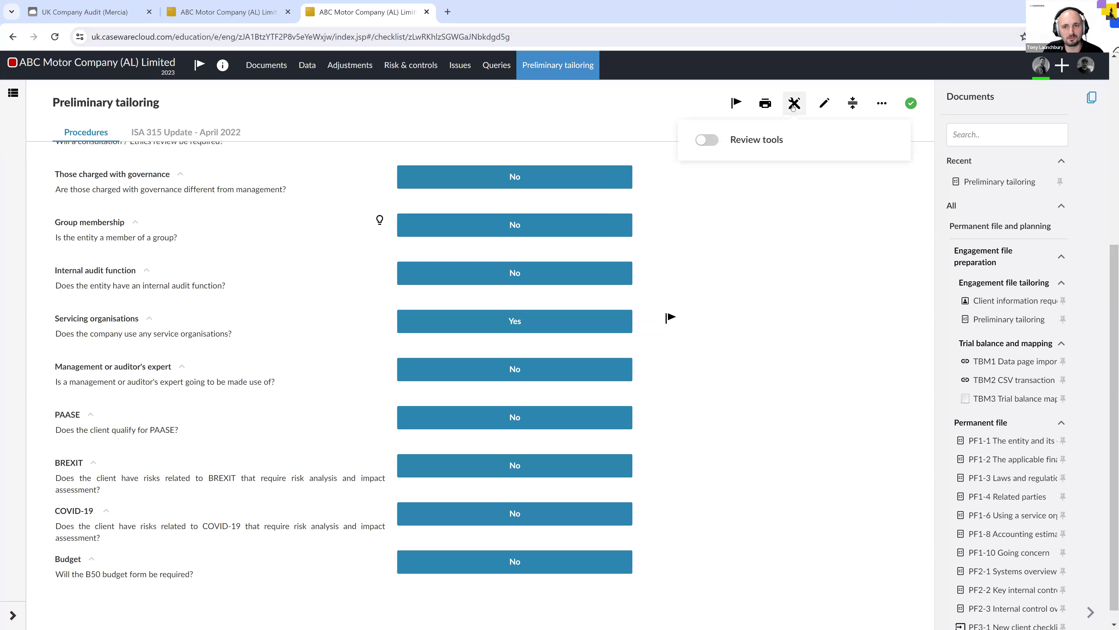
click(701, 142)
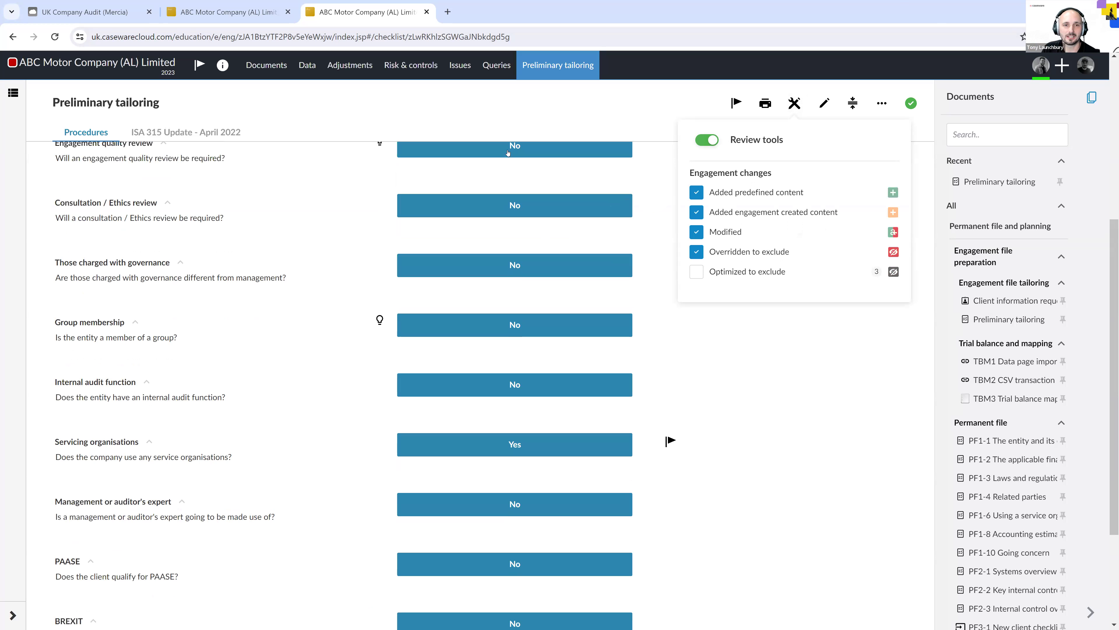
click(265, 73)
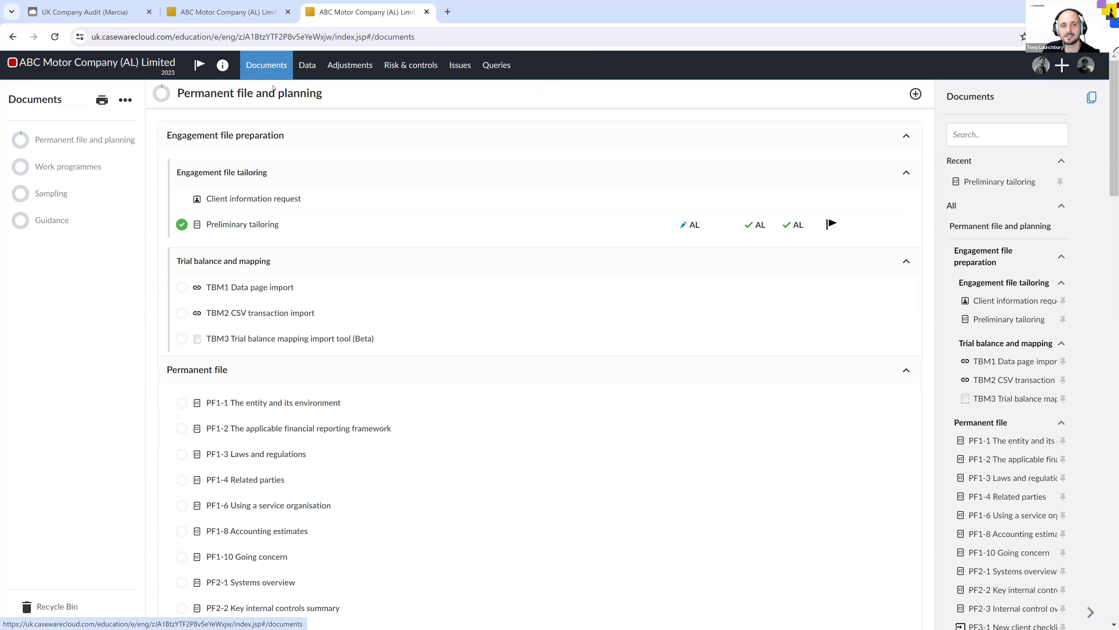
Start a Final Trial Balance import from Excel or CSV and choose the client's trial balance file.
click(308, 73)
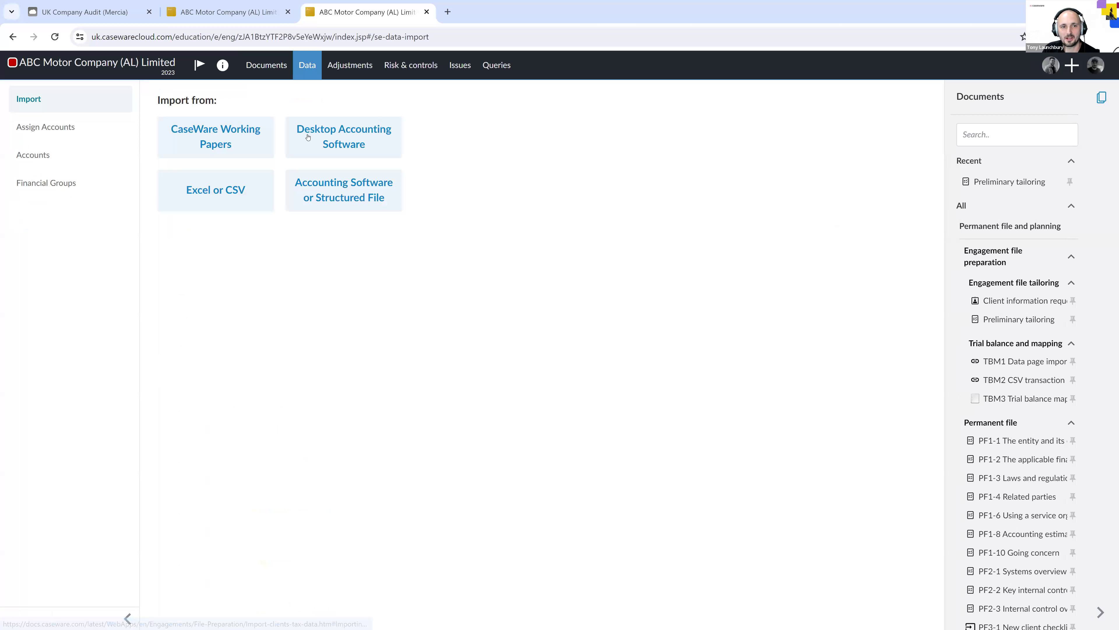
click(246, 193)
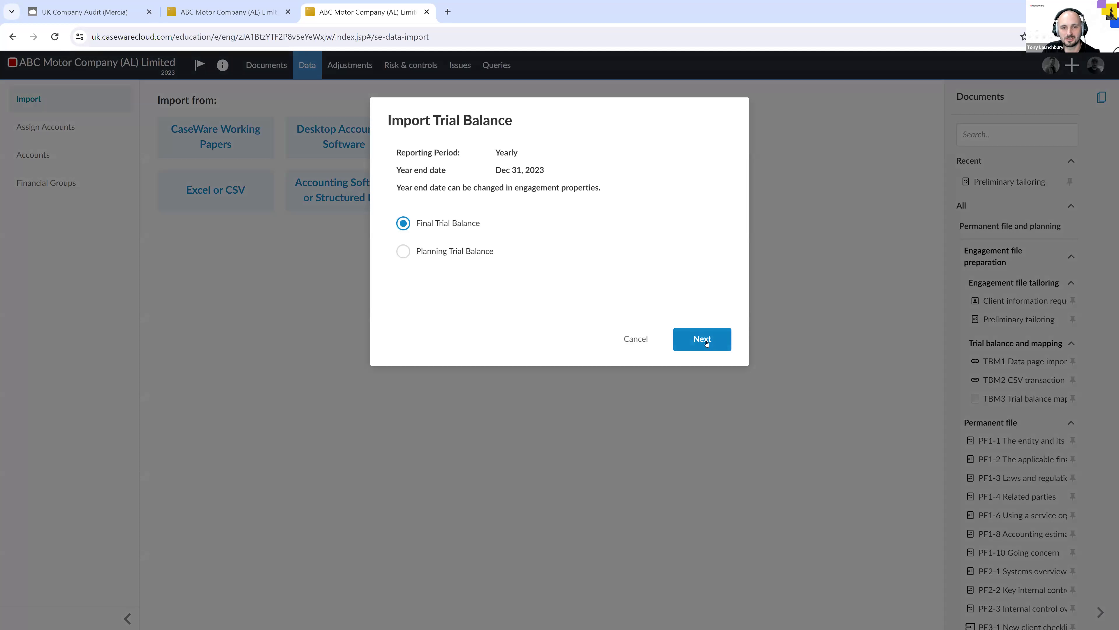
click(725, 347)
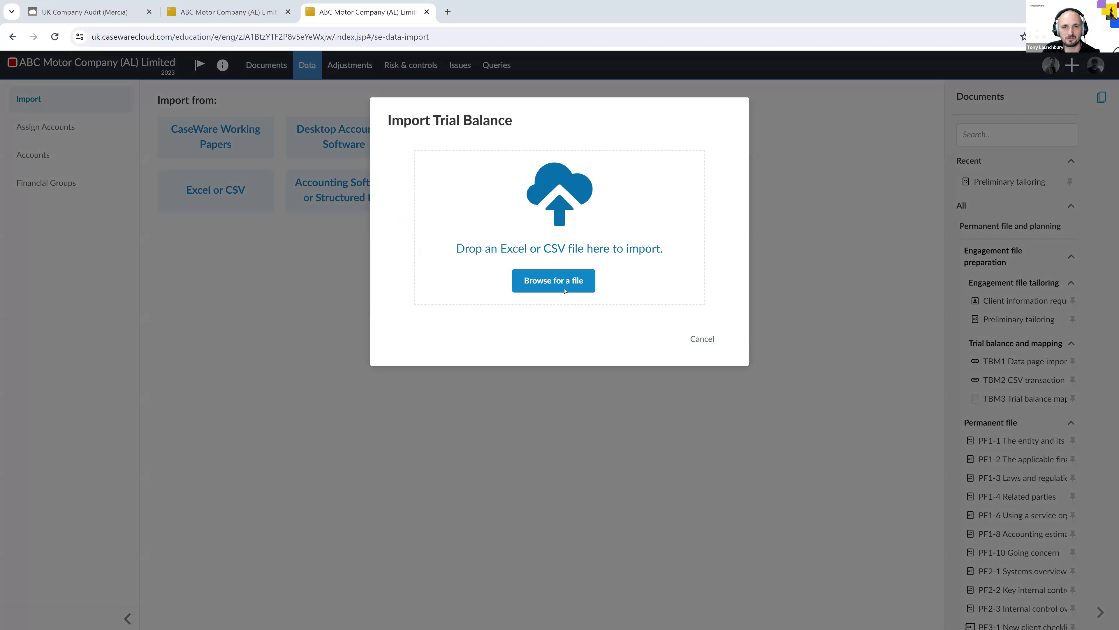
click(565, 290)
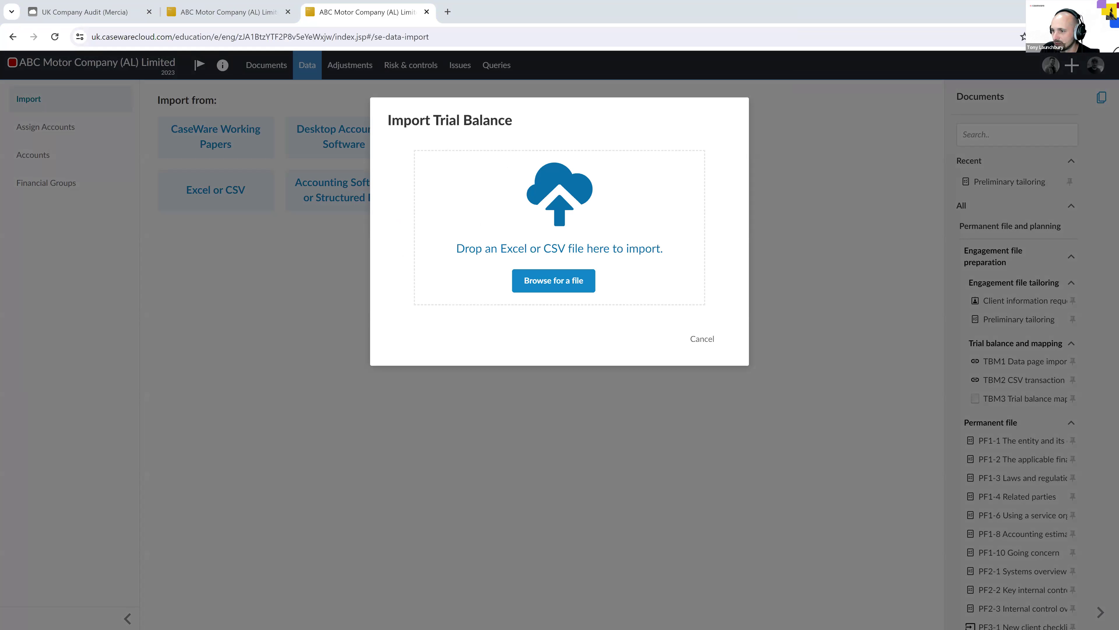
click(843, 249)
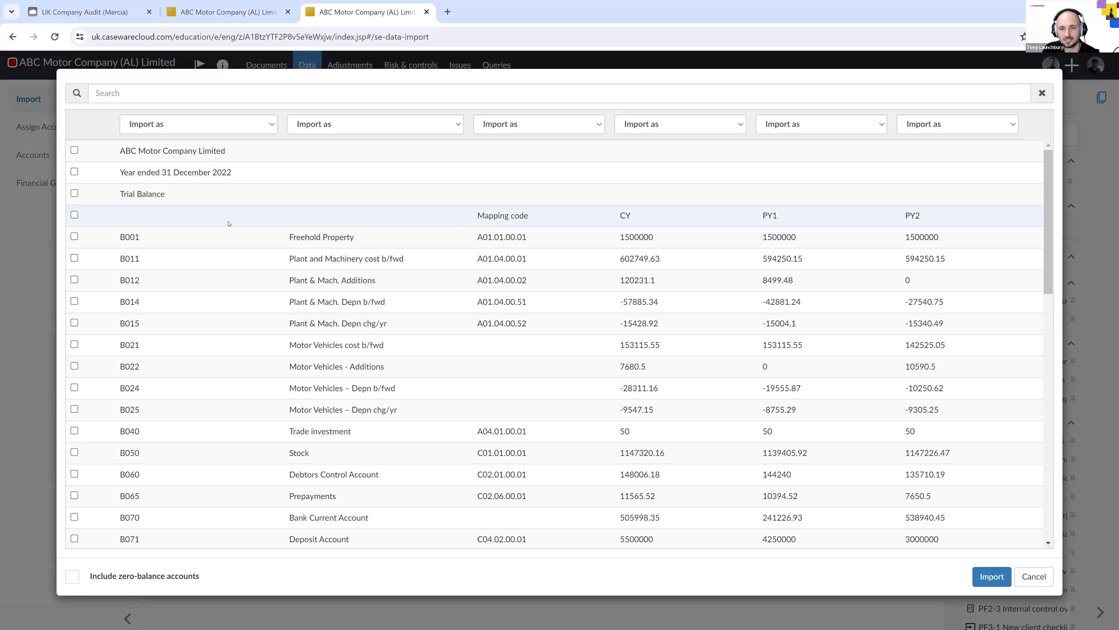
Map the account code column as Account Number and the description column as Account Name for the import.
click(261, 127)
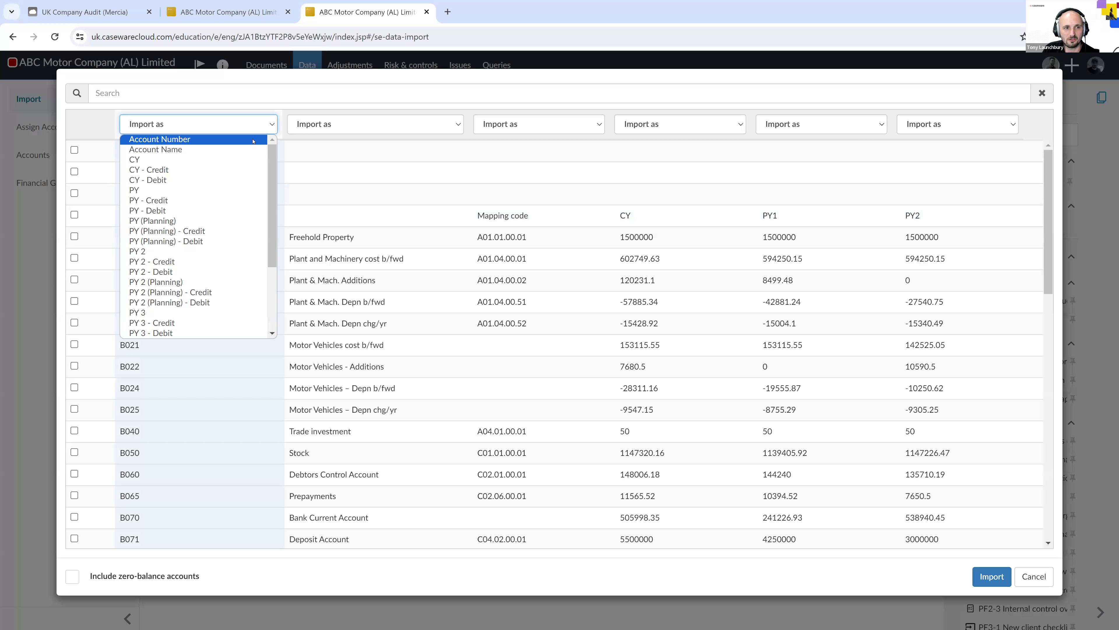
click(254, 141)
click(375, 124)
click(335, 149)
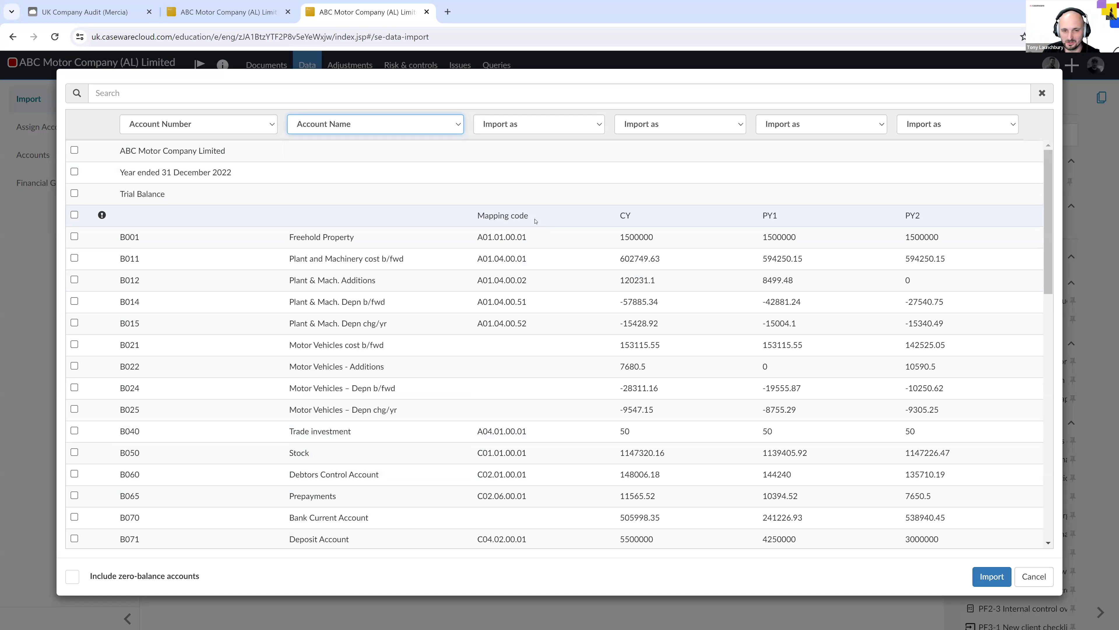
Map the three balance columns of the trial balance import as CY, PY and PY 2.
click(680, 124)
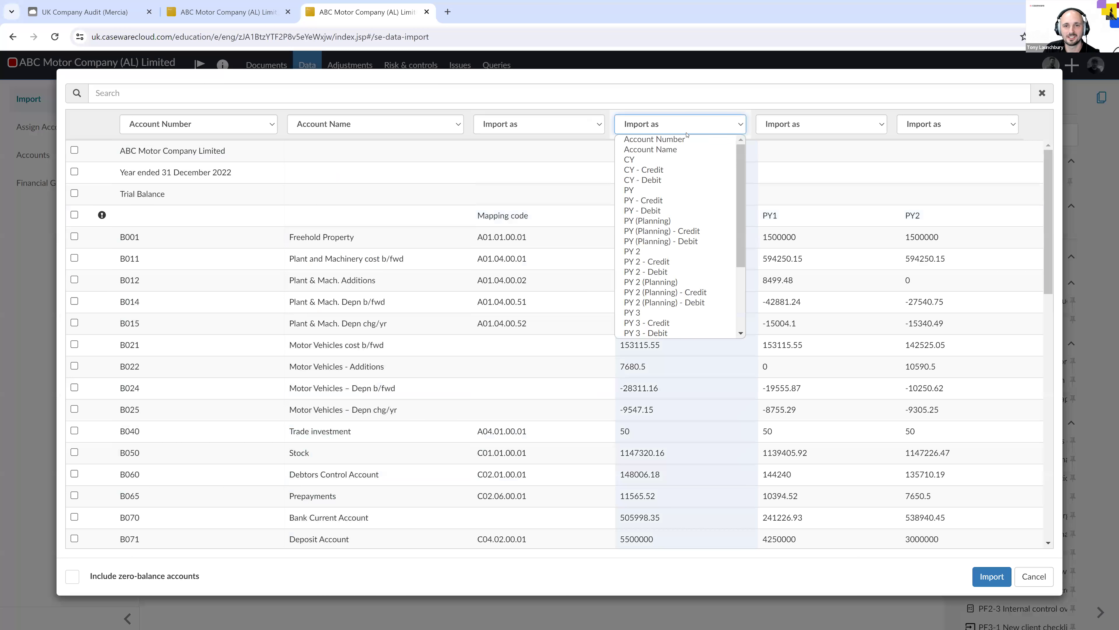
click(639, 171)
click(770, 125)
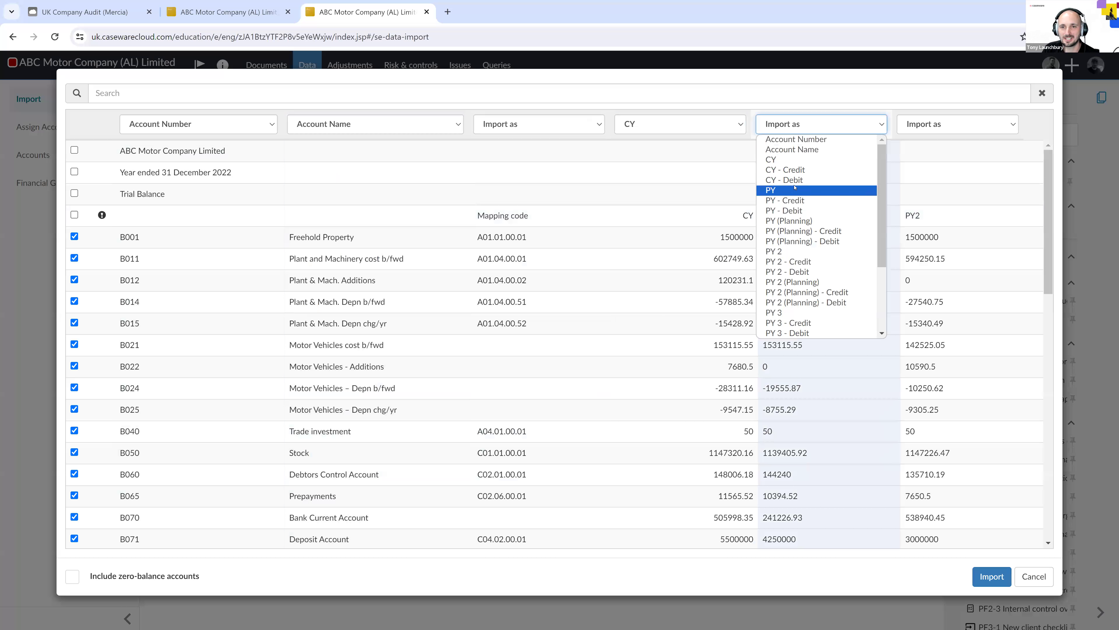
click(776, 186)
click(951, 131)
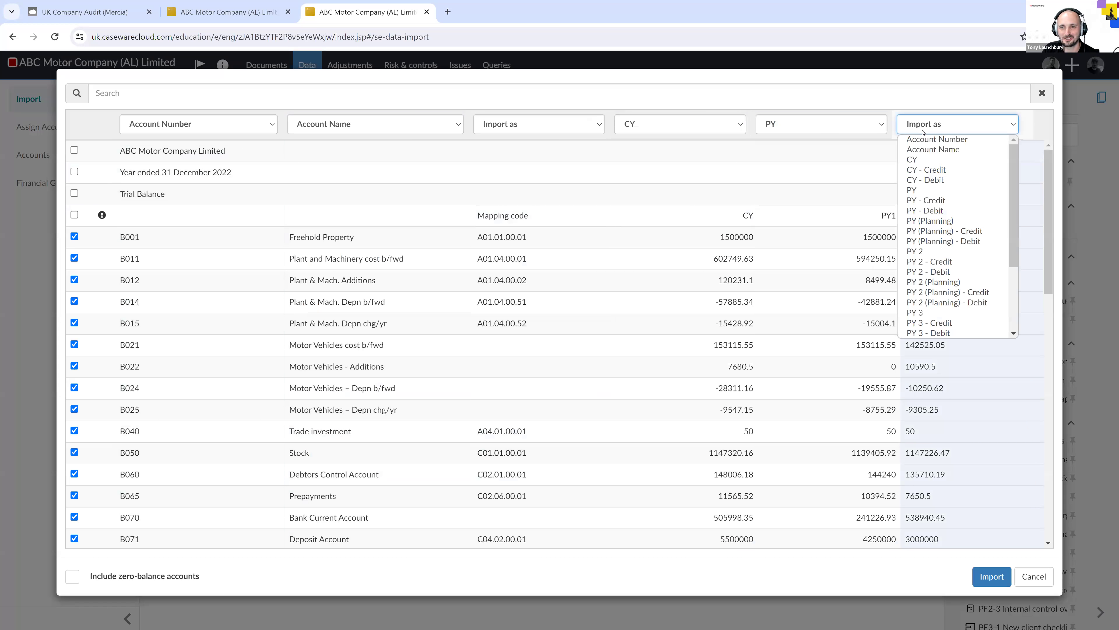
click(928, 251)
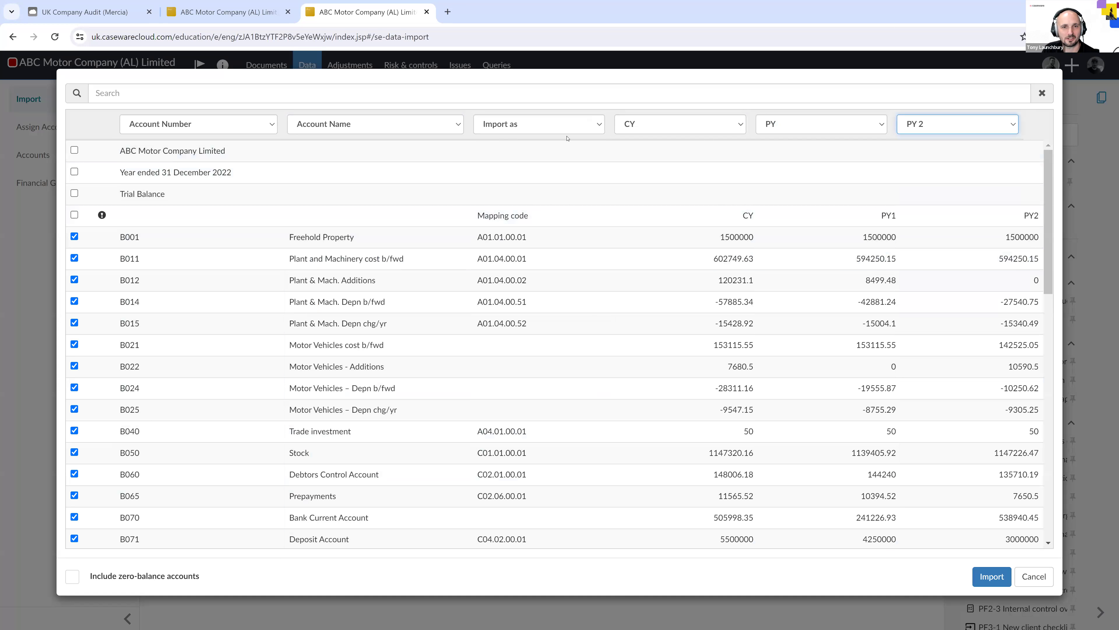
Exclude the P034 Insurance account from the trial balance import and include it again.
scroll(309, 313, down, 1)
scroll(308, 314, down, 10)
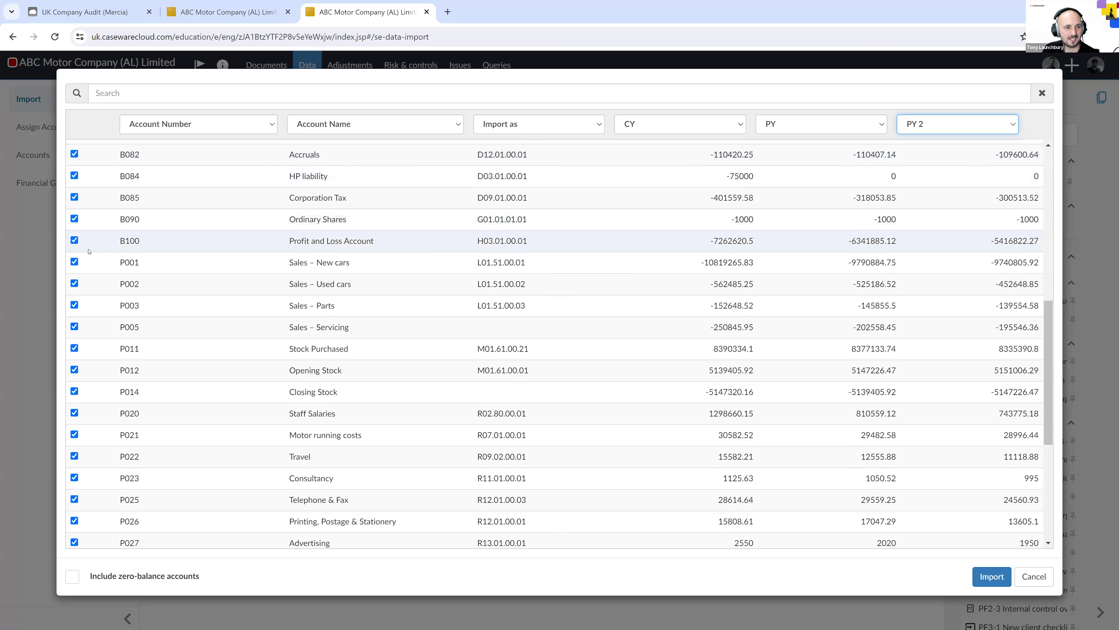
scroll(88, 270, down, 3)
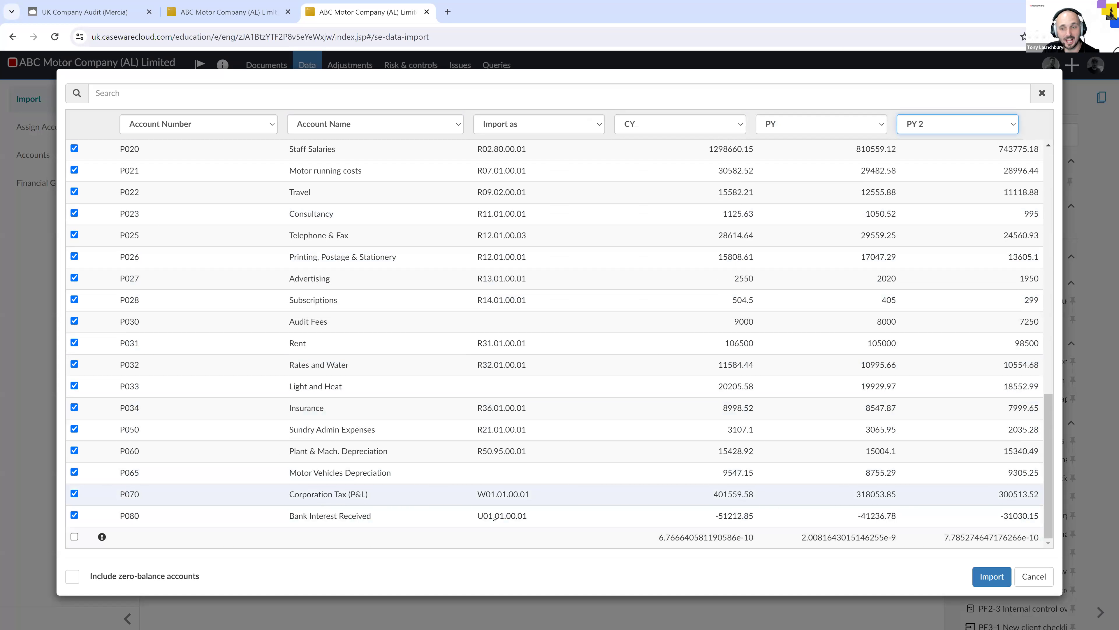
click(74, 407)
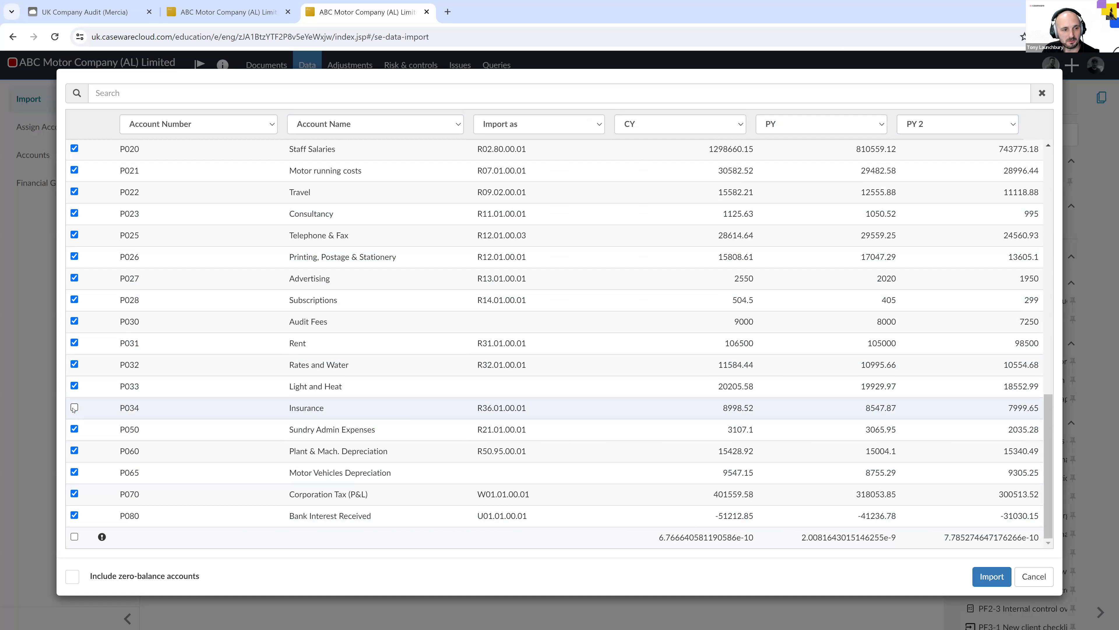
click(74, 408)
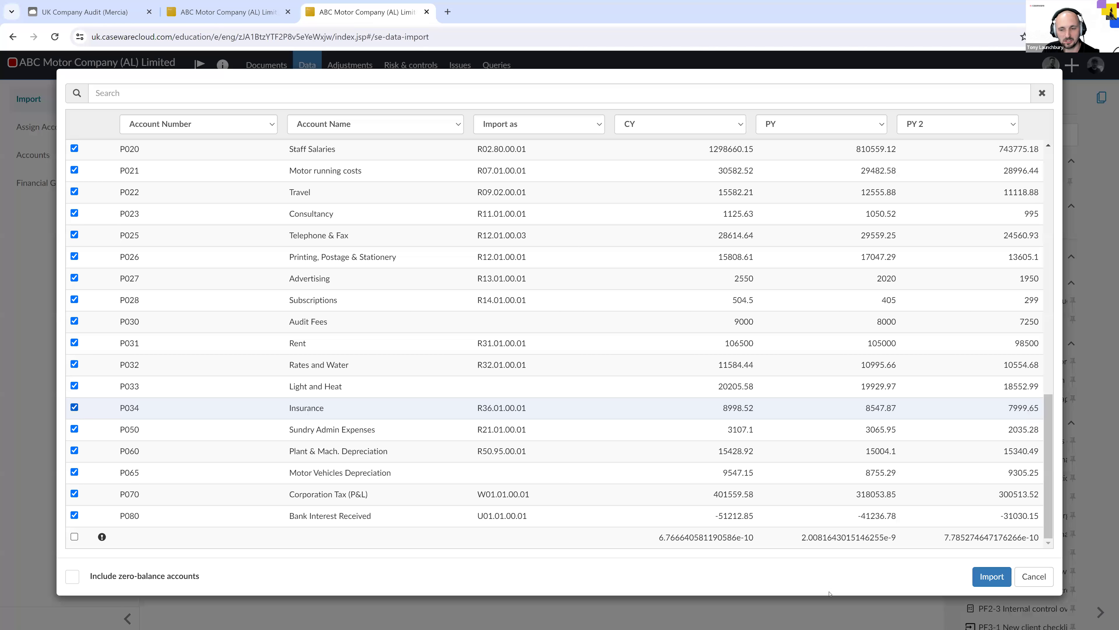
right_click(989, 578)
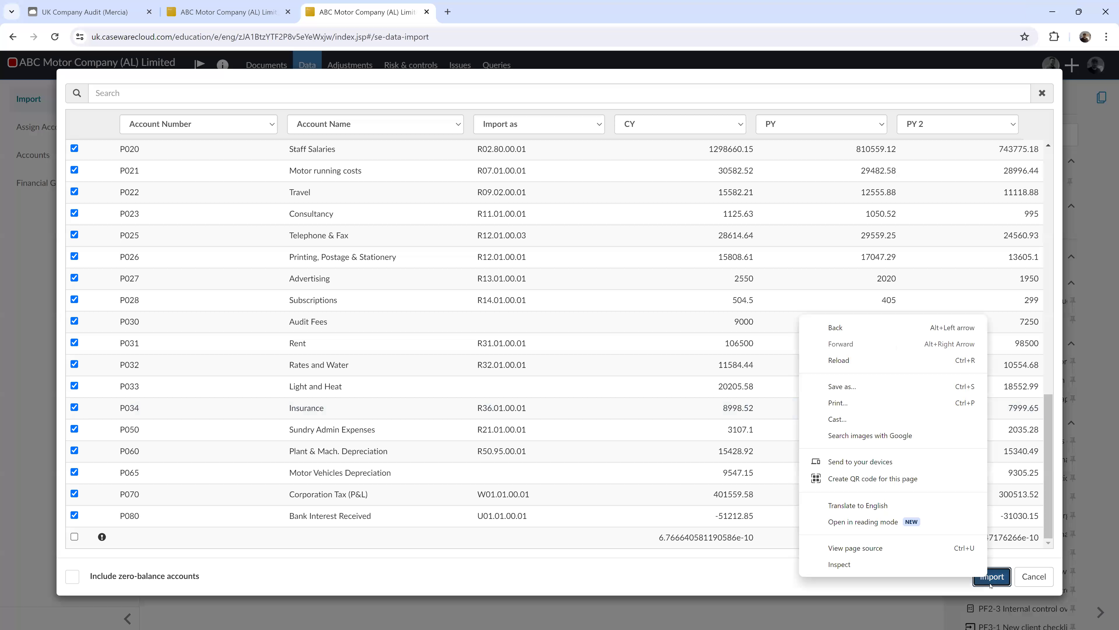
key(Escape)
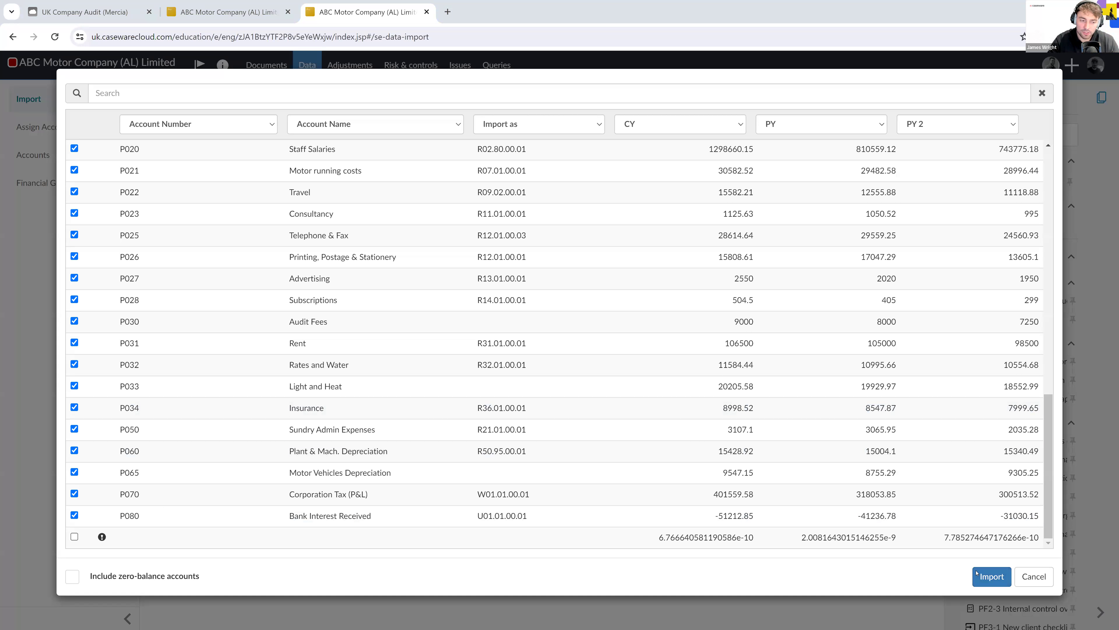
Examine the flagged, unselected rows at the start and end of the import list and the account rows between them.
scroll(308, 534, up, 1)
scroll(132, 538, down, 1)
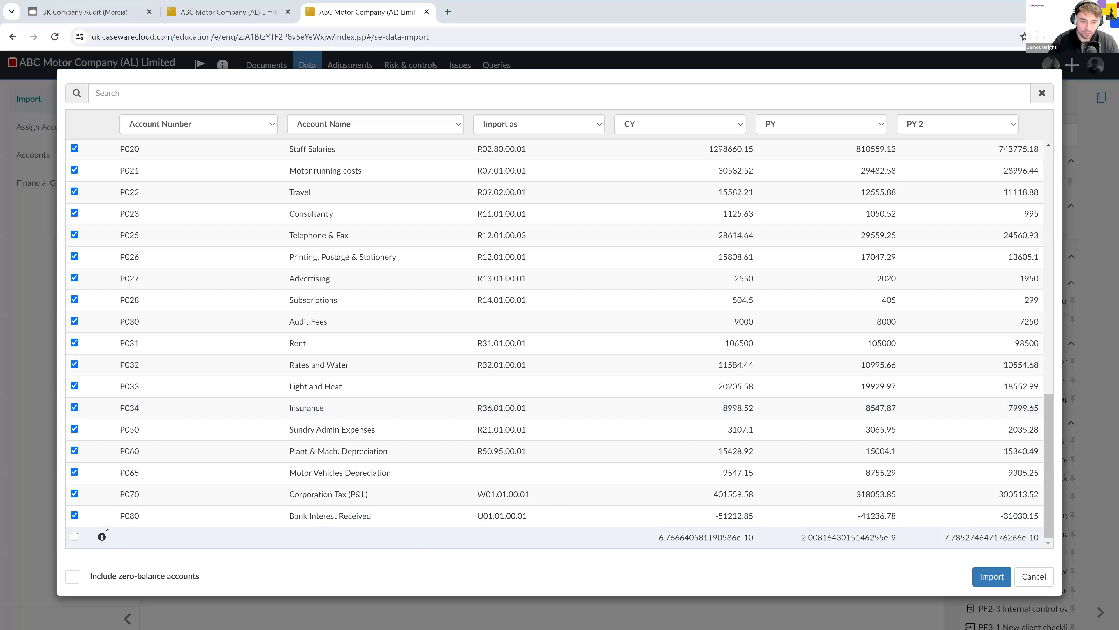
mouse_move(103, 537)
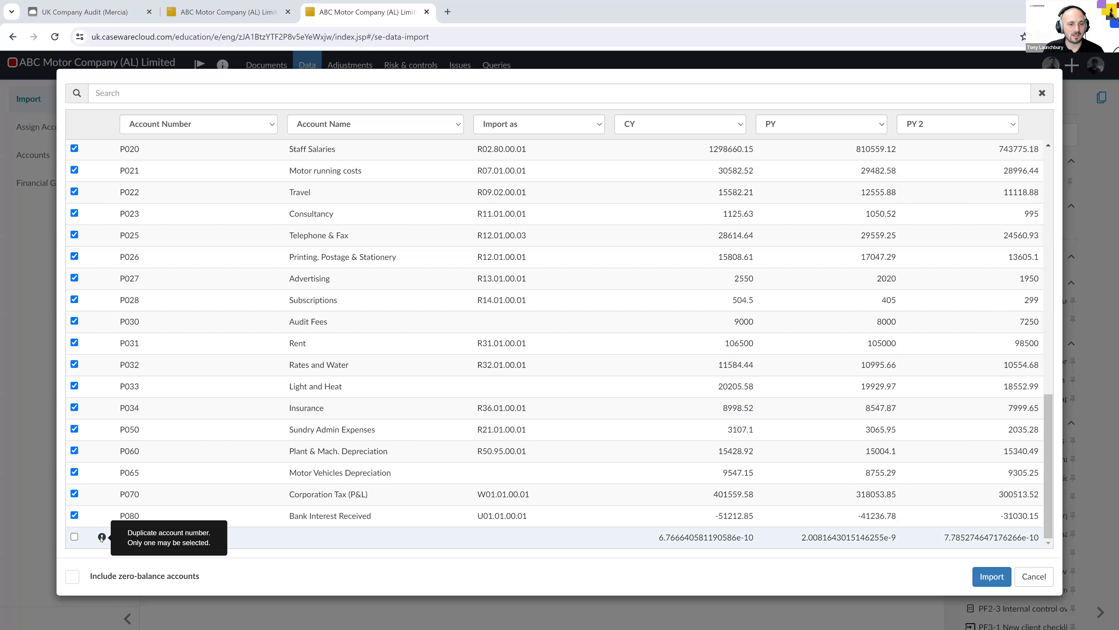
scroll(121, 465, up, 10)
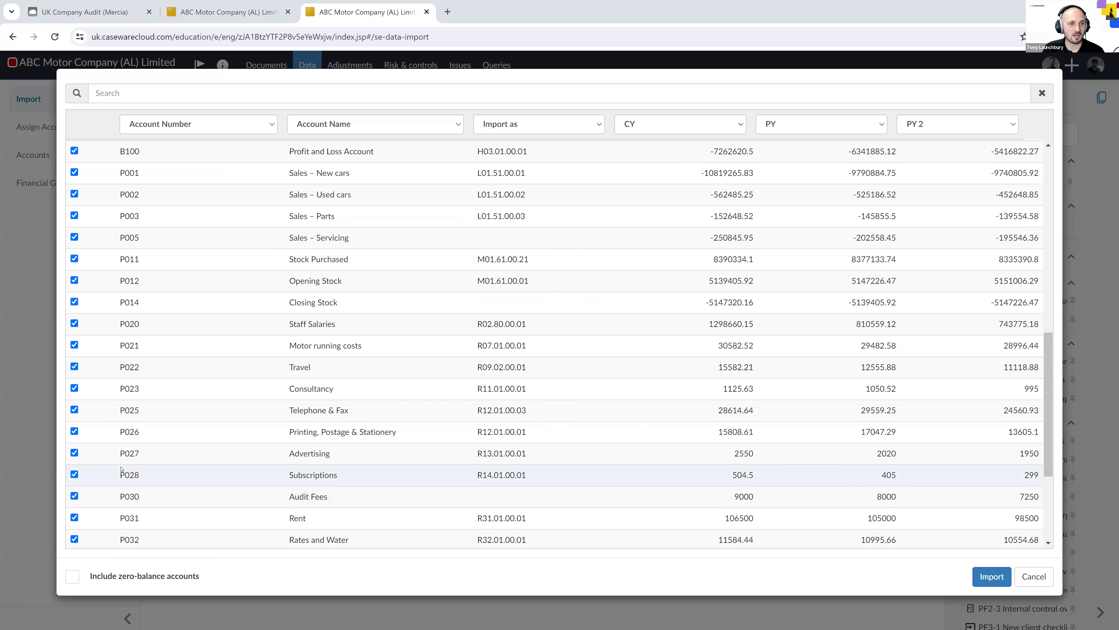
scroll(122, 468, up, 5)
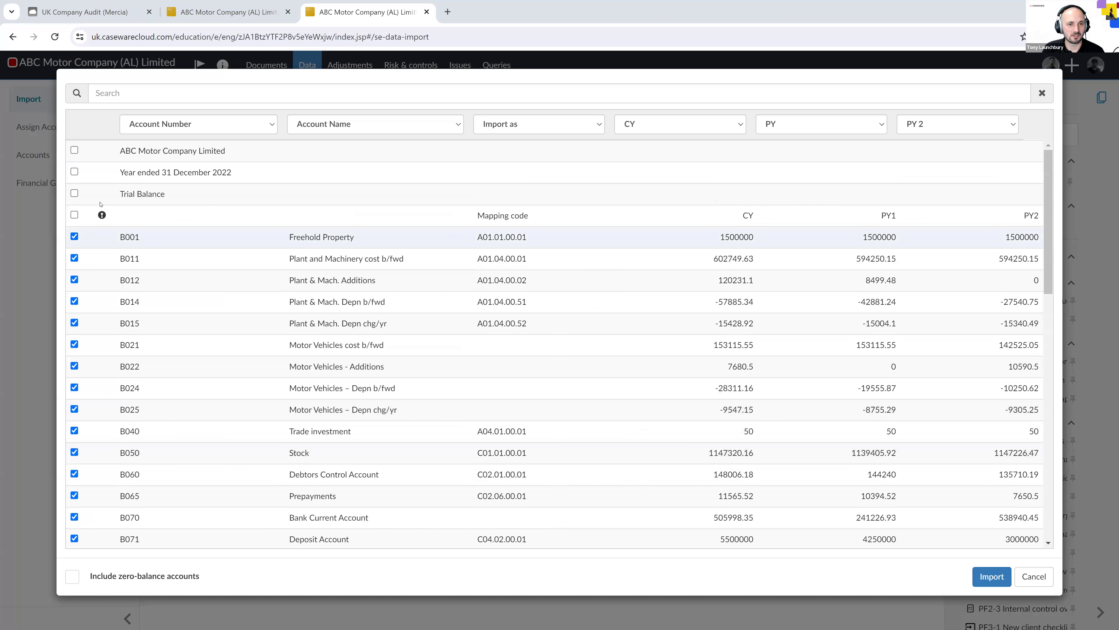
mouse_move(102, 215)
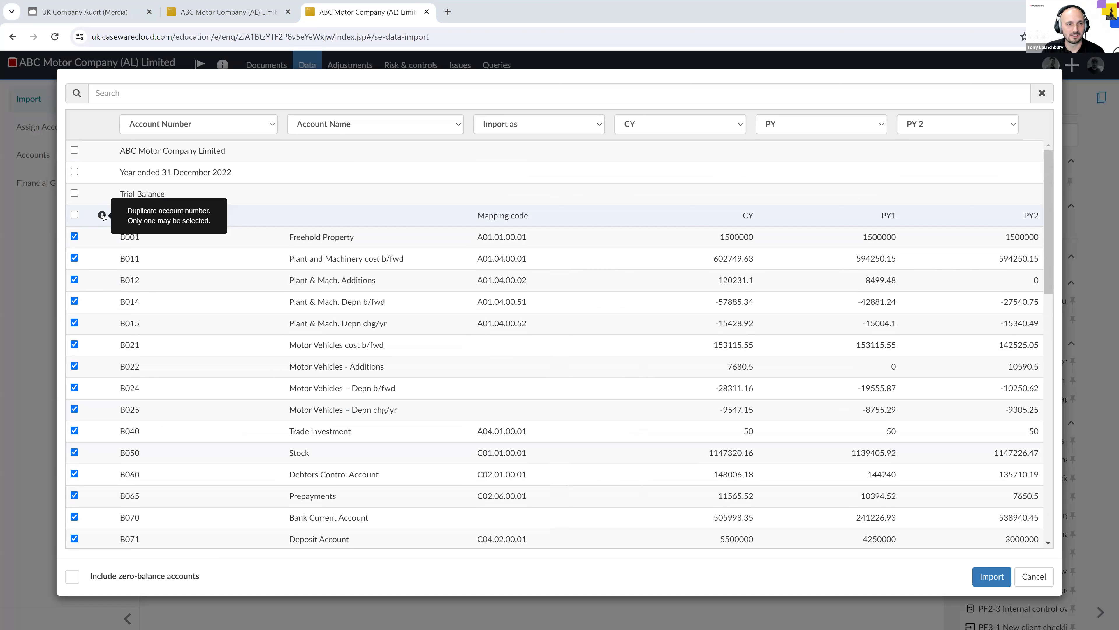
scroll(141, 534, down, 15)
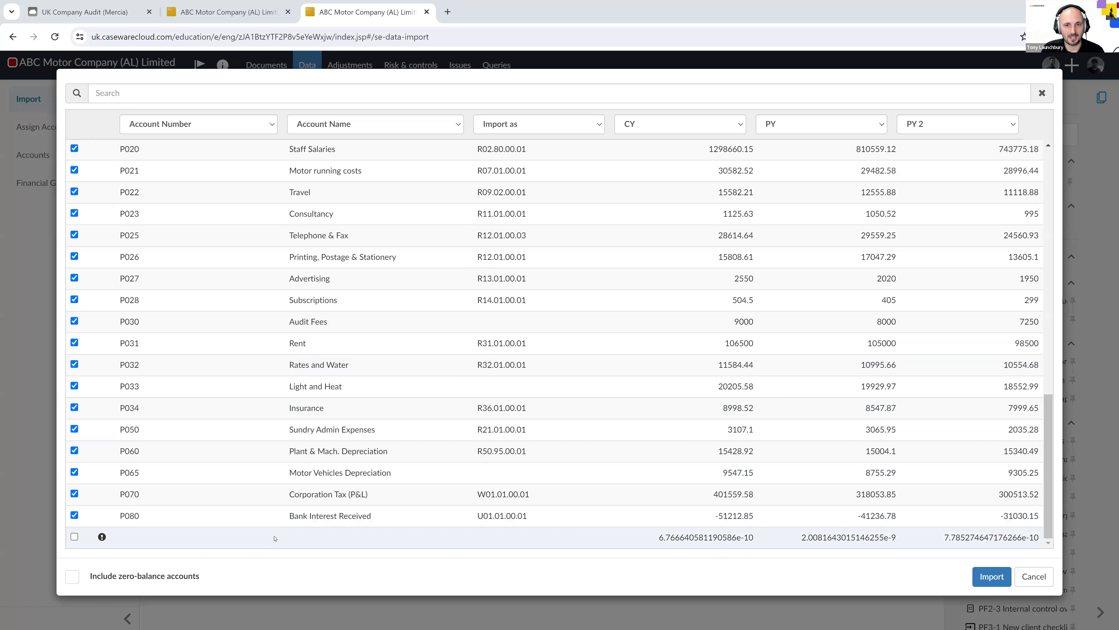
scroll(907, 196, up, 15)
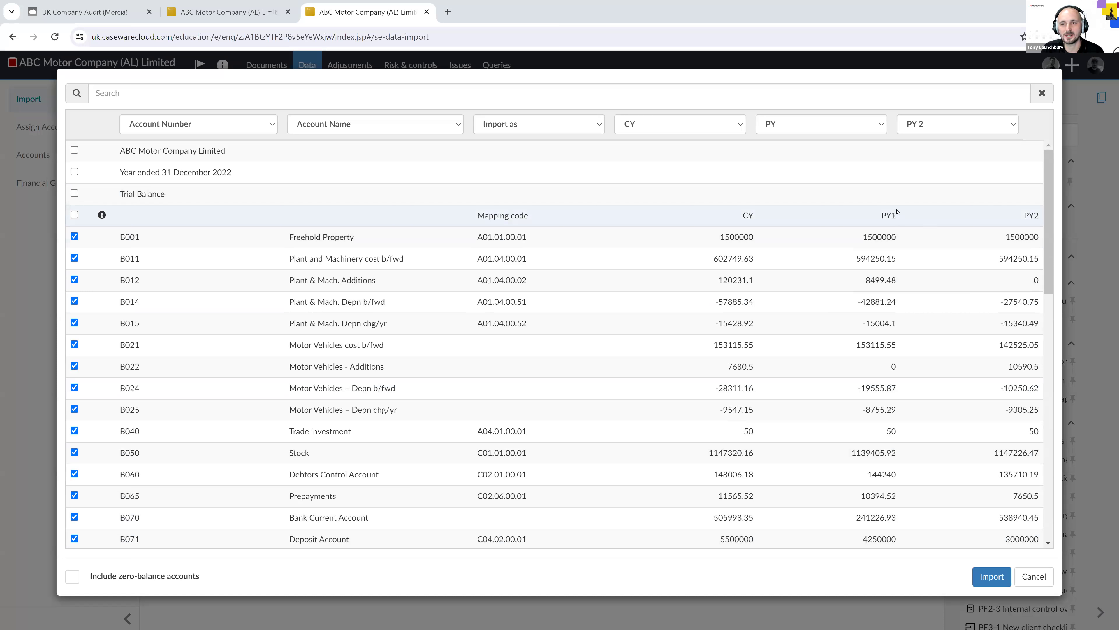
scroll(727, 366, down, 15)
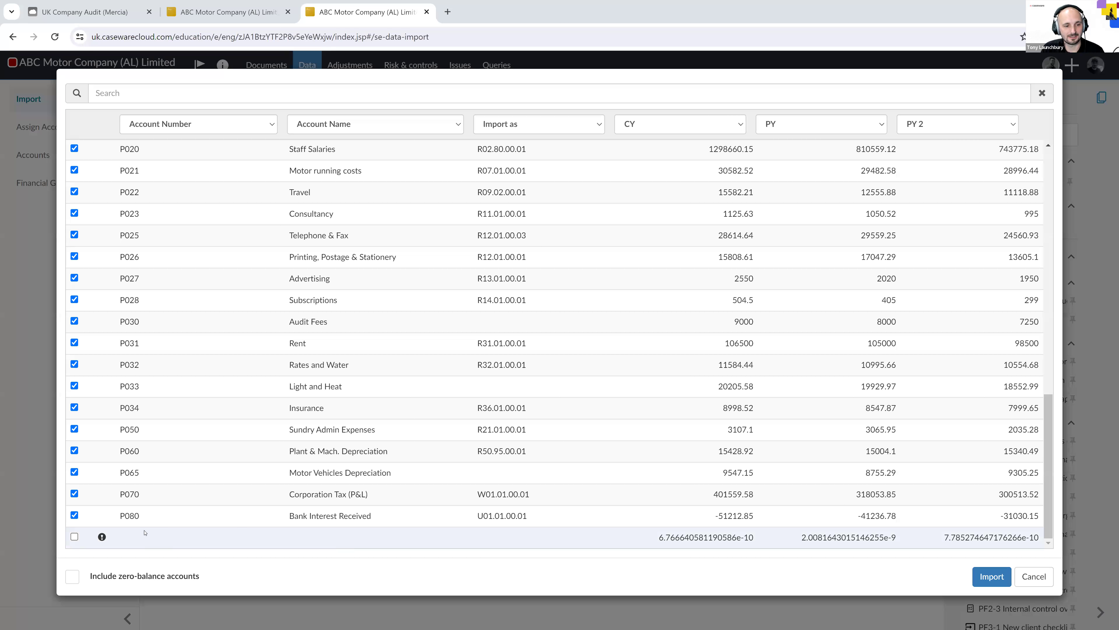
scroll(129, 540, up, 15)
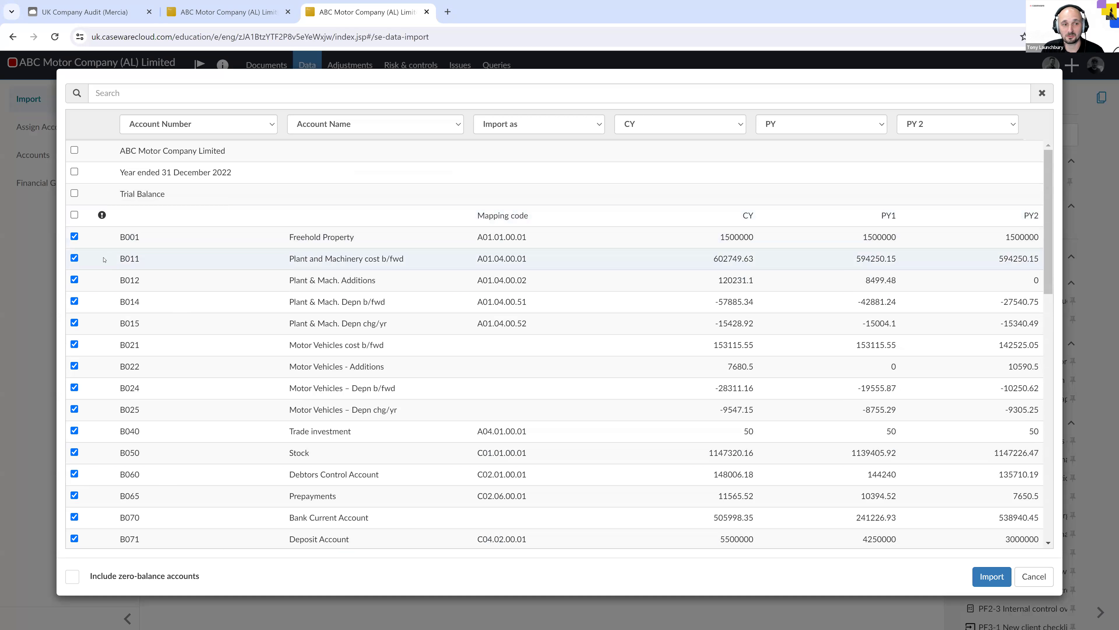
scroll(103, 258, down, 3)
scroll(104, 266, down, 2)
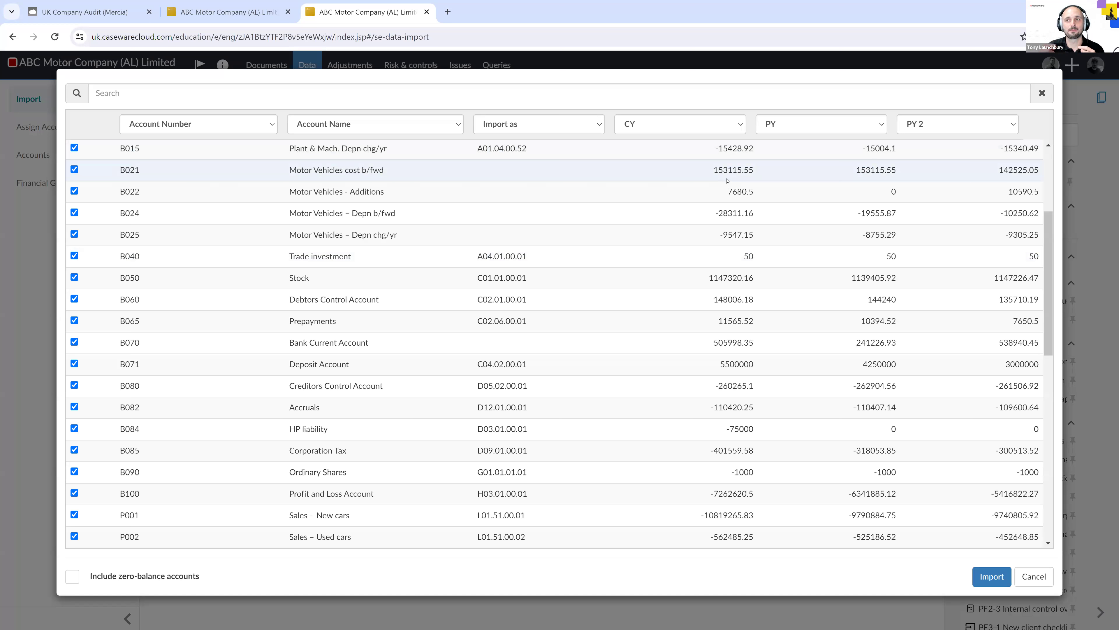
scroll(699, 251, down, 15)
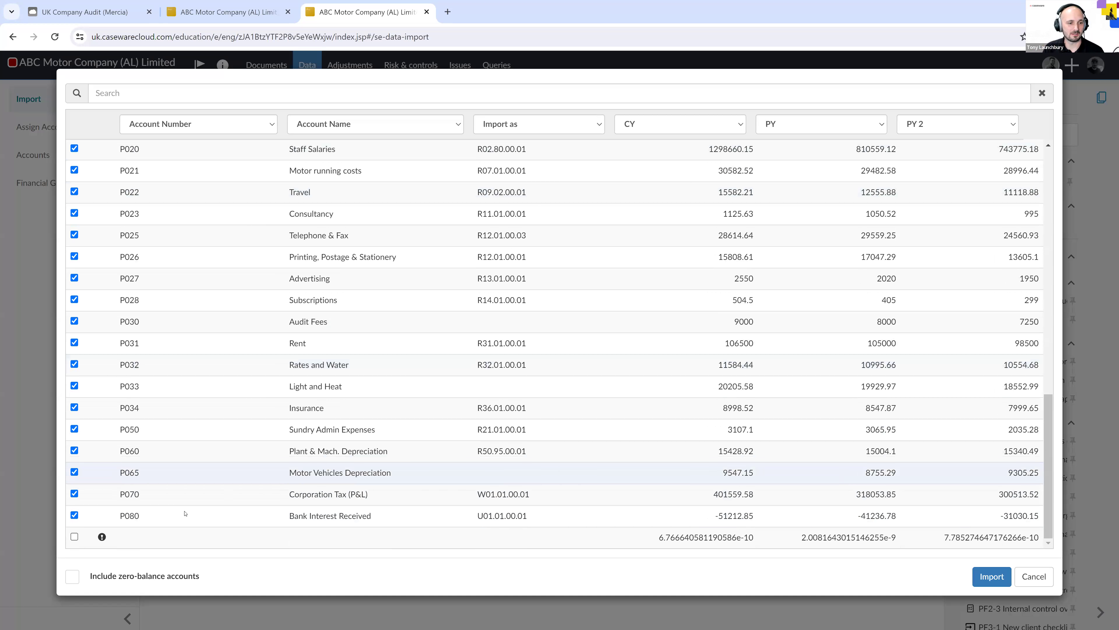
mouse_move(102, 537)
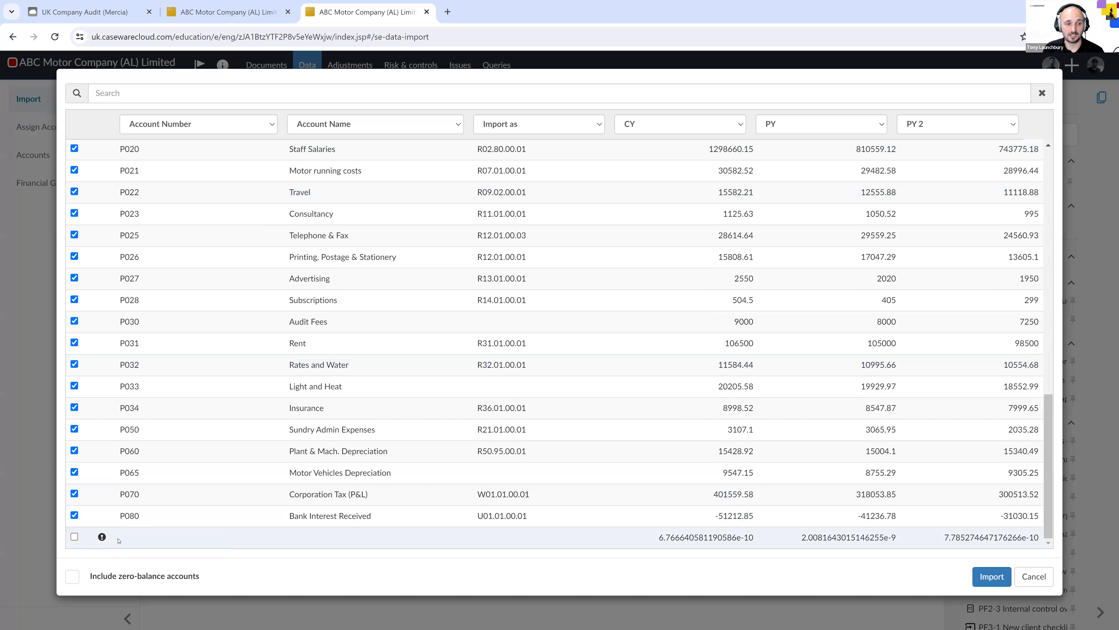
scroll(142, 503, up, 15)
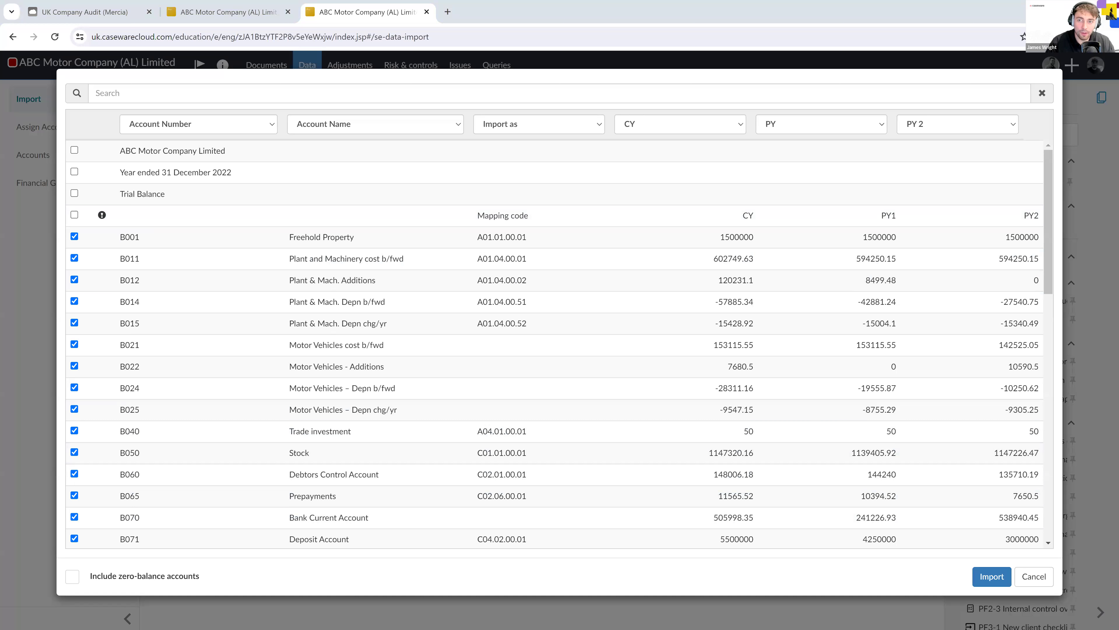
Search the import rows by account name "pl", mapping code "a01" and account number "b012".
click(272, 90)
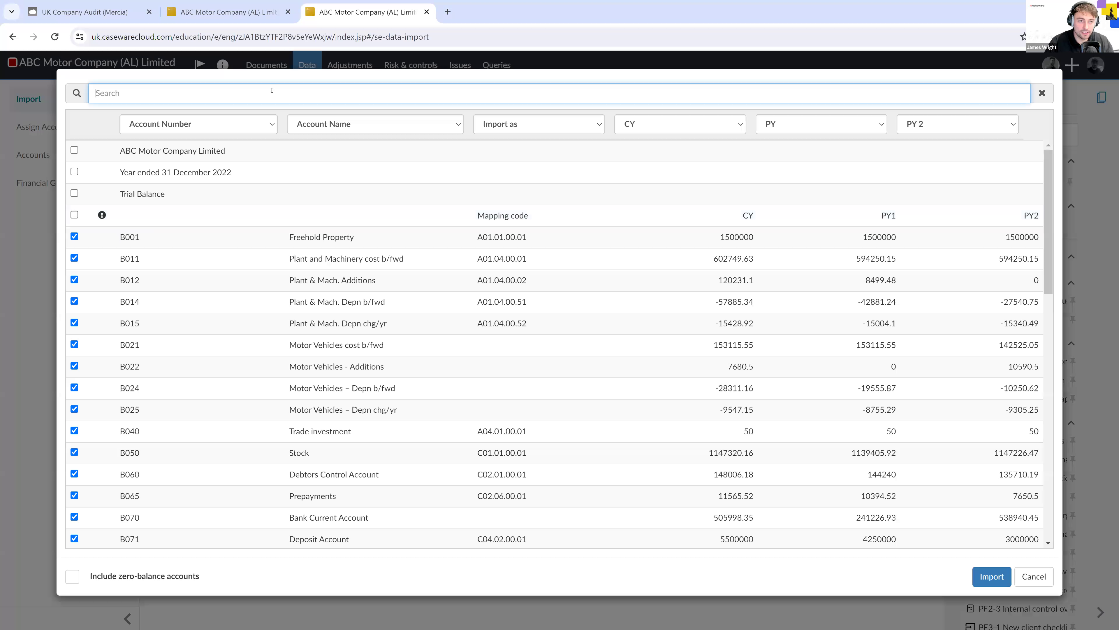
text(pl)
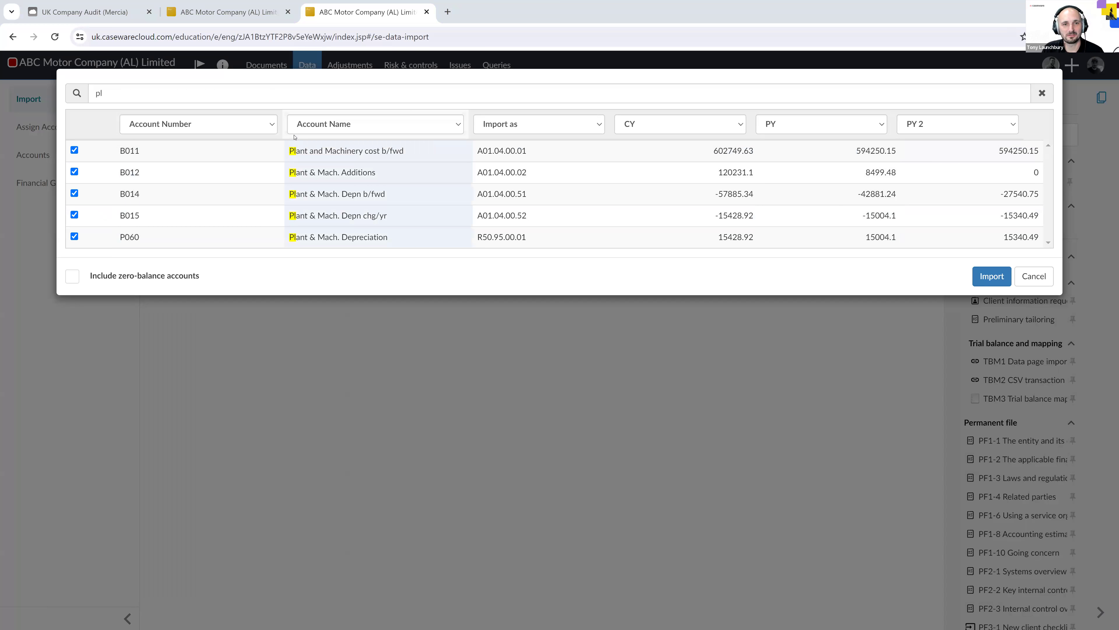
click(118, 90)
double_click(118, 90)
text(a01)
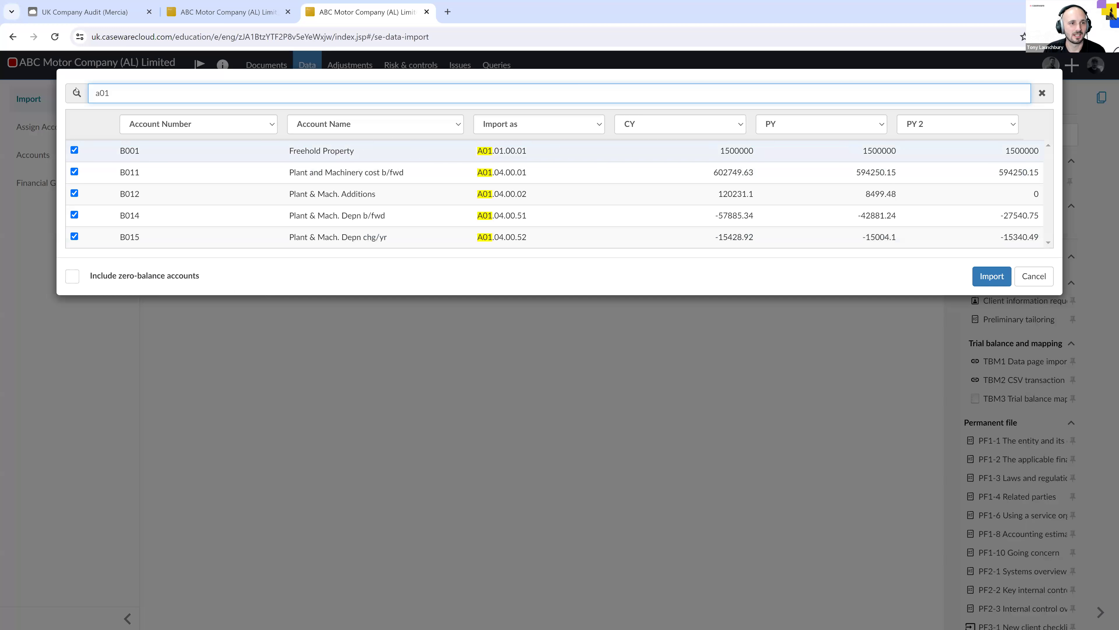
drag(125, 94, 71, 99)
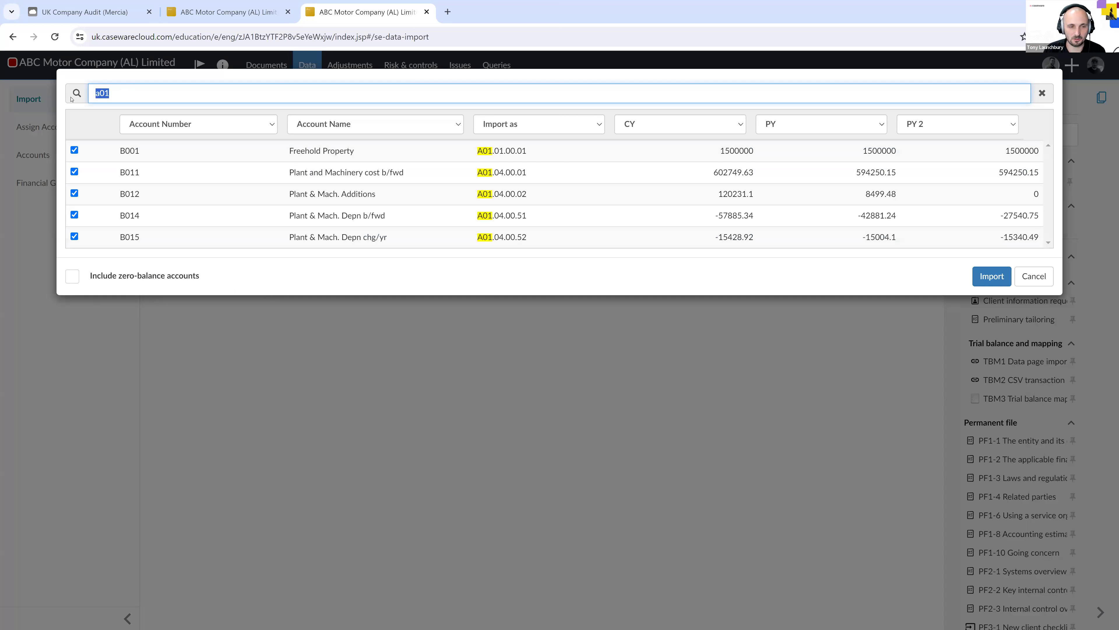
text(b012)
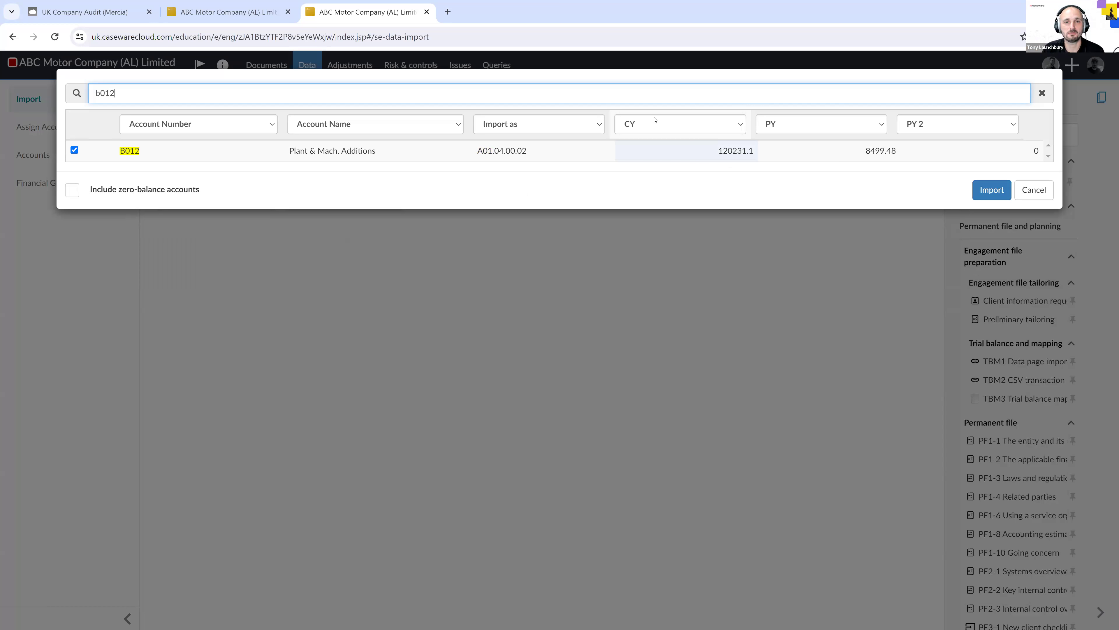
Exclude account B012 Plant & Mach. Additions from the import, clear the search, and include the account again.
click(73, 153)
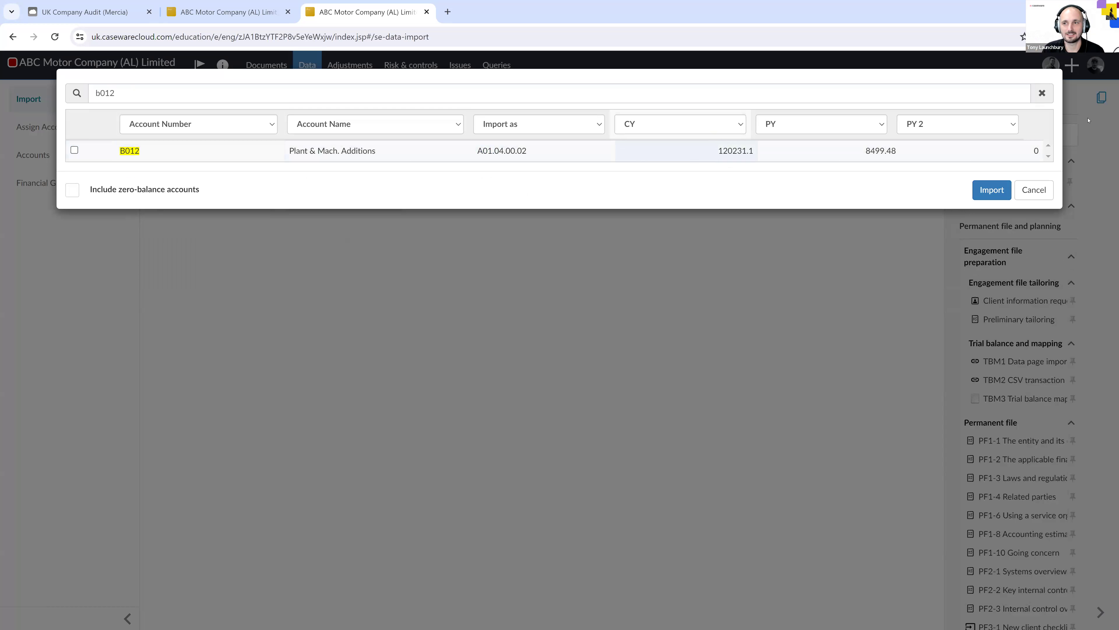
click(1042, 93)
scroll(886, 216, down, 15)
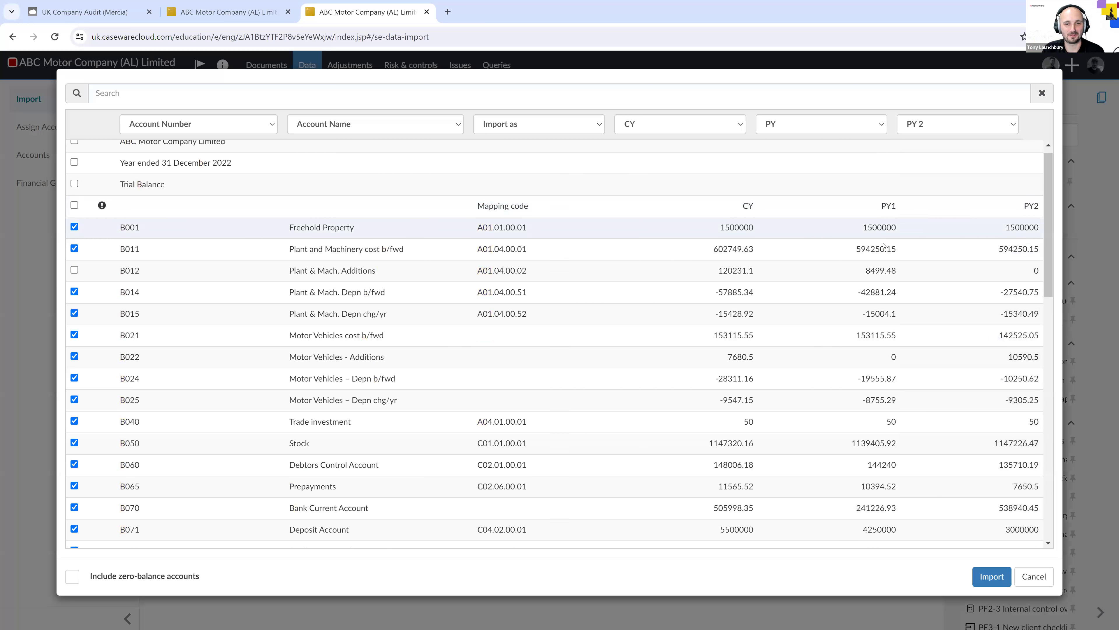
scroll(883, 299, up, 8)
scroll(264, 308, down, 2)
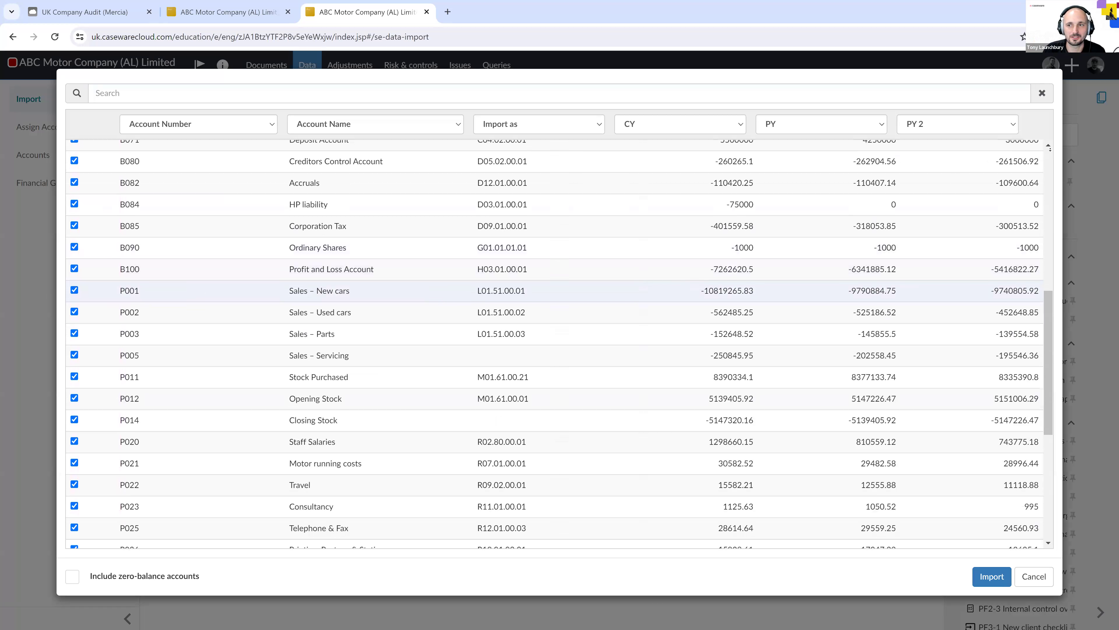
scroll(1031, 175, up, 1)
scroll(1031, 175, up, 10)
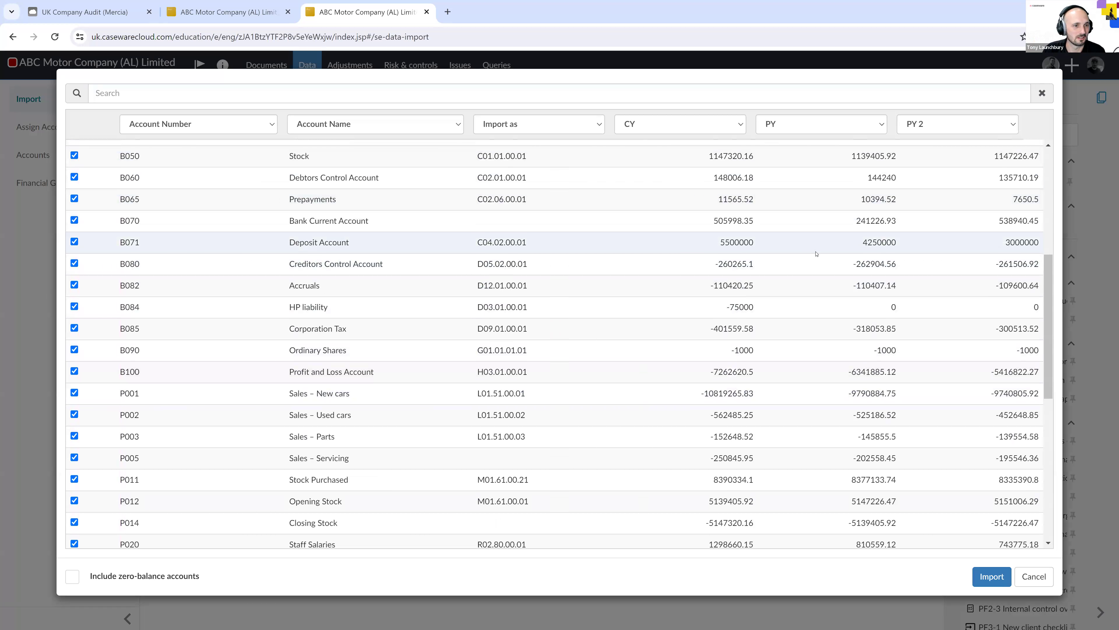
click(74, 280)
click(74, 280)
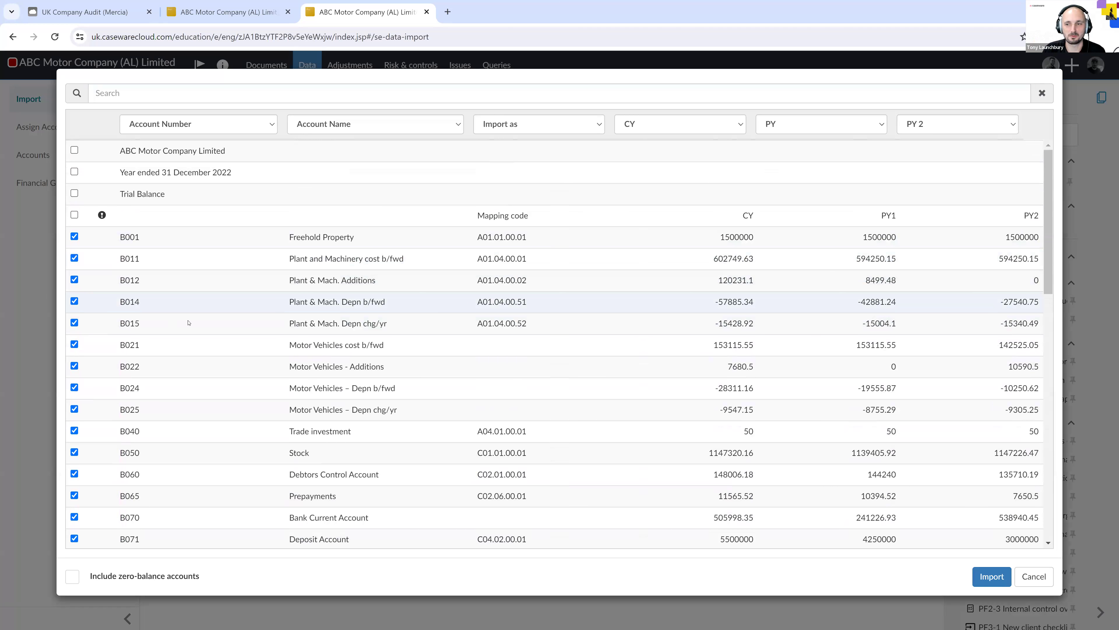
Review the remaining selected accounts and import the trial balance into the engagement.
scroll(452, 366, down, 7)
scroll(452, 371, down, 5)
click(977, 579)
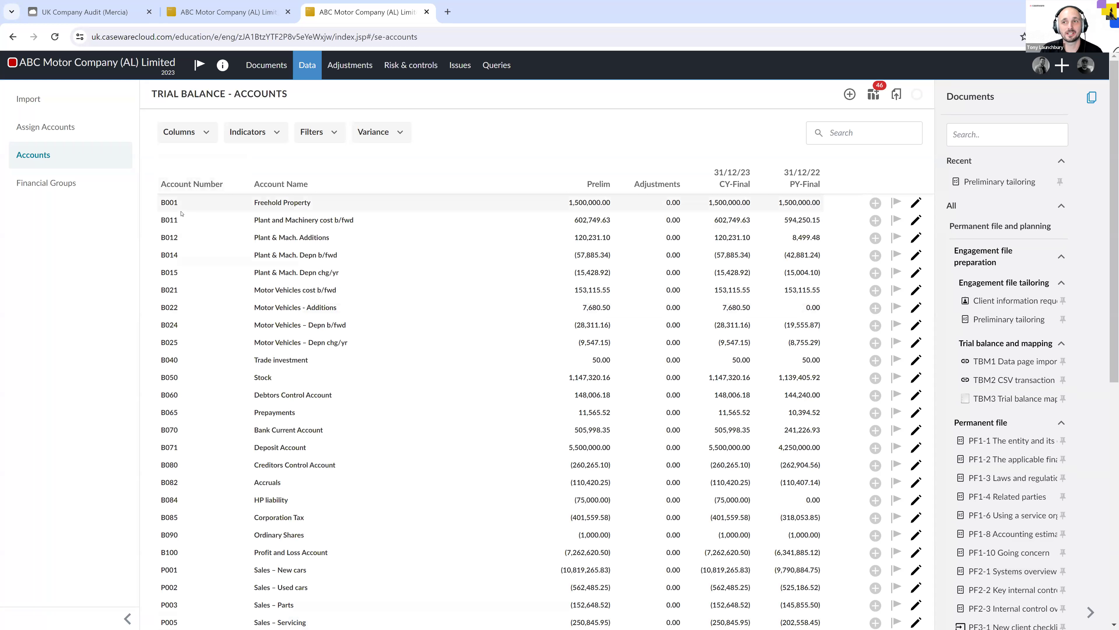
Assign the unassigned Staff Salaries account to R.01.03.01.00.01 Wages and salaries under Administrative expenses.
click(62, 128)
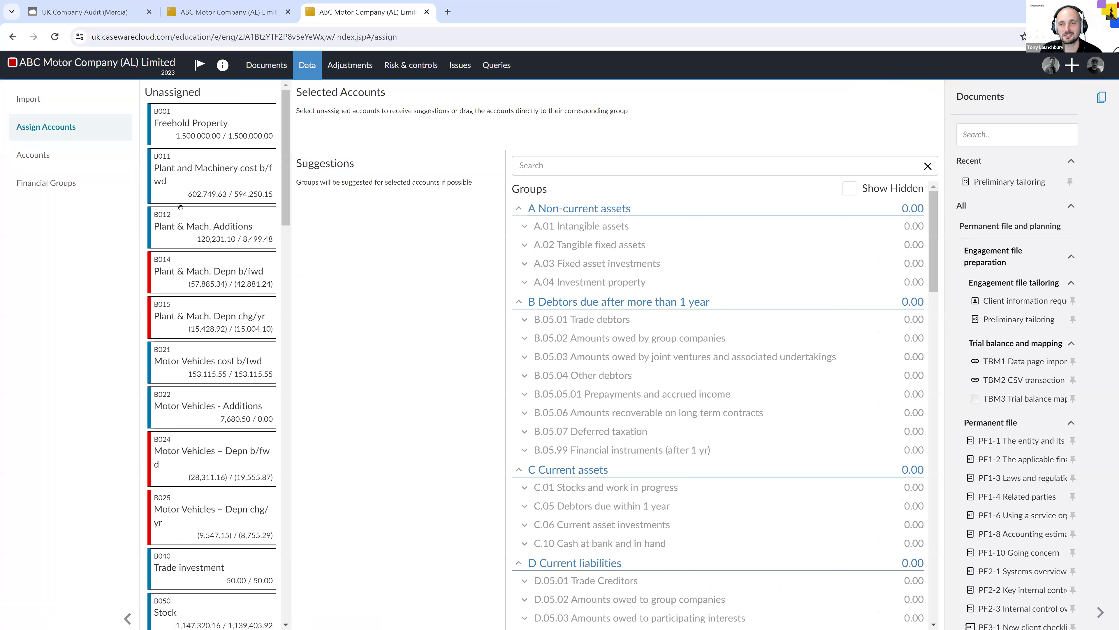
scroll(193, 282, down, 15)
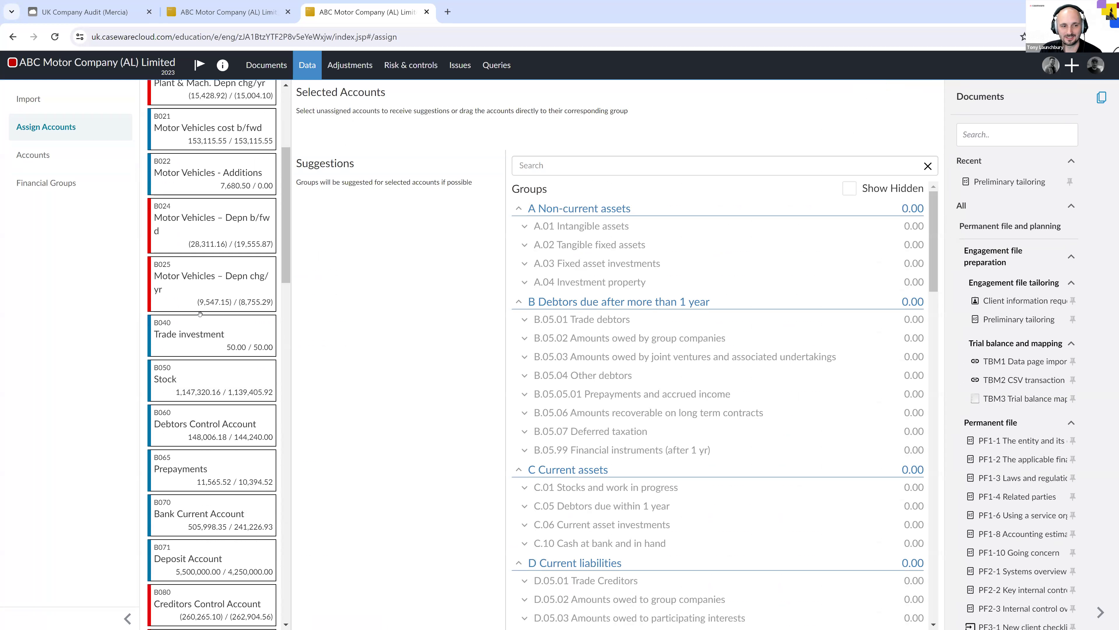
scroll(202, 319, down, 4)
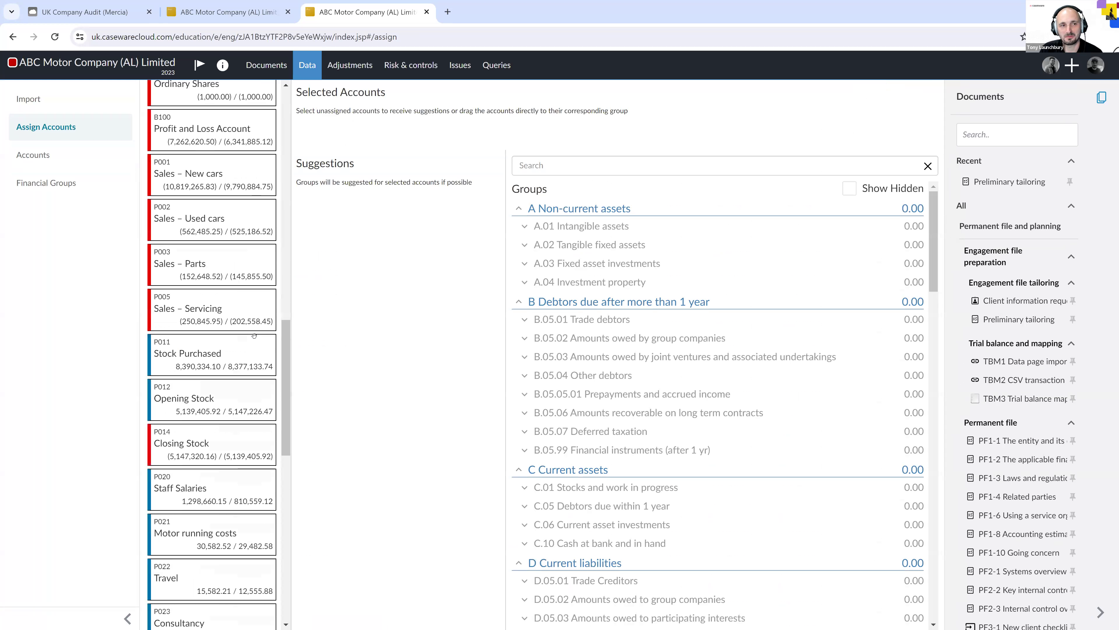
scroll(250, 348, down, 2)
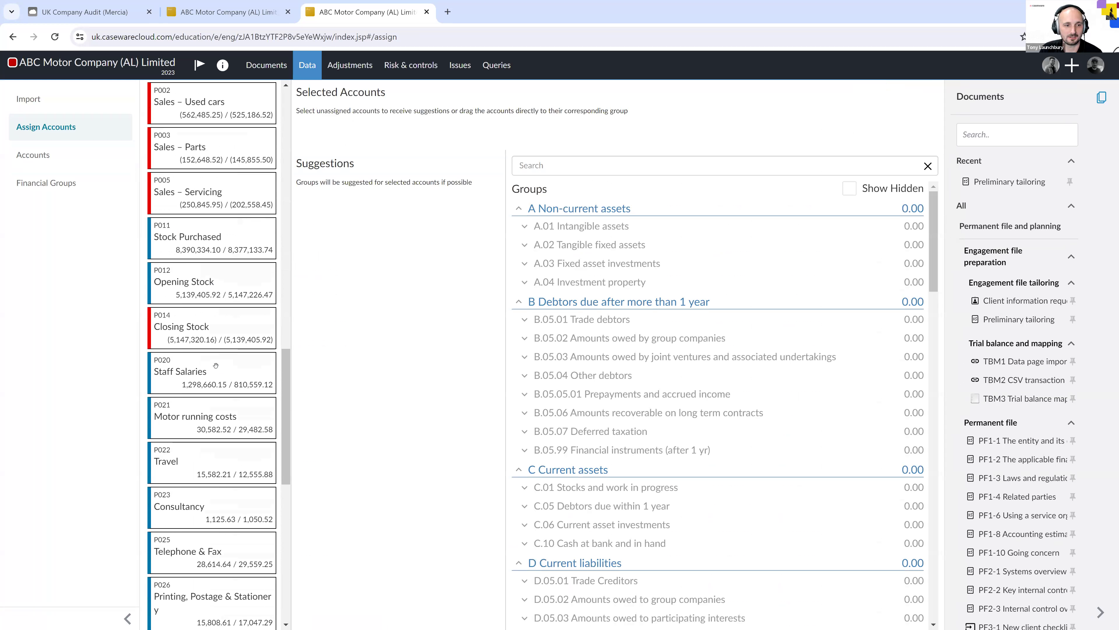
click(216, 390)
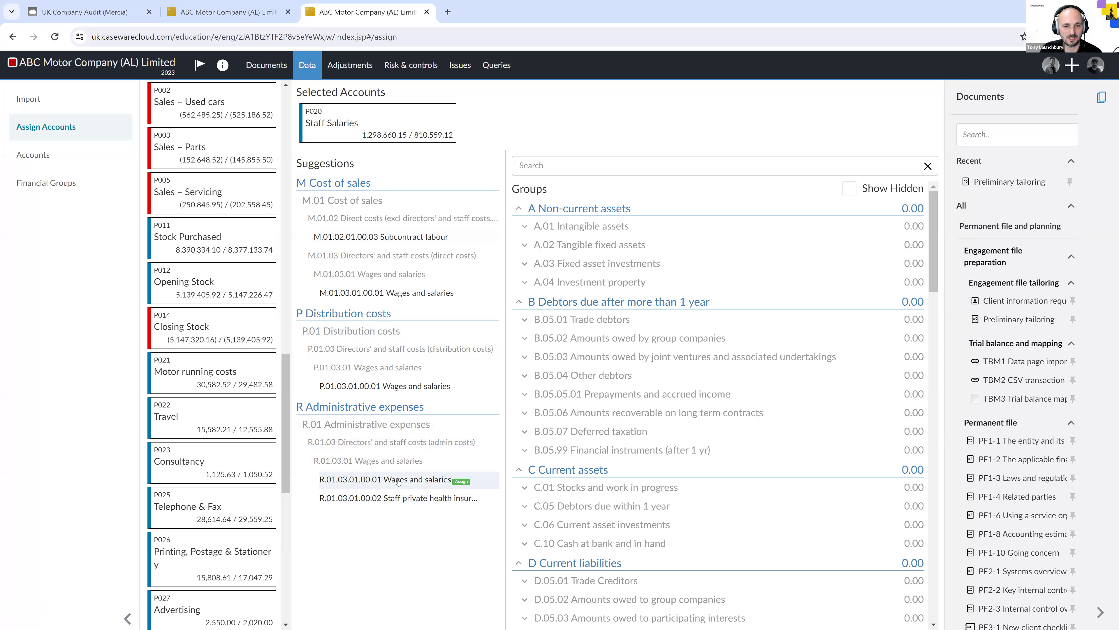
click(409, 483)
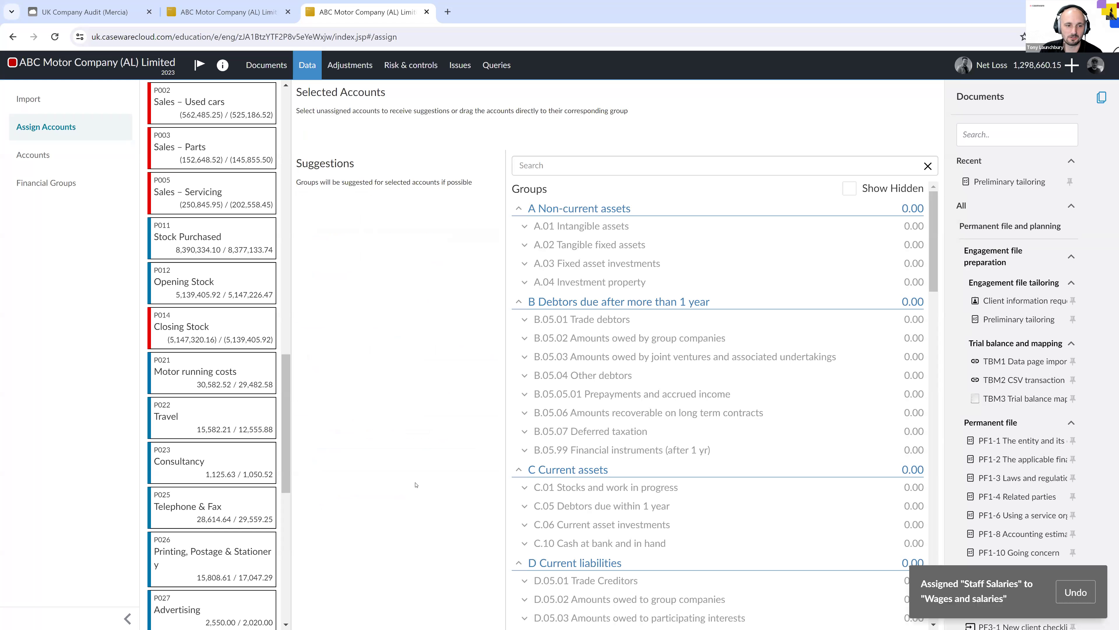
Assign Travel to Hotels, travel and subsistence, Consultancy to Consultancy, and Printing, Postage & Stationery to Printing and stationery under Administrative expenses.
click(258, 422)
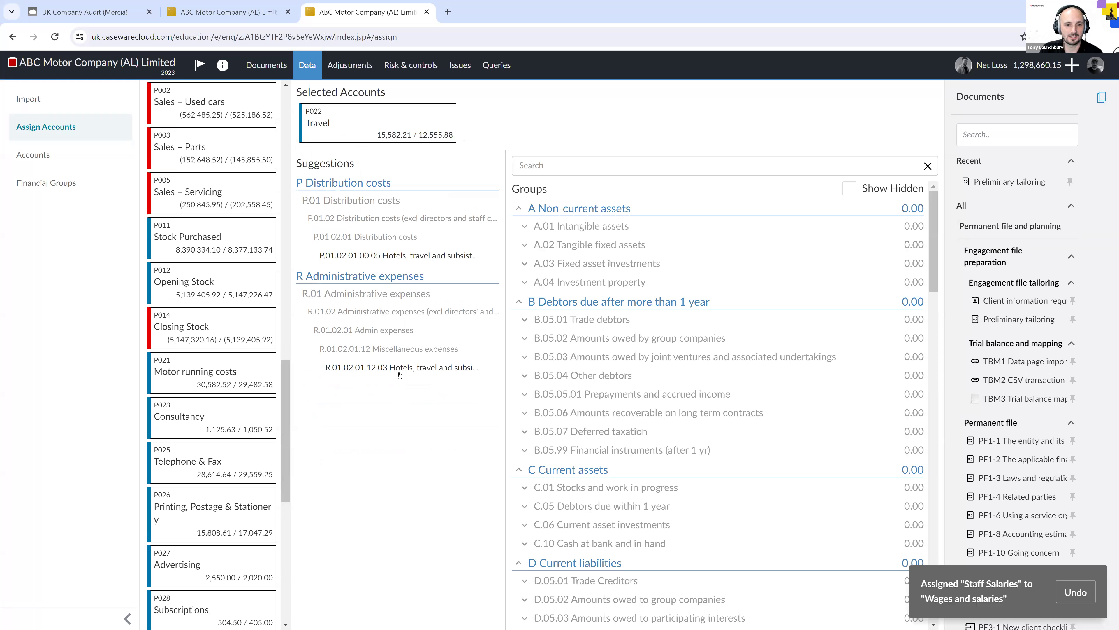
click(413, 367)
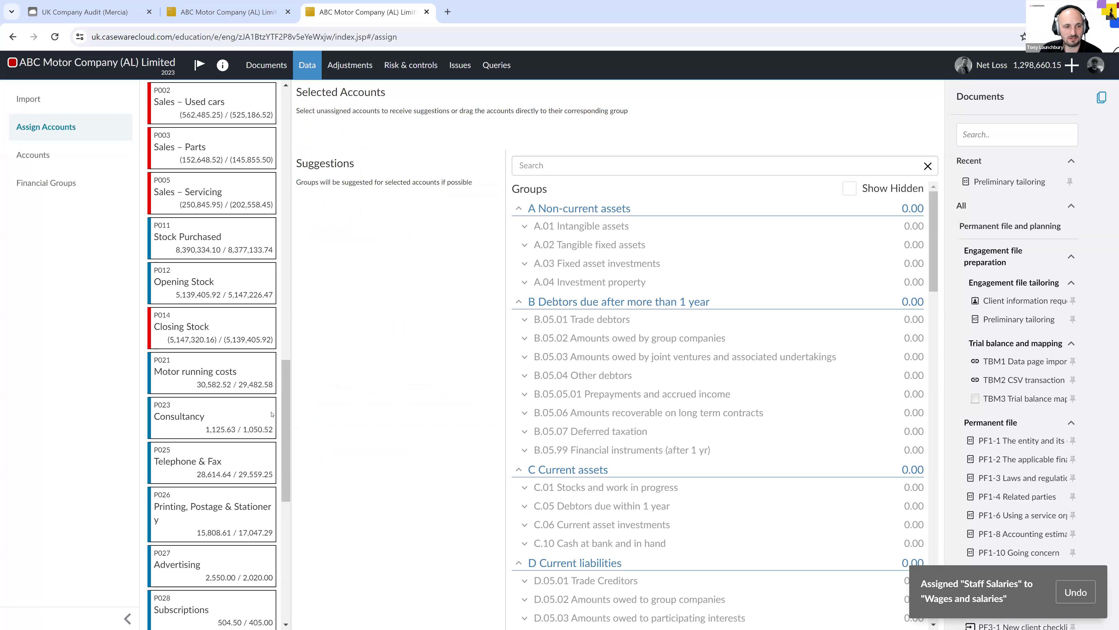
click(227, 415)
click(423, 342)
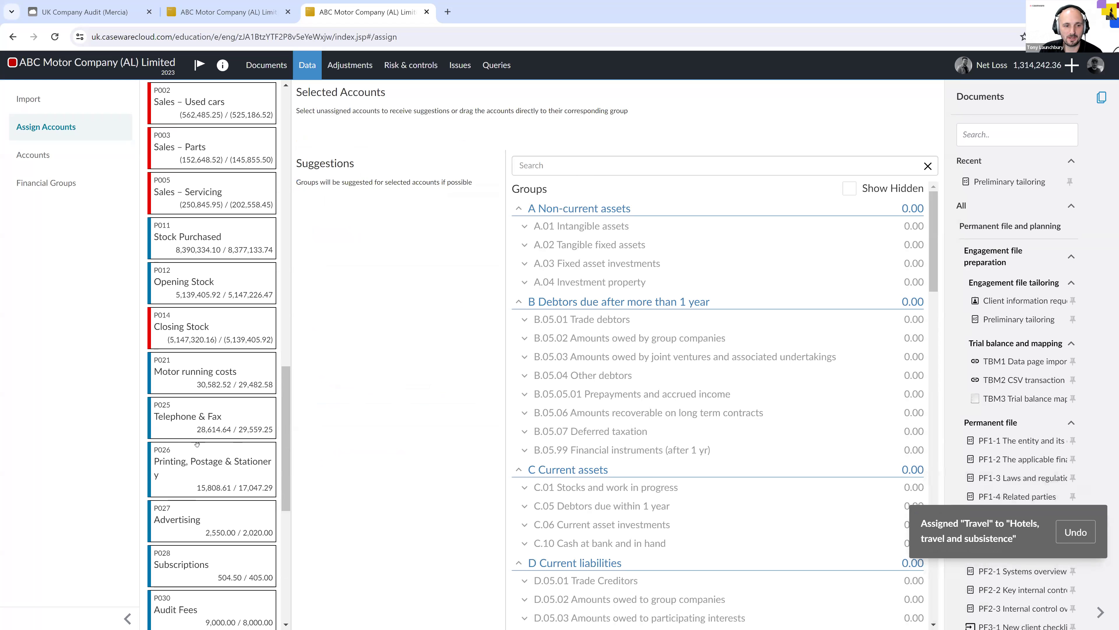
click(210, 467)
click(382, 278)
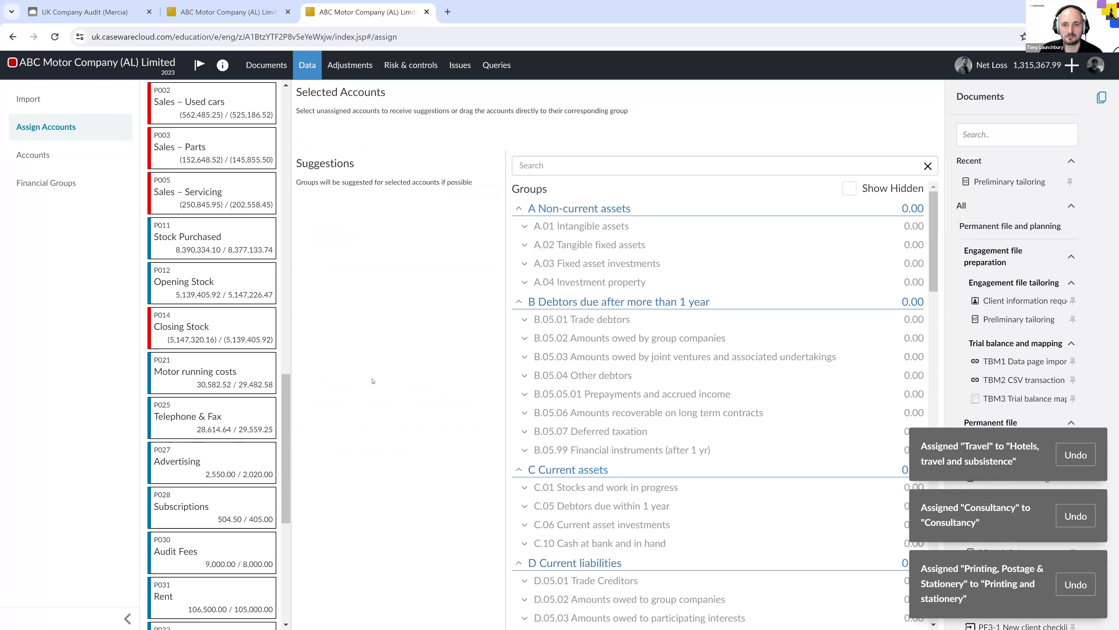
Assign Telephone & Fax to R.01.02.01.02.03 Telephone and Advertising to R.01.02.01.04.01 Advertising.
click(227, 421)
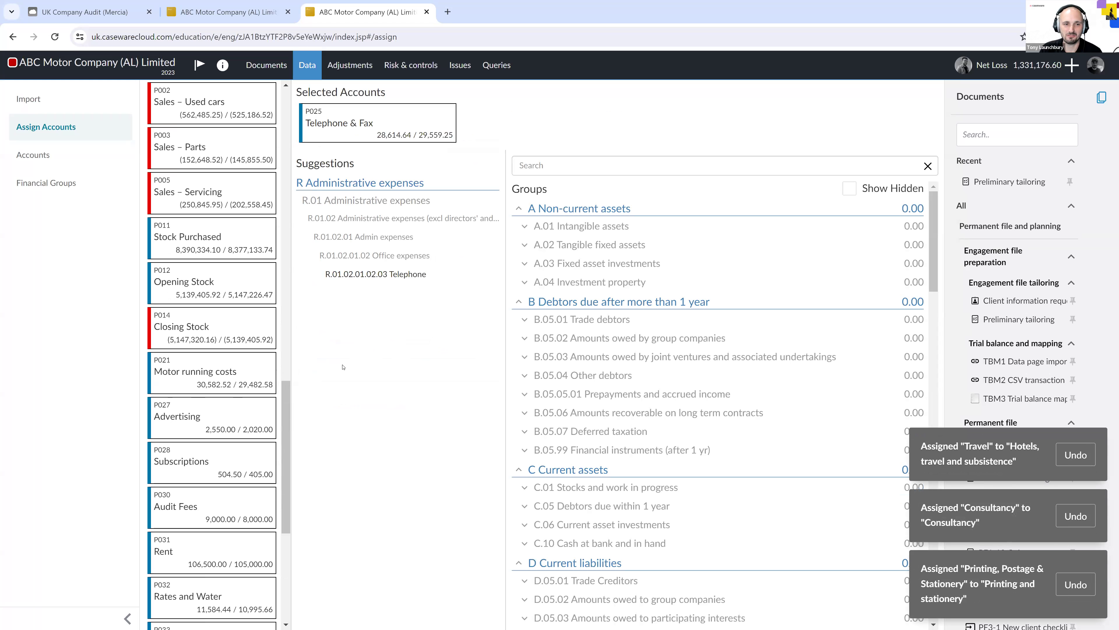
click(386, 278)
click(238, 407)
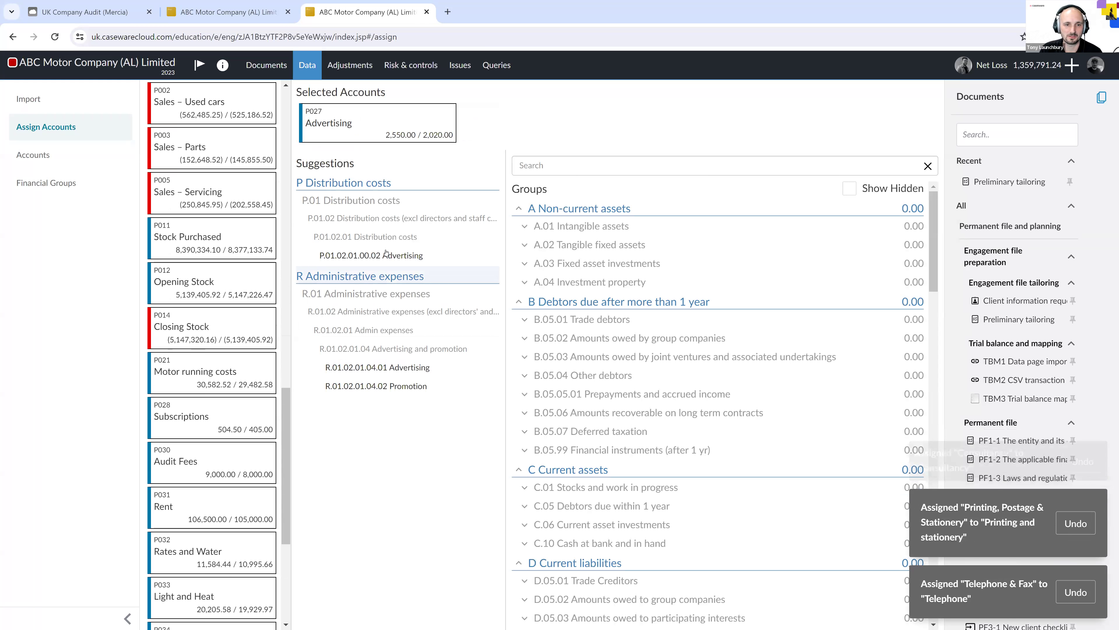
click(379, 367)
click(421, 277)
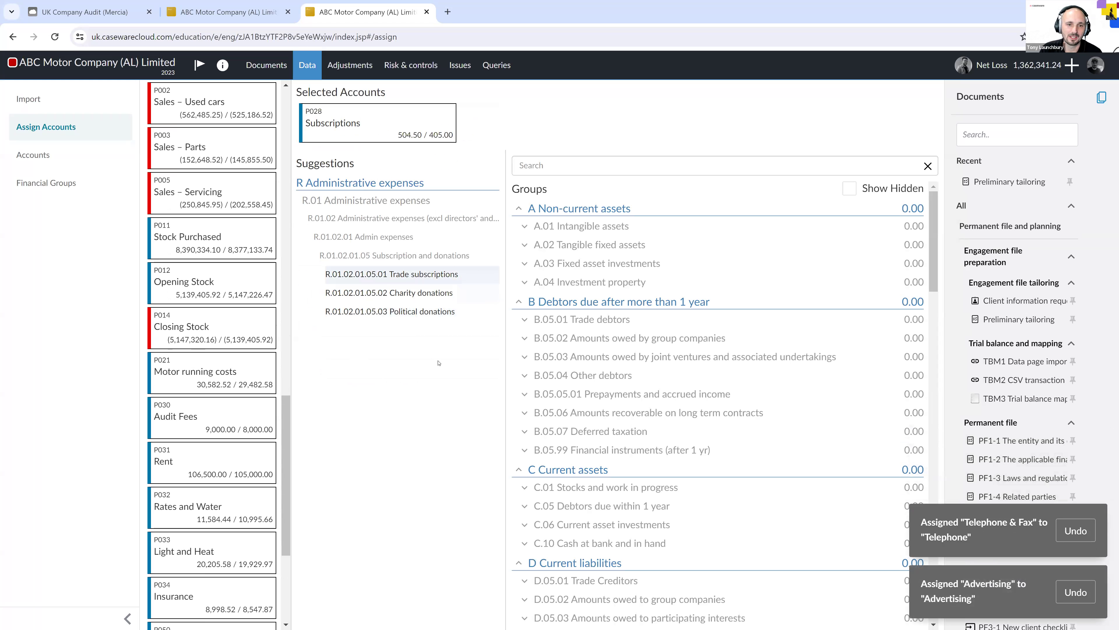
scroll(234, 436, up, 1)
scroll(234, 437, up, 15)
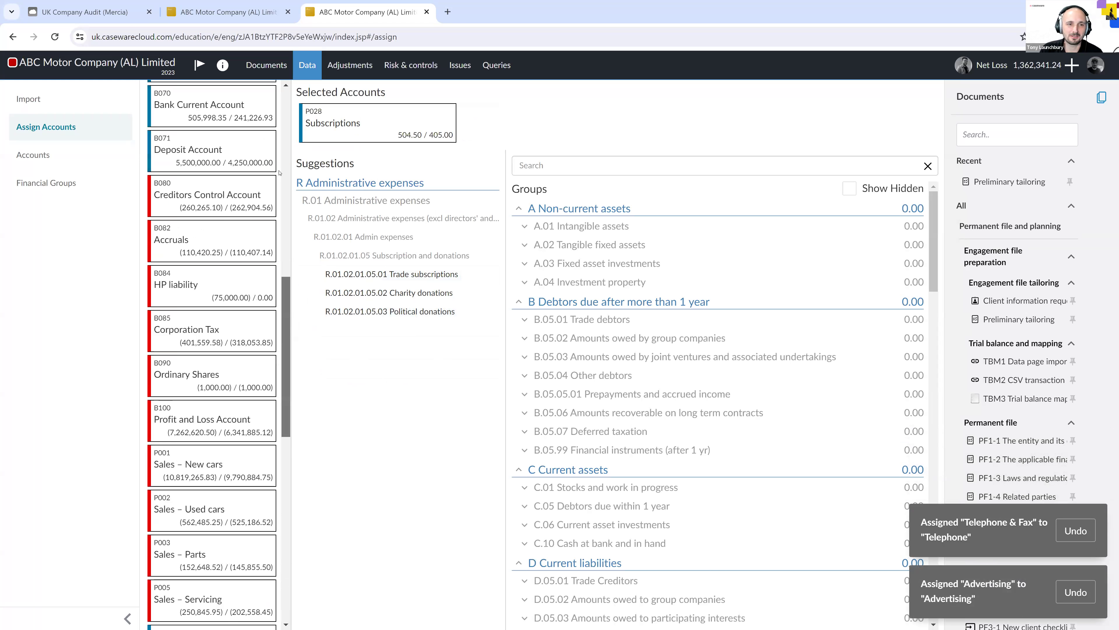
click(416, 118)
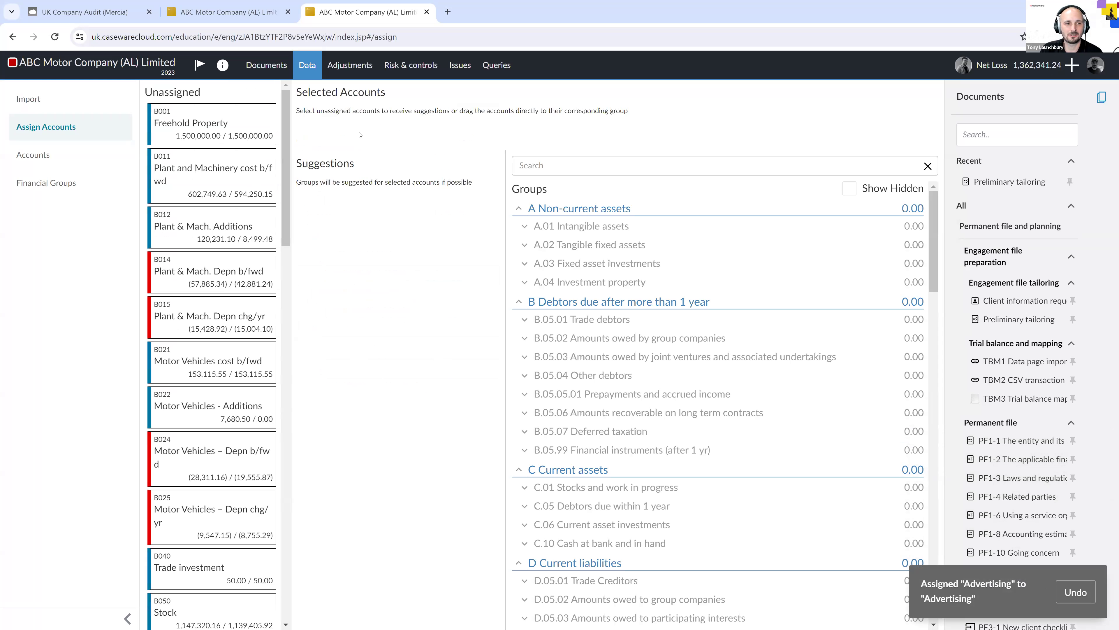
Assign Plant and Machinery cost b/fwd to the Brought forward group within A.02.04.01.00.01 Plant and machinery - Cost.
click(217, 181)
scroll(423, 343, down, 5)
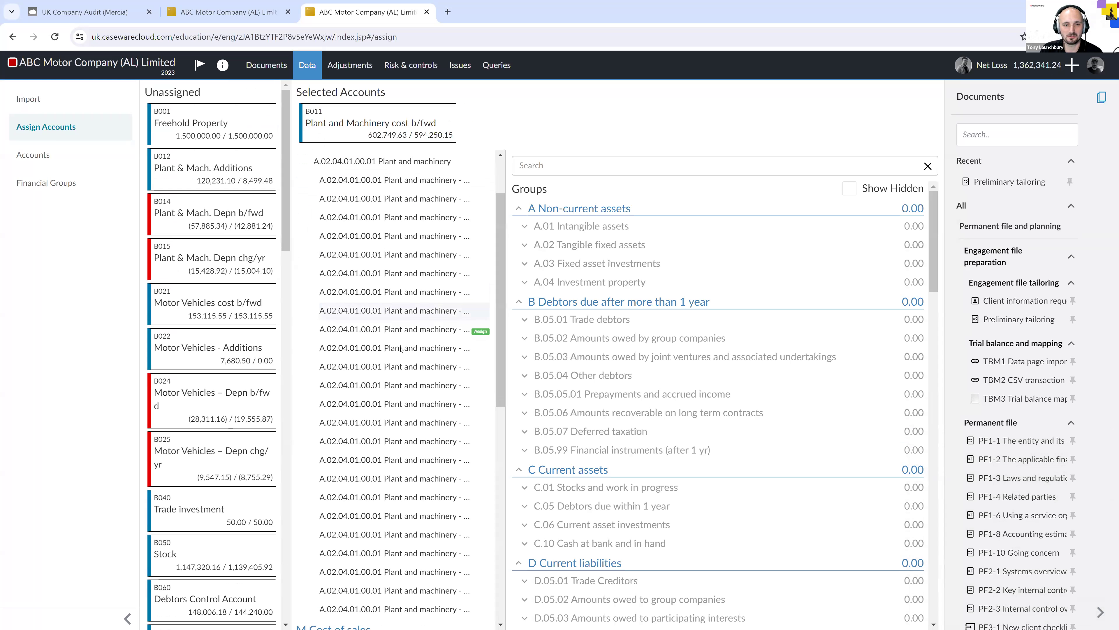
scroll(397, 259, up, 2)
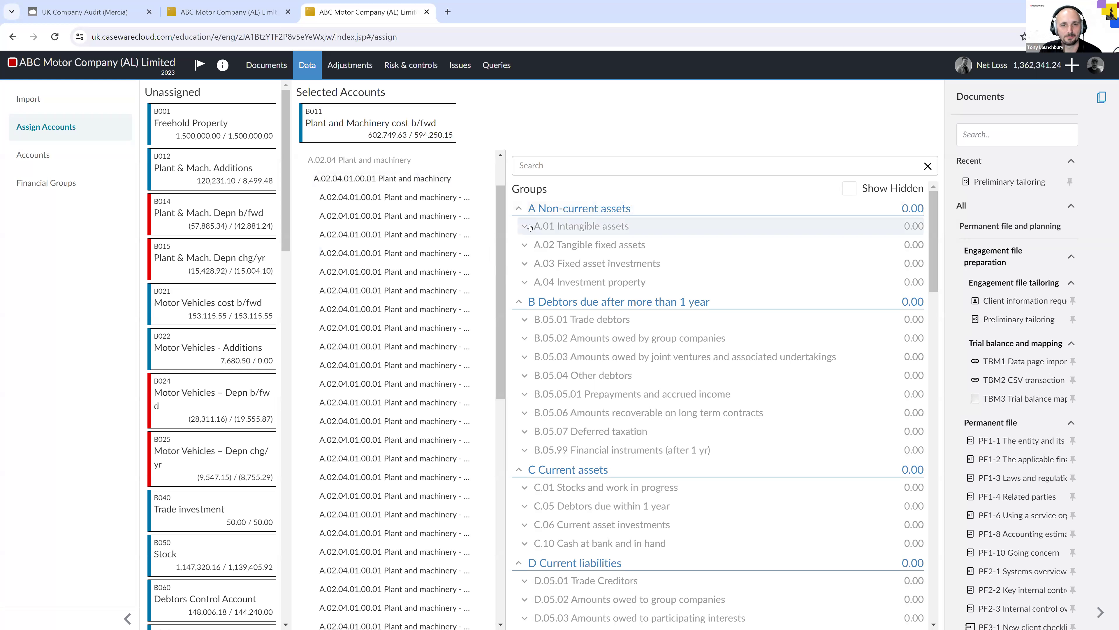
click(524, 246)
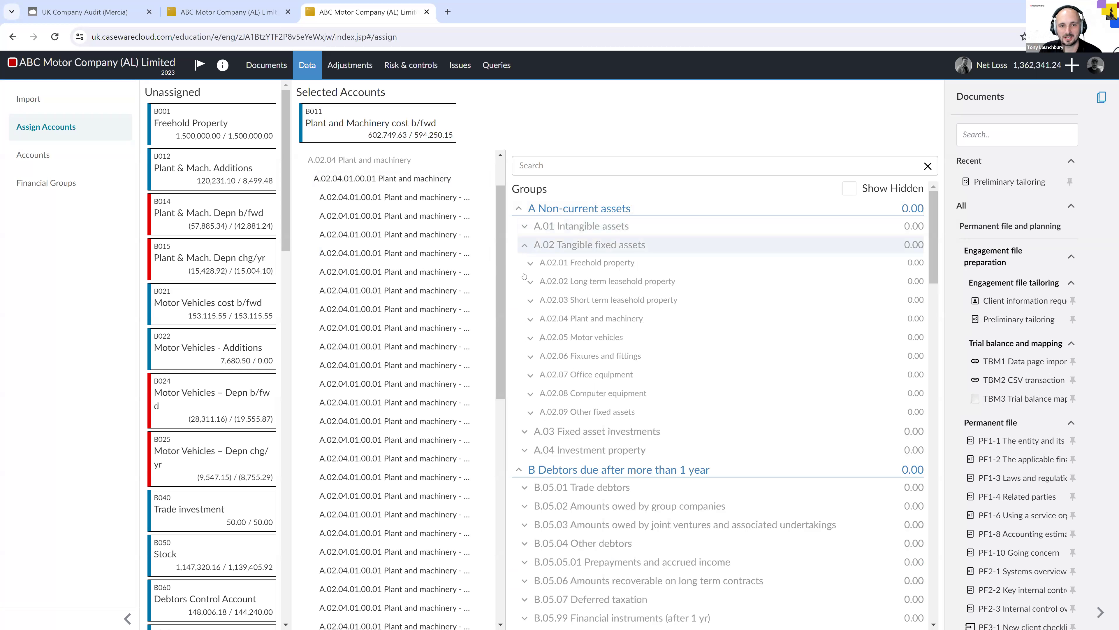
click(529, 320)
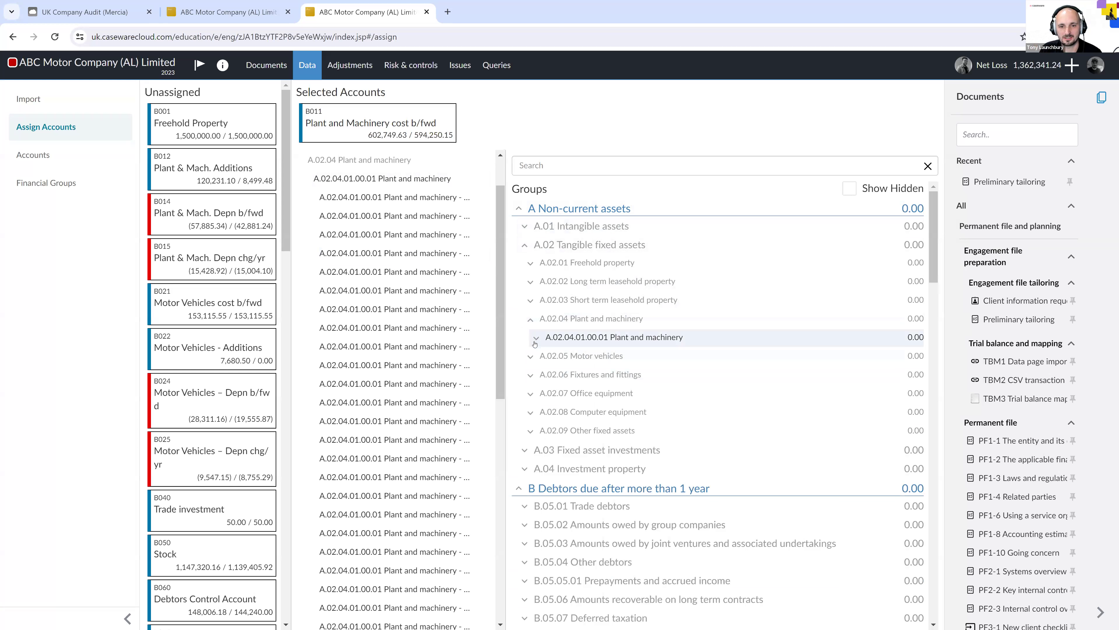
click(536, 338)
click(543, 356)
scroll(749, 419, down, 3)
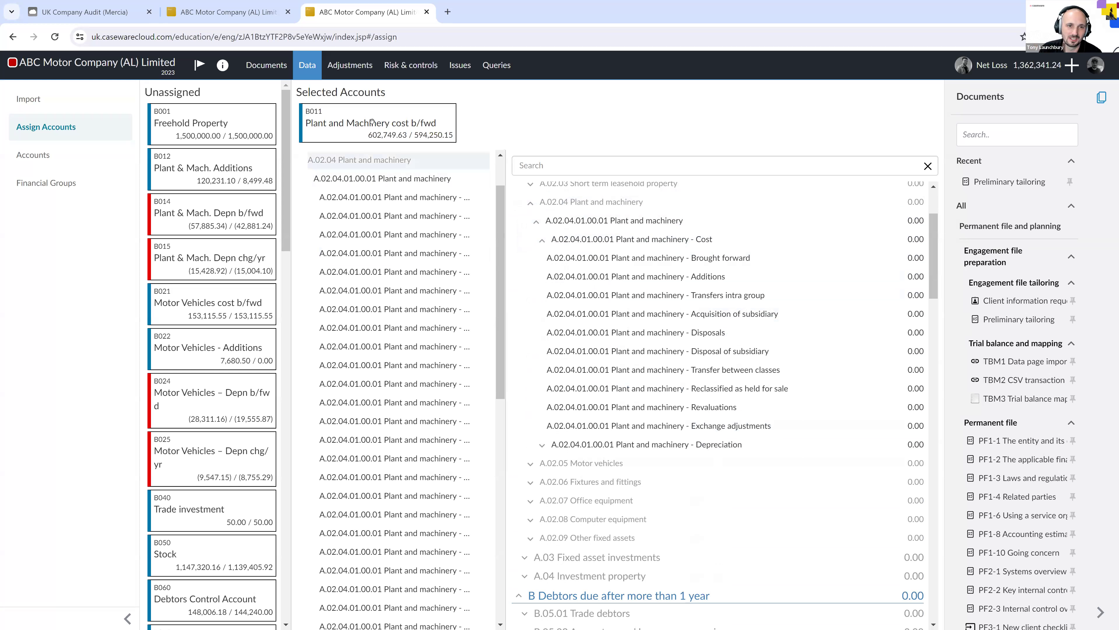
drag(352, 129, 595, 258)
Select the Plant & Mach. Depn b/fwd account and show the groups within Plant and machinery - Depreciation.
drag(194, 215, 387, 152)
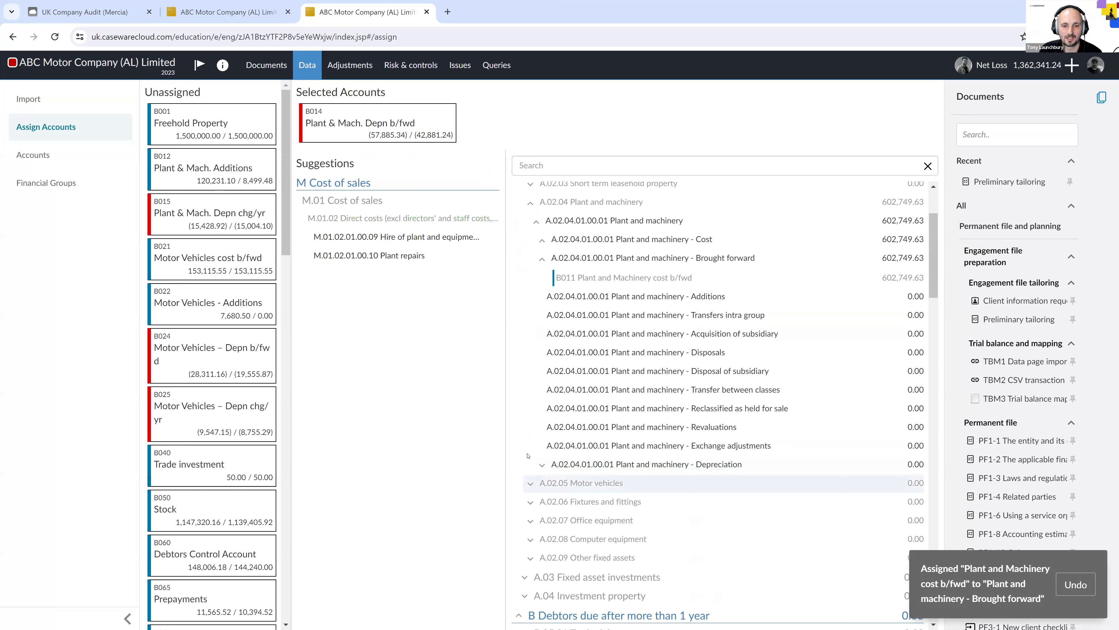
click(543, 465)
scroll(550, 427, down, 1)
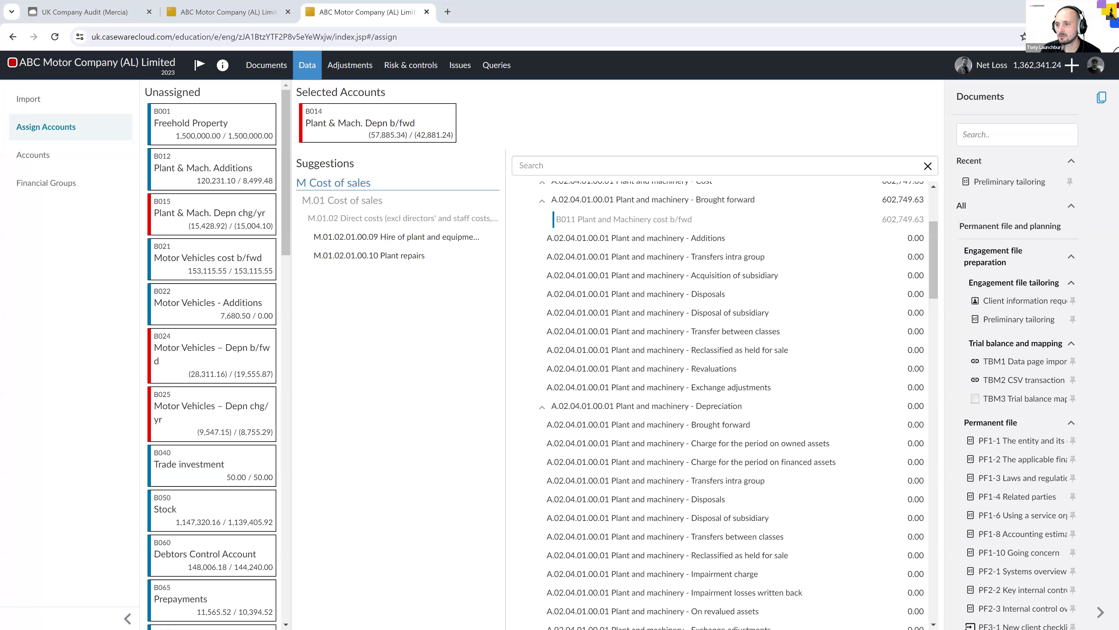
Switch to Caseware Working Papers, examine the cloud link and trial balance export settings in CloudBridge, and minimize the window.
key(alt+Tab)
click(274, 164)
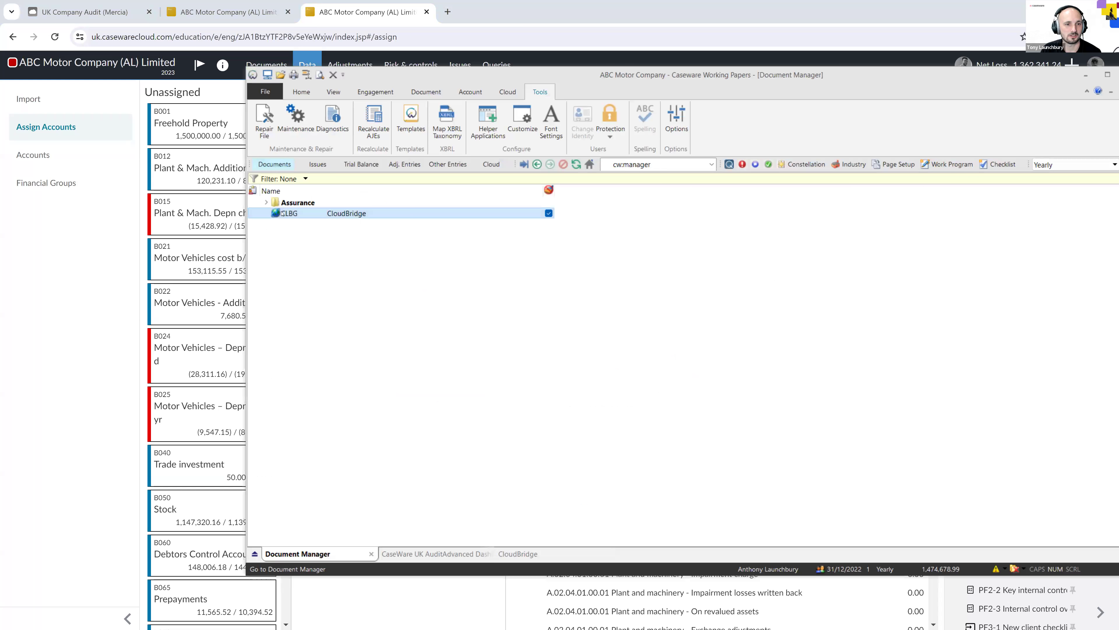
double_click(353, 213)
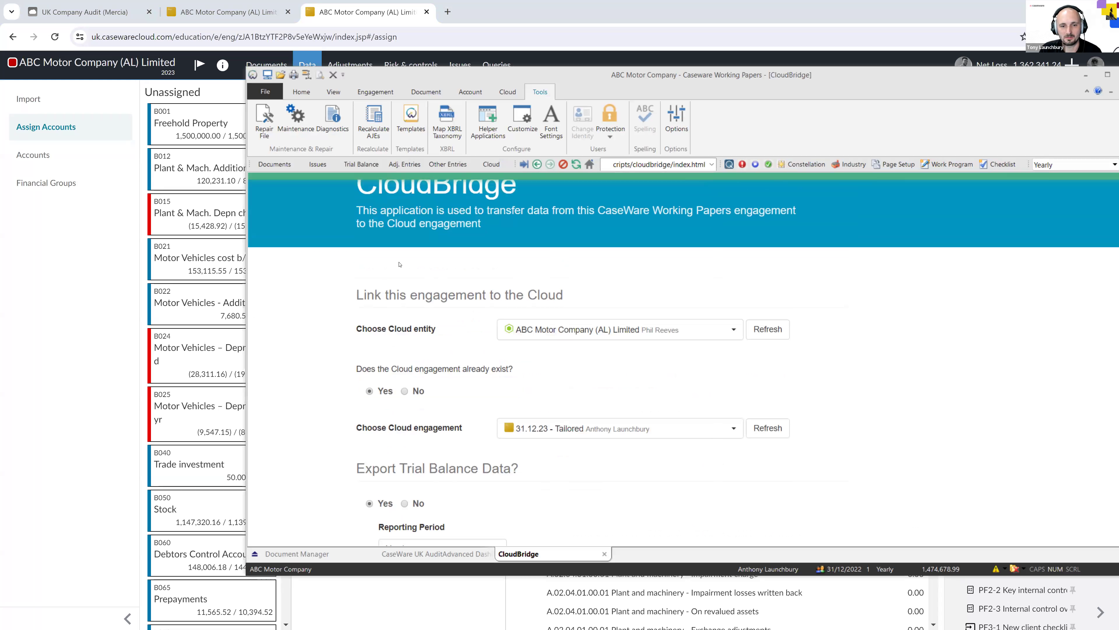
scroll(584, 391, down, 1)
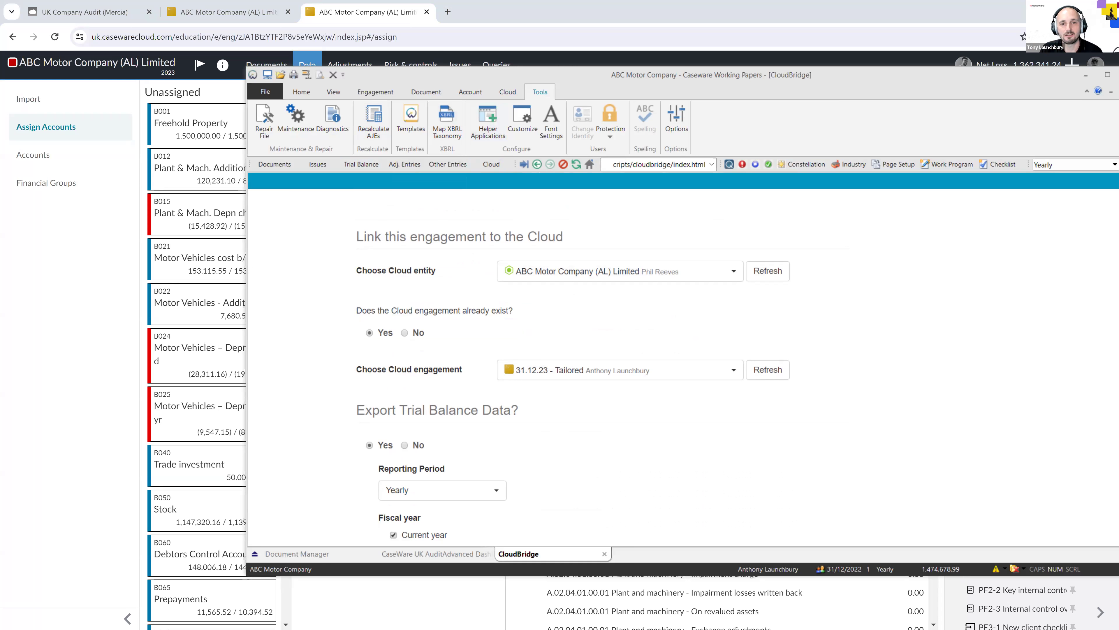
click(1086, 75)
Open the import page of the TBM3 Trial balance mapping import tool and check the mappings files available for ABC Motor Company (AL) Limited.
click(279, 72)
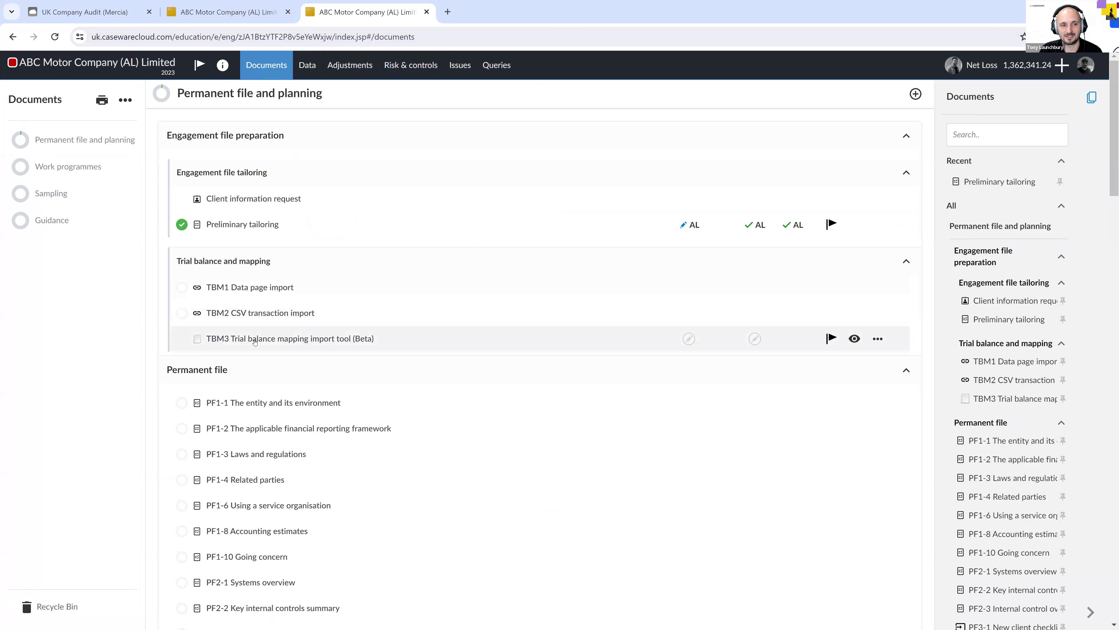
click(272, 339)
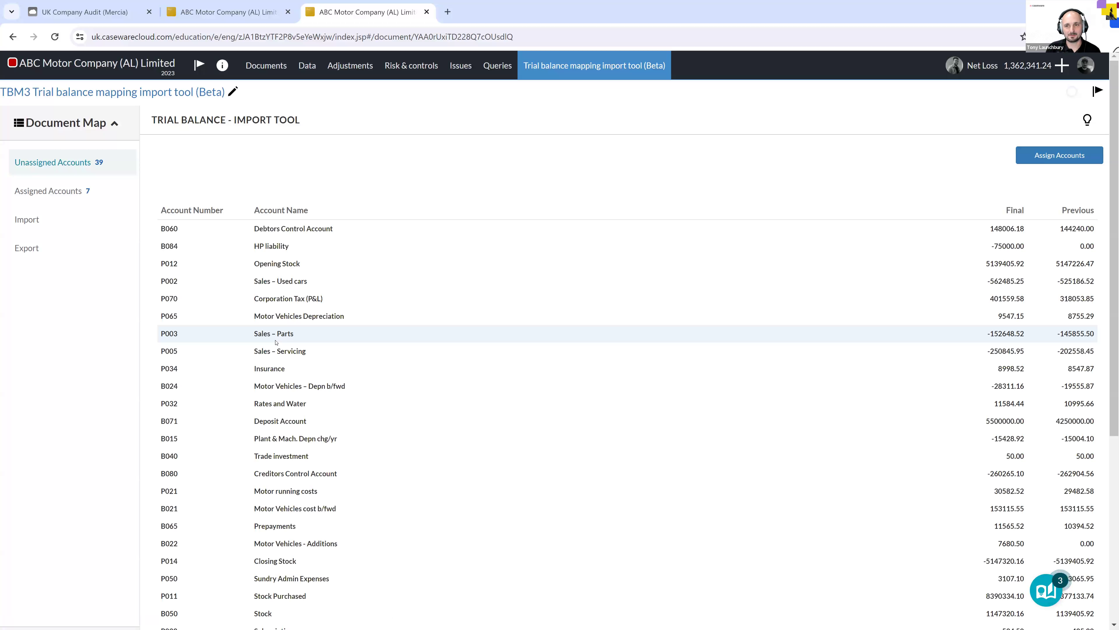
click(40, 217)
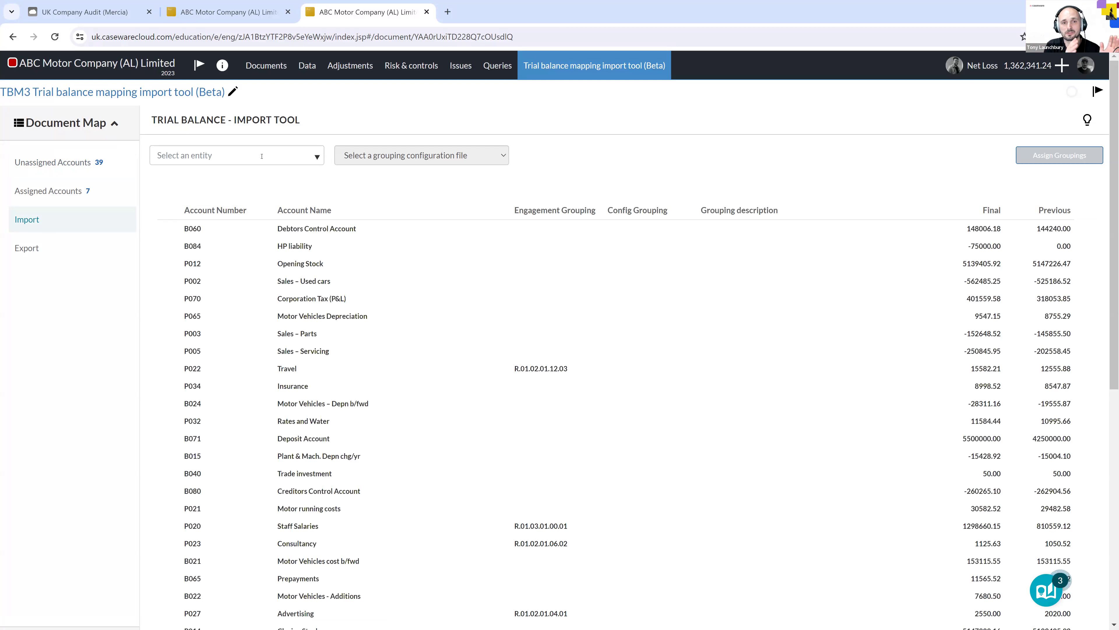
click(316, 158)
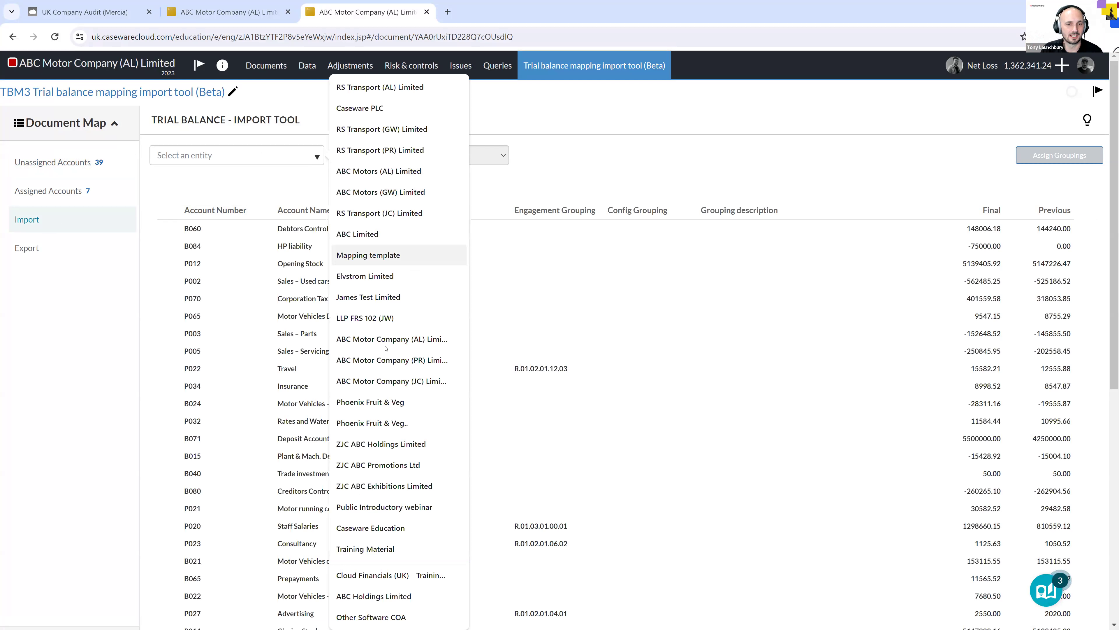
click(392, 339)
click(463, 155)
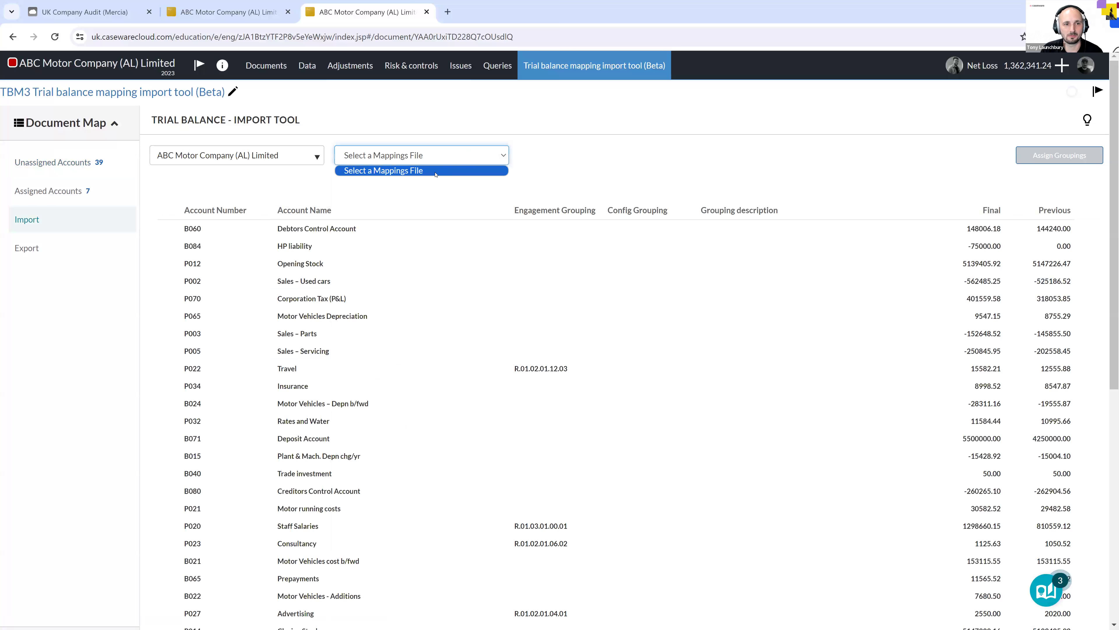
Replace the selected entity in the import tool with a search for "software".
click(315, 158)
drag(280, 157, 166, 156)
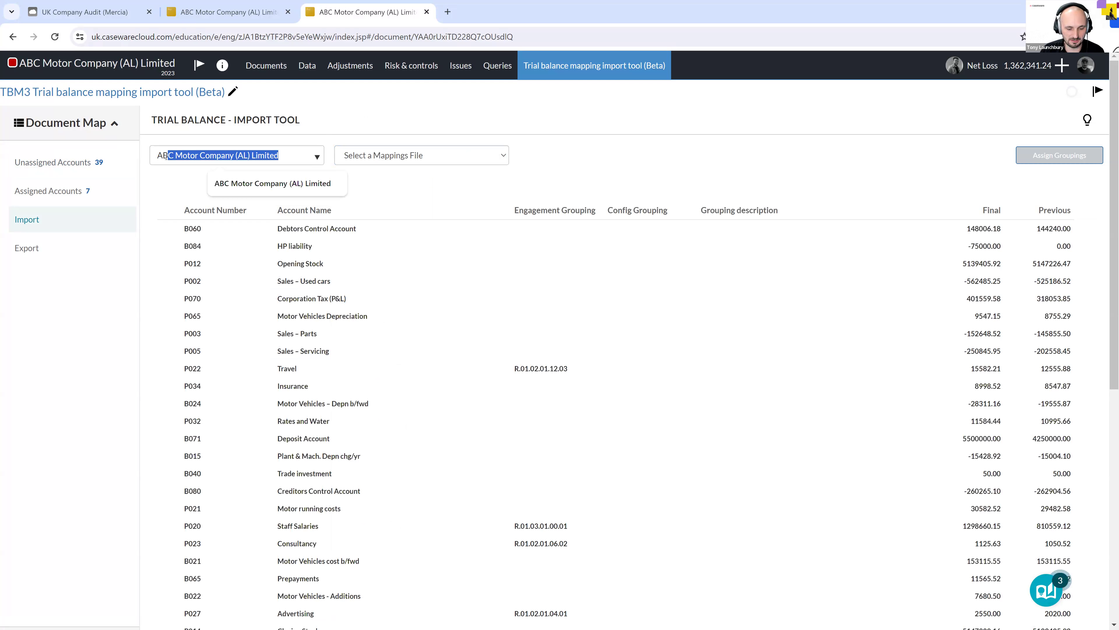
key(BackSpace)
key(BackSpace)
key(BackSpace)
text(software)
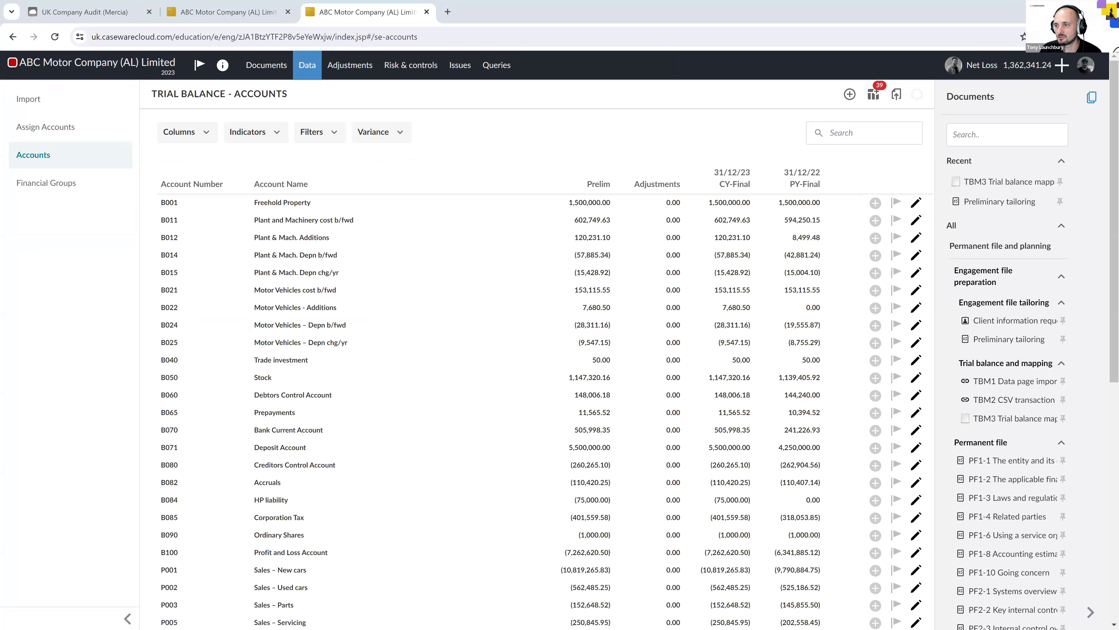
Switch to the 31.12.23 - Tailored engagement and view its trial balance accounts and financial groups.
double_click(620, 91)
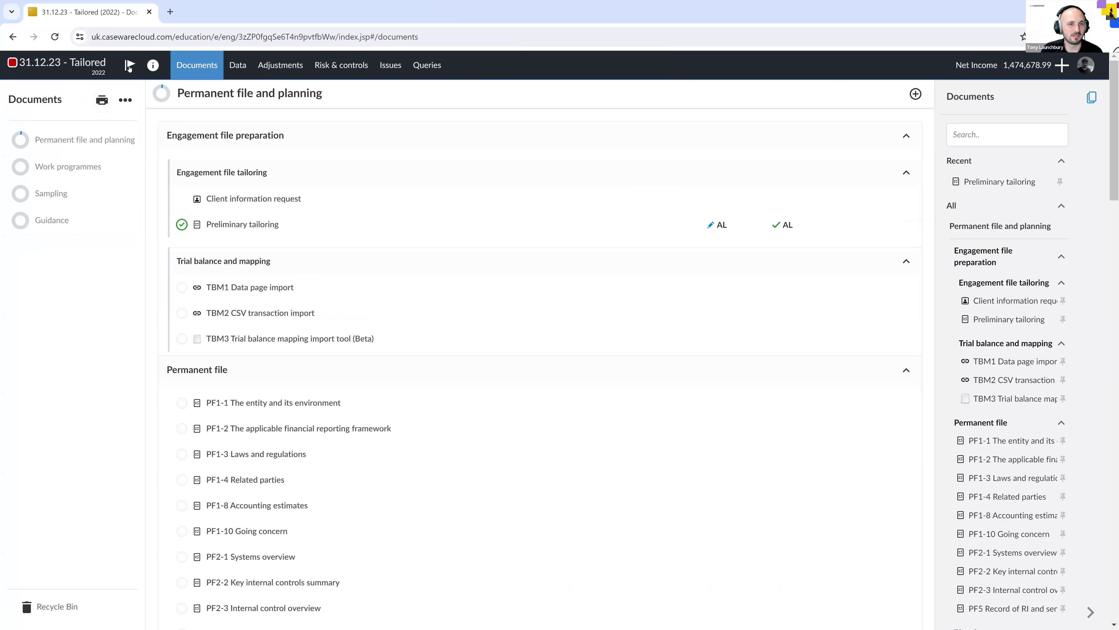
click(236, 64)
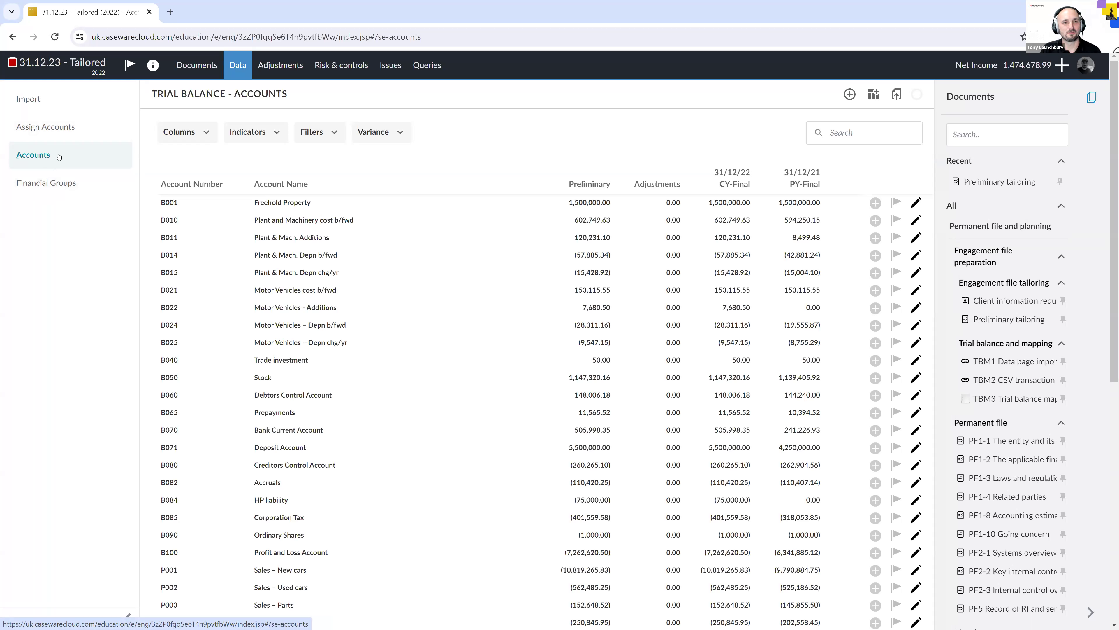
click(44, 188)
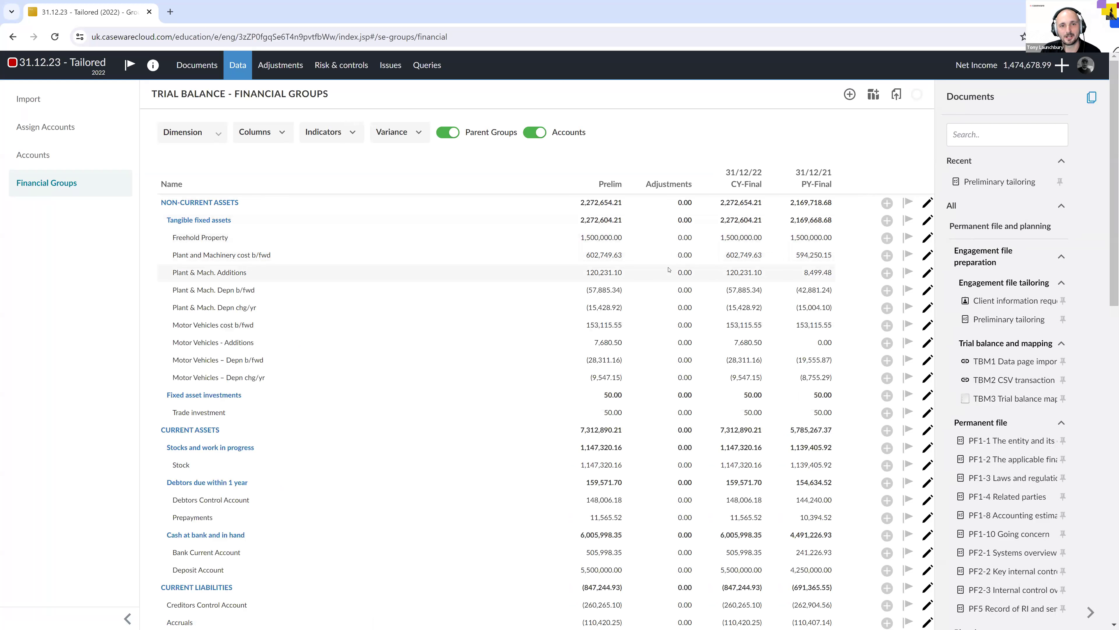
Show the £ and % variance columns in the financial groups for CY Final - PY Final.
click(408, 130)
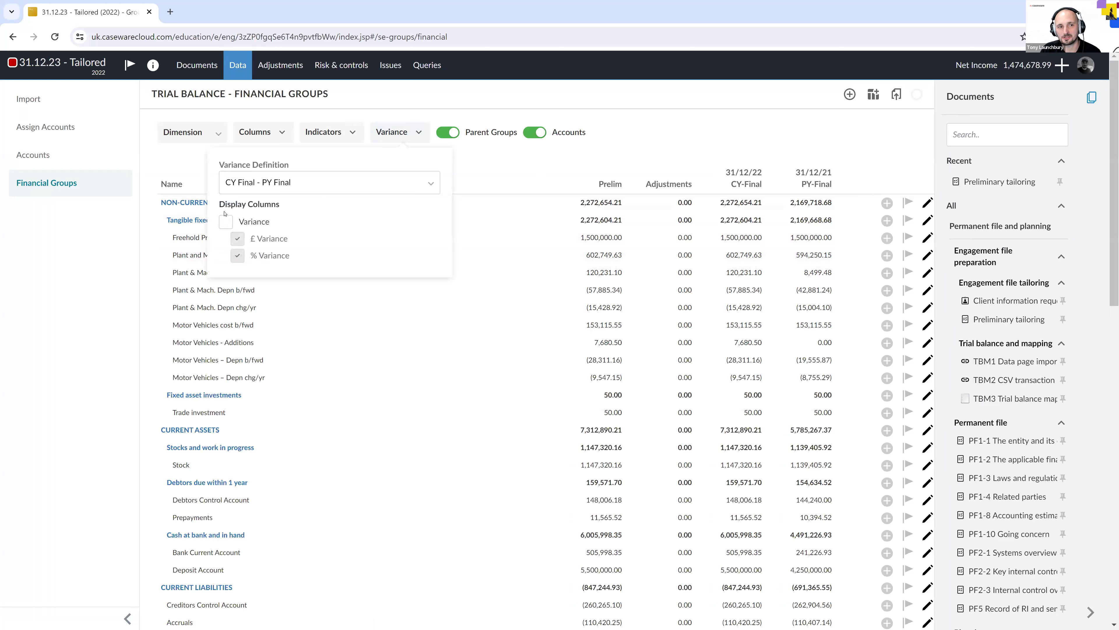
click(226, 221)
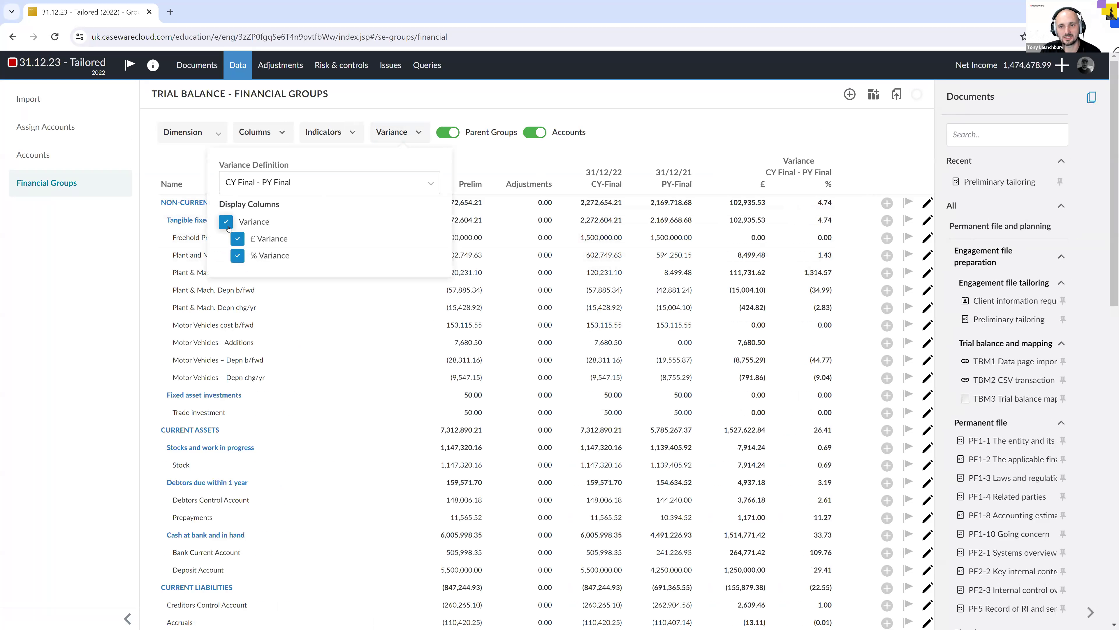
click(388, 373)
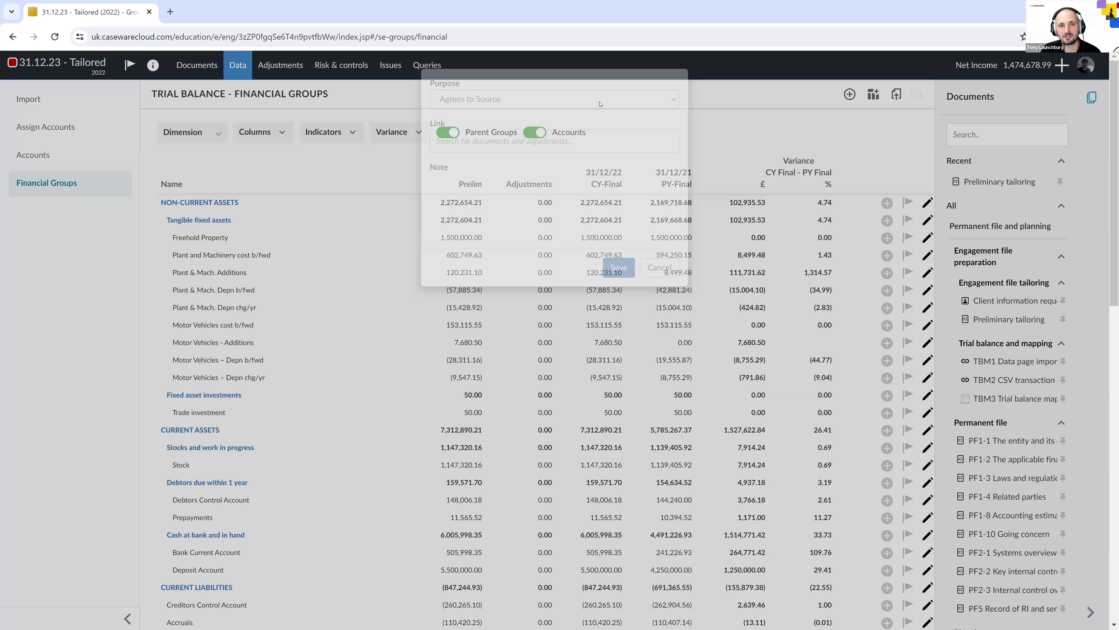
Save a Variance annotation on NON-CURRENT ASSETS relating to CY Final - PY Final, with the note "notes".
click(600, 104)
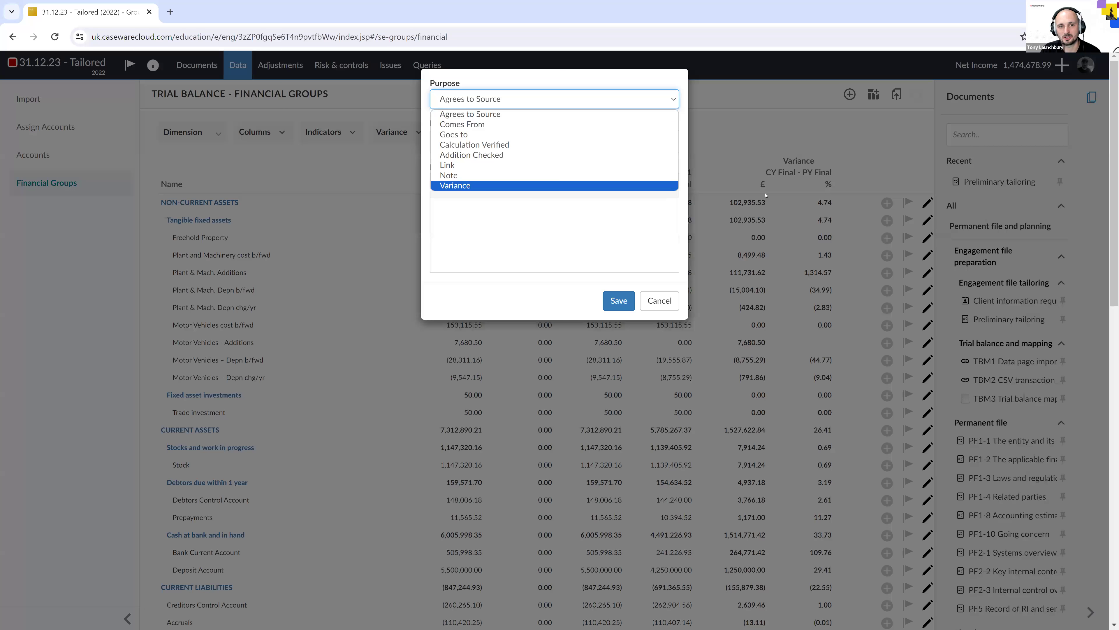
click(470, 185)
click(483, 269)
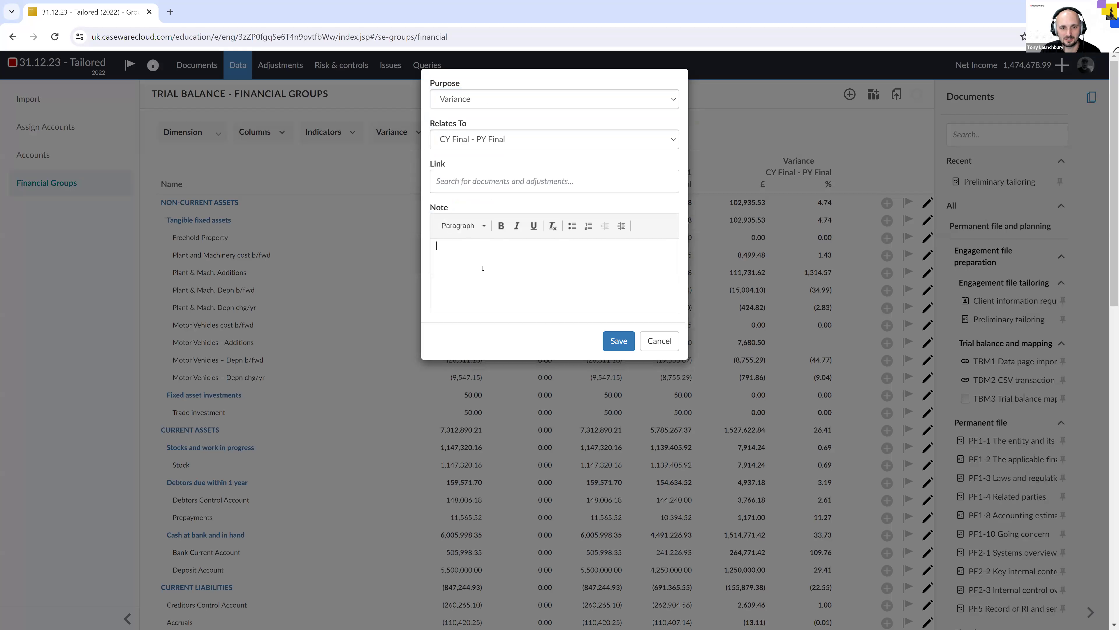
text(notes)
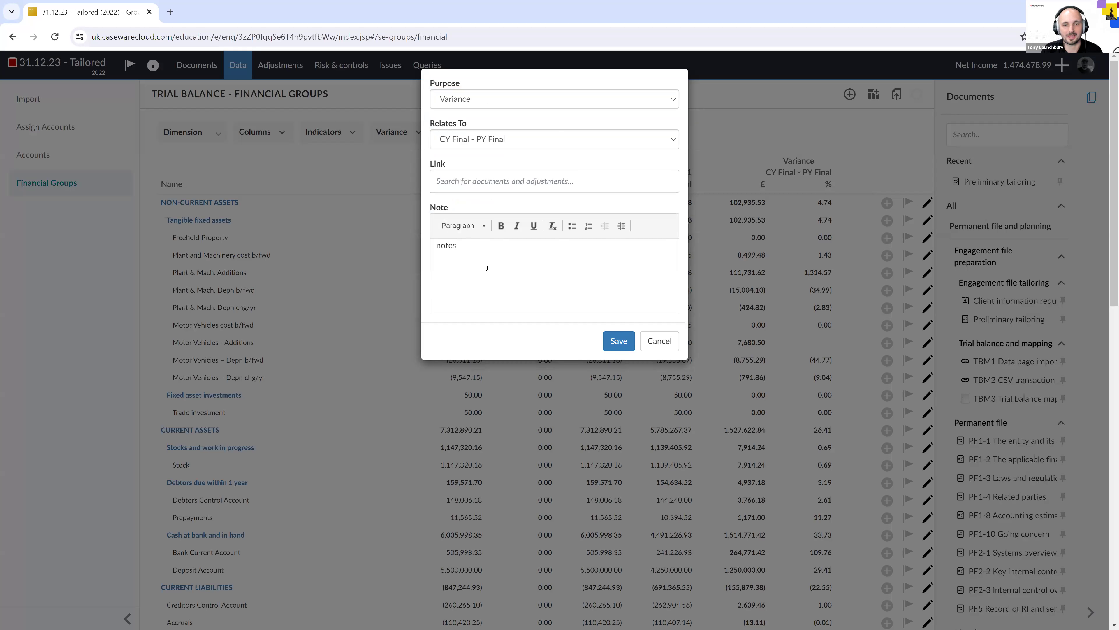
click(612, 345)
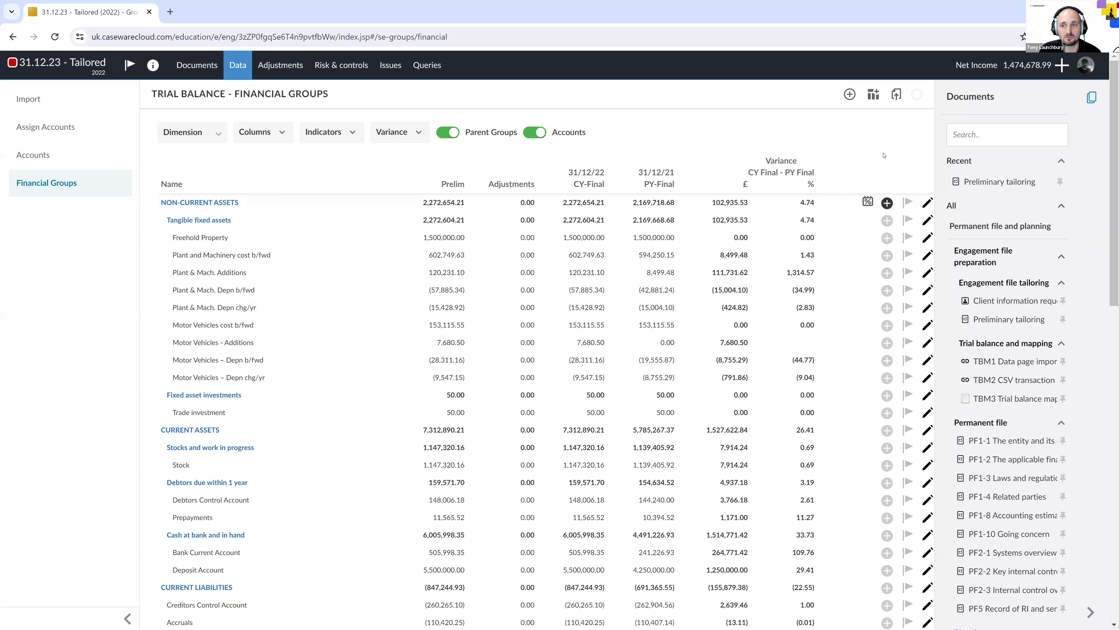
Search the documents for "b25", open B25 Materiality and pin it, and clear the search.
click(1001, 142)
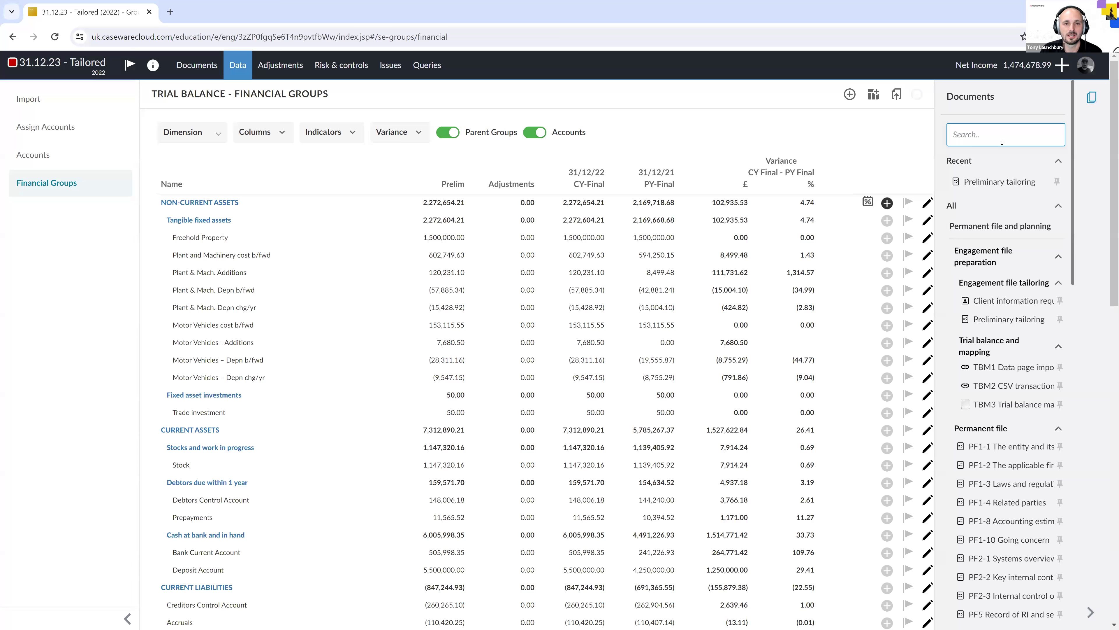
text(b25)
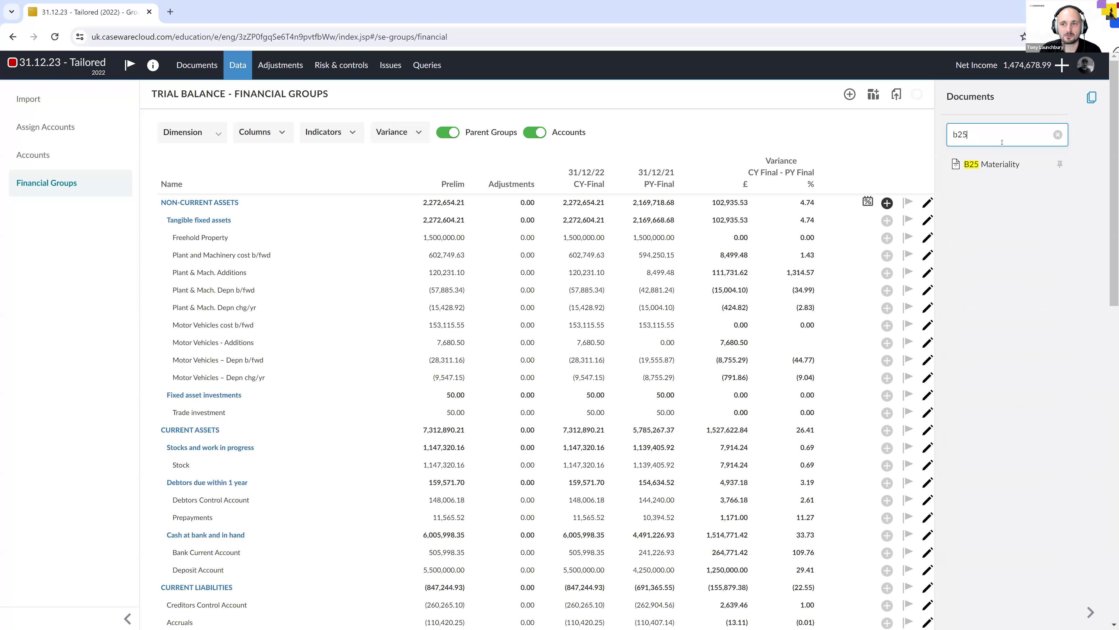
click(987, 166)
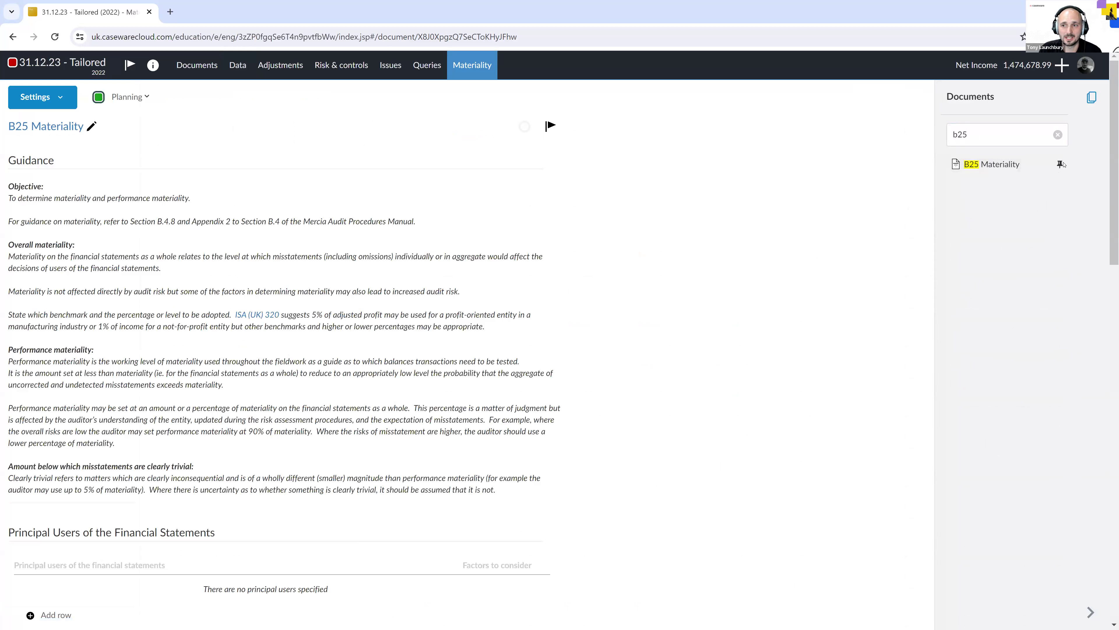
click(1058, 134)
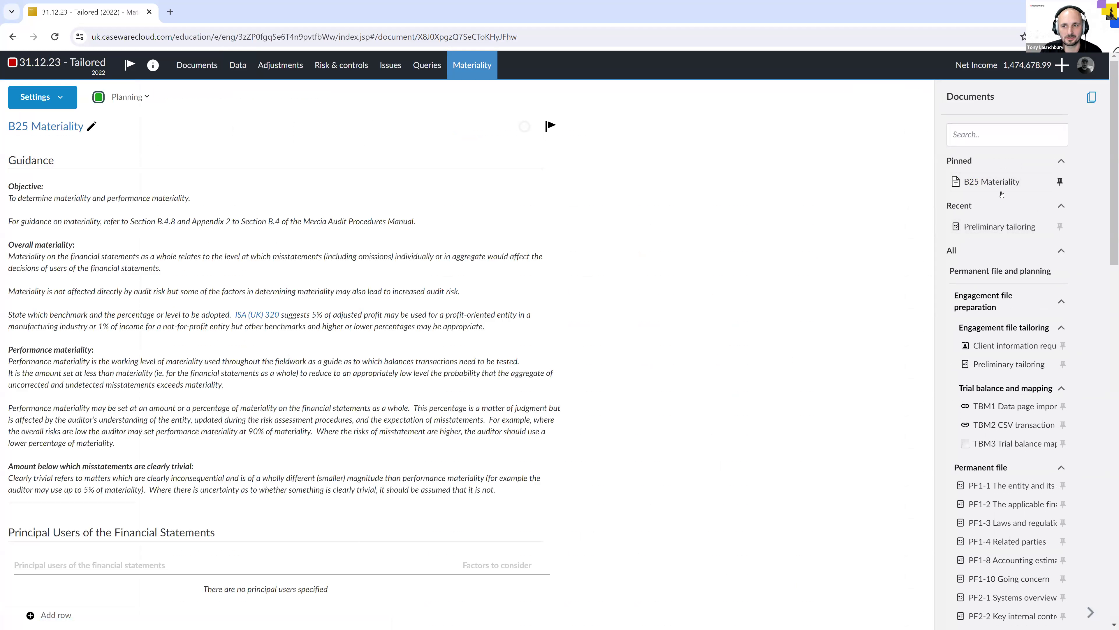
click(1091, 98)
click(1091, 99)
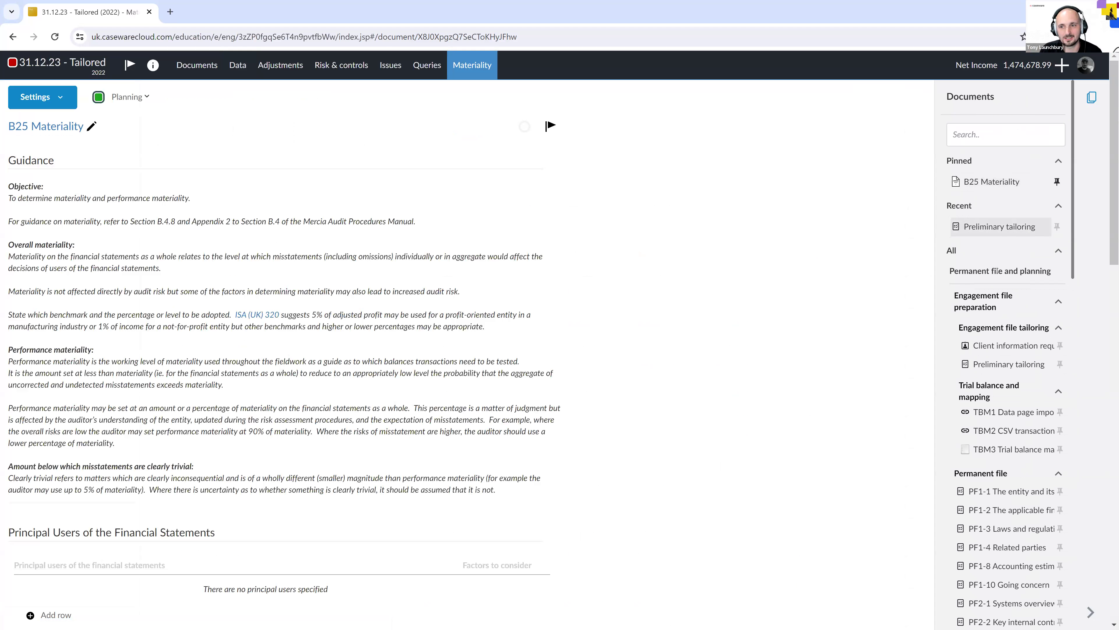
Look through the documents list and the B25 Materiality guidance, and collapse the Guidance section.
scroll(975, 359, down, 2)
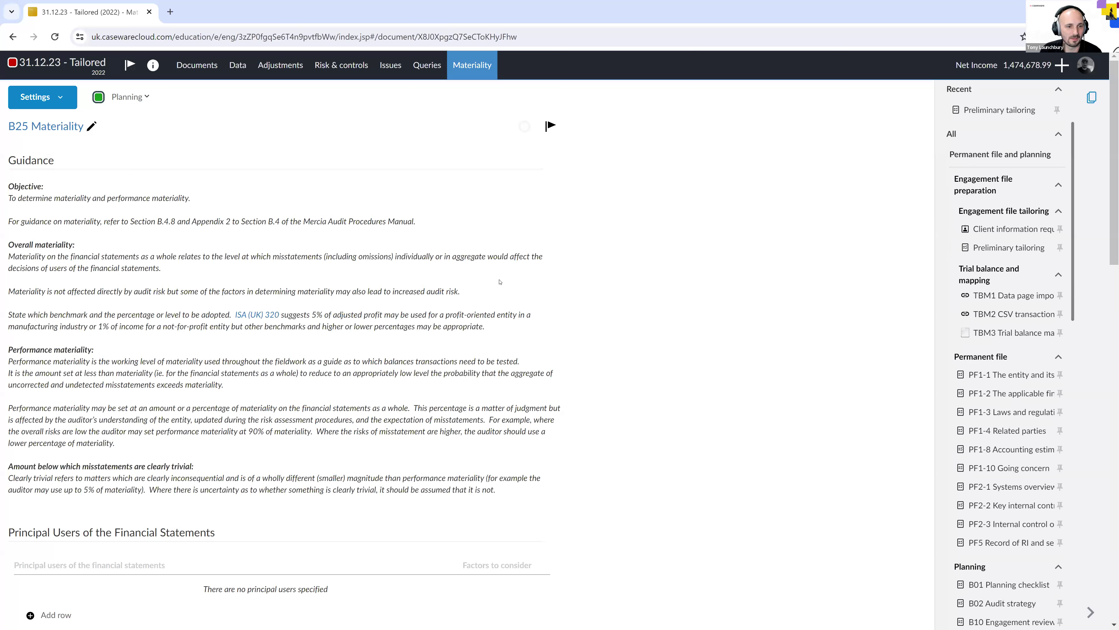
scroll(485, 221, down, 1)
scroll(469, 152, up, 1)
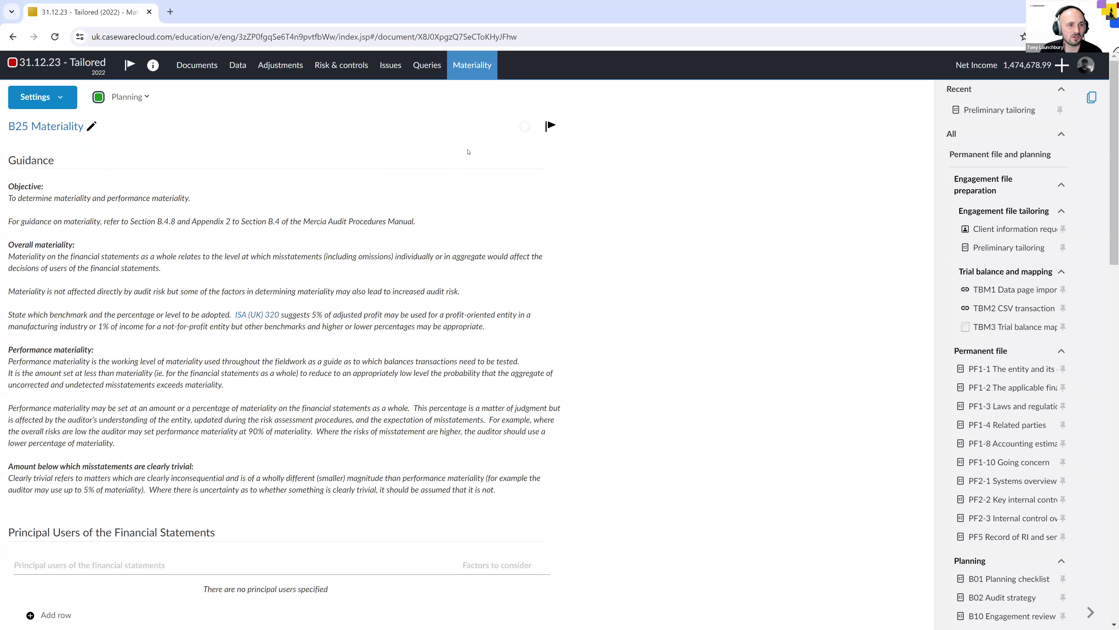
drag(18, 187, 429, 530)
click(410, 458)
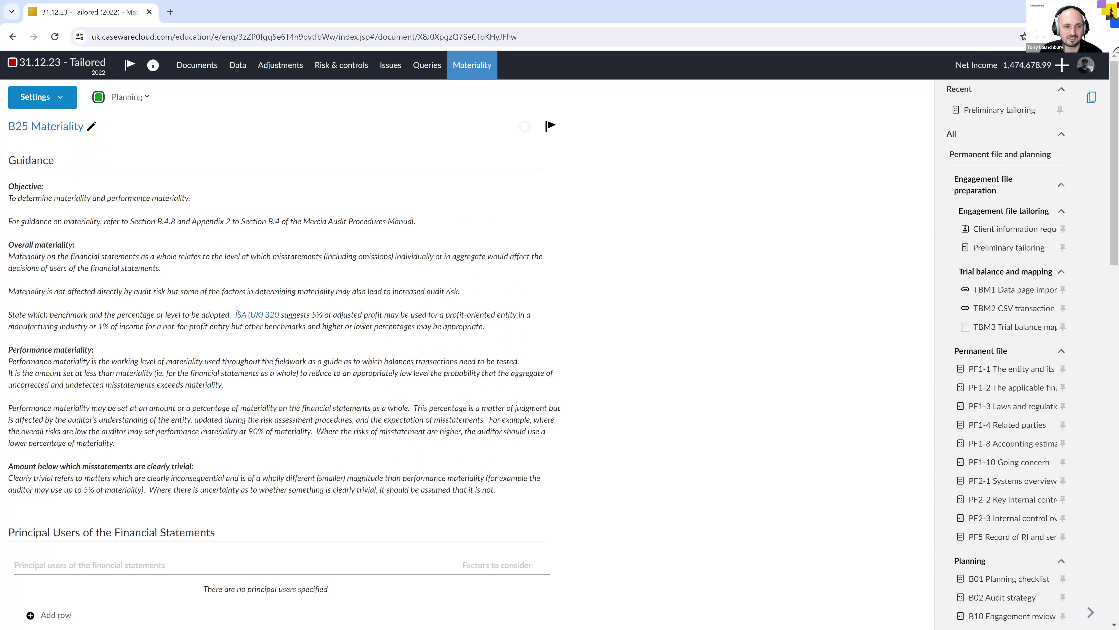
click(50, 162)
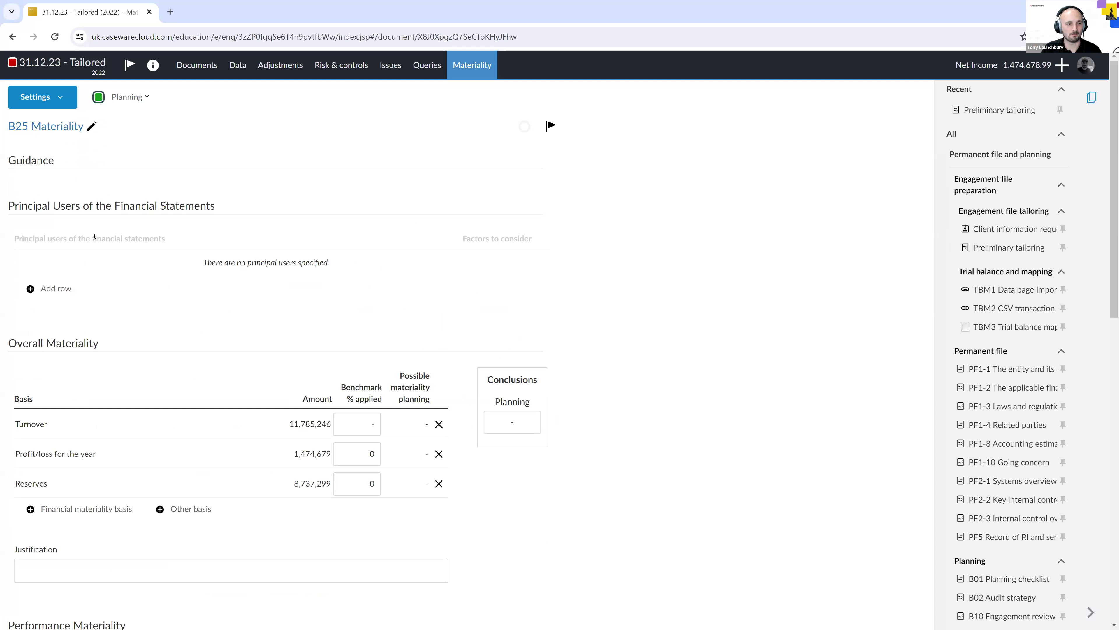
Add two blank rows to the principal users of the financial statements and remove both again.
click(30, 289)
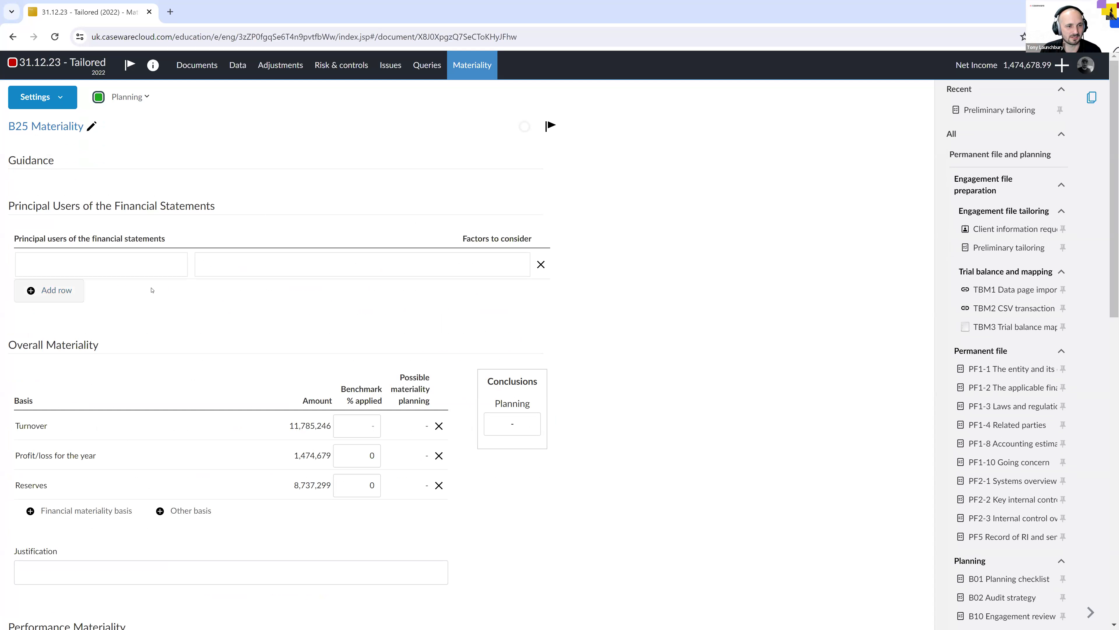
click(31, 290)
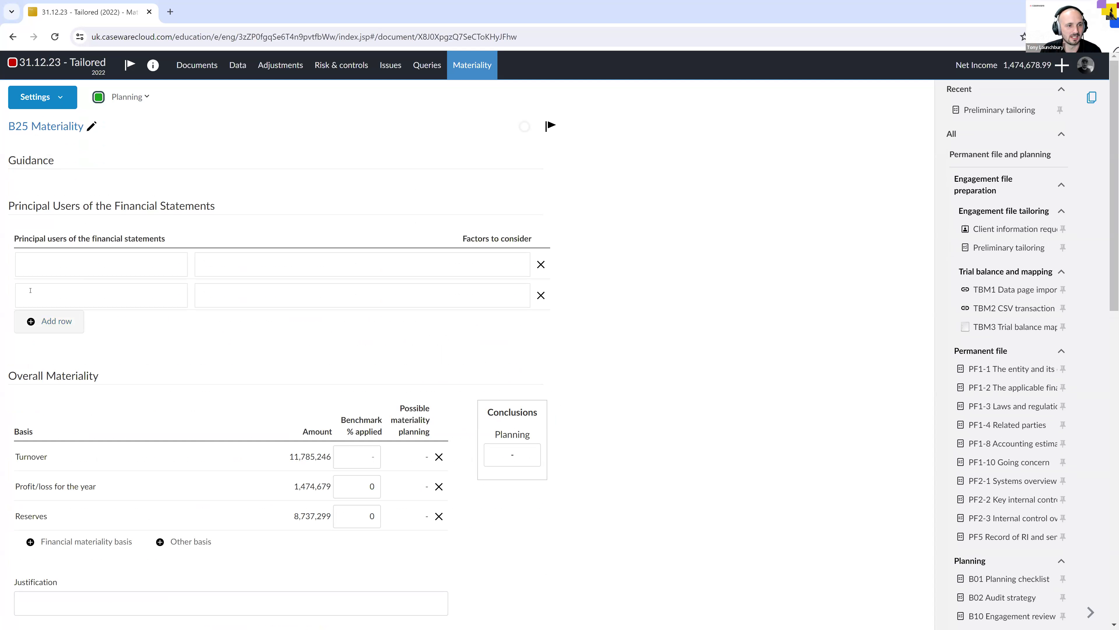
click(540, 264)
click(540, 265)
Apply a 1% benchmark to Turnover and set the overall planning materiality conclusion to 115,000, leaving its justification blank.
scroll(402, 288, down, 3)
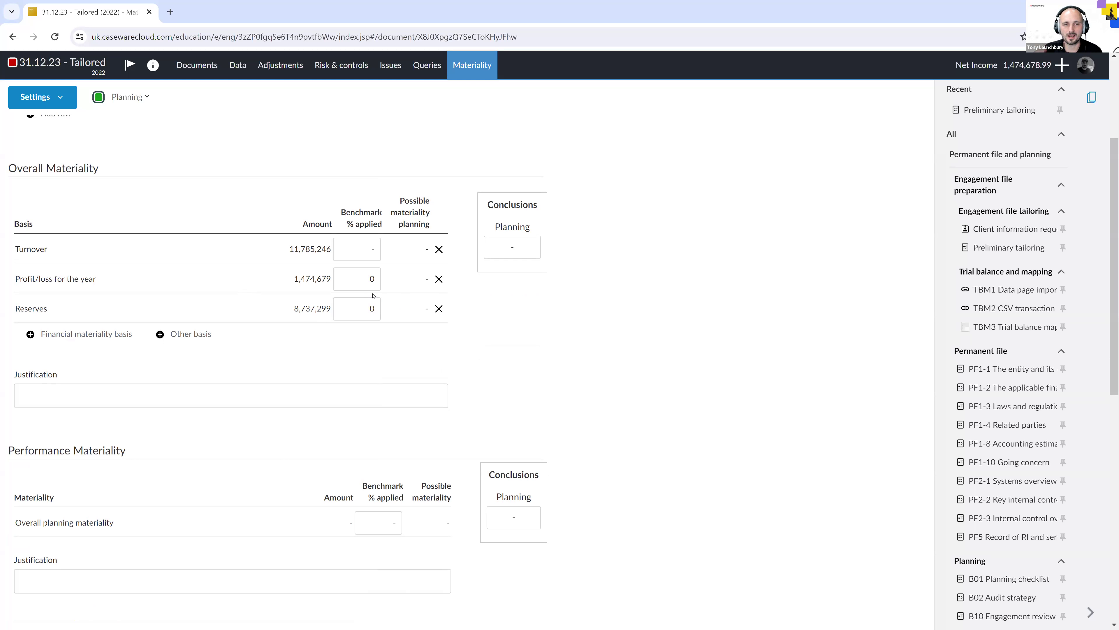
click(346, 249)
text(1)
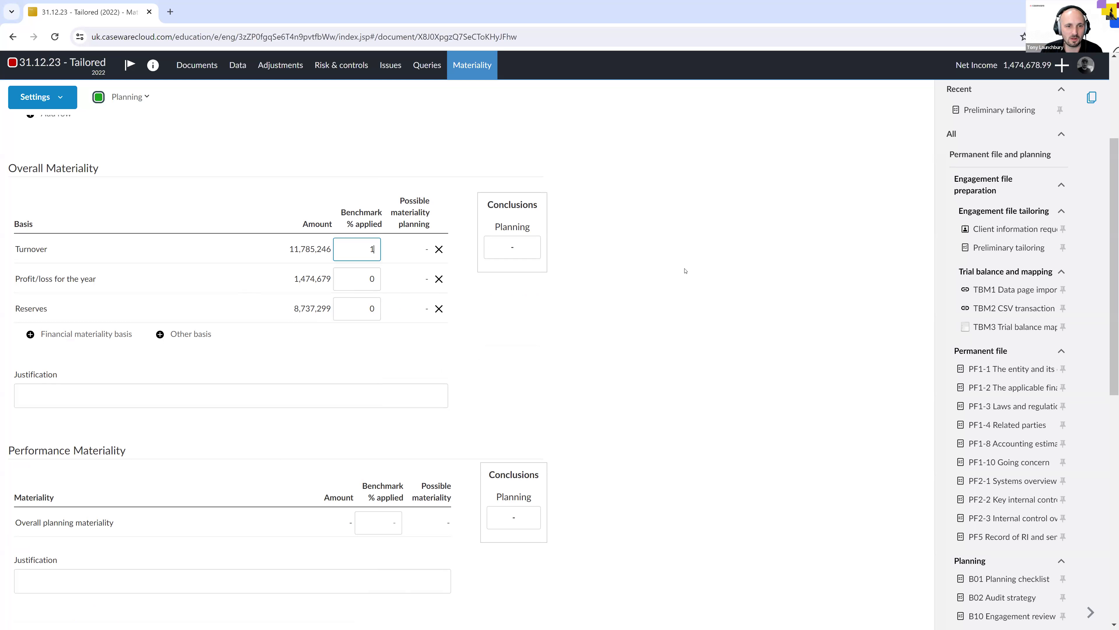
key(Tab)
click(524, 246)
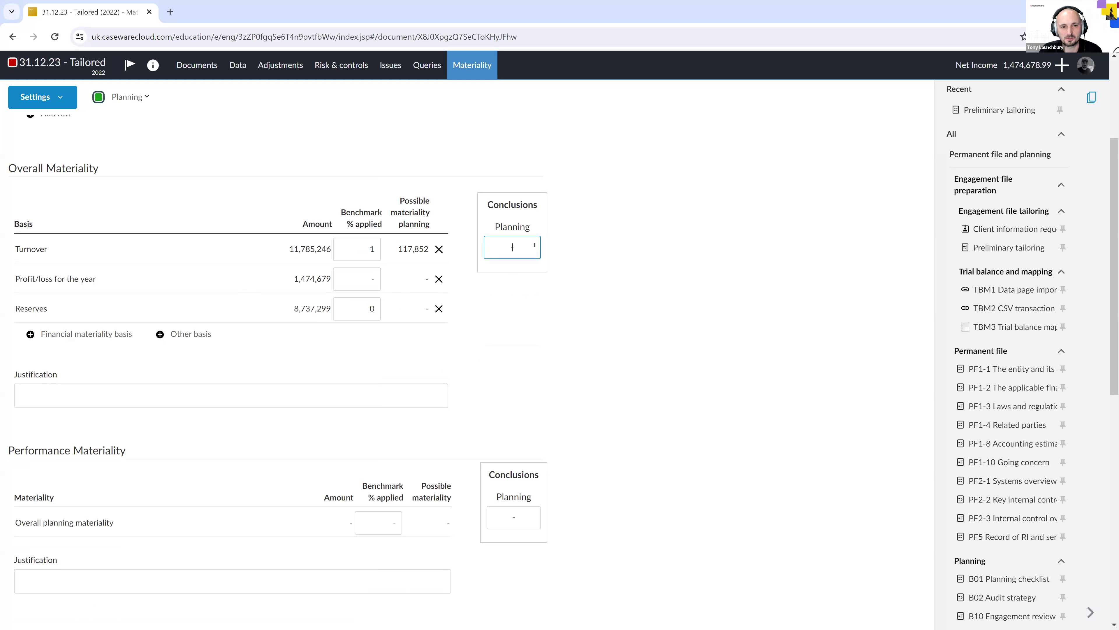
text(115000)
key(Tab)
key(Tab)
key(Tab)
scroll(139, 335, down, 3)
click(190, 282)
scroll(189, 293, up, 1)
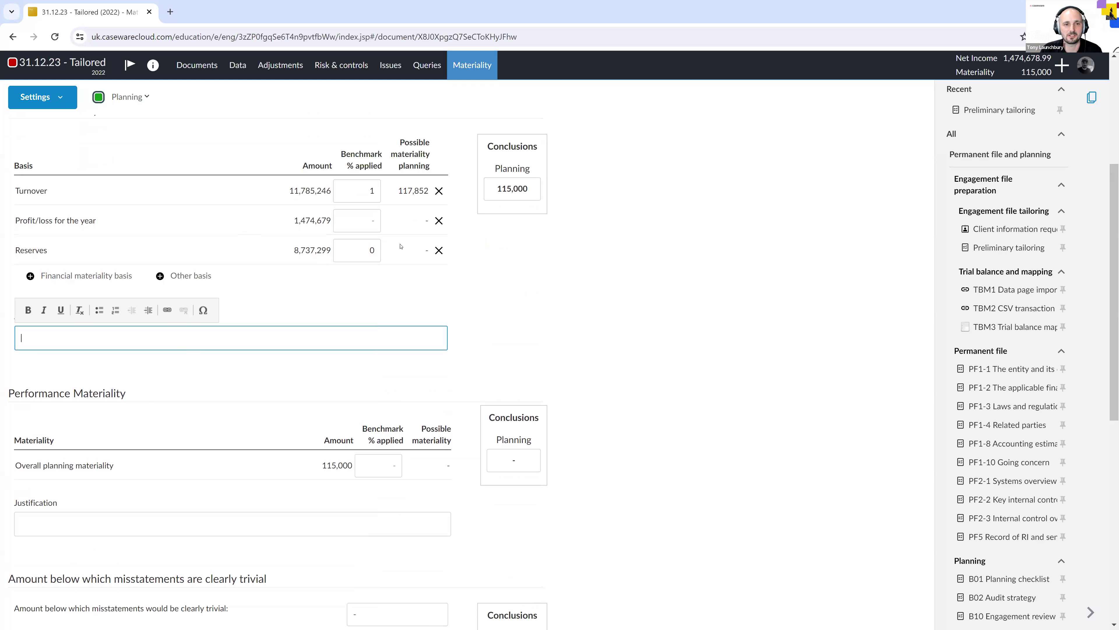
Apply a 75% benchmark to overall planning materiality in the Performance Materiality section.
scroll(168, 456, down, 1)
click(389, 406)
text(75)
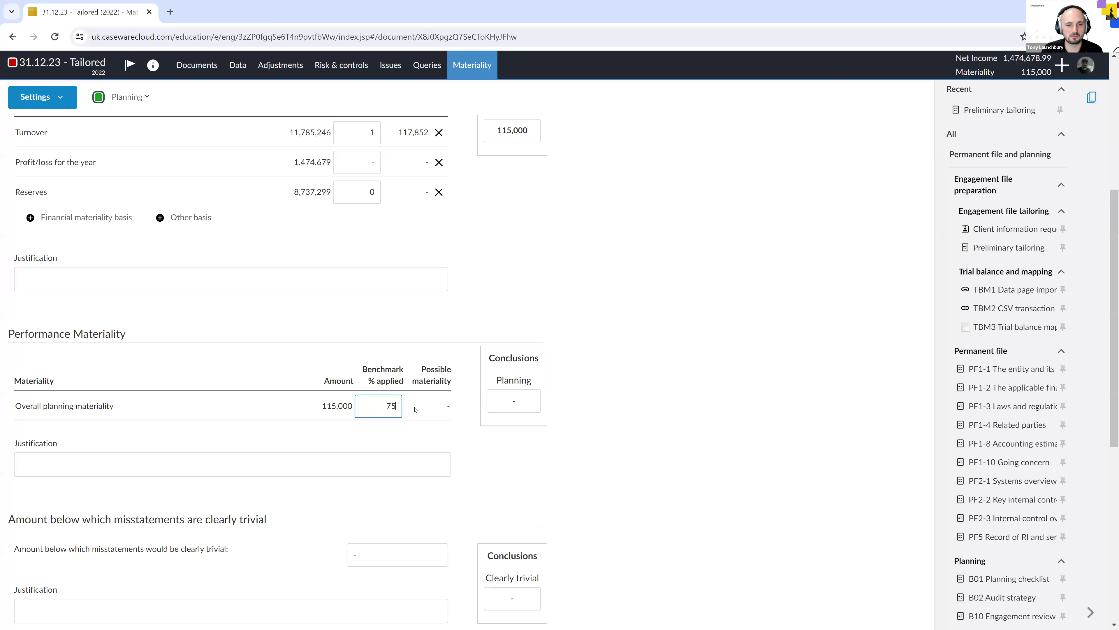
scroll(441, 353, down, 2)
click(465, 278)
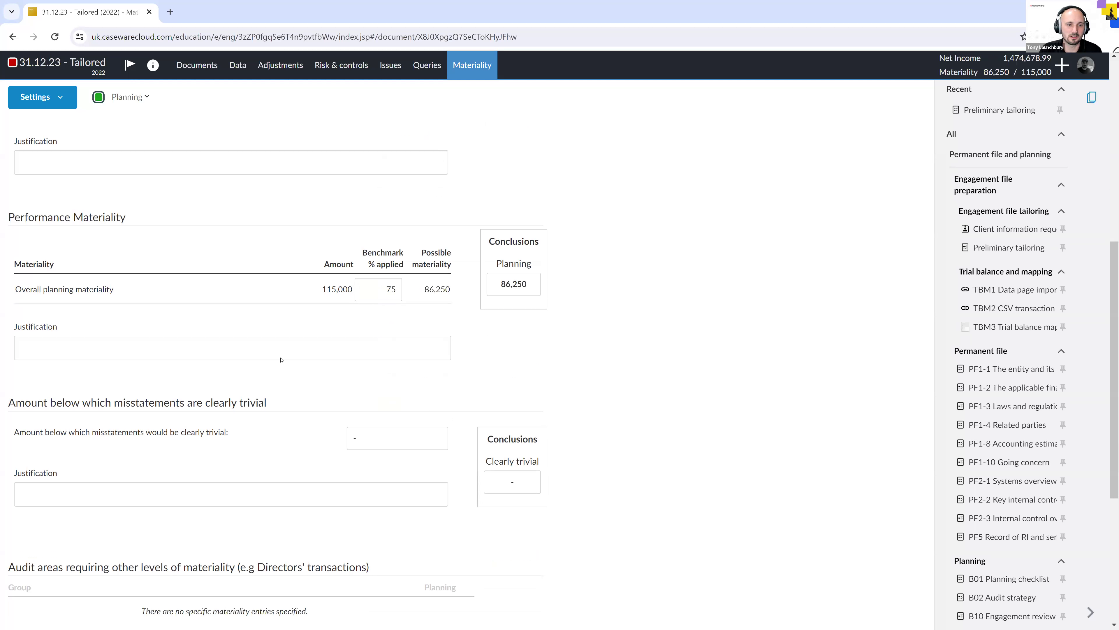
Set the amount below which misstatements would be clearly trivial to 1,150.
scroll(309, 392, down, 2)
click(410, 324)
text(1150)
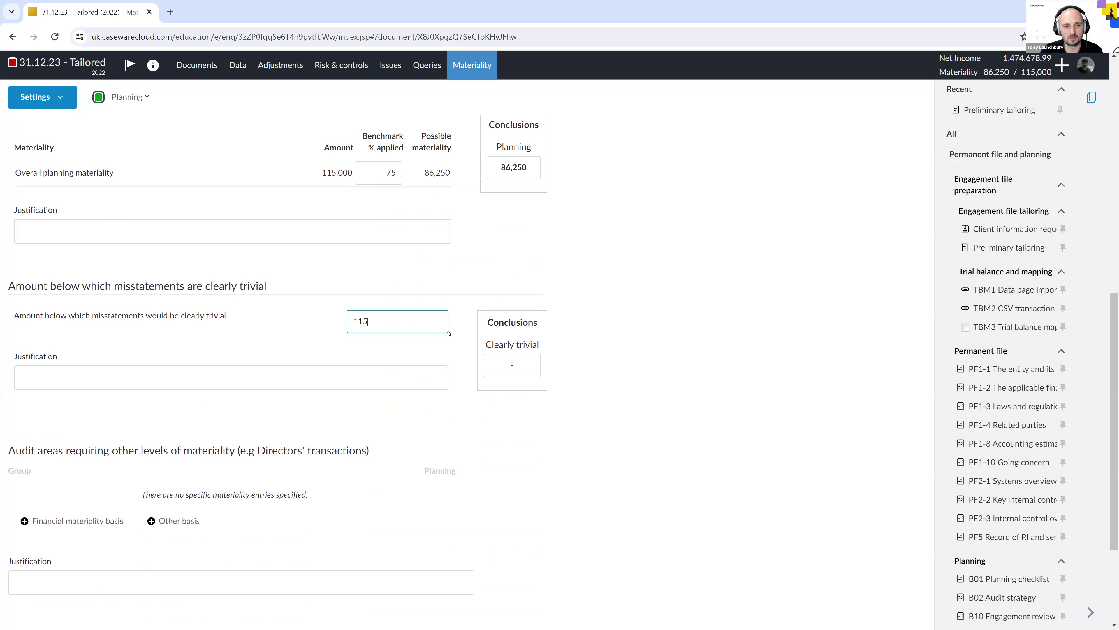
click(418, 352)
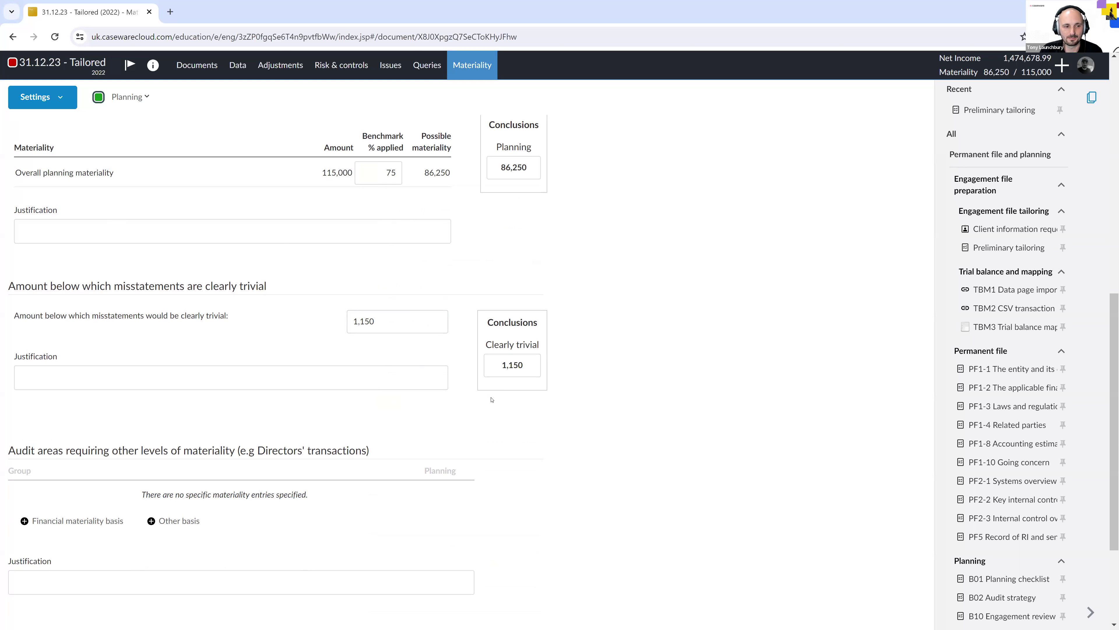
Review the remaining materiality sections, switch to the financial groups, and reopen B25 Materiality through the header's materiality figures.
scroll(494, 401, down, 3)
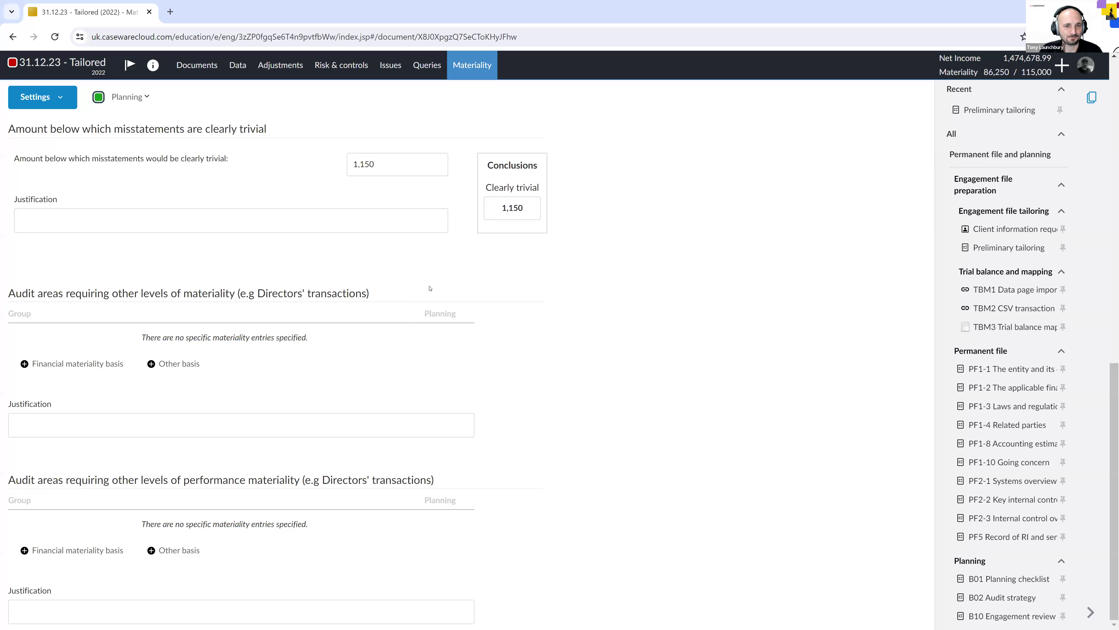
scroll(419, 279, up, 8)
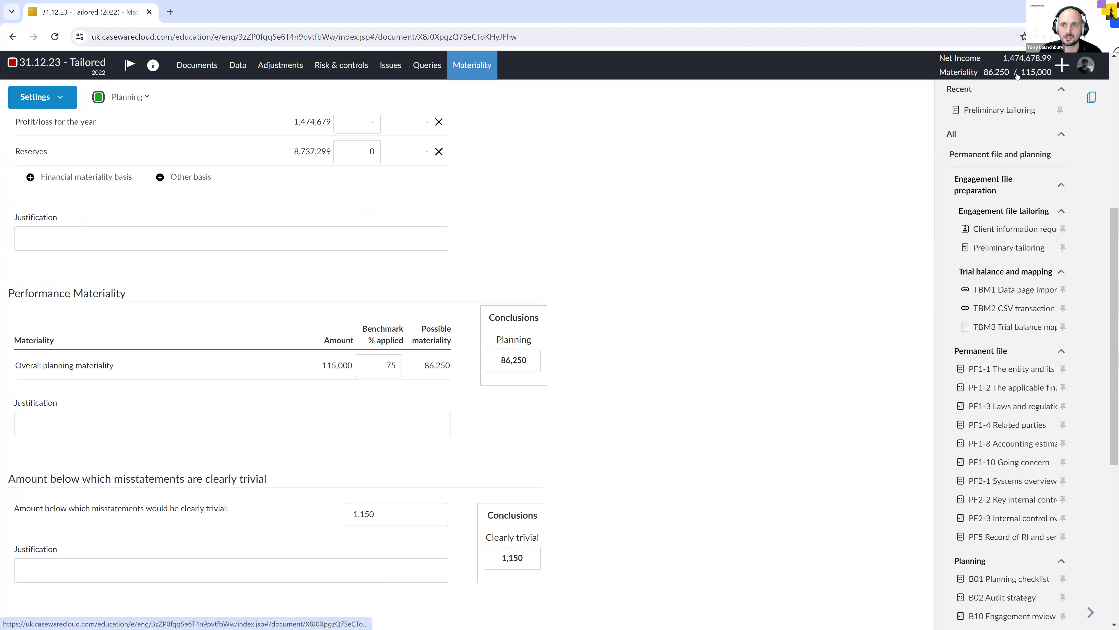
click(237, 65)
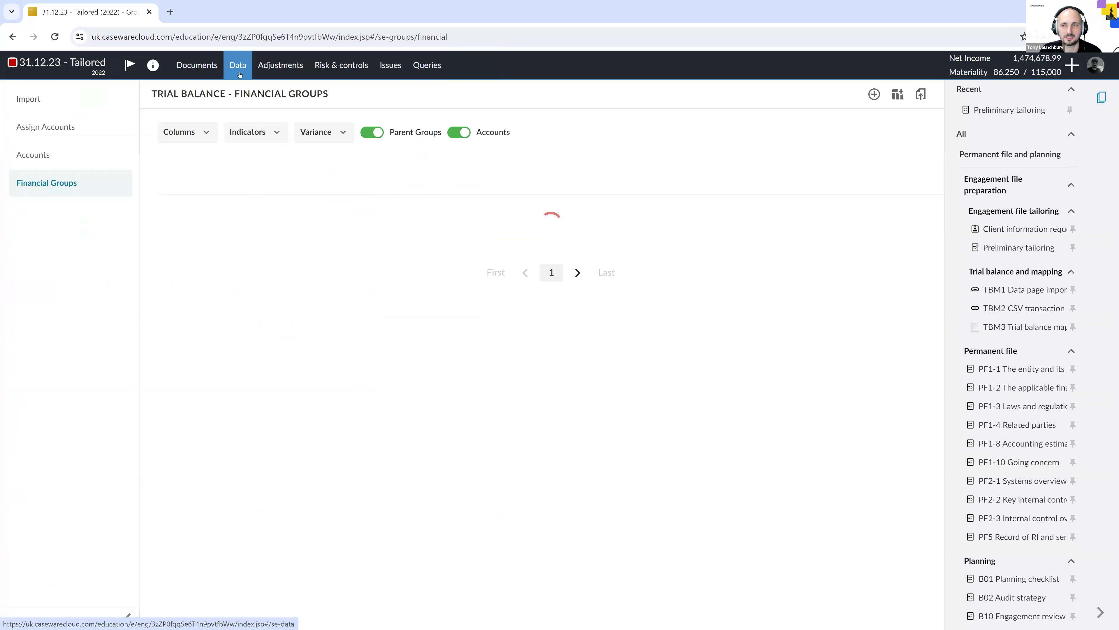
click(999, 72)
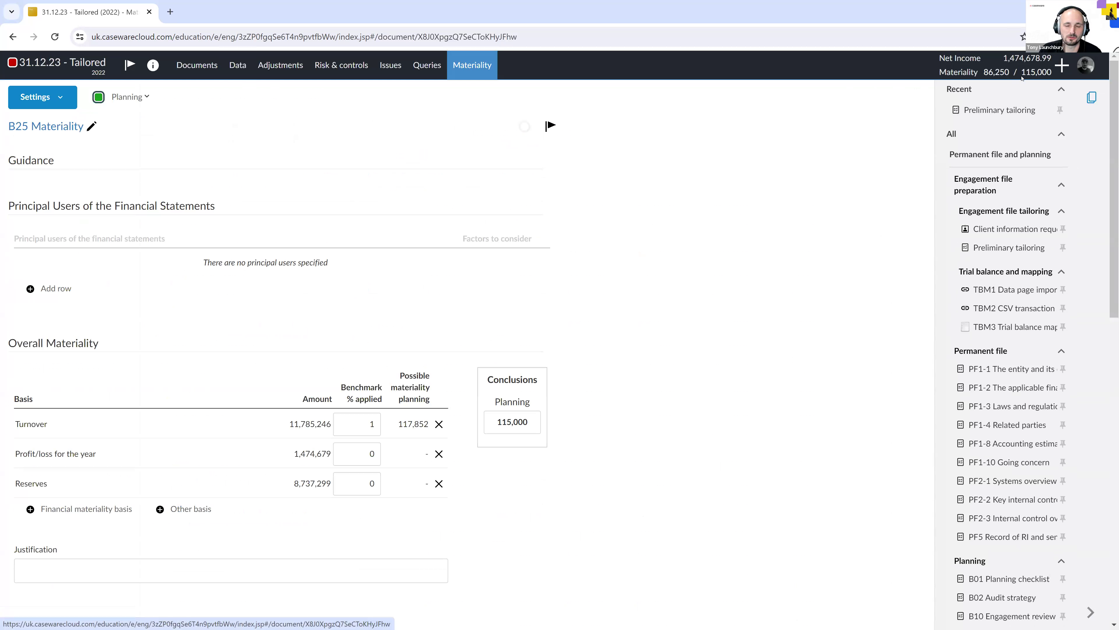
Turn on the Materiality indicators in the trial balance financial groups, view the accounts list, and return to the groups.
click(238, 65)
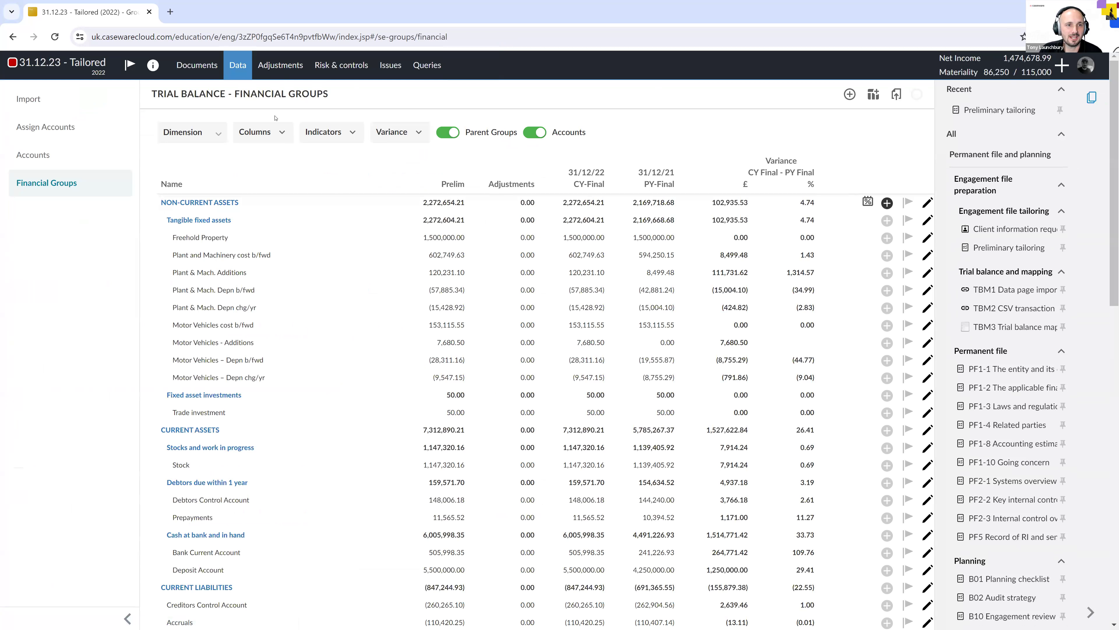
click(342, 136)
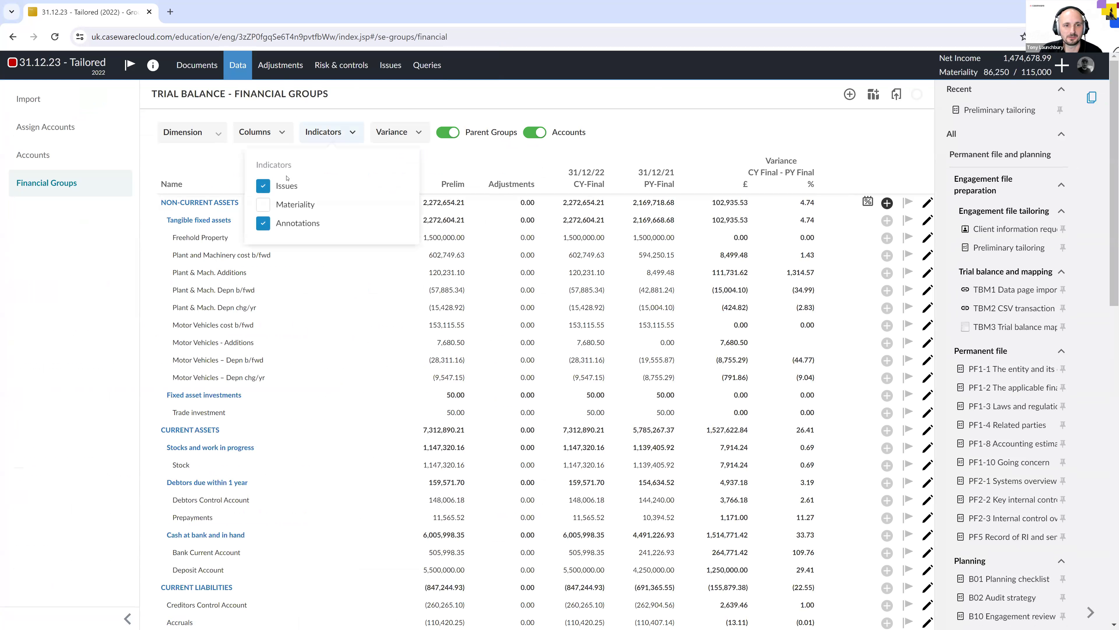
click(263, 205)
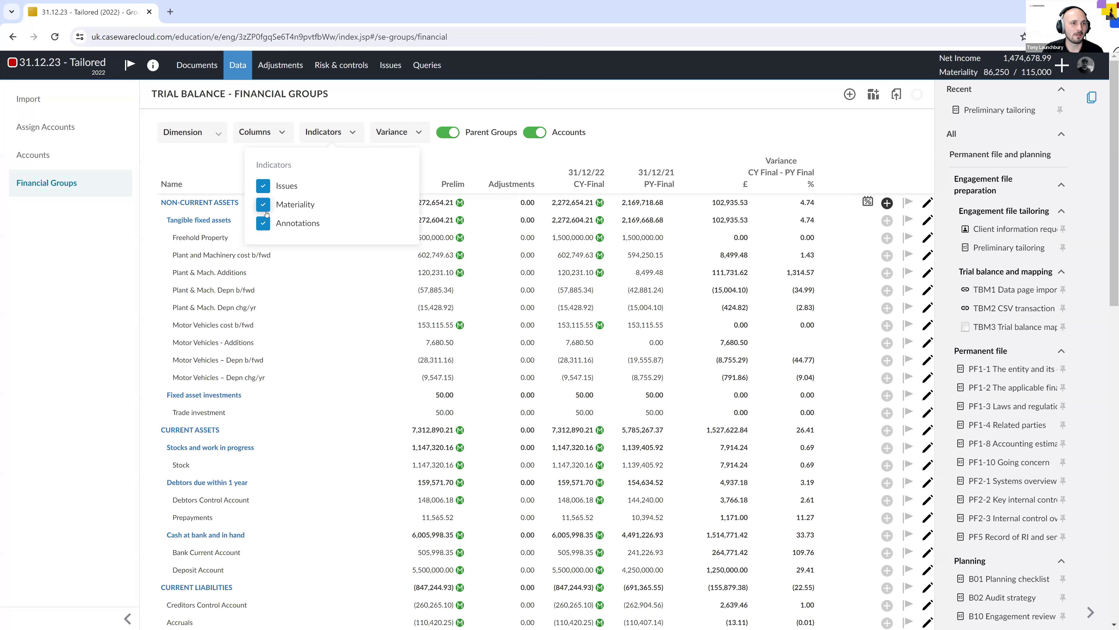
click(33, 154)
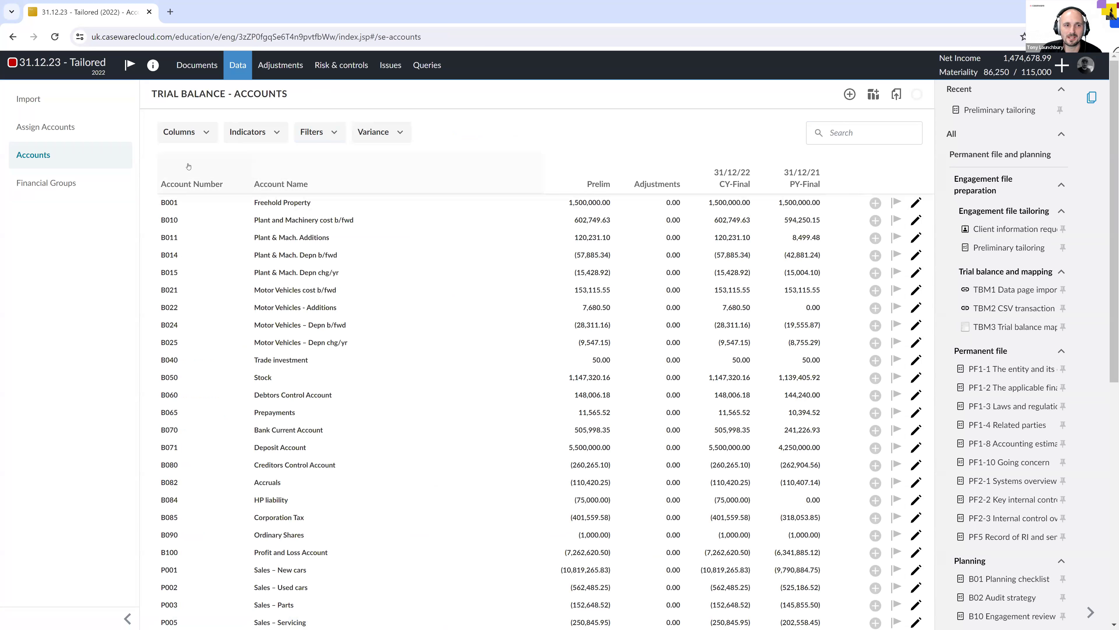
click(46, 182)
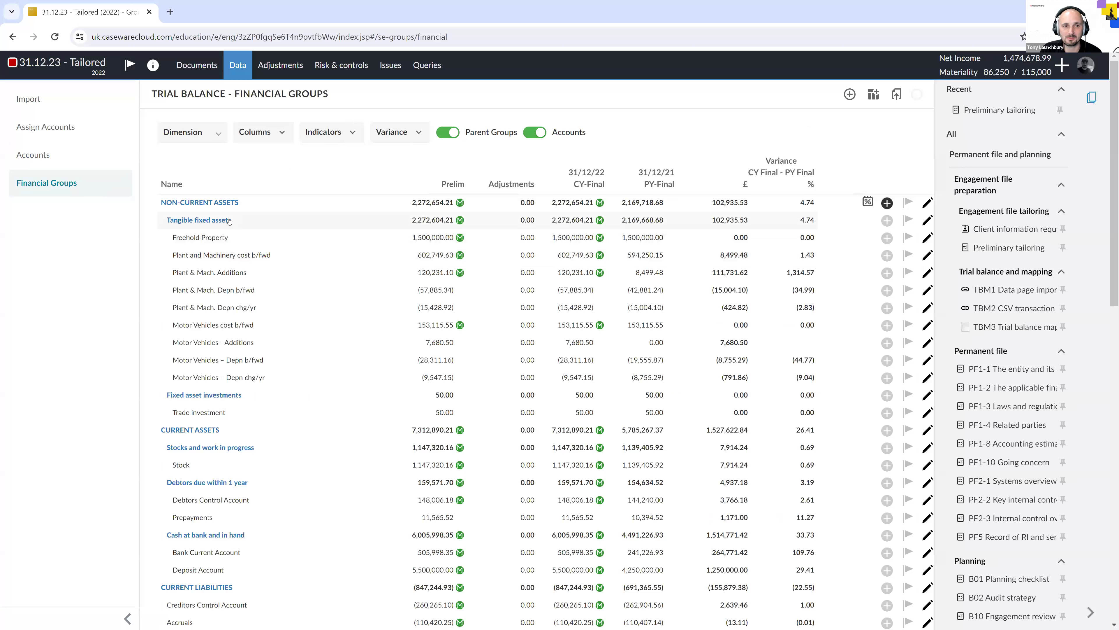
Filter the trial balance accounts list to show only amounts from 2,000 to 3,000.
click(33, 154)
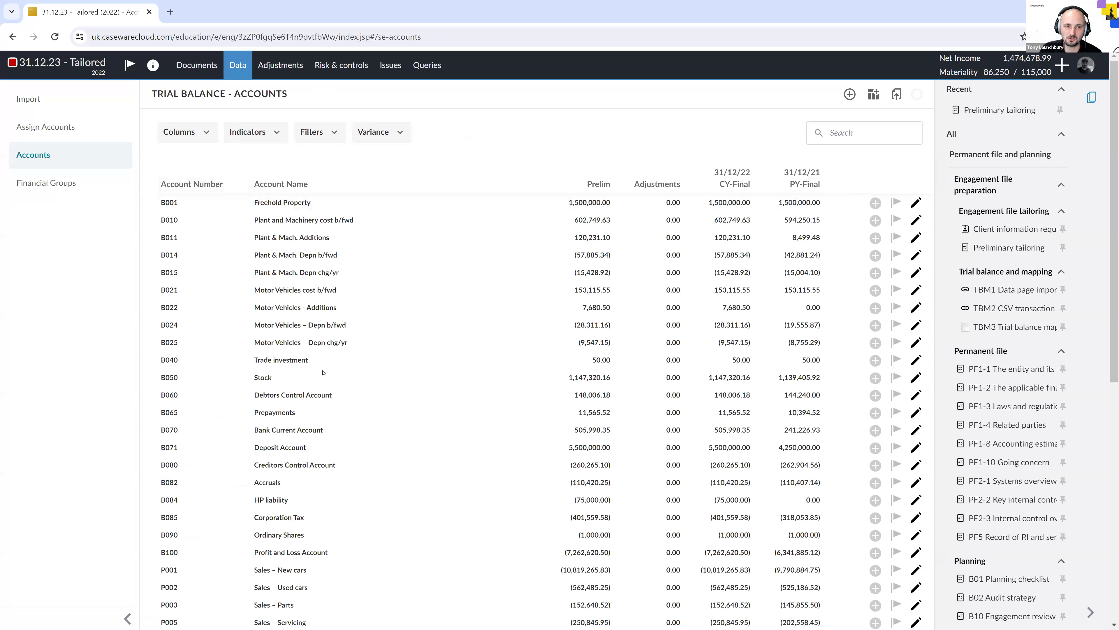
click(324, 133)
click(288, 222)
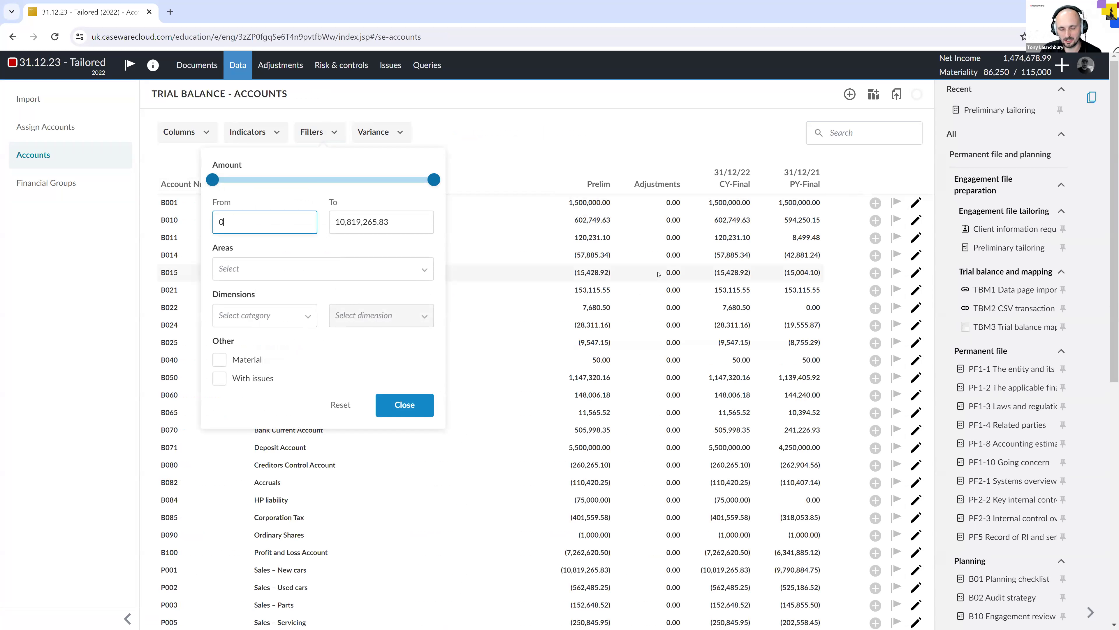
text(2000)
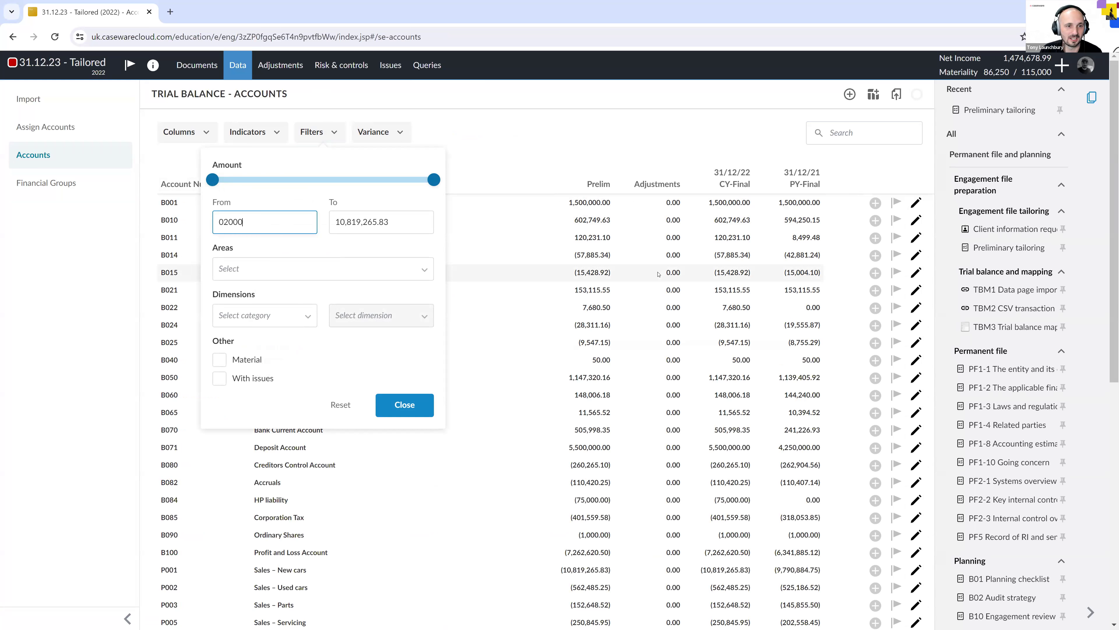
key(Tab)
key(ctrl+a)
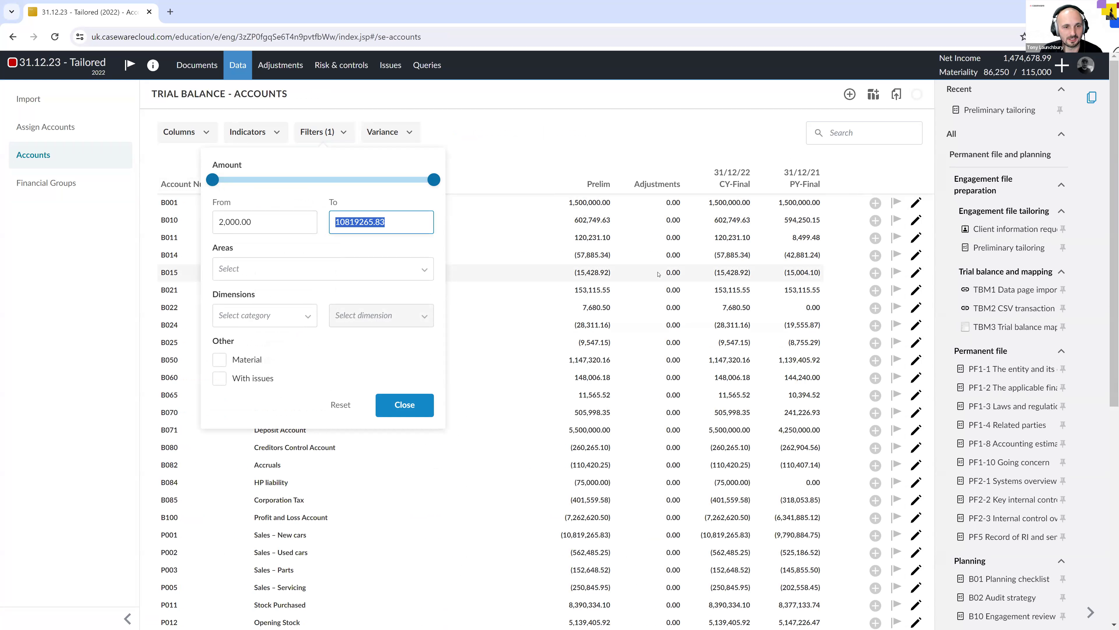
text(3000)
key(Tab)
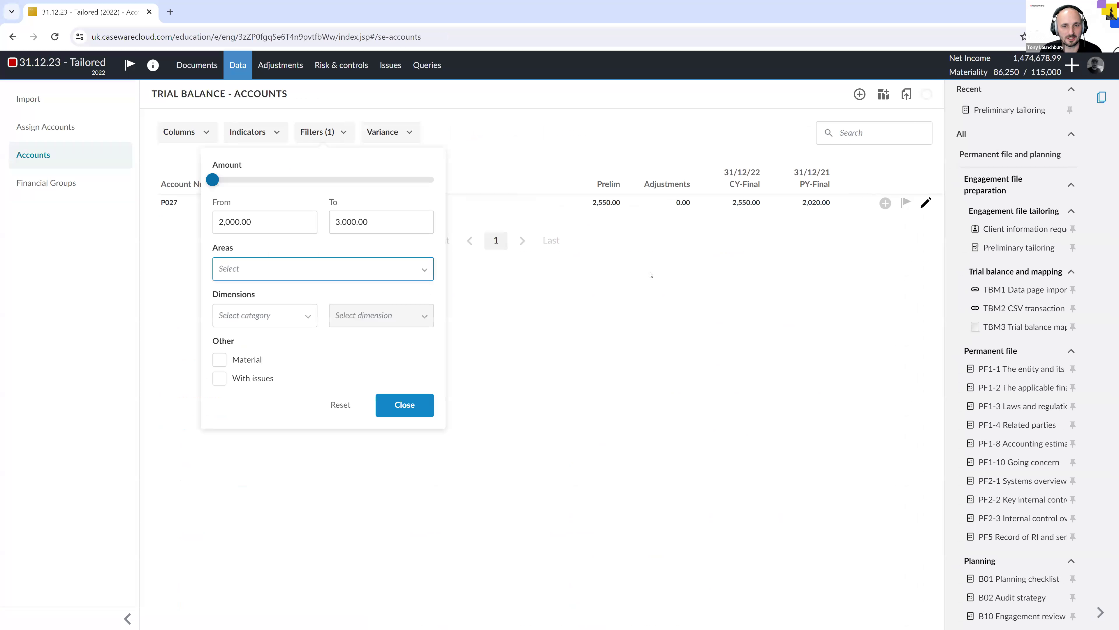
drag(354, 165, 412, 269)
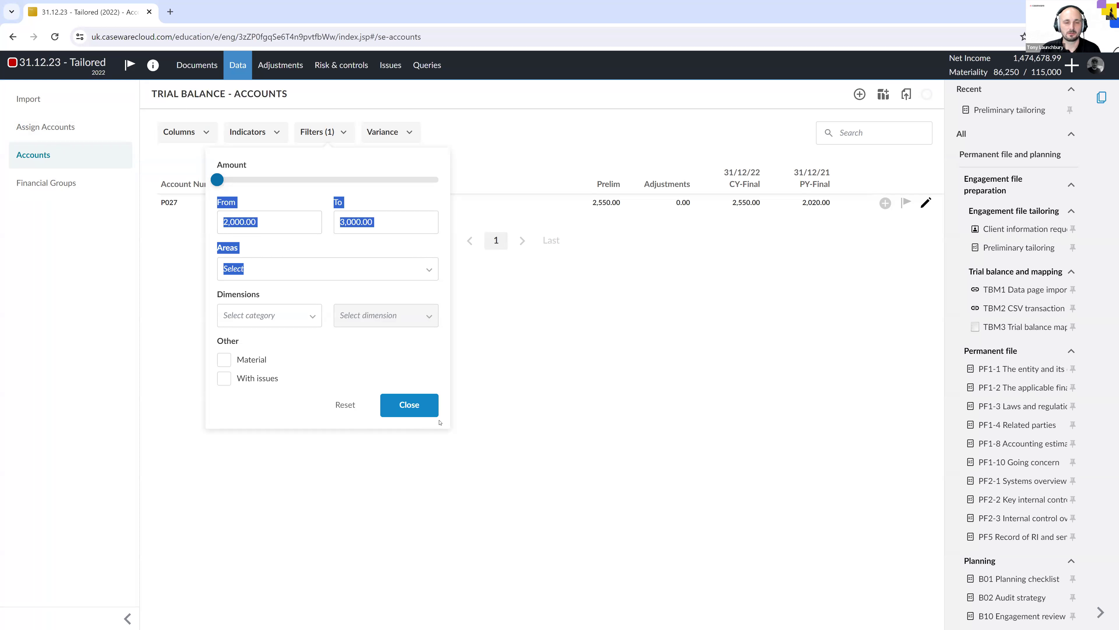
click(410, 407)
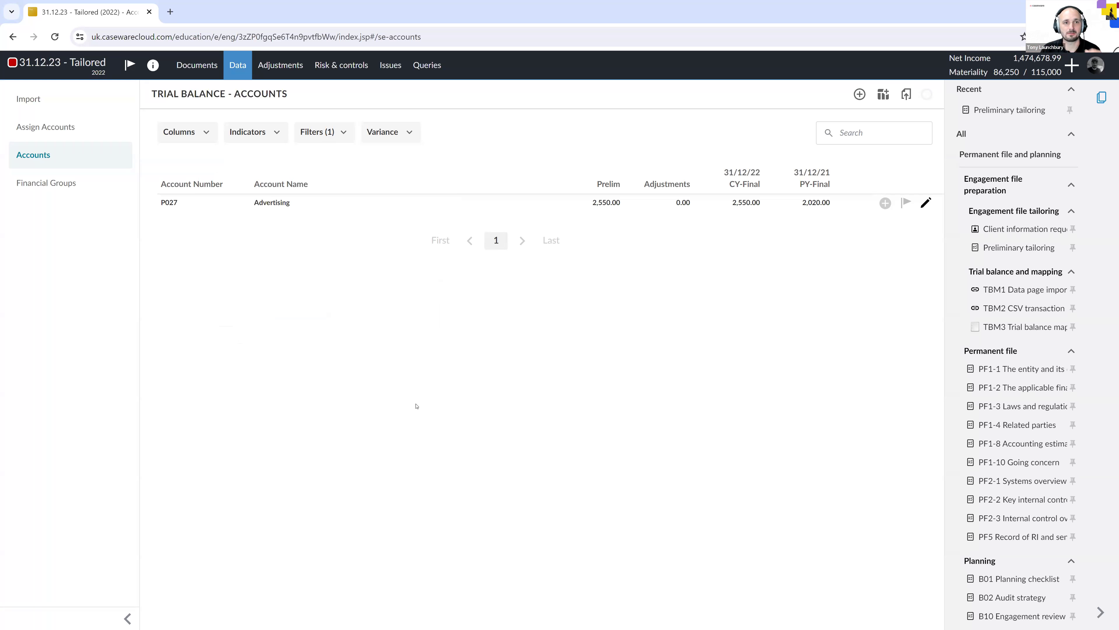
Open B40 Audit programmes required from the documents list and review its C - Taxation section.
click(192, 70)
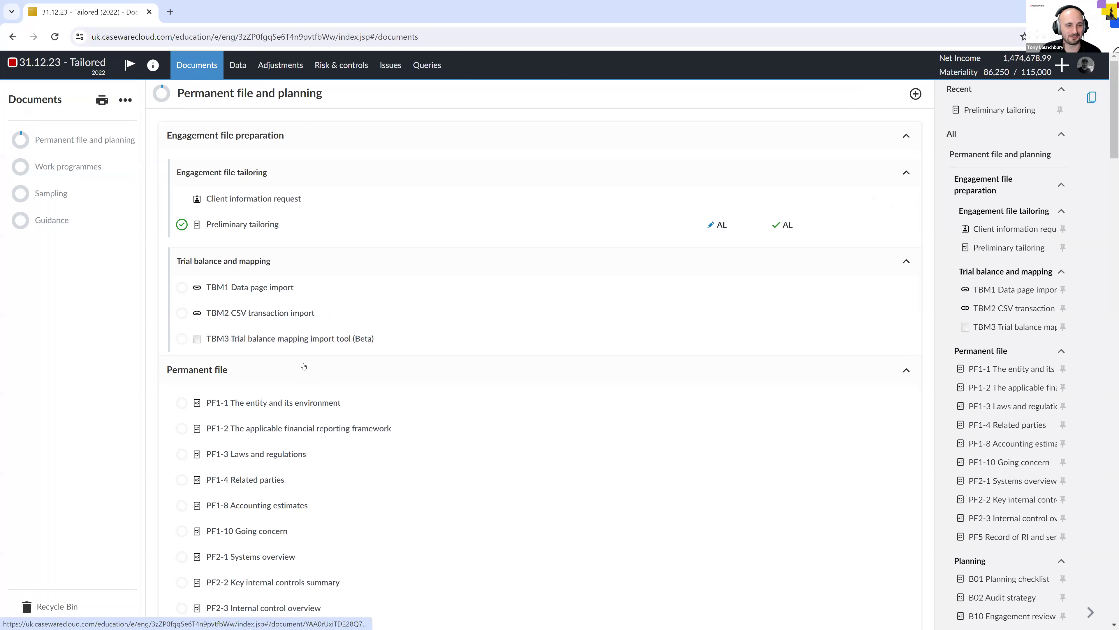
scroll(304, 367, down, 10)
scroll(303, 369, down, 7)
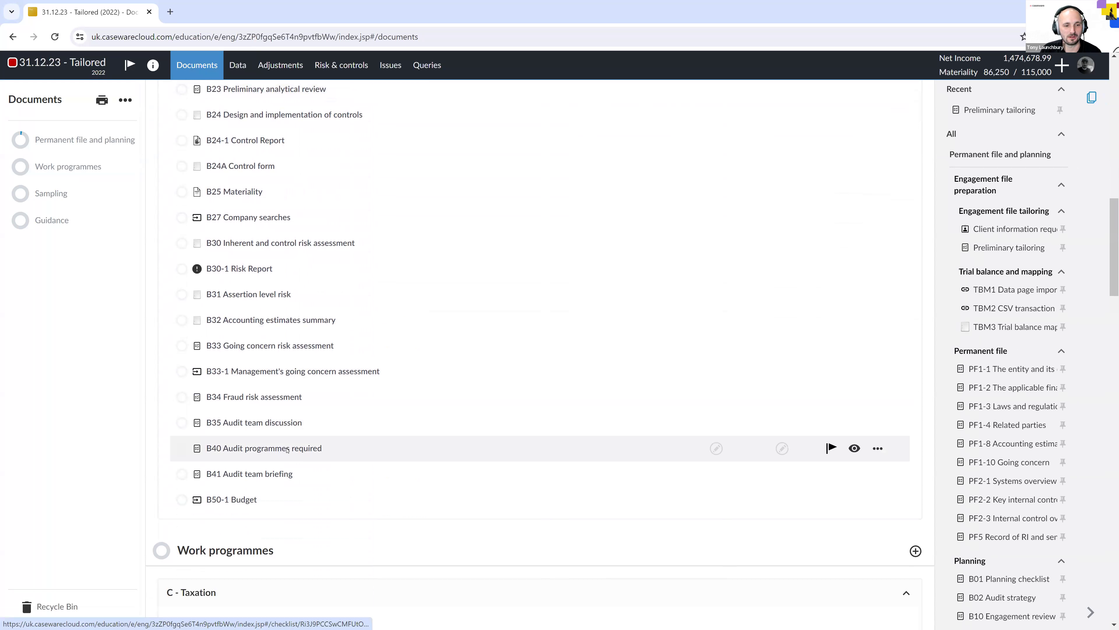
click(287, 449)
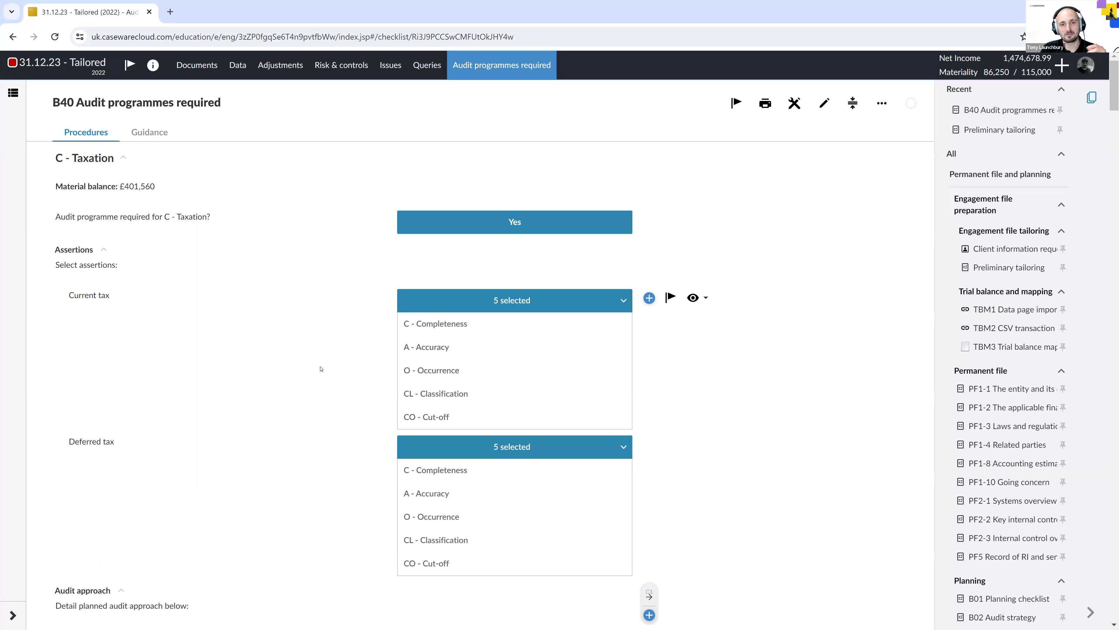
scroll(321, 366, down, 6)
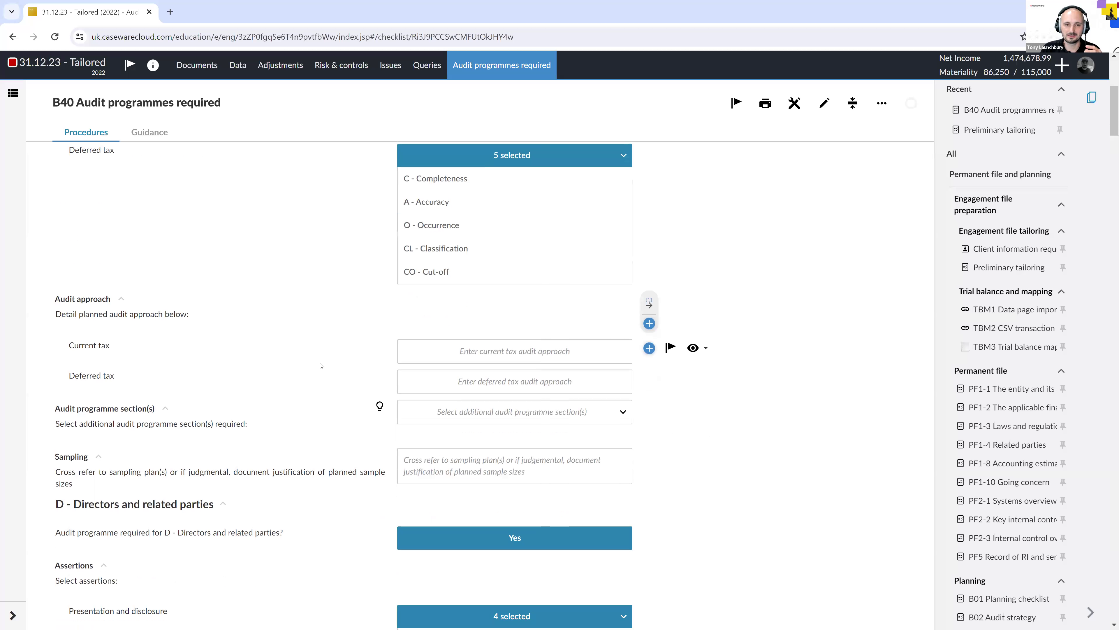
scroll(195, 447, down, 1)
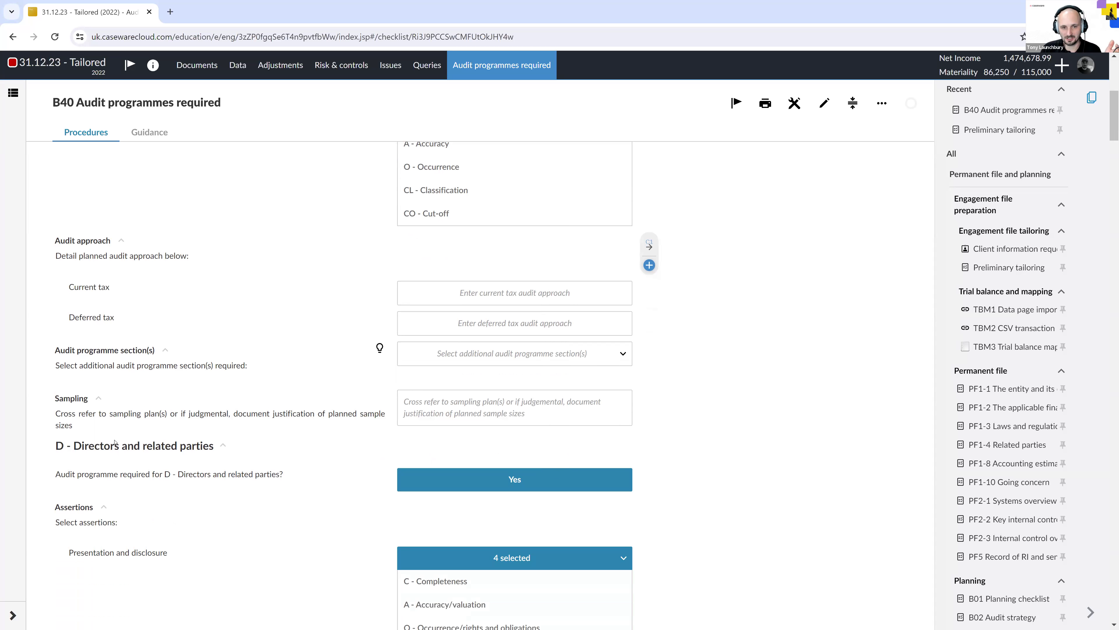
Show B40's document map and examine the VAT, Creditors, Wages, salaries and pensions, and Intangible fixed assets sections.
click(18, 98)
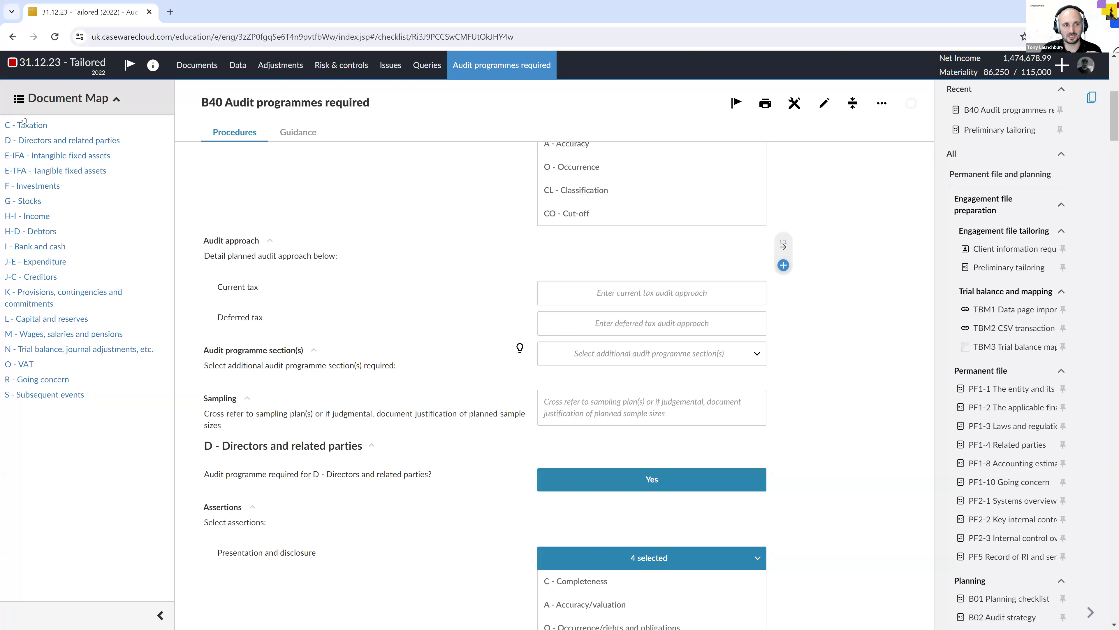
click(47, 364)
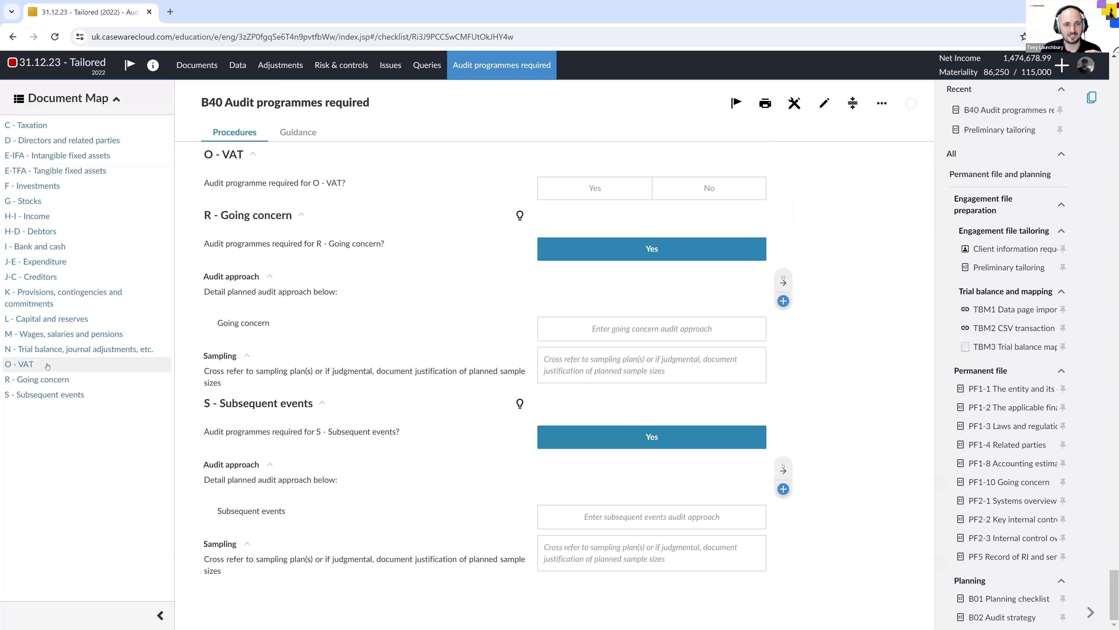
click(39, 276)
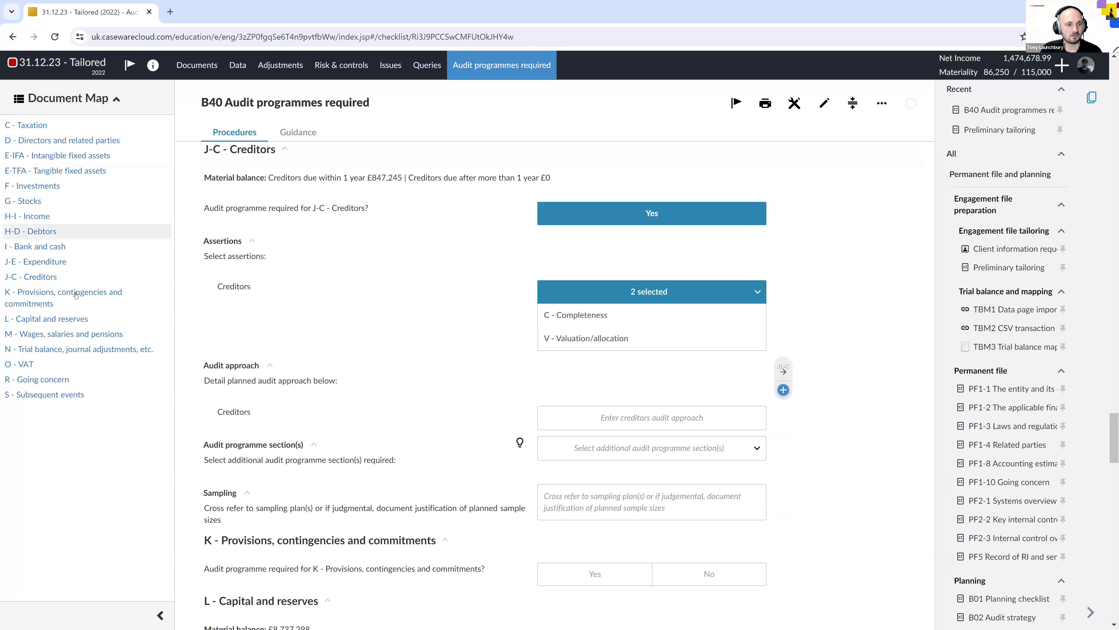
click(93, 333)
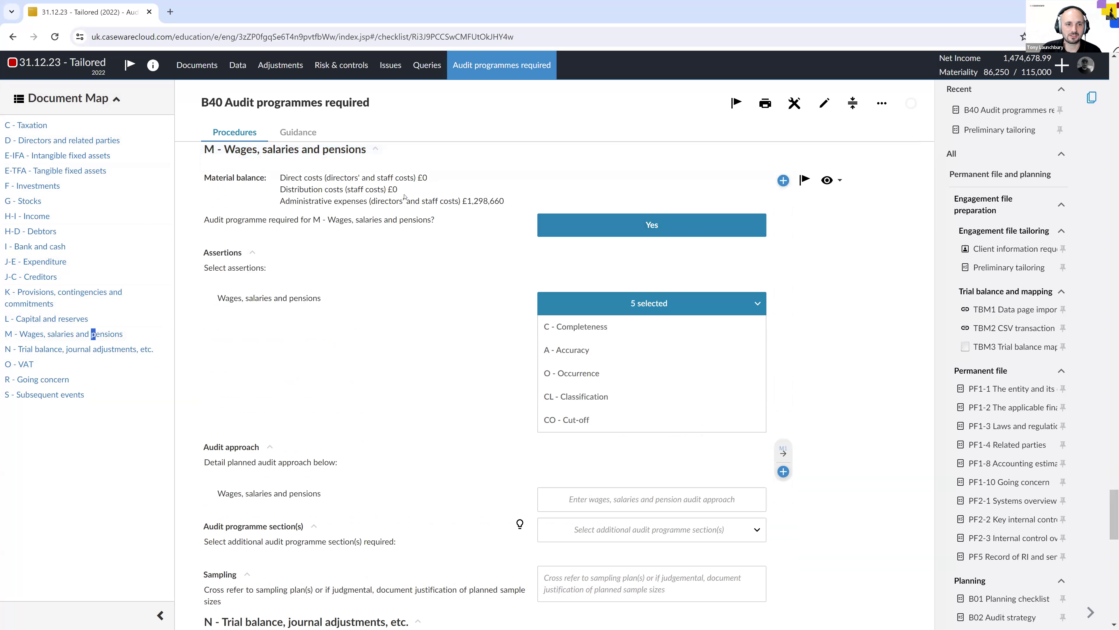
scroll(282, 232, up, 1)
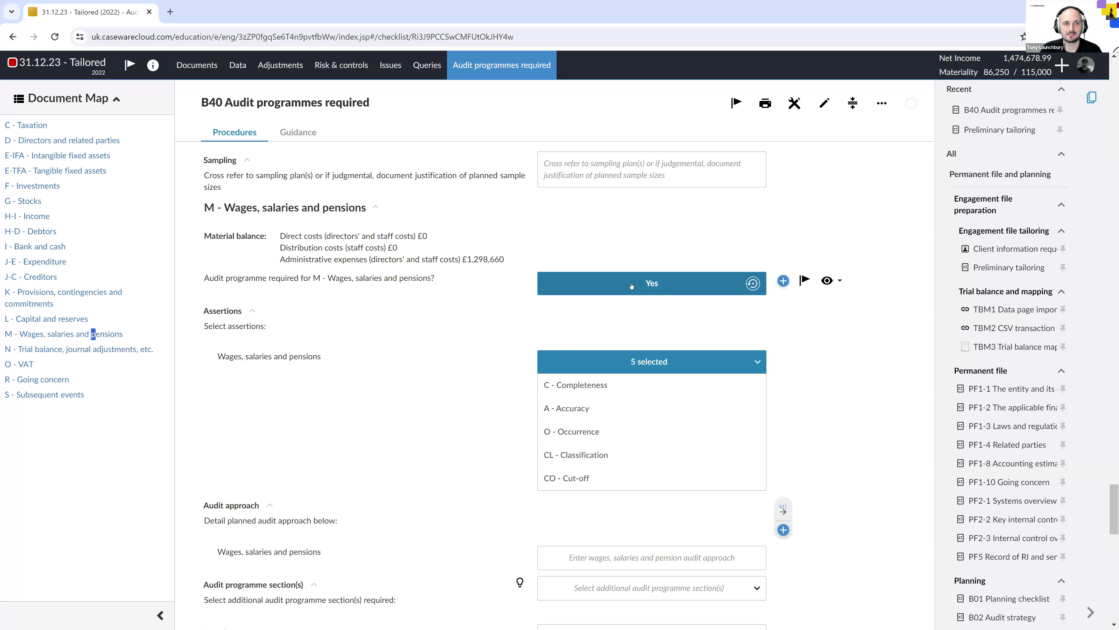
click(69, 160)
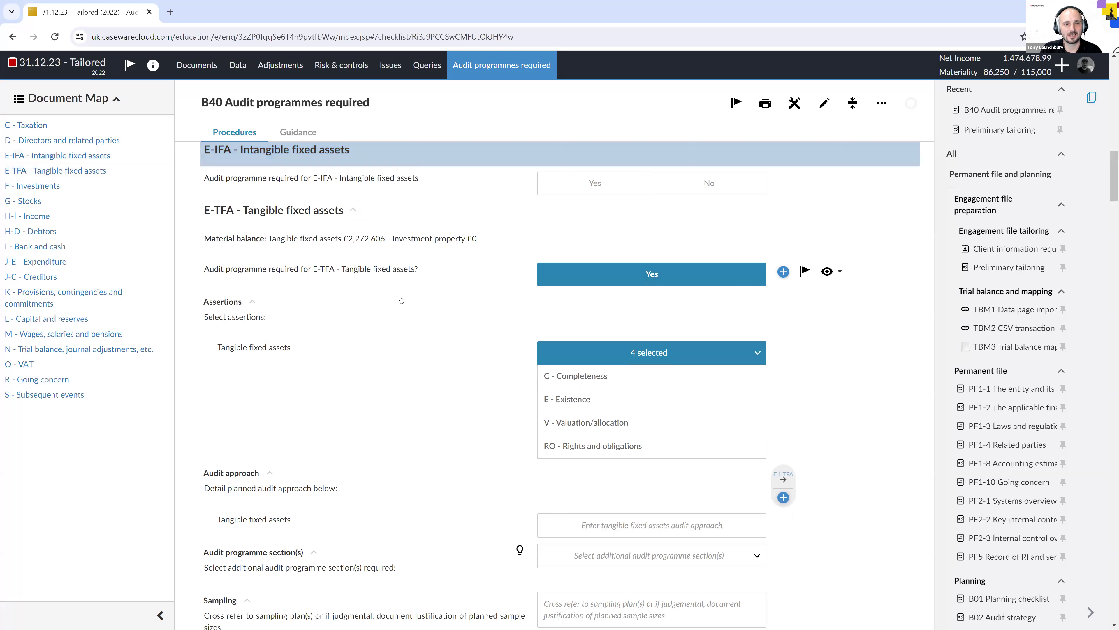
scroll(473, 335, up, 3)
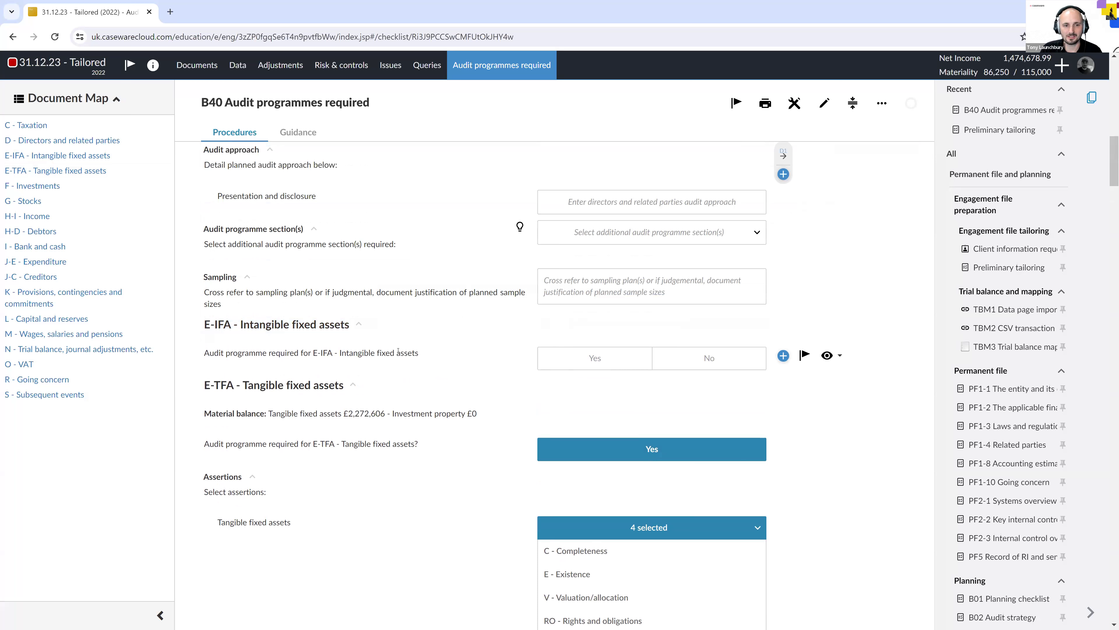
Open the trial balance data in a second browser tab and display its financial groups.
right_click(238, 66)
click(282, 75)
click(226, 7)
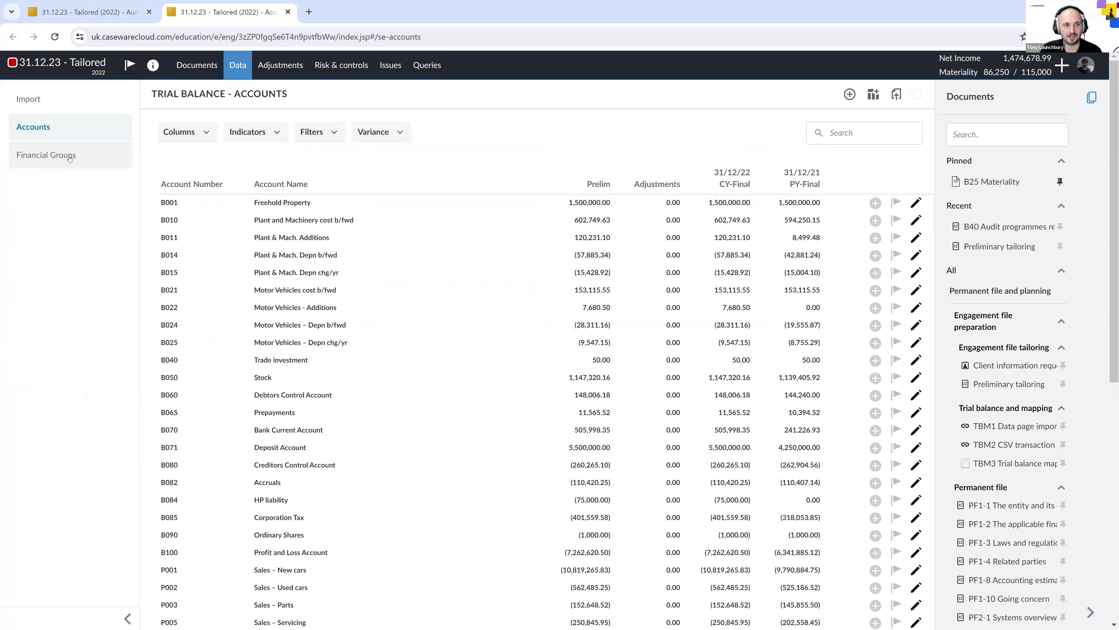
click(69, 157)
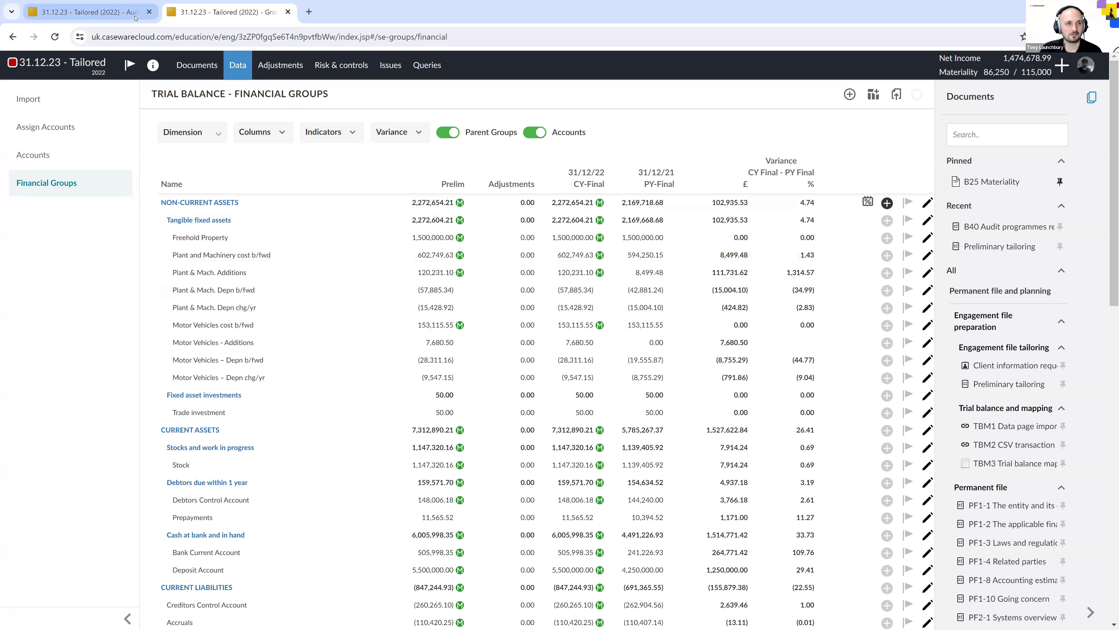
Compare B40's E-TFA - Tangible fixed assets and F - Investments sections with the trial balance financial groups.
click(114, 12)
click(55, 171)
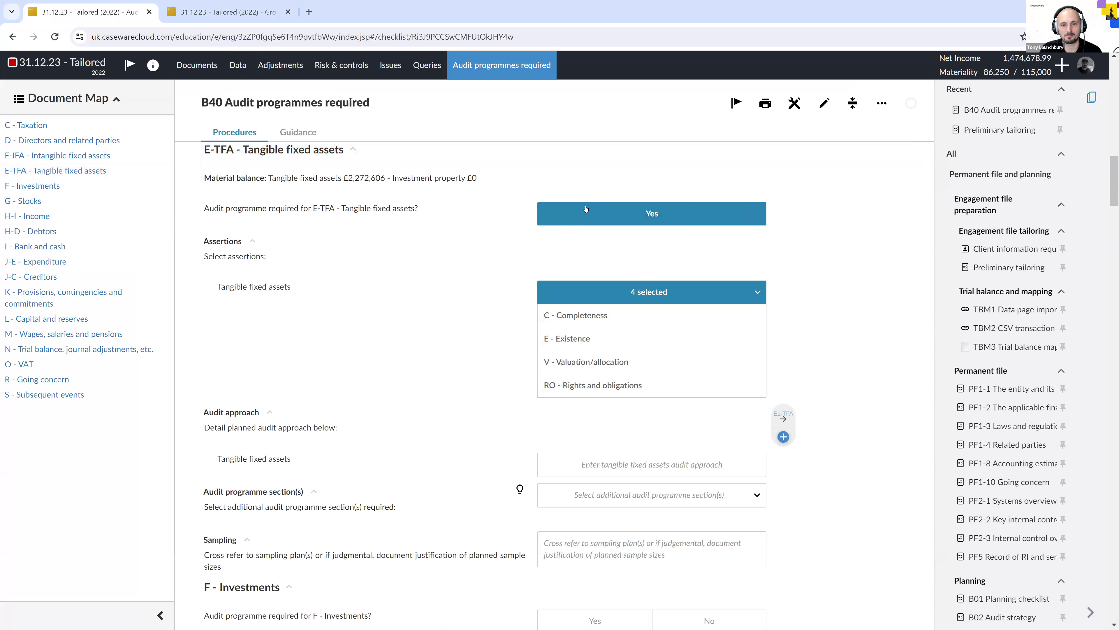
click(32, 185)
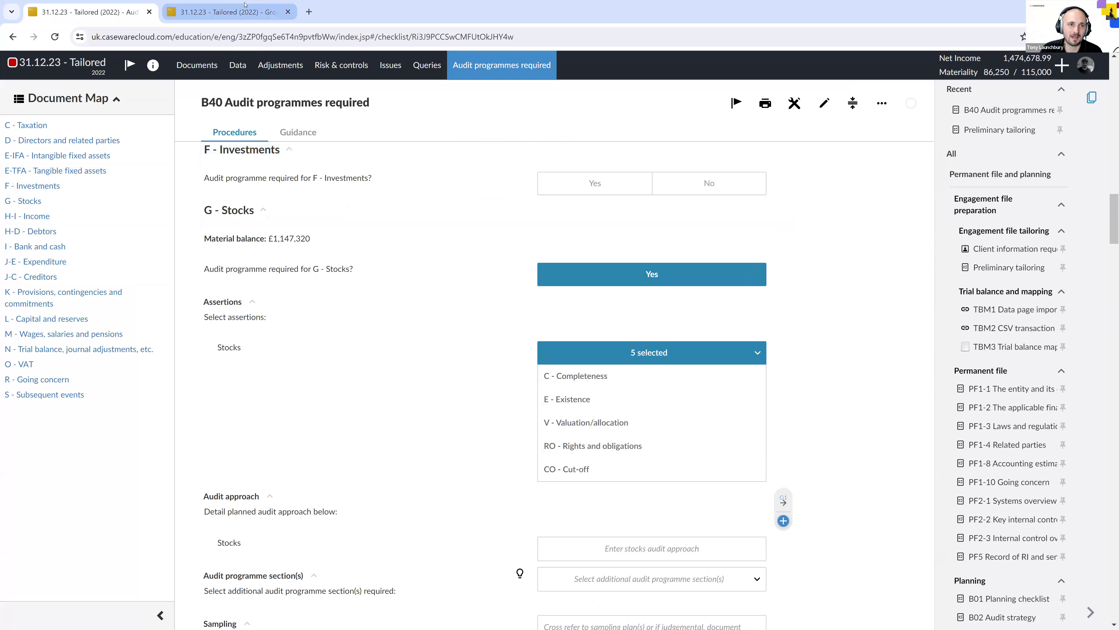
click(245, 13)
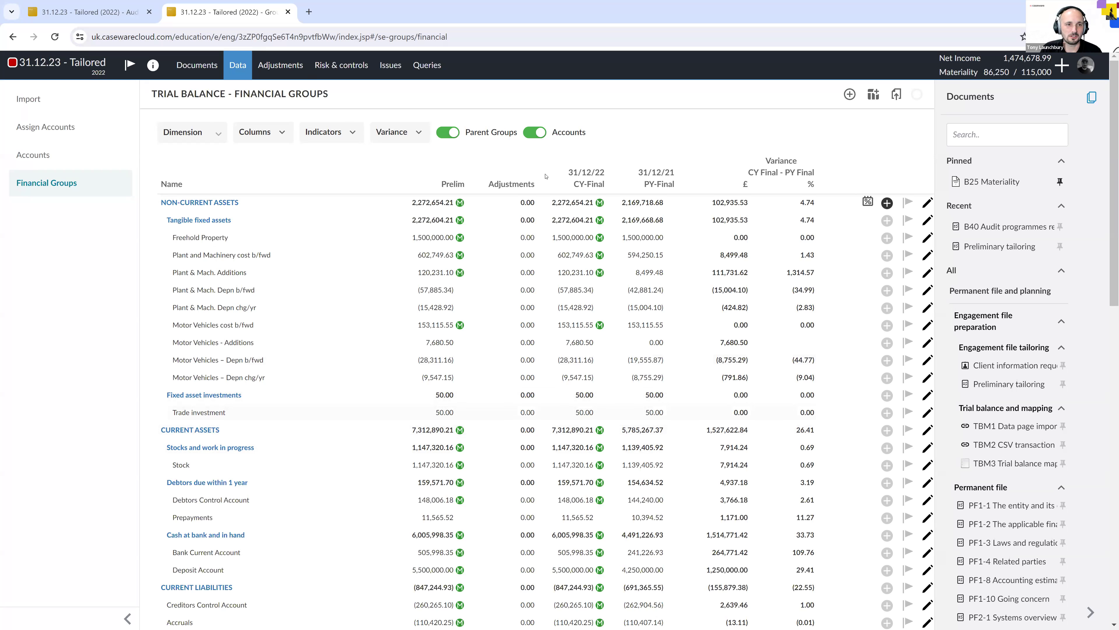
click(71, 4)
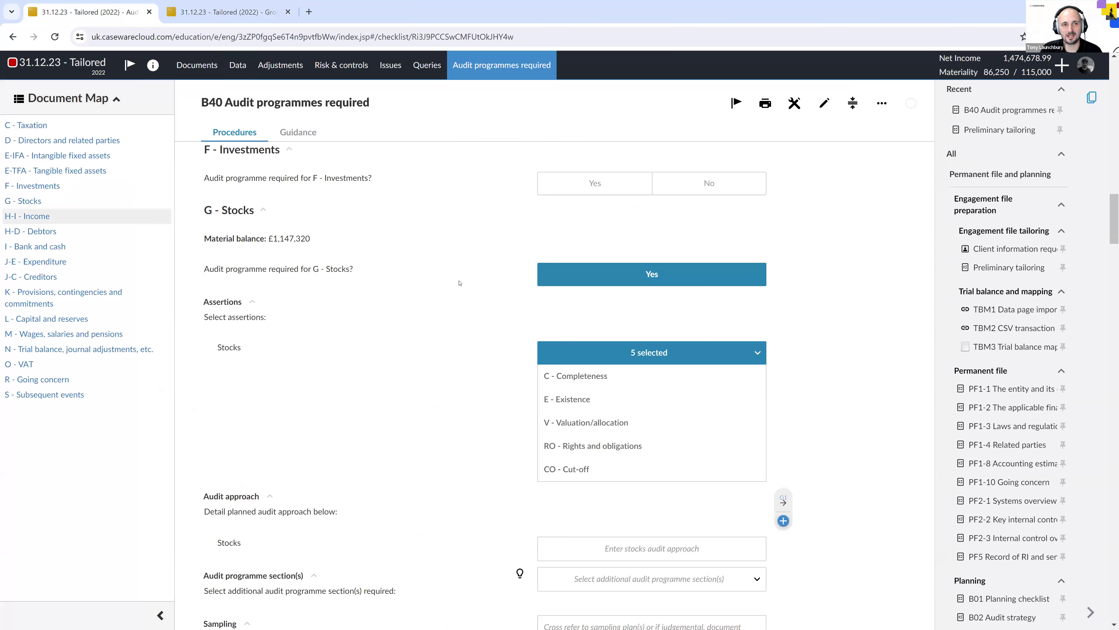
Answer No to the audit programme required for F - Investments and check the work programmes in the document list.
scroll(555, 237, up, 1)
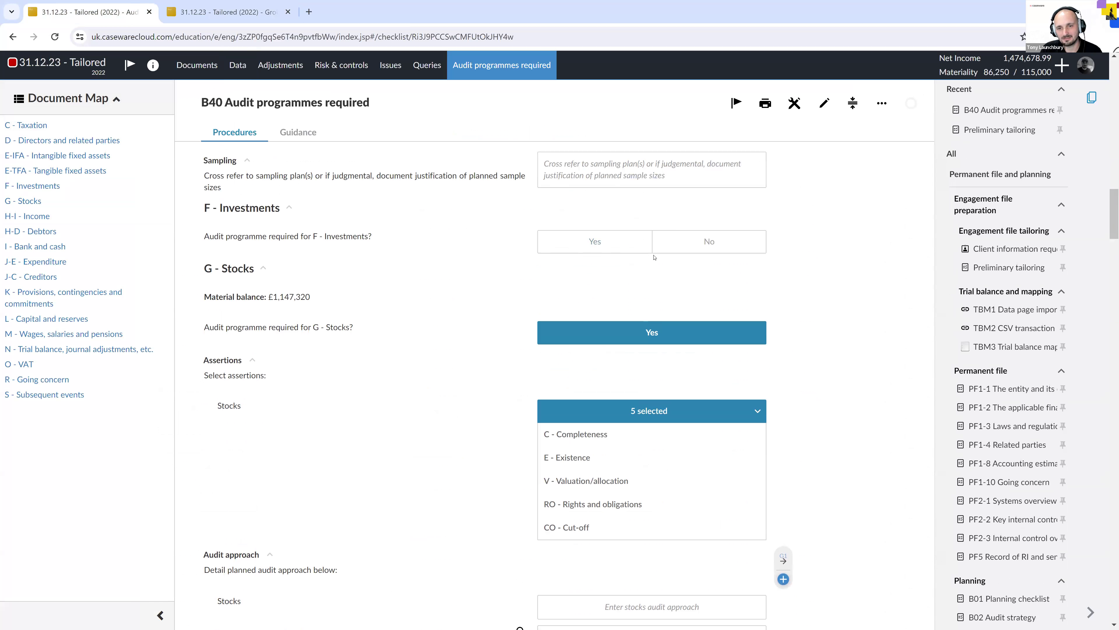
click(676, 250)
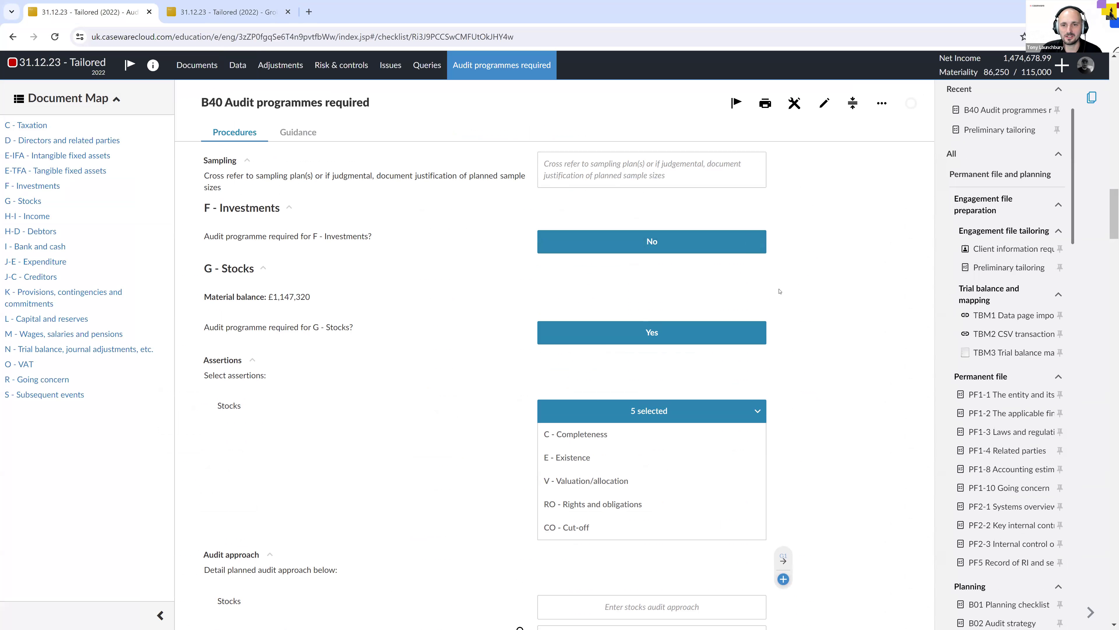
scroll(1041, 303, down, 10)
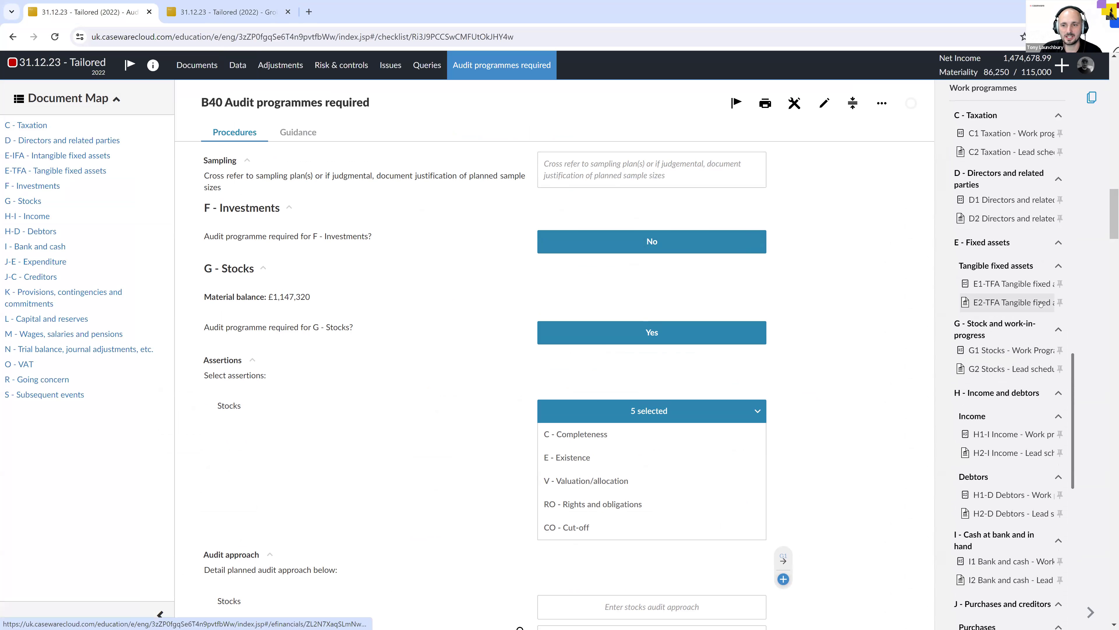
scroll(1041, 304, down, 5)
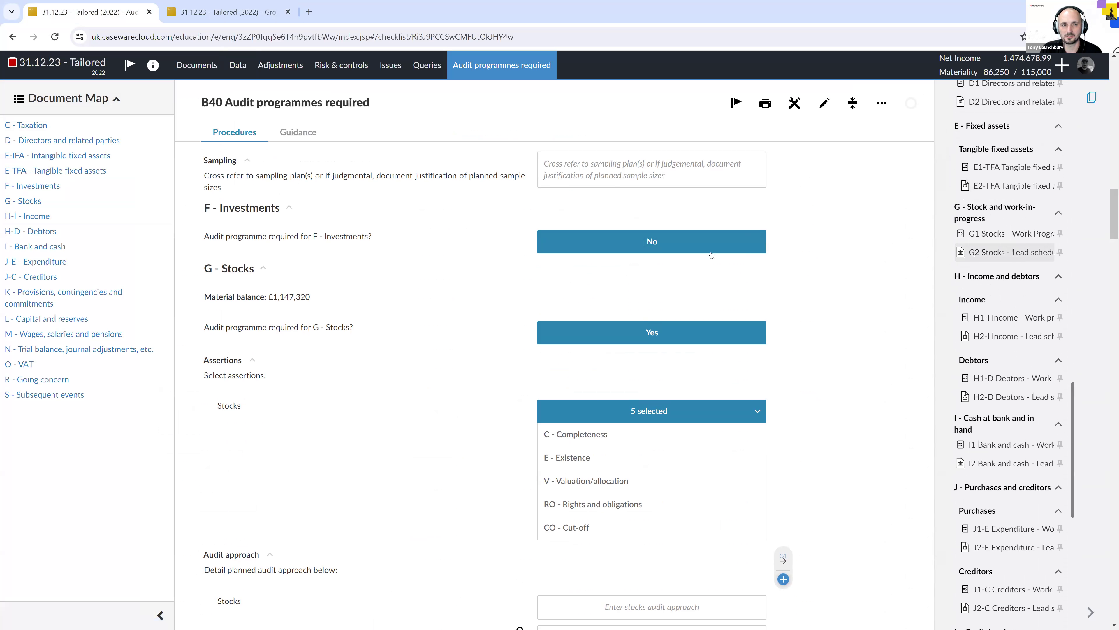
Try Yes as the F - Investments audit programme answer and return it to No.
click(599, 243)
click(599, 243)
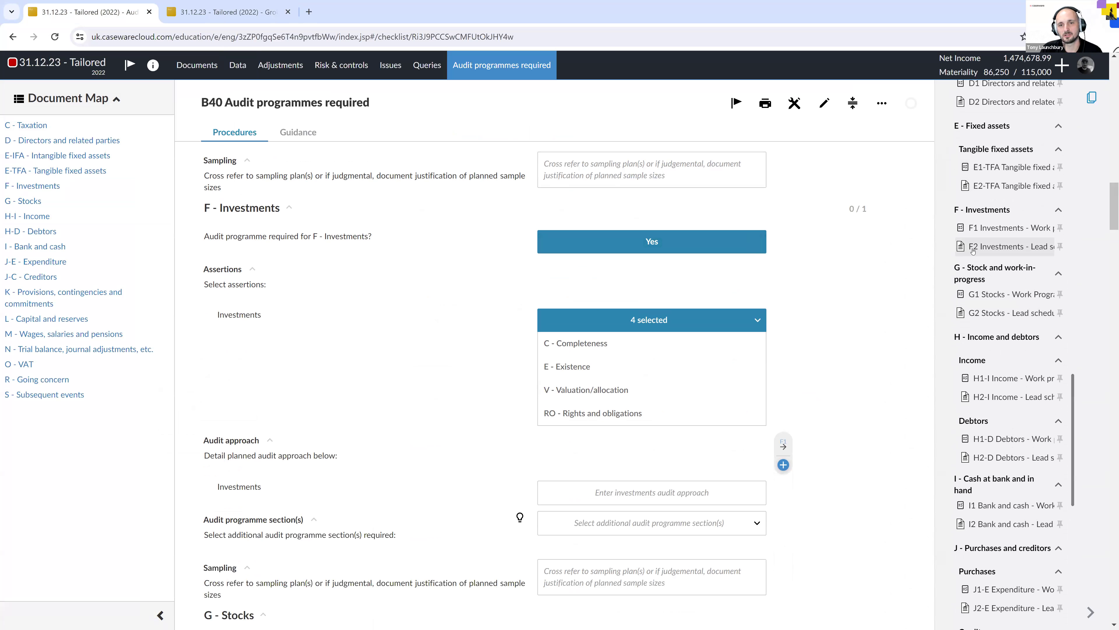
mouse_move(633, 248)
click(701, 248)
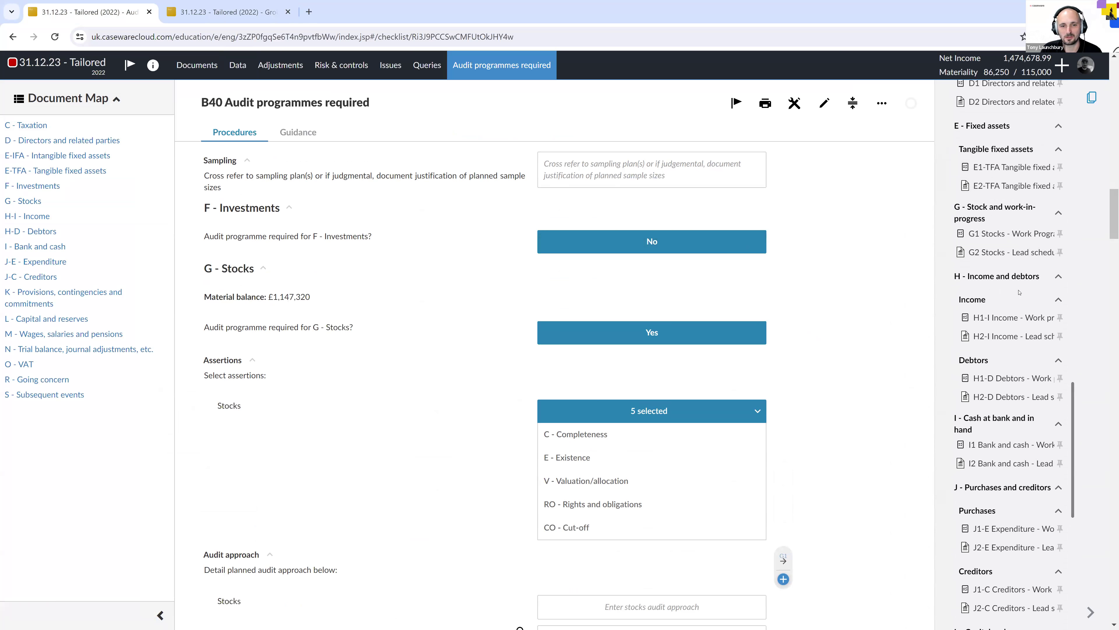
Select D - Analytical procedures and E - Tests of detail as additional audit programme sections for M - Wages, salaries and pensions.
click(36, 334)
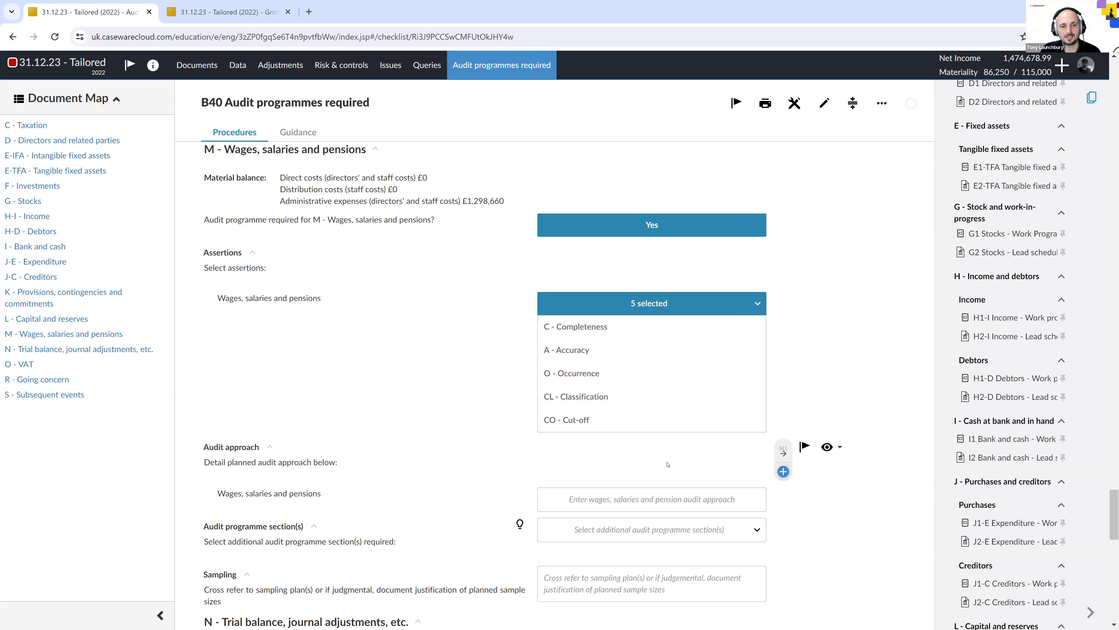
scroll(659, 460, down, 3)
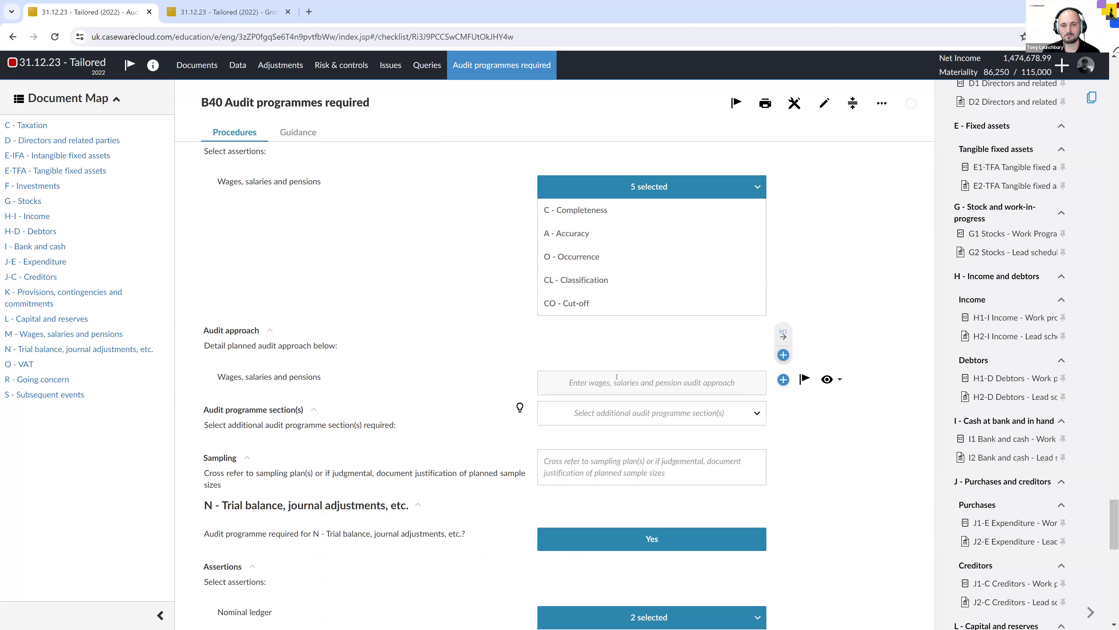
click(600, 380)
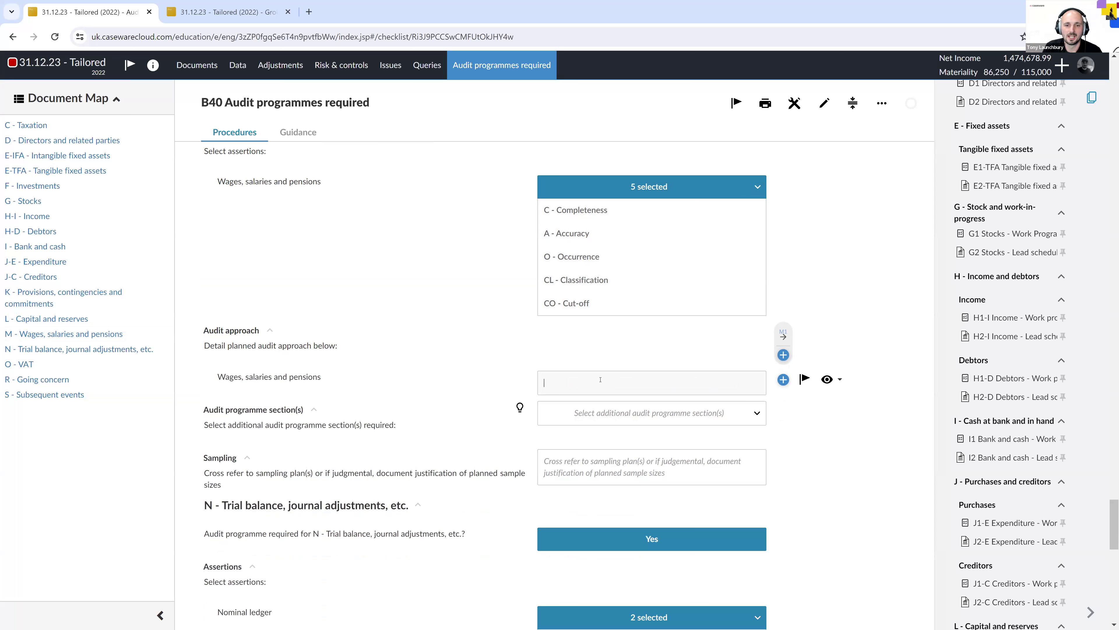
click(673, 420)
click(675, 418)
click(676, 418)
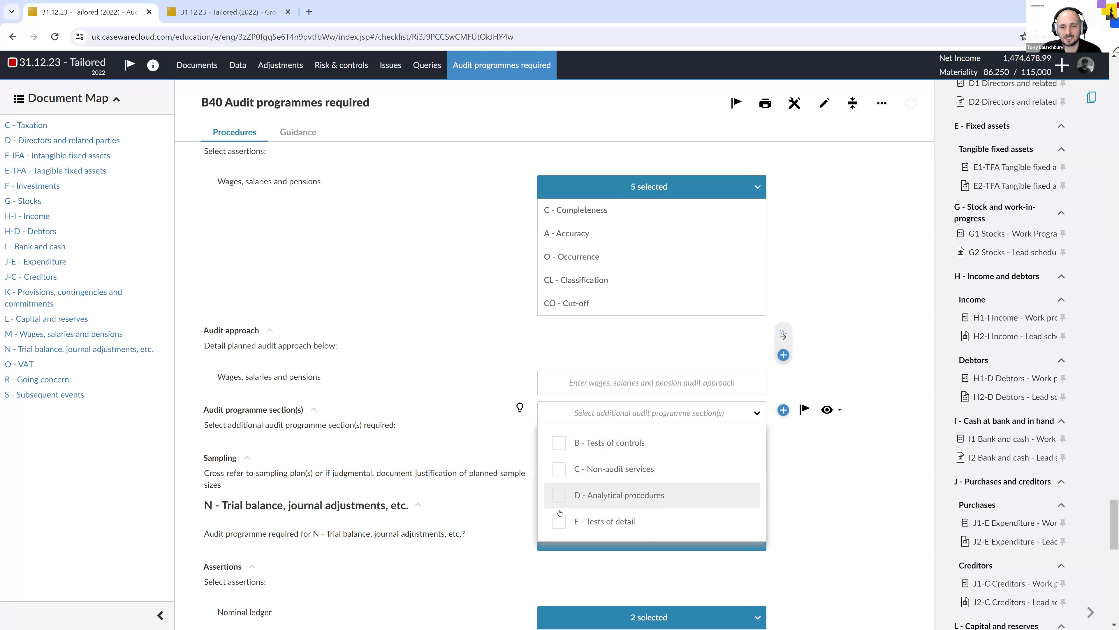
click(558, 496)
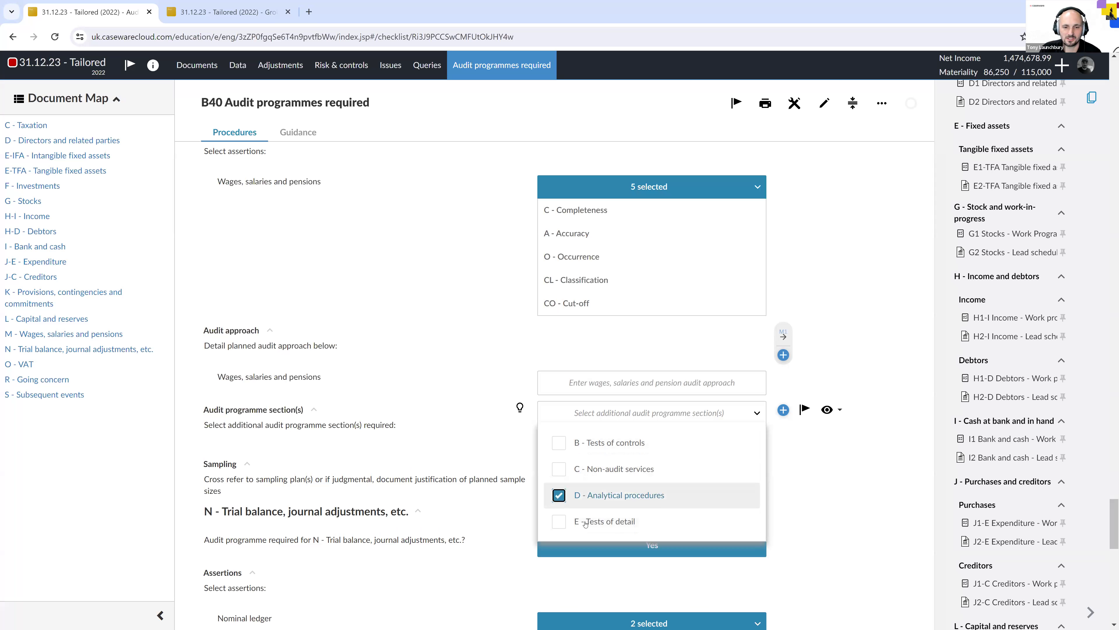
click(564, 522)
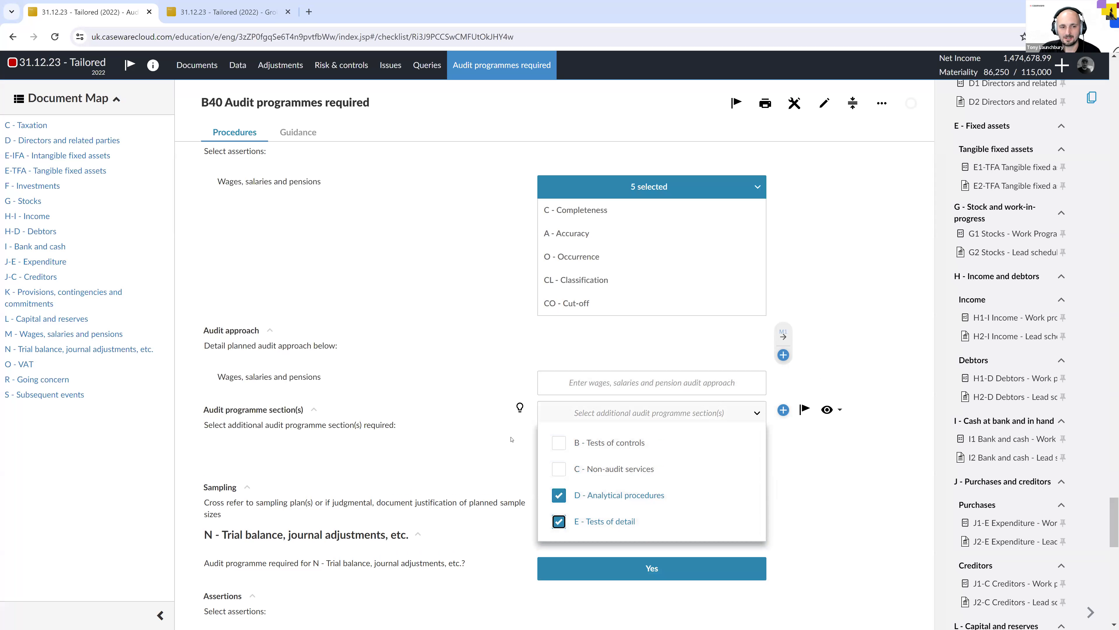
Read the guidance on the wages audit programme sections and review the N - Trial balance, journal adjustments section, then switch to the agenda slide.
click(520, 407)
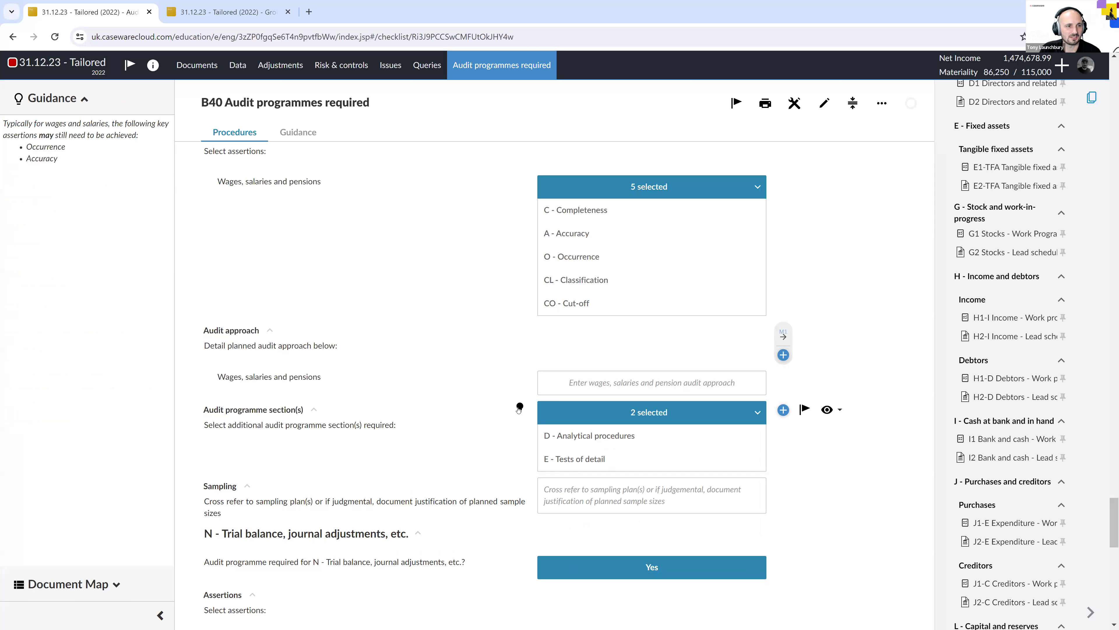
click(520, 407)
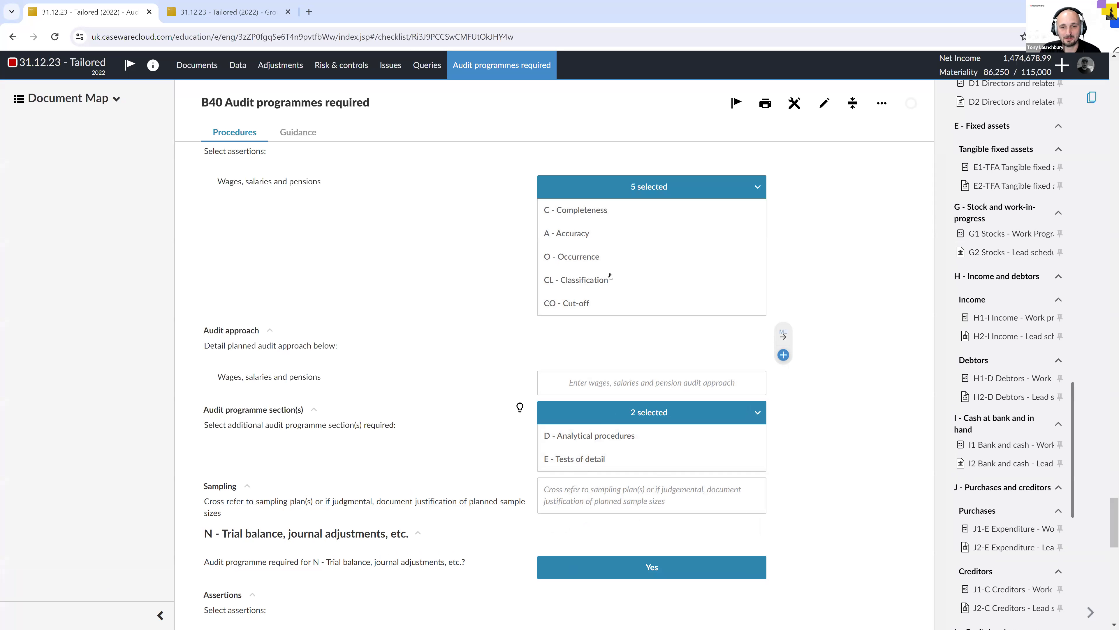
scroll(586, 441, down, 5)
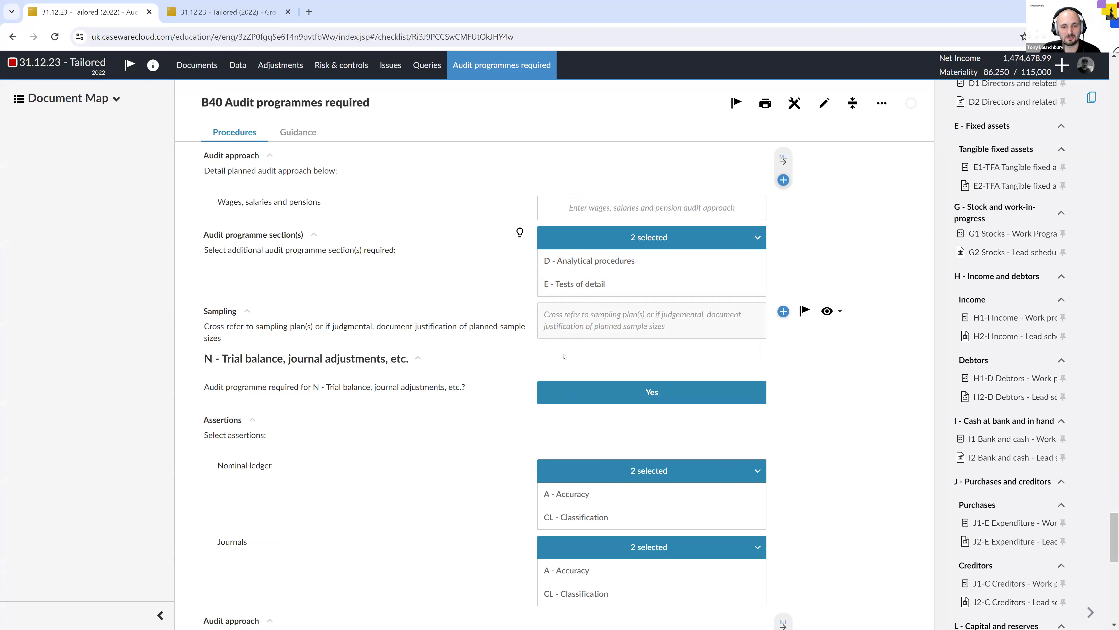
scroll(581, 497, down, 5)
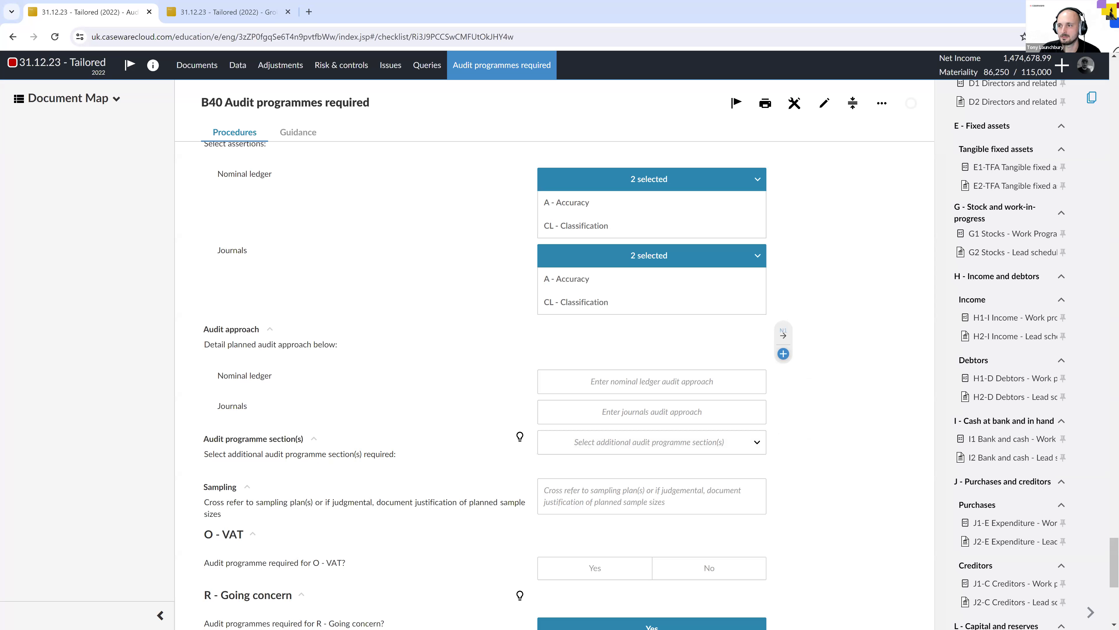
key(alt+Tab)
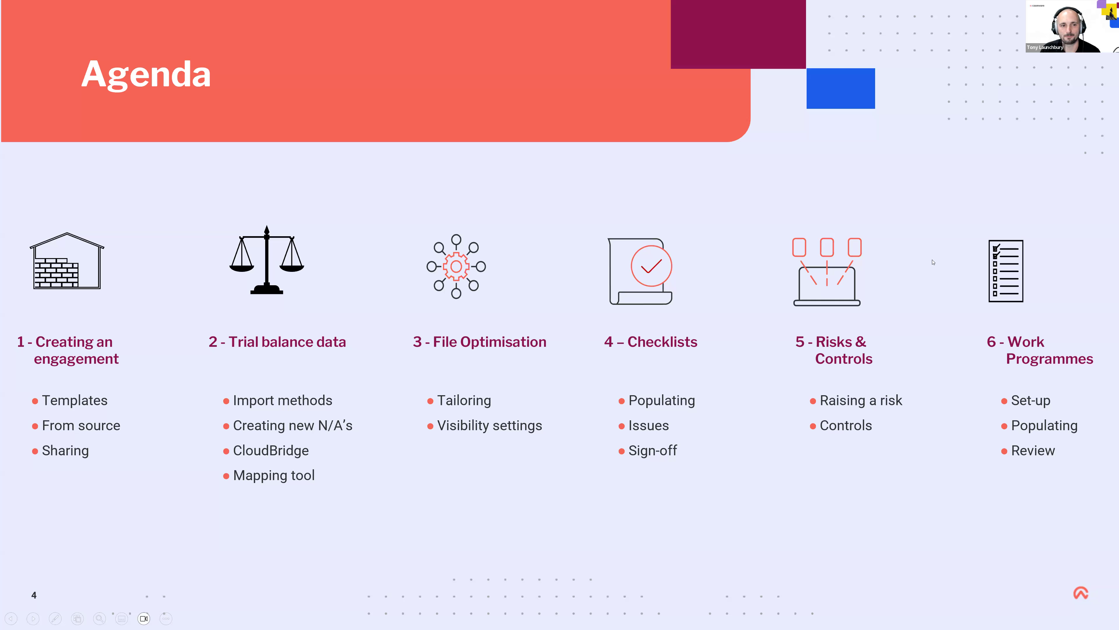
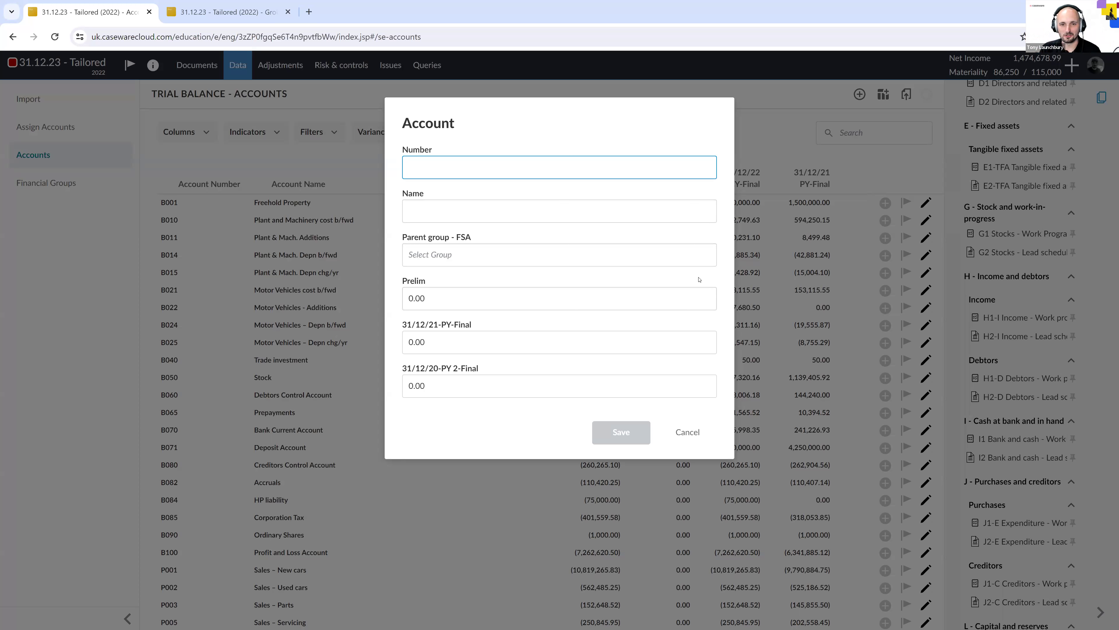
Dismiss the blank account form and try starting a new adjustment from the trial balance accounts, then cancel it.
click(670, 434)
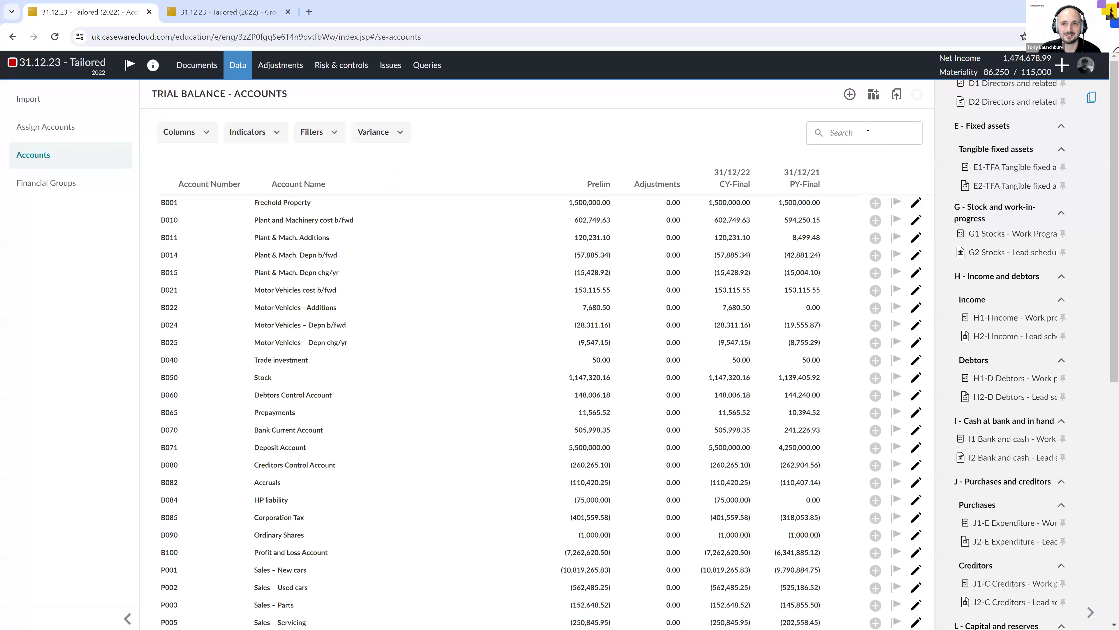
click(850, 95)
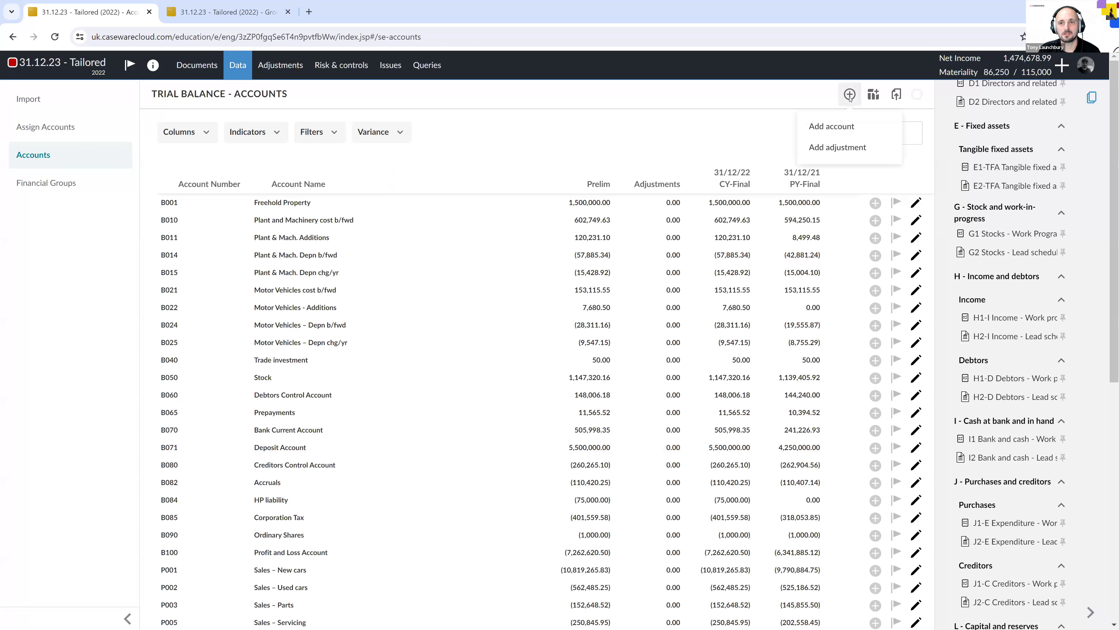
click(843, 149)
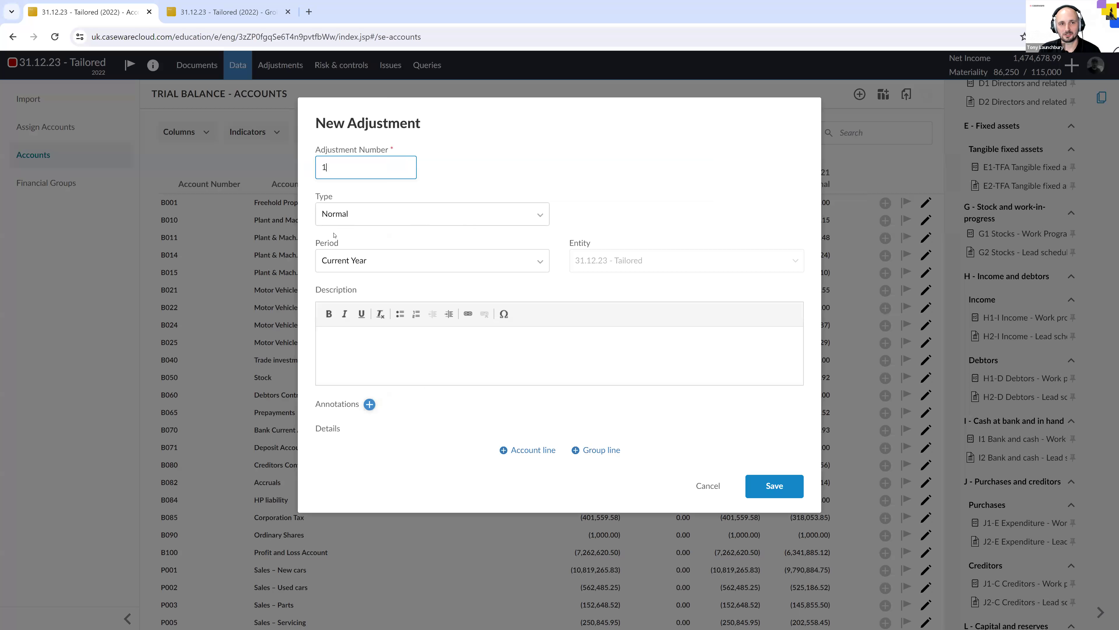
click(708, 485)
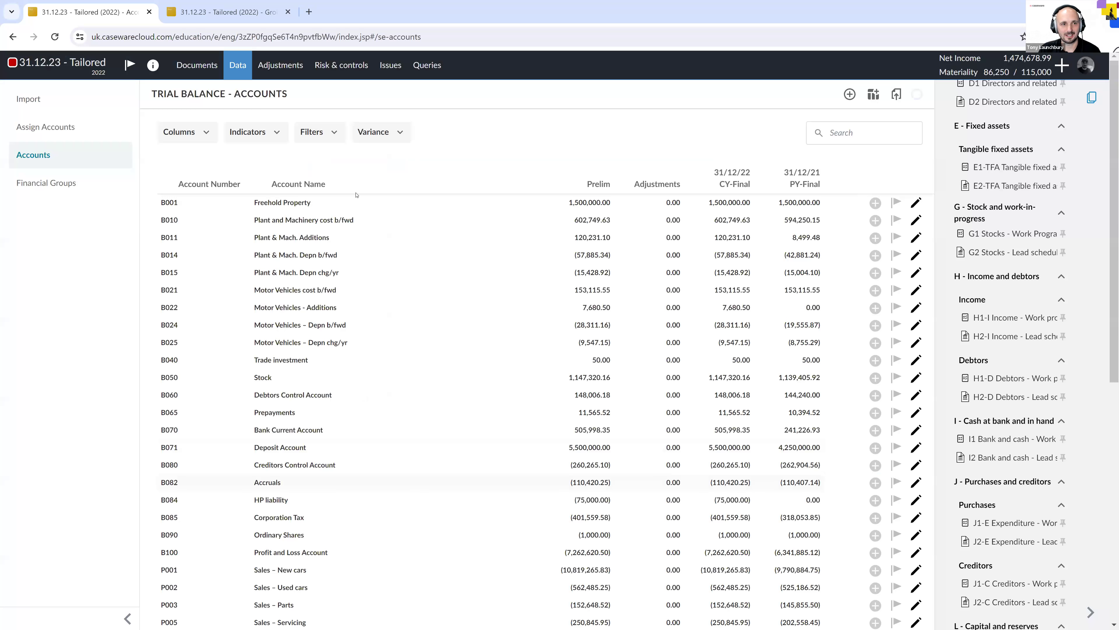
On the Adjustments page, try a new adjustment with an account line for B001 Freehold Property, then discard it.
click(267, 67)
click(51, 97)
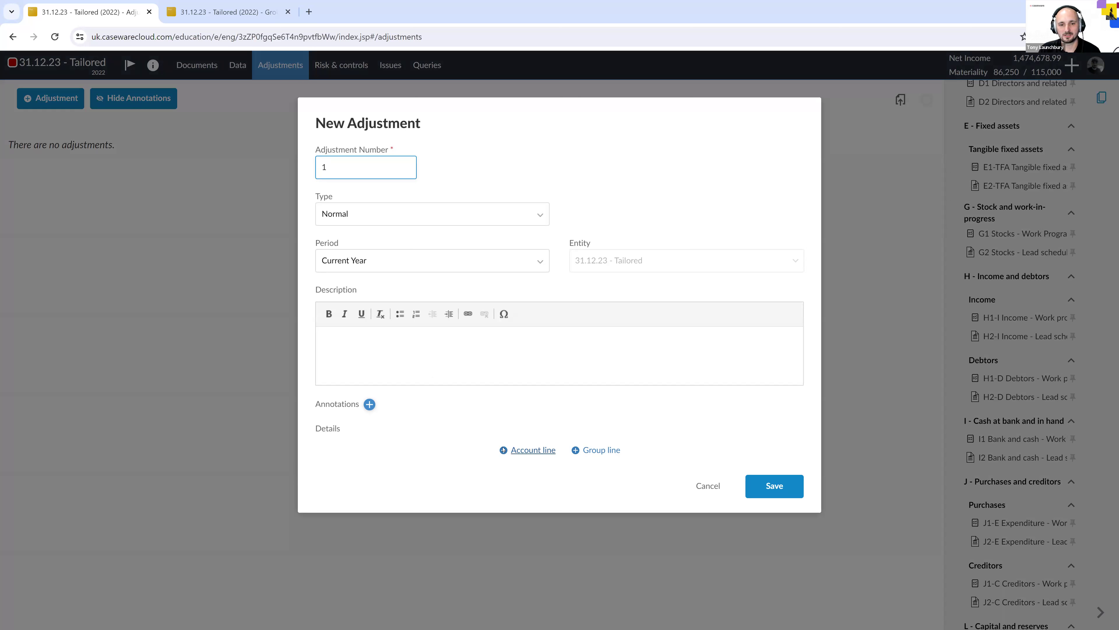
click(527, 450)
click(440, 462)
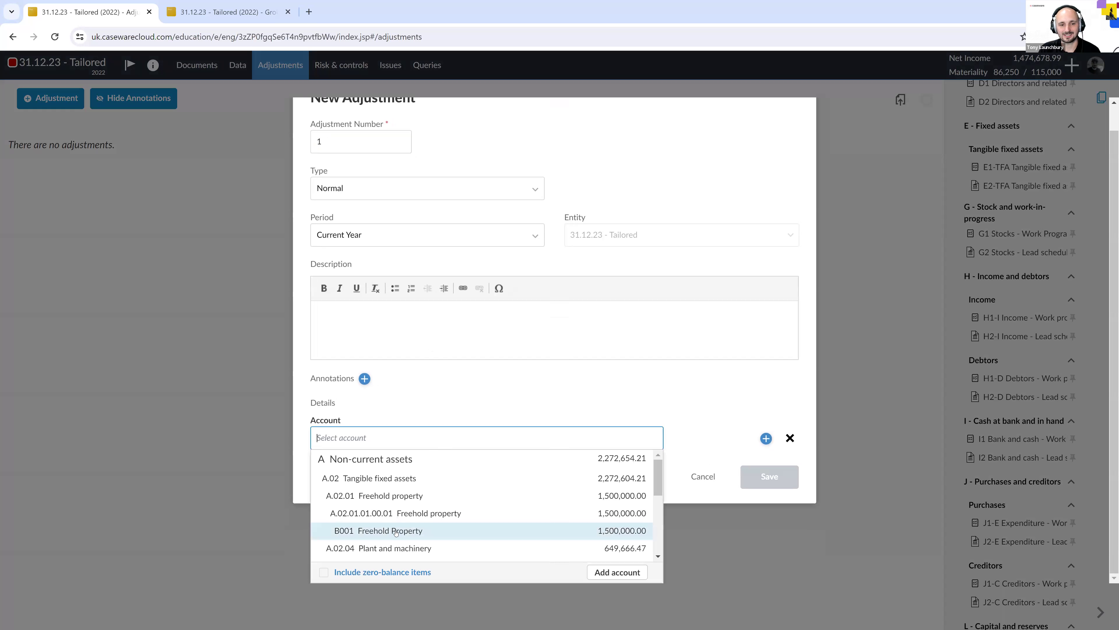
click(397, 532)
click(708, 522)
Start a new adjustment with a group line and look through the groupings in the default financial groups structure.
click(50, 98)
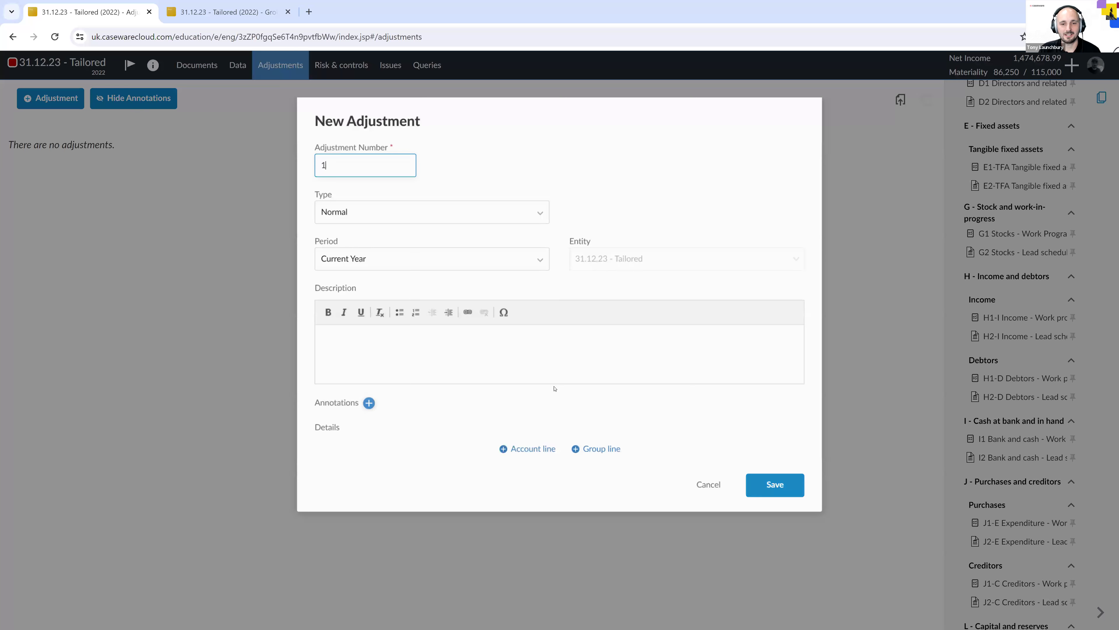
click(591, 451)
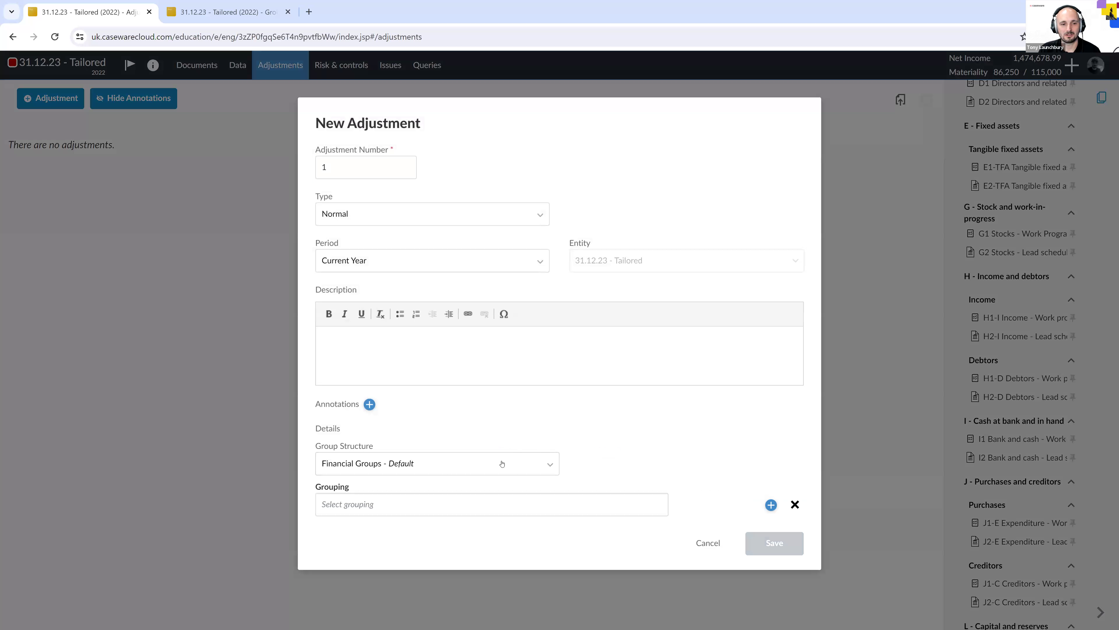
click(463, 504)
scroll(401, 492, down, 6)
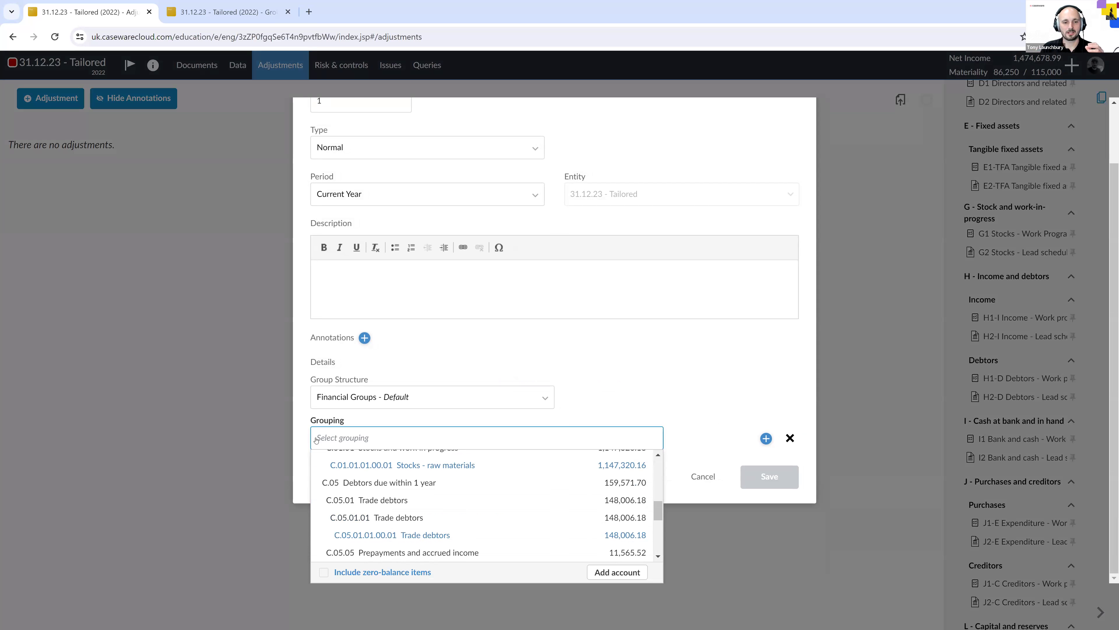
scroll(457, 494, down, 2)
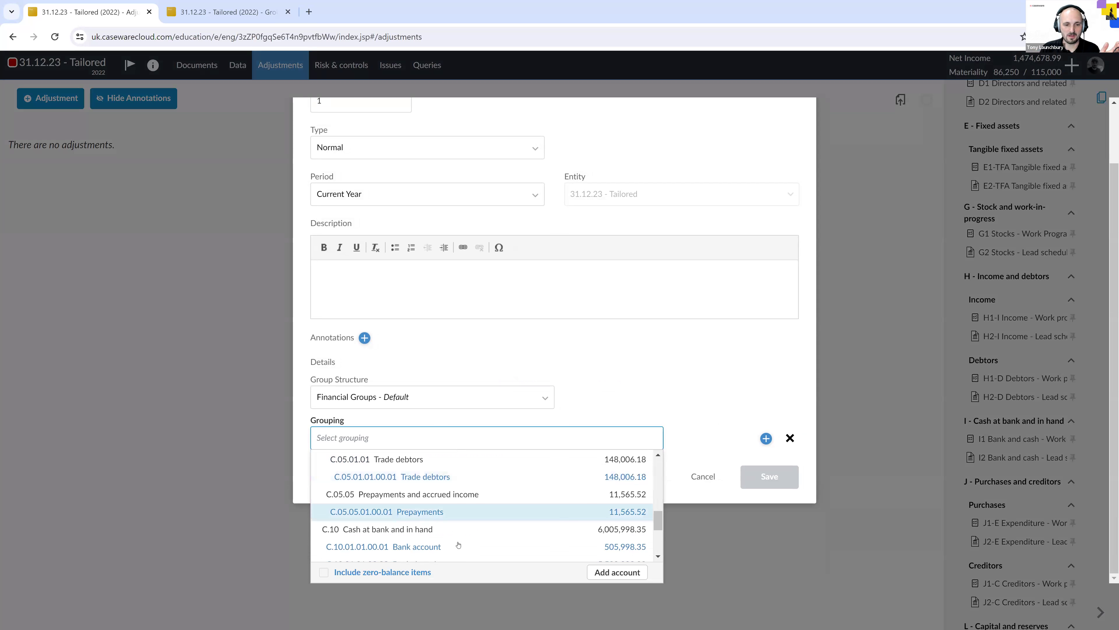
scroll(432, 537, down, 5)
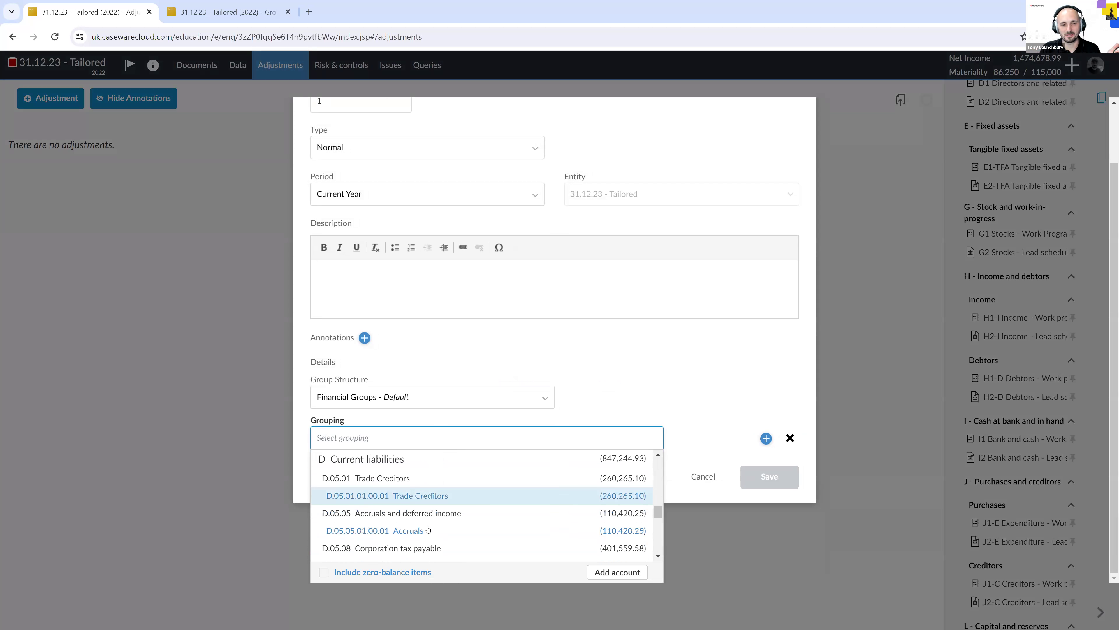
scroll(428, 528, down, 10)
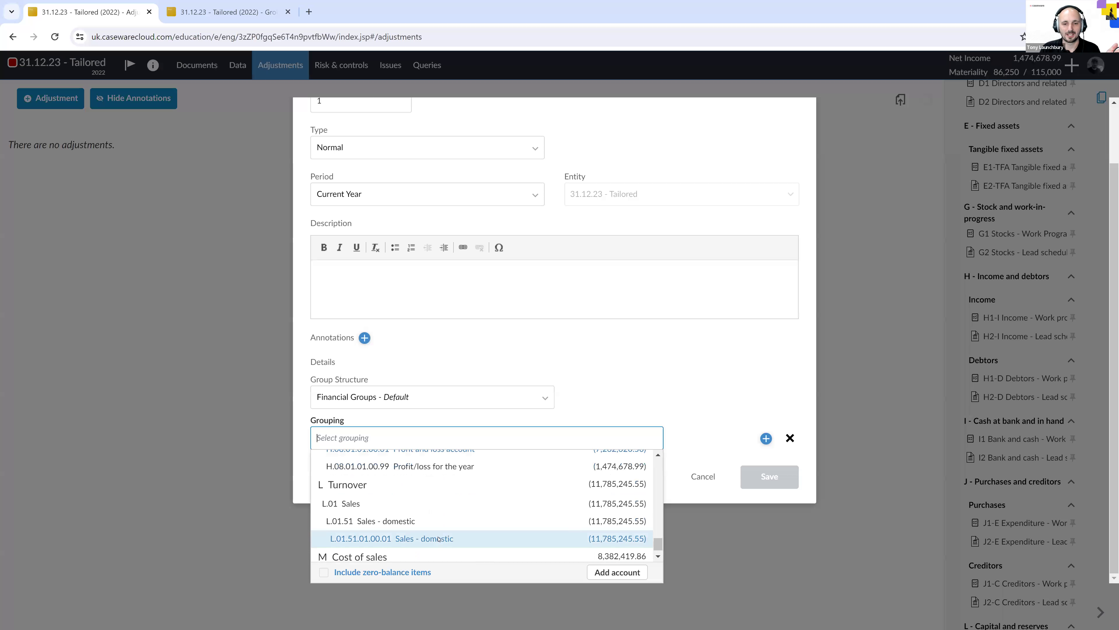
scroll(379, 483, down, 3)
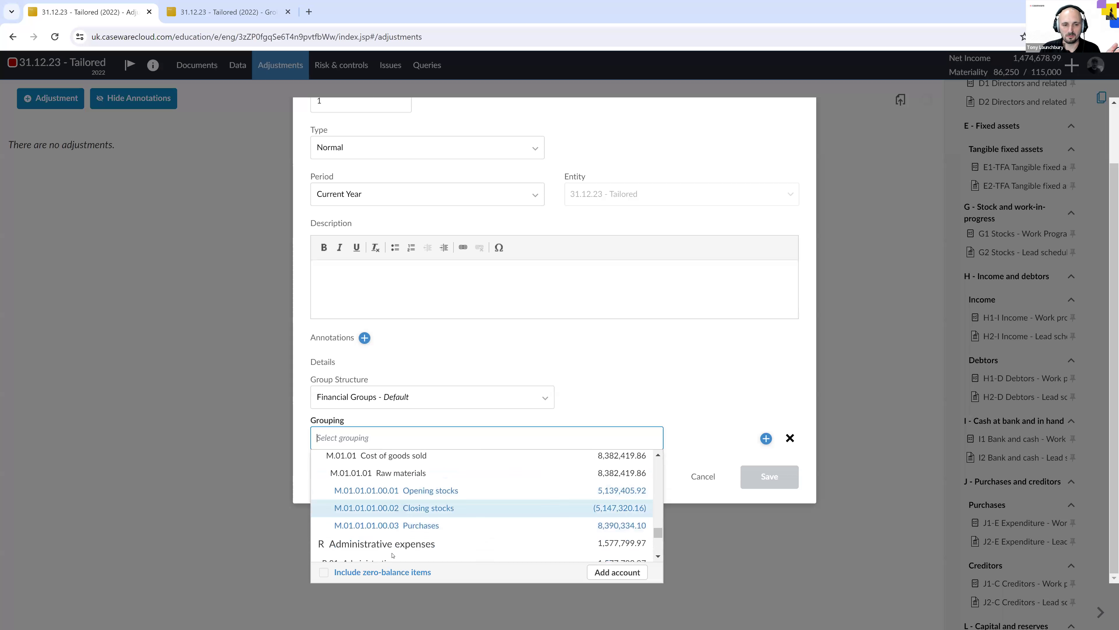
Include zero-balance items in the group line's grouping choices and browse the expanded list down to current liabilities.
click(325, 572)
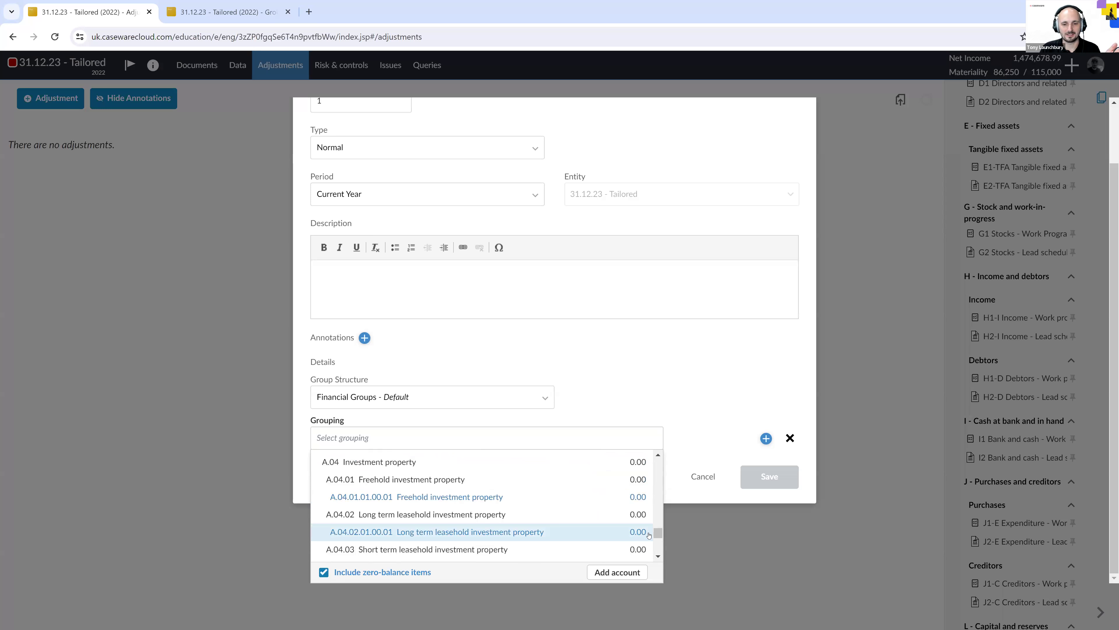
scroll(657, 543, down, 1)
scroll(656, 544, down, 2)
scroll(659, 529, up, 6)
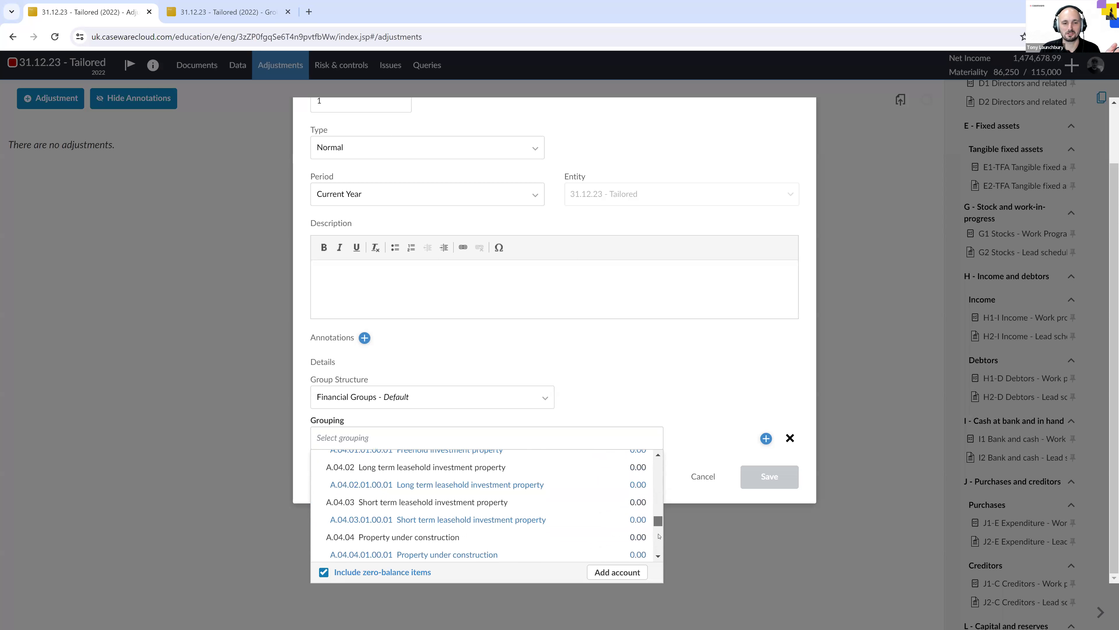
scroll(660, 519, down, 10)
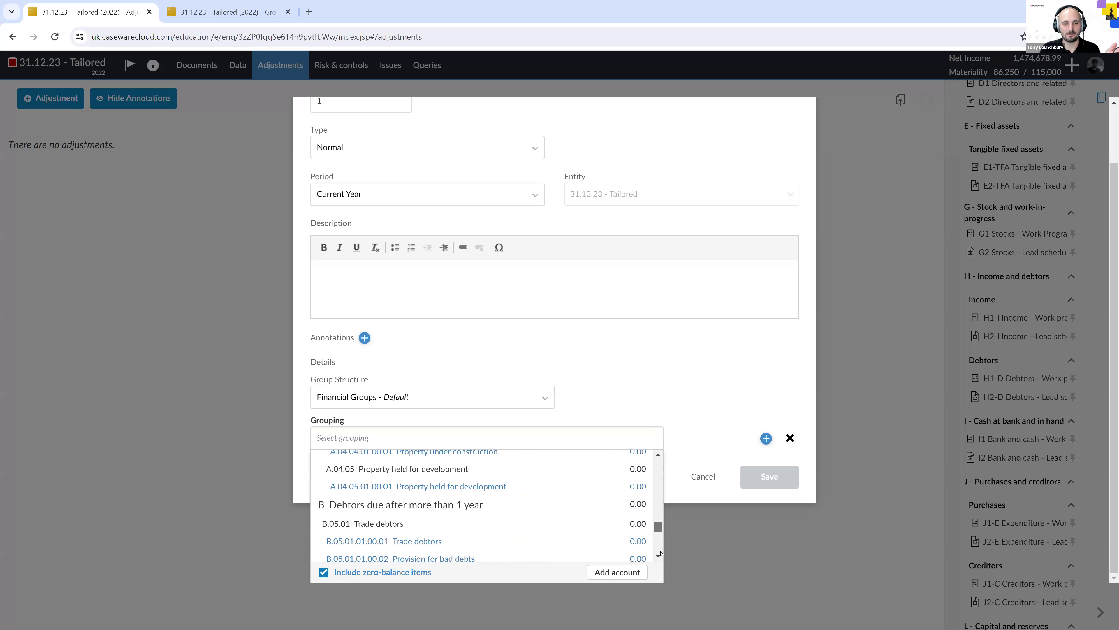
scroll(660, 567, down, 10)
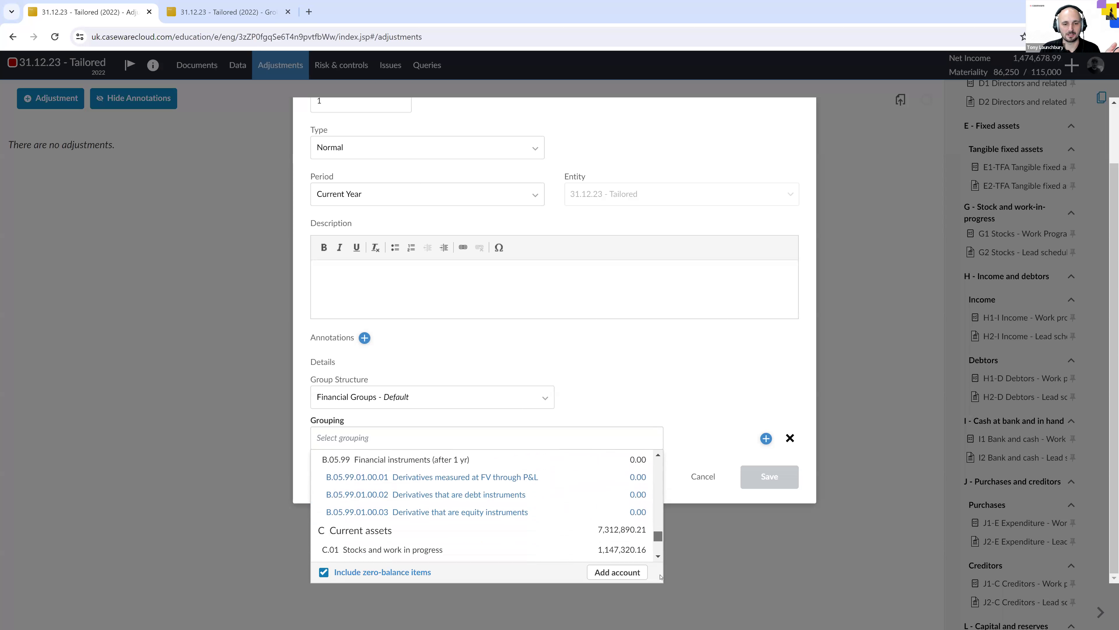
scroll(657, 536, down, 15)
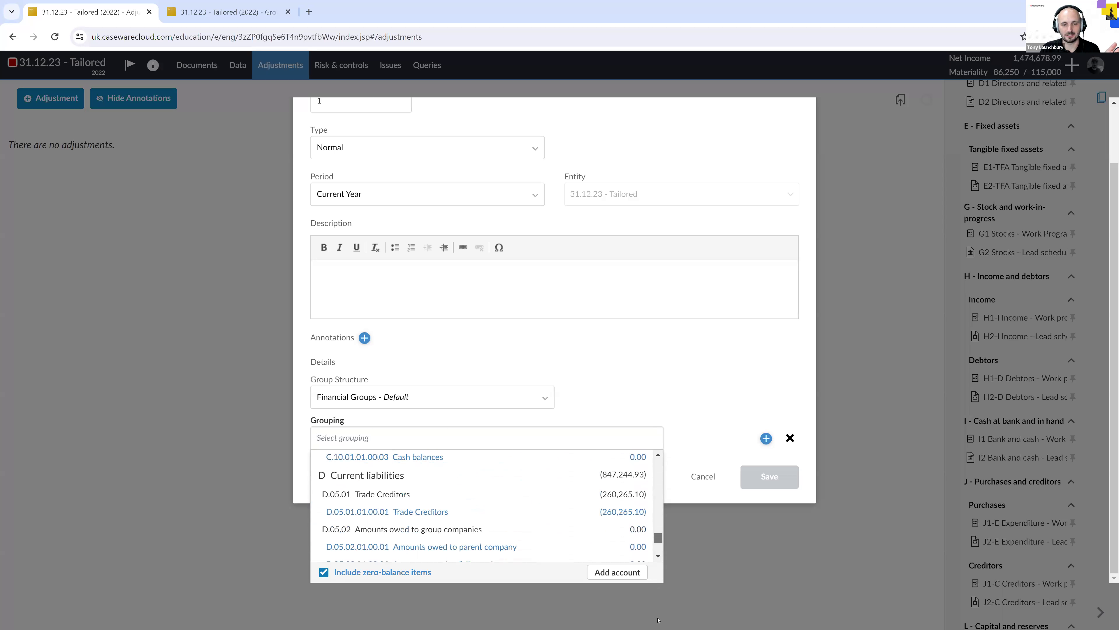
Search the adjustment's groupings for "other cre" and cancel the new adjustment.
click(415, 437)
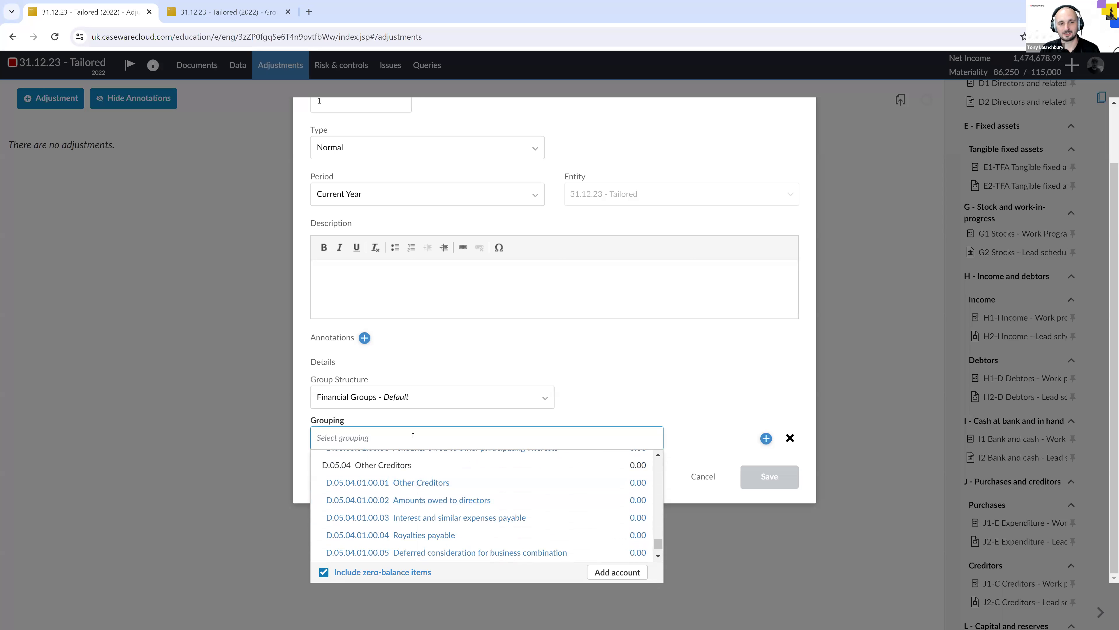
text(other cre)
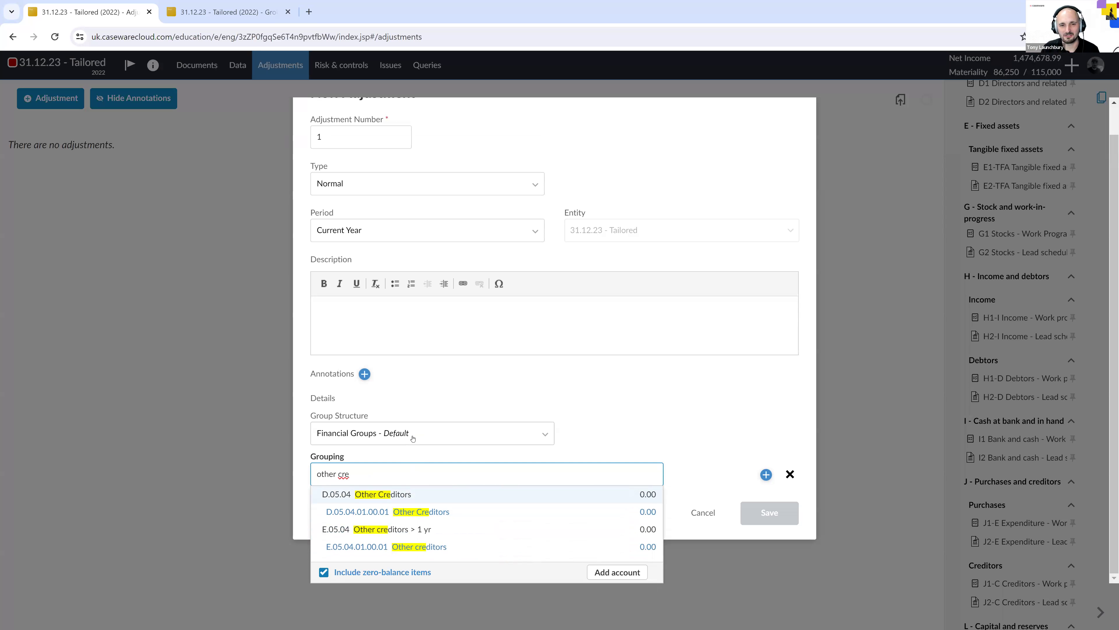
click(629, 459)
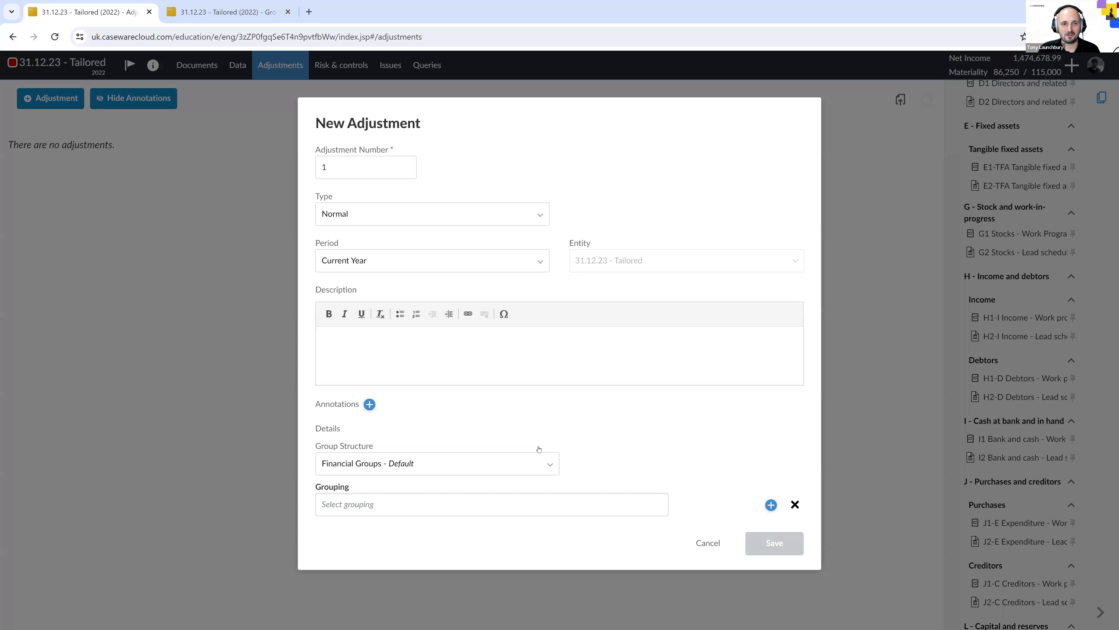
click(707, 543)
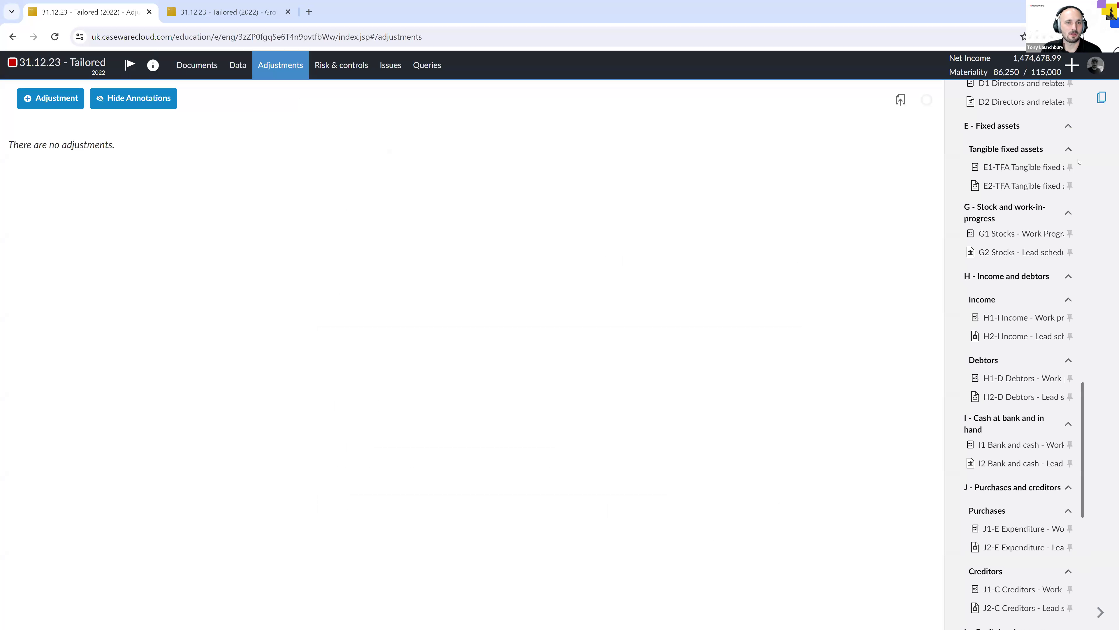
Open the engagement's documents list.
click(216, 66)
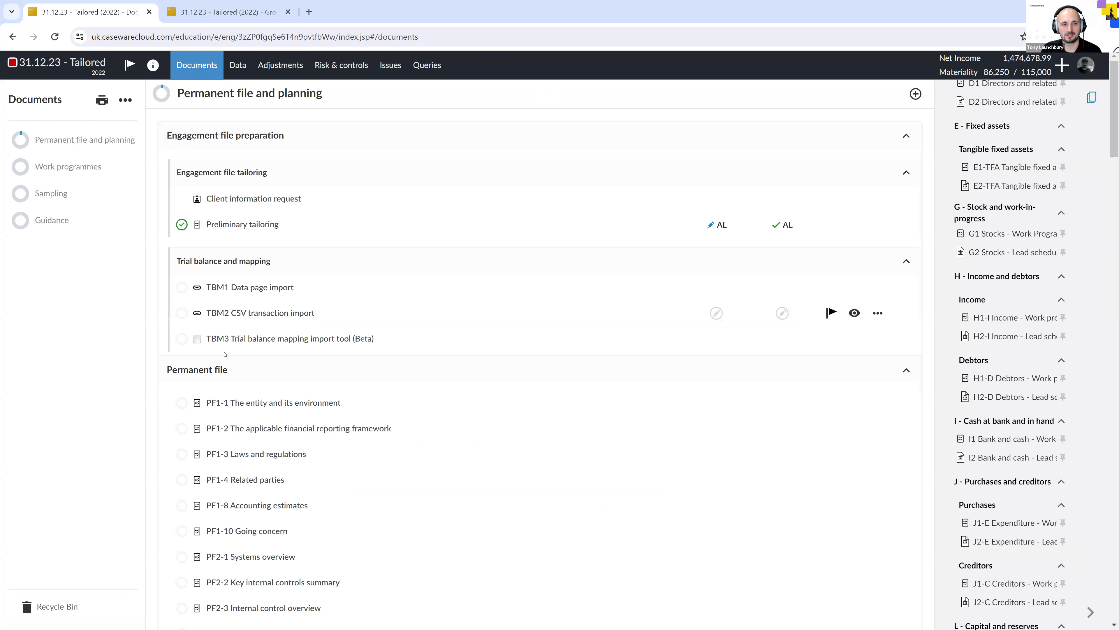
Open the B01 Planning checklist from the Planning section and read the customer due diligence procedure under Pre planning.
scroll(409, 313, down, 2)
scroll(409, 246, down, 2)
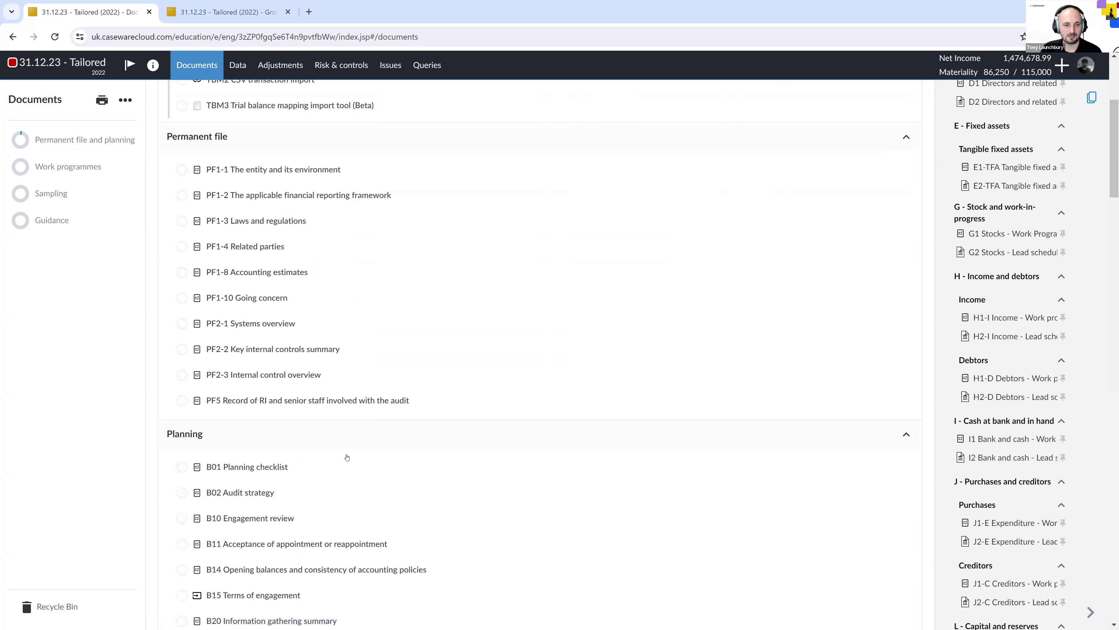
click(270, 466)
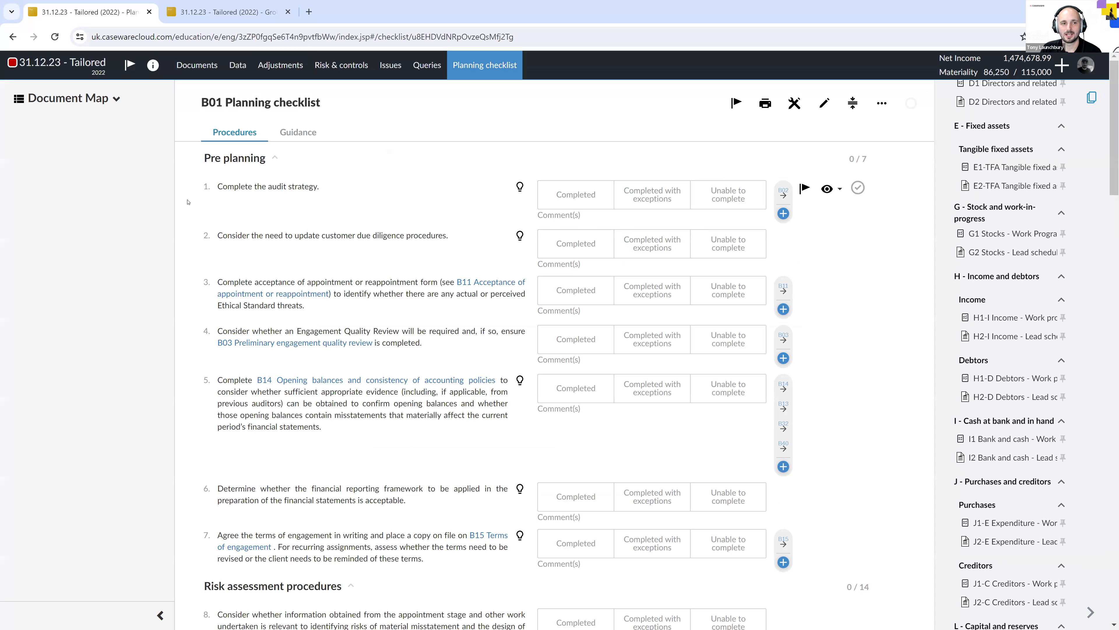
drag(218, 236, 383, 237)
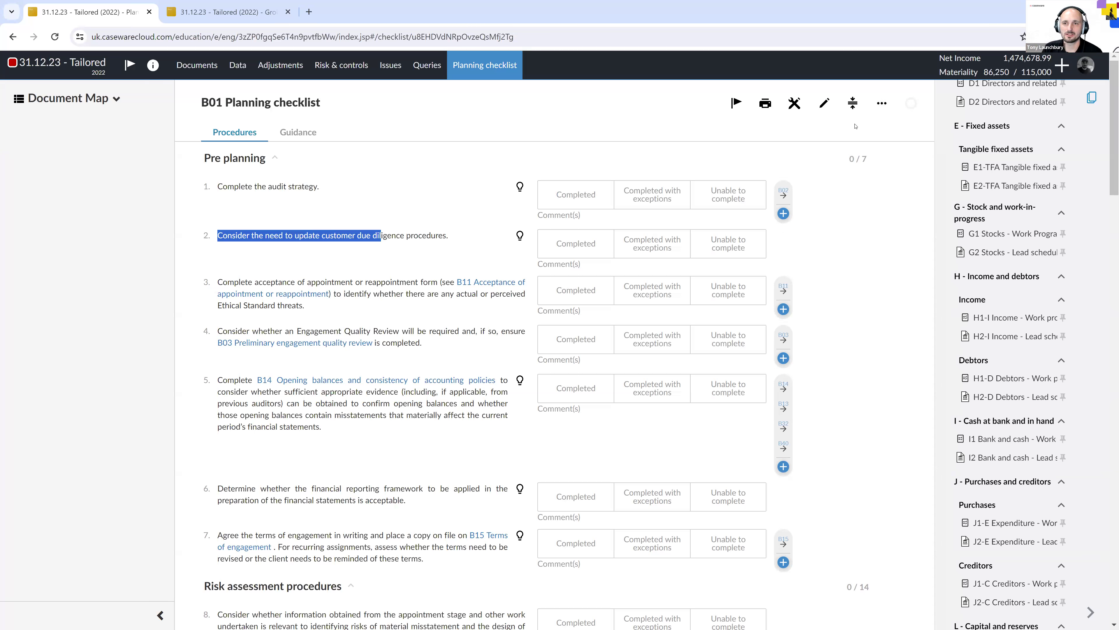
Turn on the review tools for the B01 Planning checklist and limit them to the Optimized to exclude content.
click(792, 103)
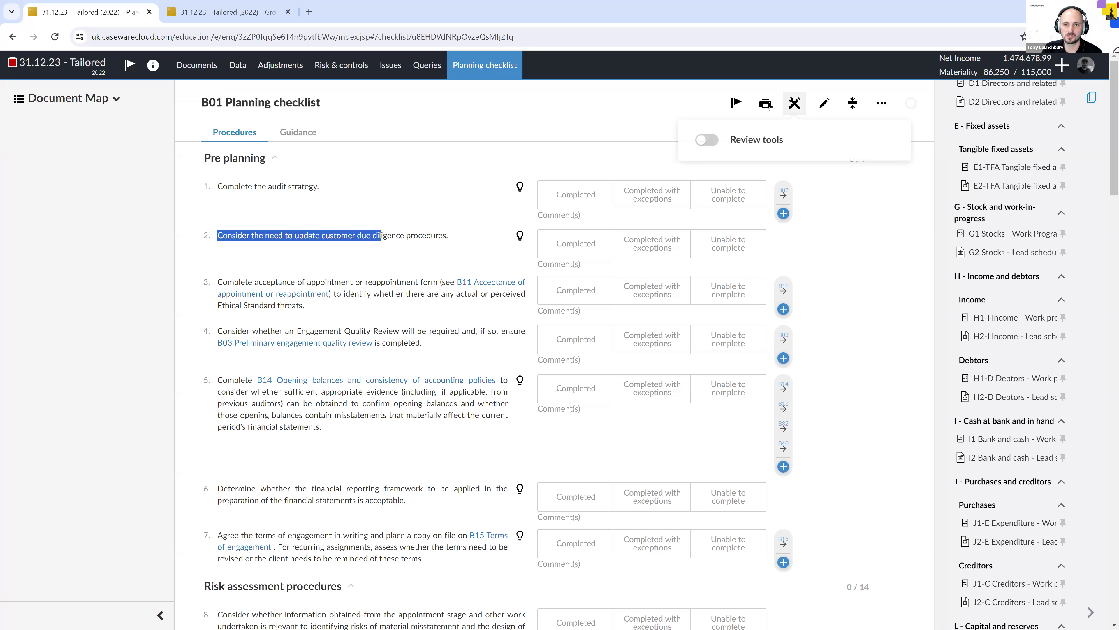
click(716, 141)
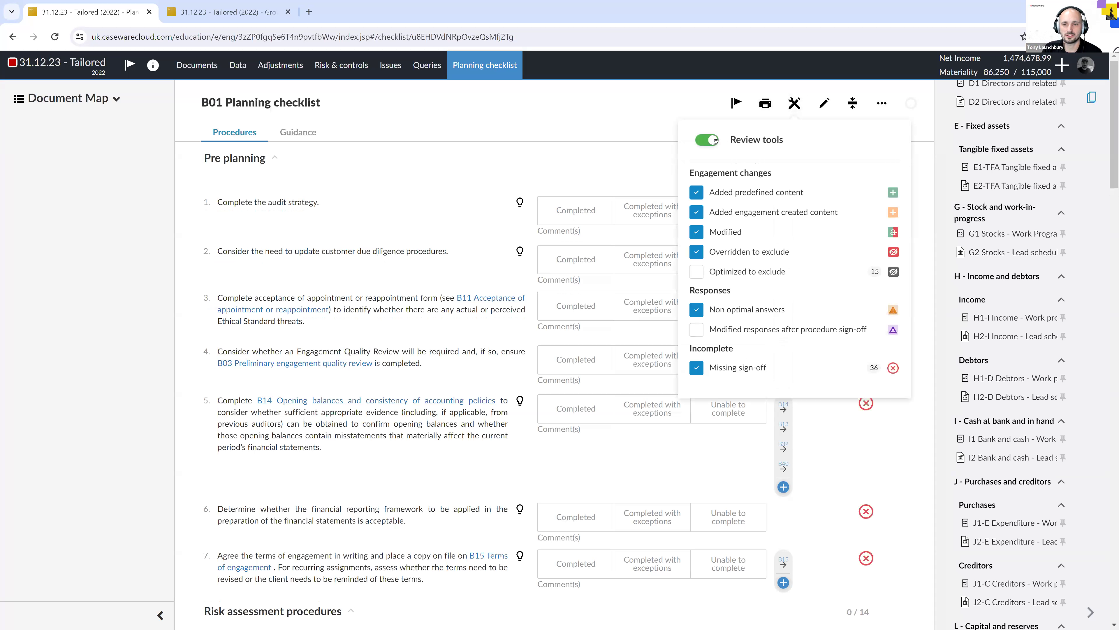
click(697, 192)
click(697, 212)
click(696, 232)
click(696, 252)
click(697, 310)
click(696, 367)
click(697, 271)
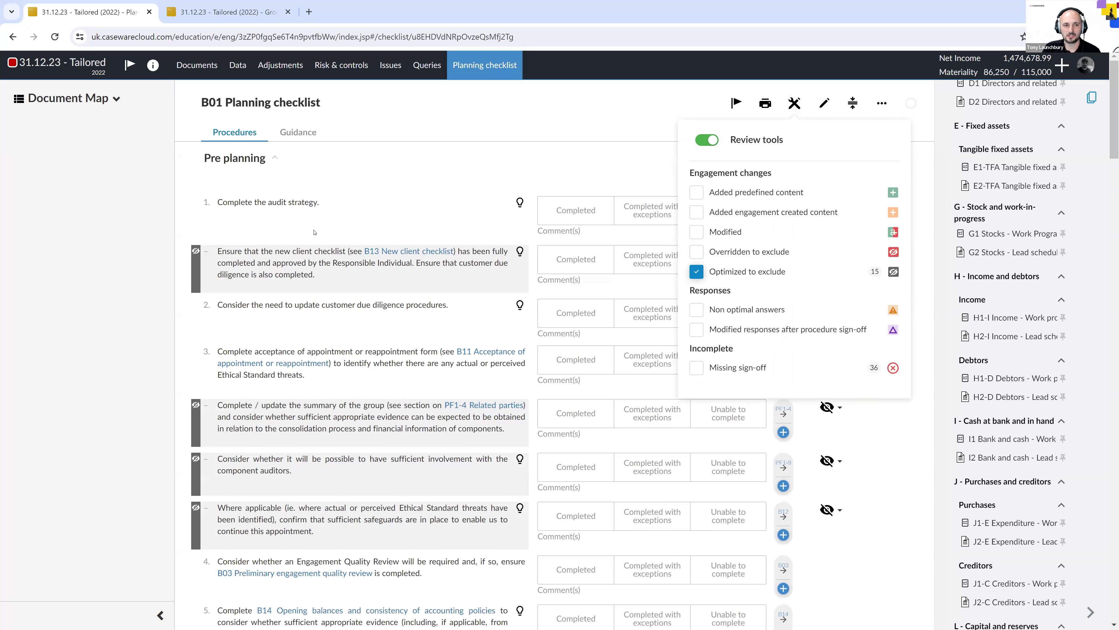
click(107, 256)
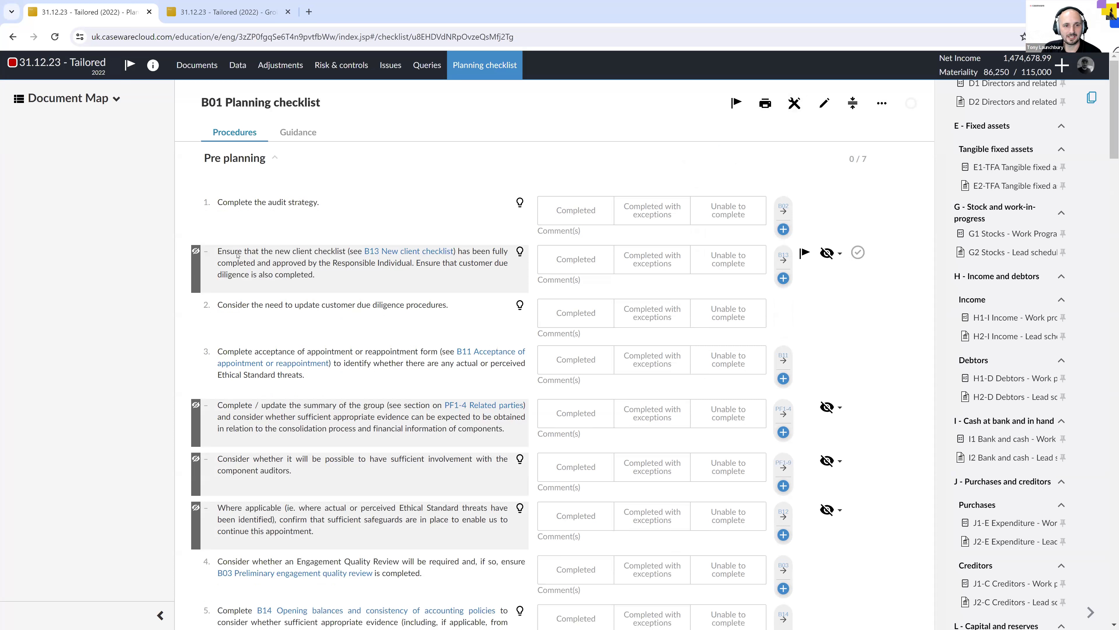
Examine the procedures excluded by optimization in the Pre planning and Risk assessment procedures sections.
drag(222, 252, 315, 275)
scroll(299, 355, down, 1)
drag(259, 346, 411, 359)
scroll(343, 372, down, 1)
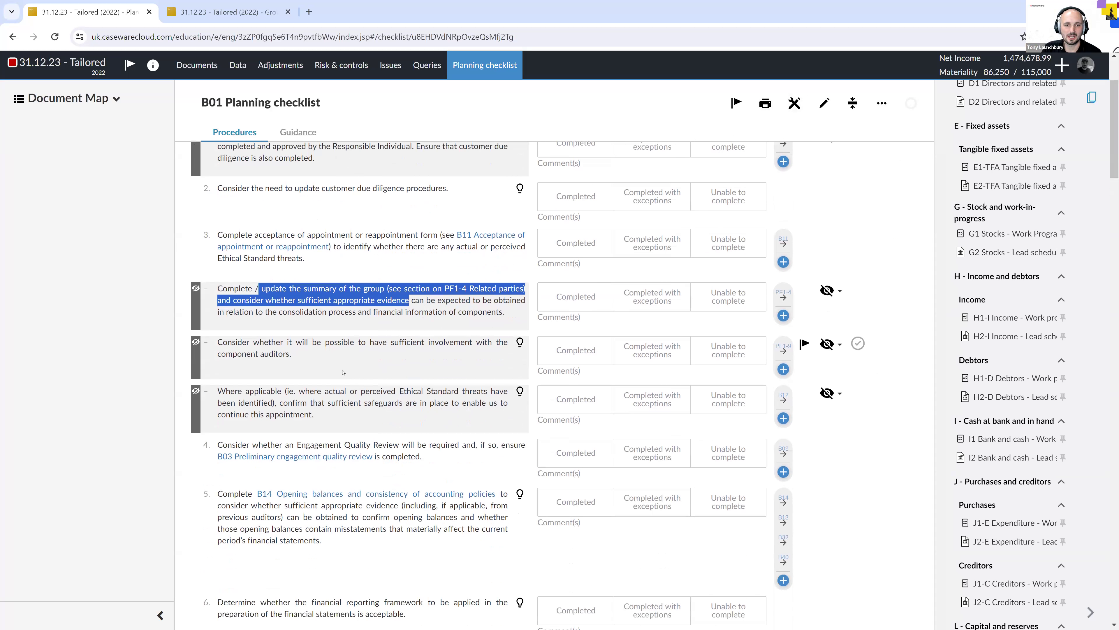
scroll(309, 419, down, 8)
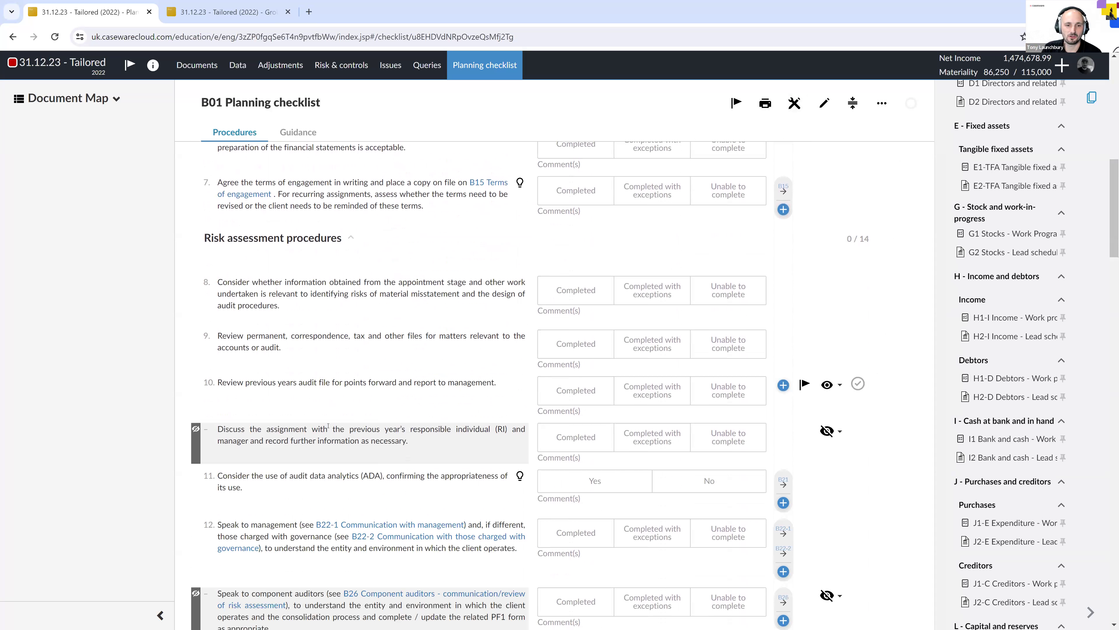
drag(254, 431, 385, 441)
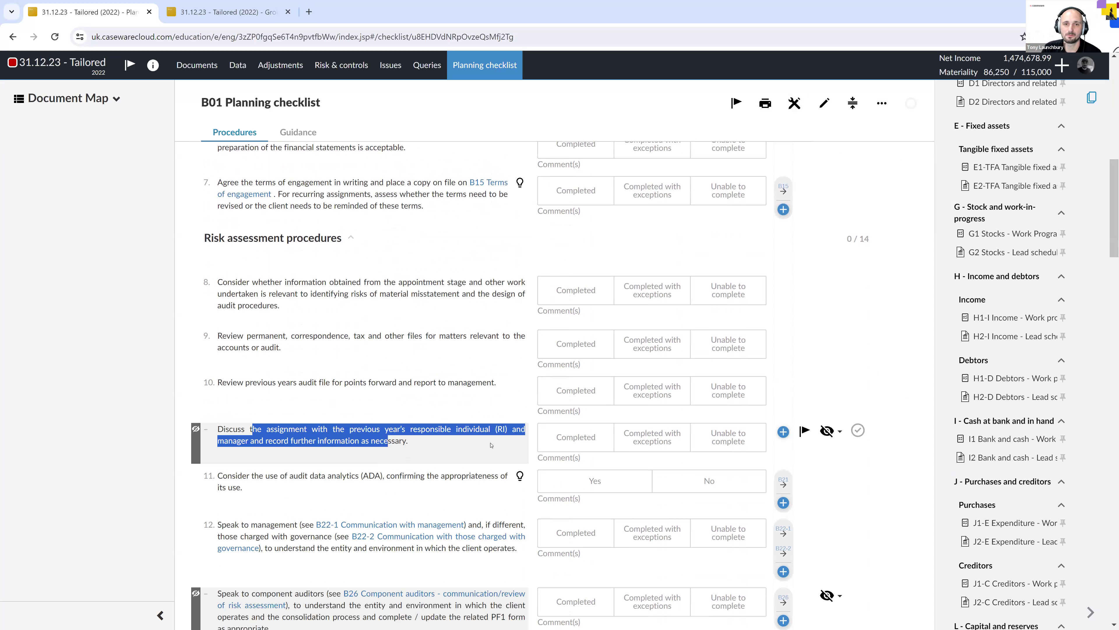
scroll(491, 440, up, 6)
scroll(491, 440, up, 2)
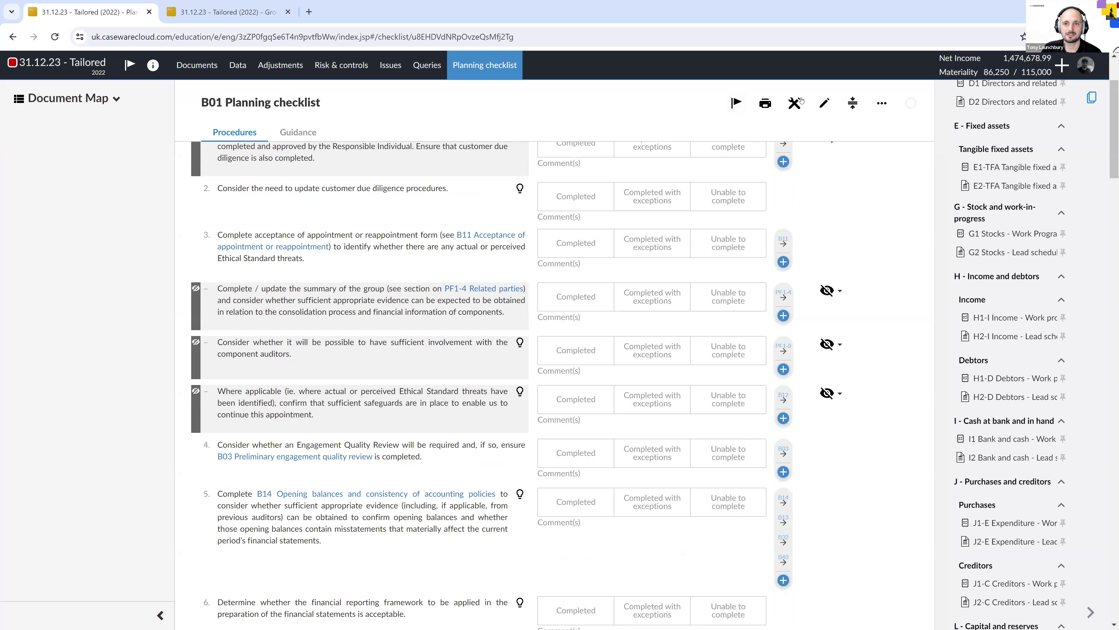
Inspect the visibility conditions of the excluded procedure on completing or updating the summary of the group.
click(795, 104)
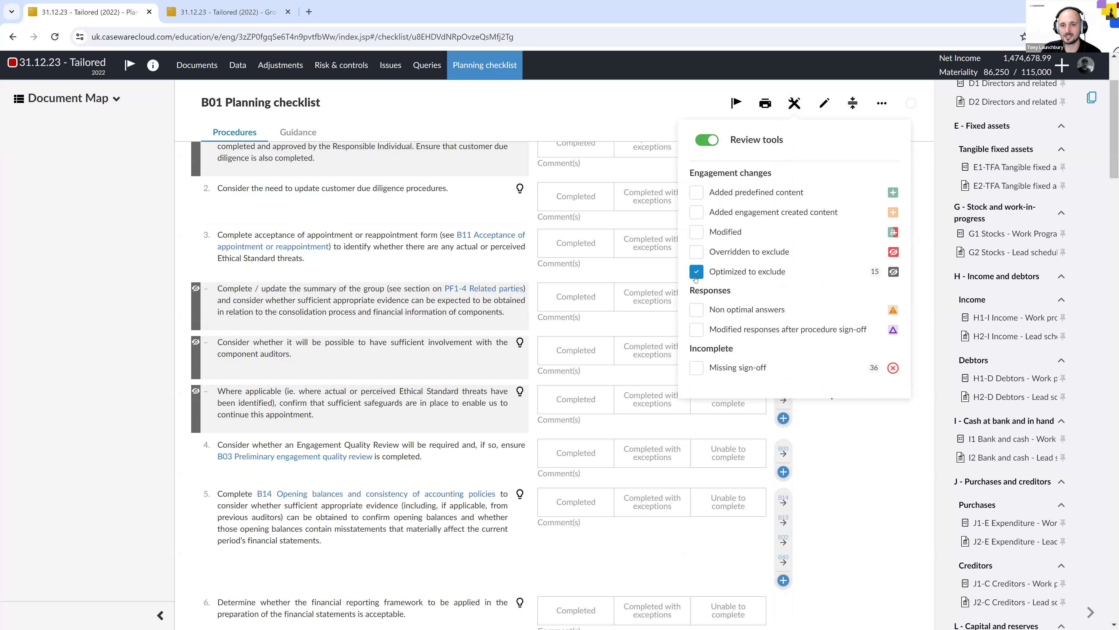
click(496, 298)
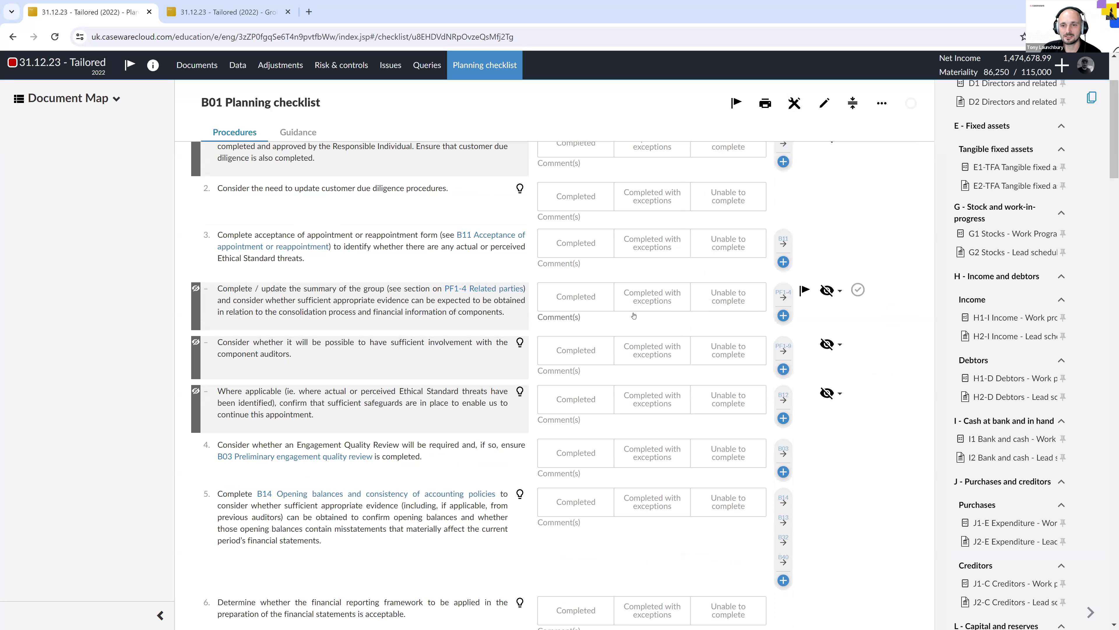
drag(222, 288, 406, 312)
click(822, 294)
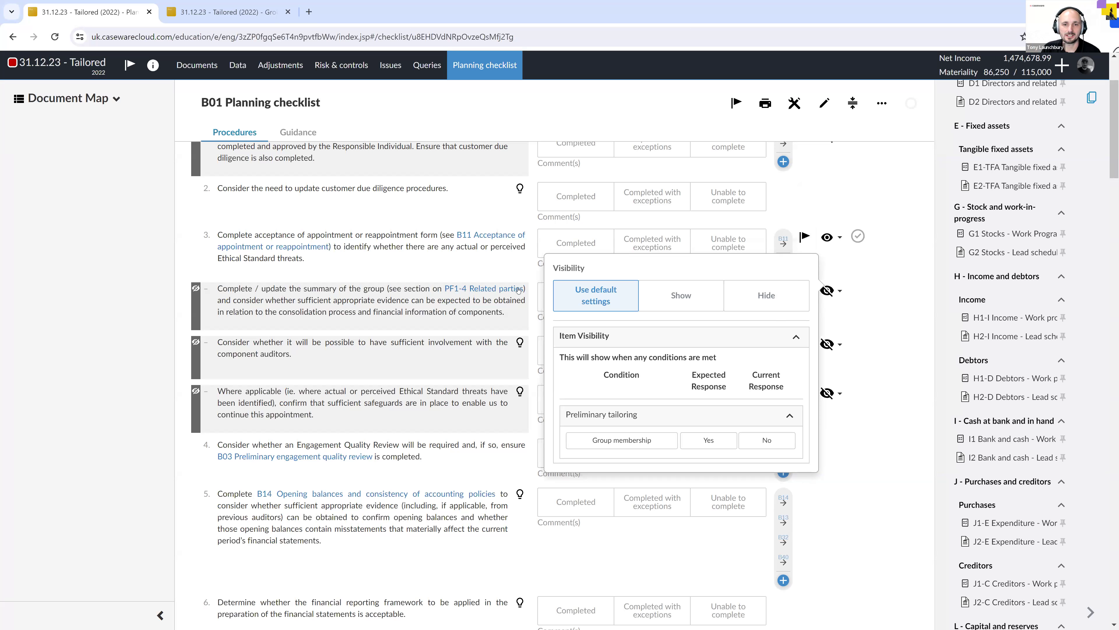
Set the review tools to mark Non optimal answers and stop showing Optimized to exclude content.
click(794, 103)
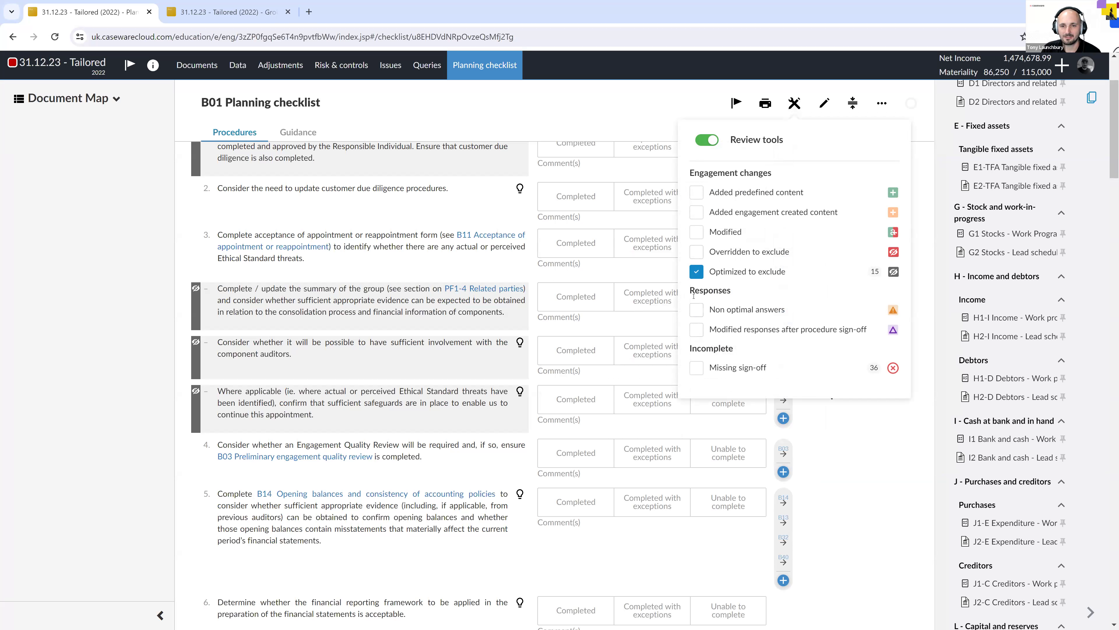
click(697, 310)
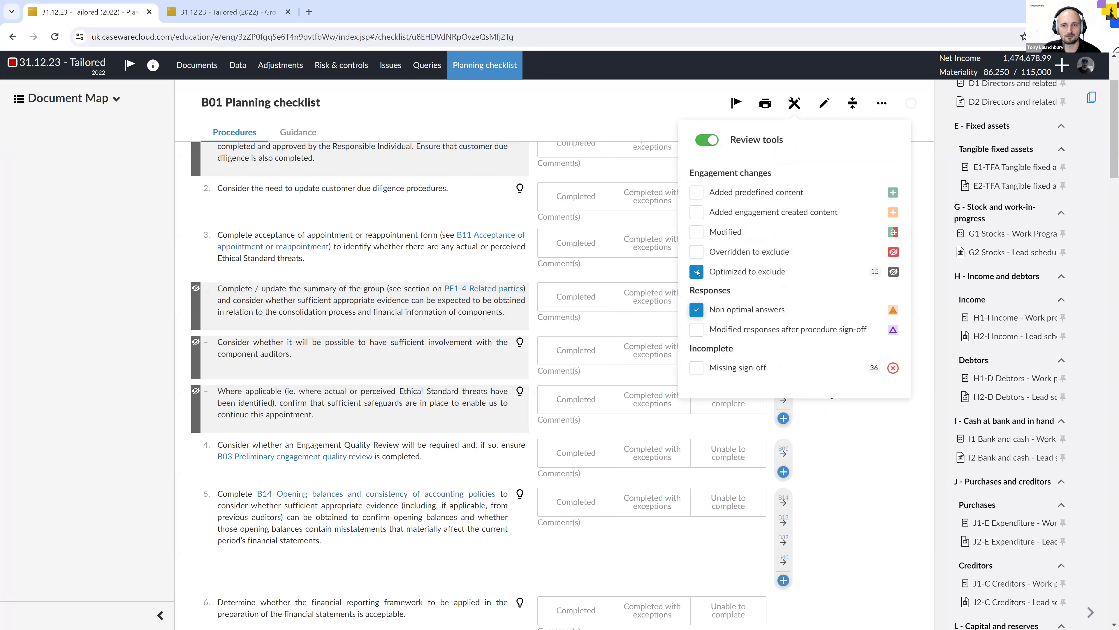
click(698, 270)
scroll(335, 333, up, 3)
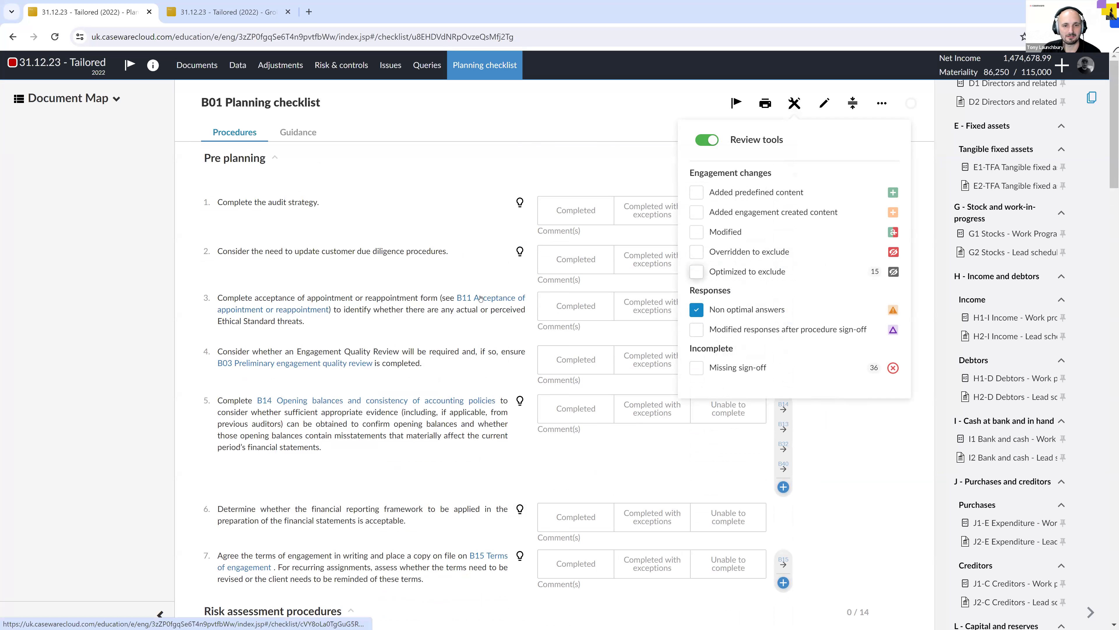
Open B11 Acceptance of appointment or reappointment and answer Yes to the audit engagement partner having acted for more than 10 years.
click(461, 300)
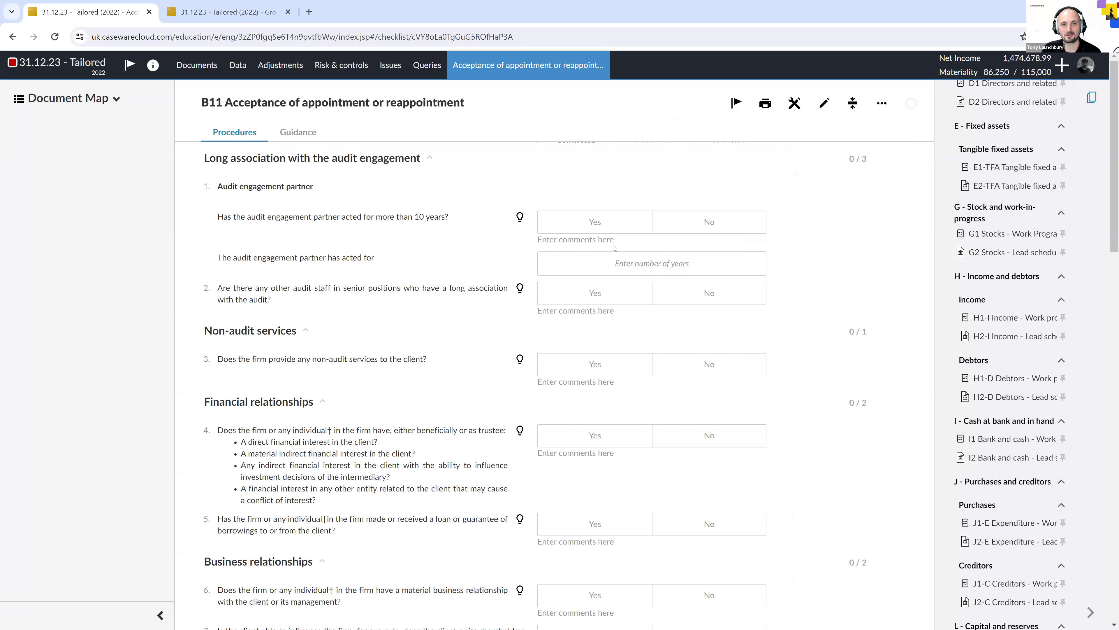
click(611, 227)
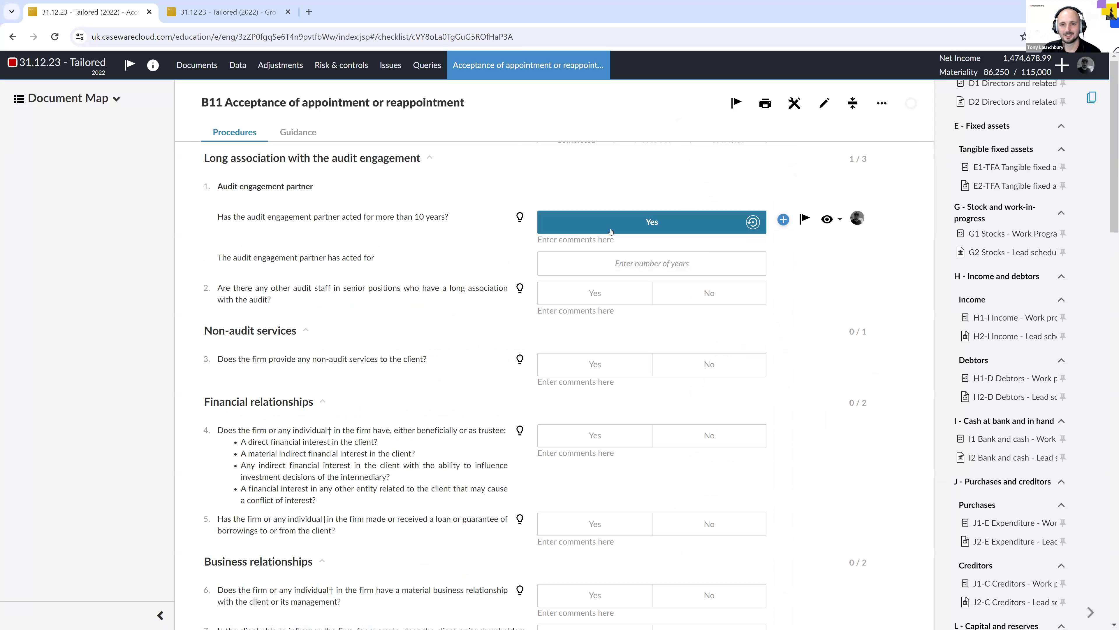
Check the B11 answers with the review tools turned on, and turn the tools off again.
click(794, 102)
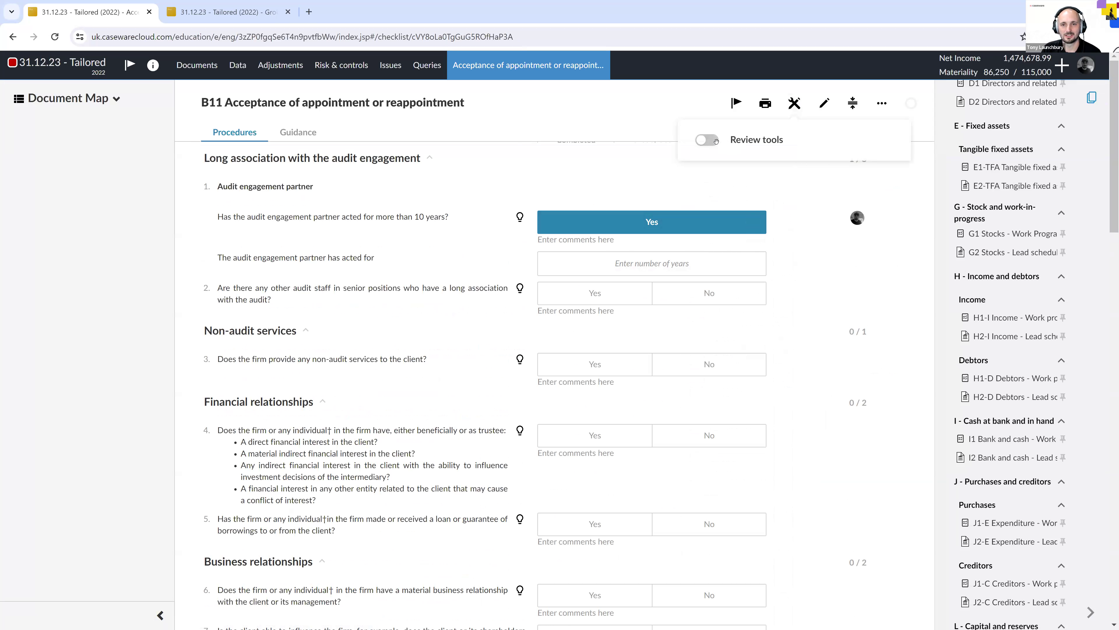
click(710, 140)
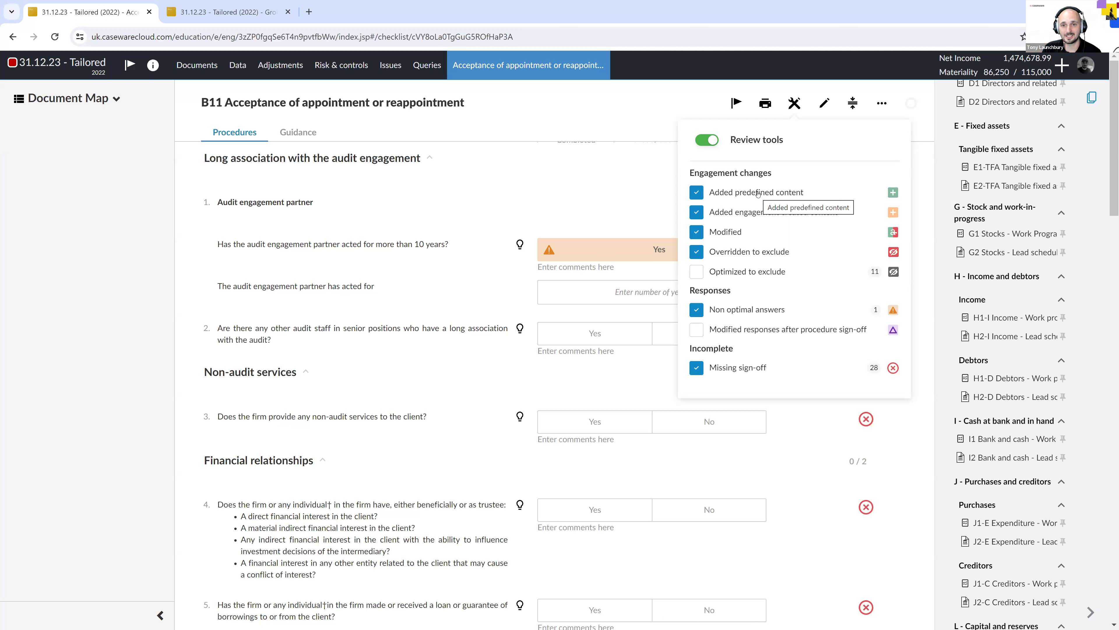
click(716, 140)
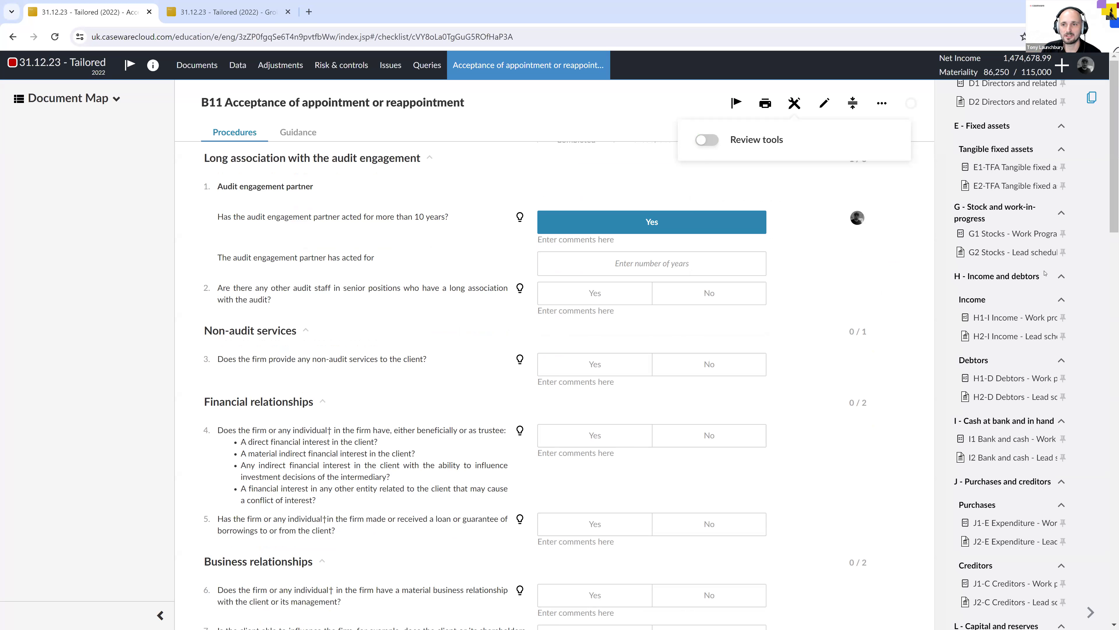
Return to the recently used B01 Planning checklist and show the guidance for the audit strategy procedure.
scroll(1044, 273, up, 10)
click(985, 247)
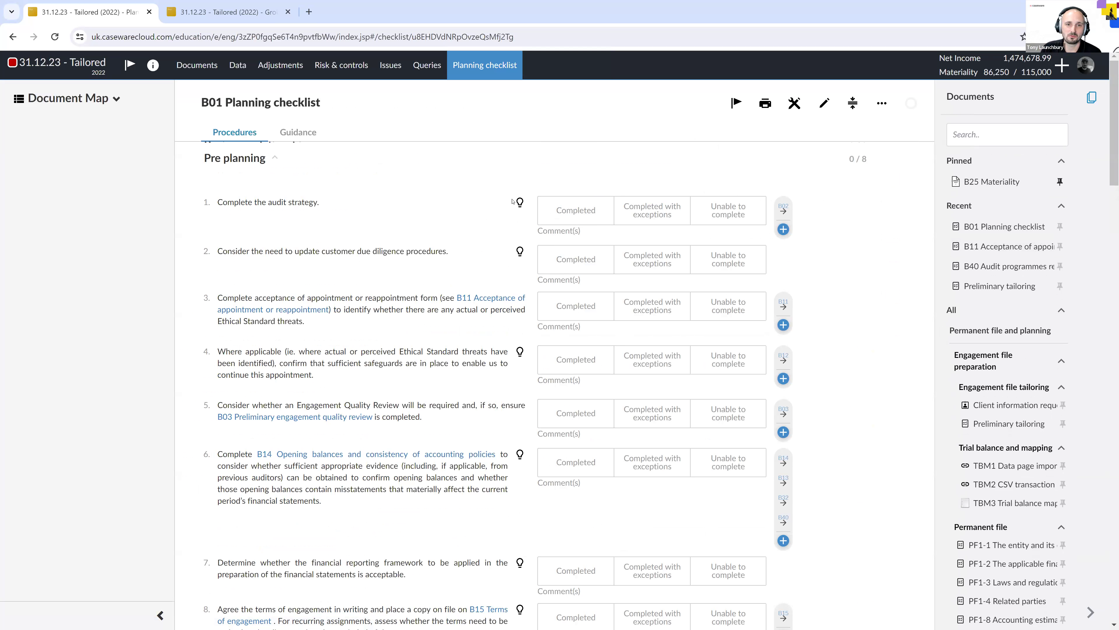
click(521, 203)
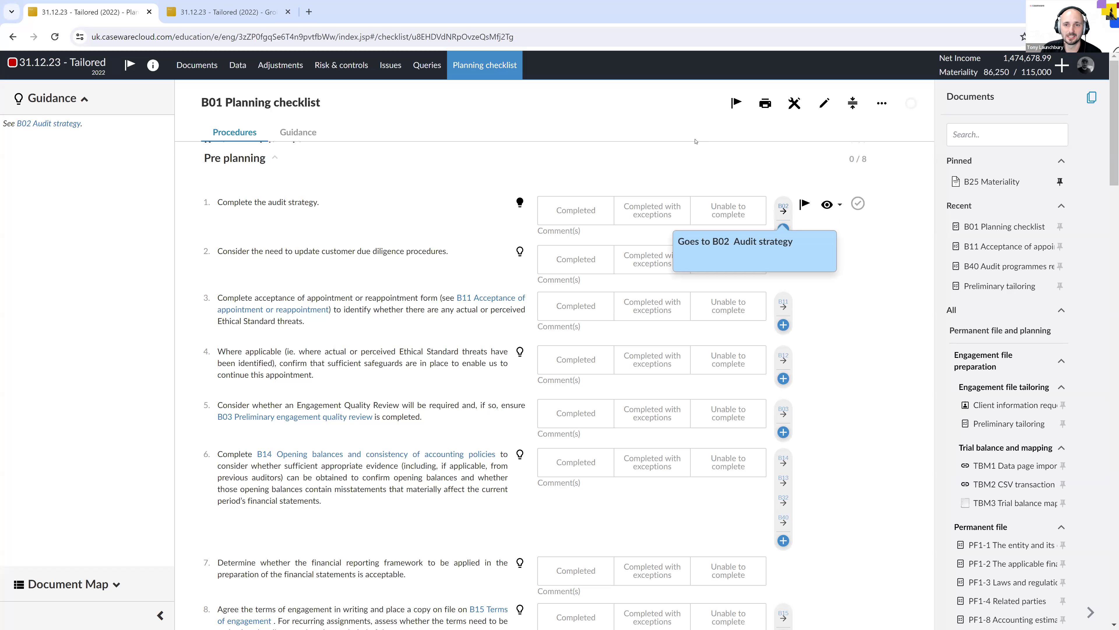
Try the Completed and Completed with exceptions responses on the audit strategy procedure, settling on Unable to complete.
click(594, 212)
click(659, 214)
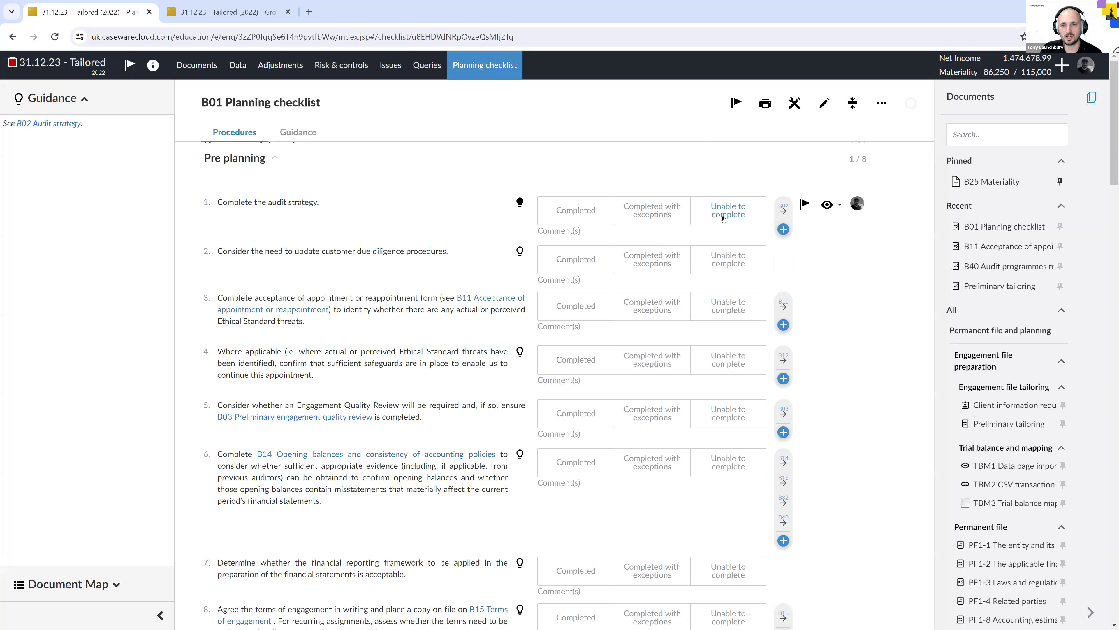
click(738, 212)
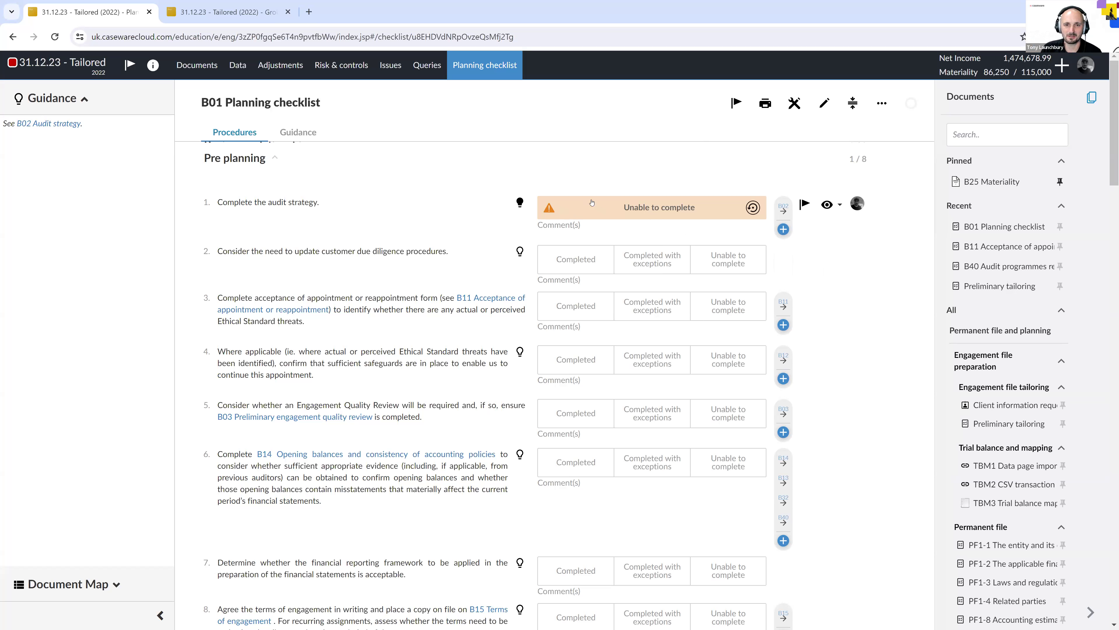
click(637, 211)
click(637, 212)
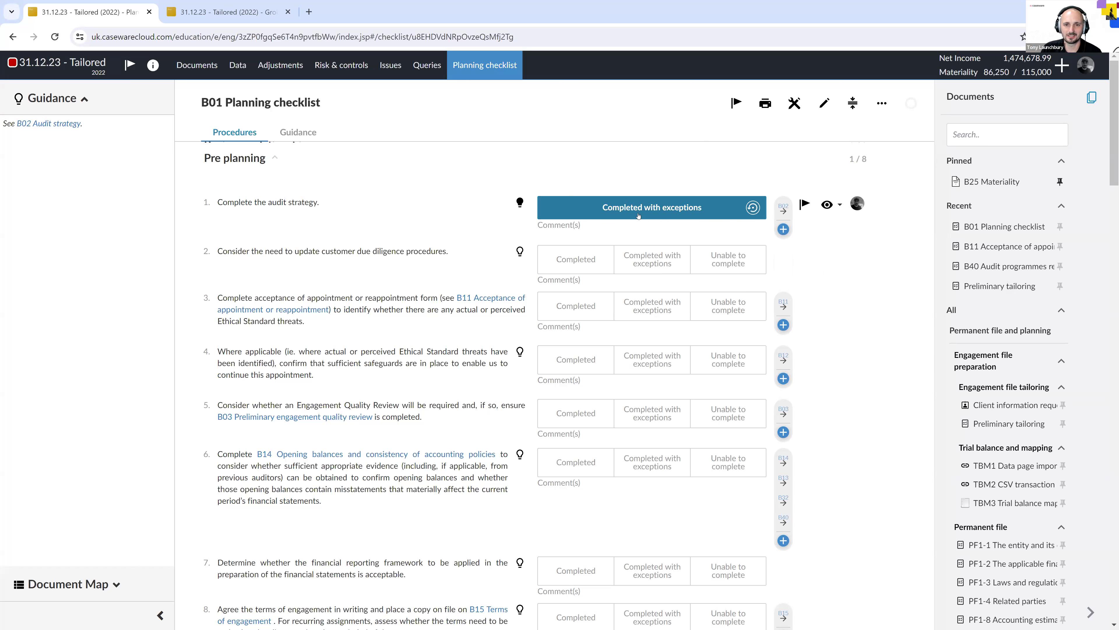
click(676, 219)
click(728, 207)
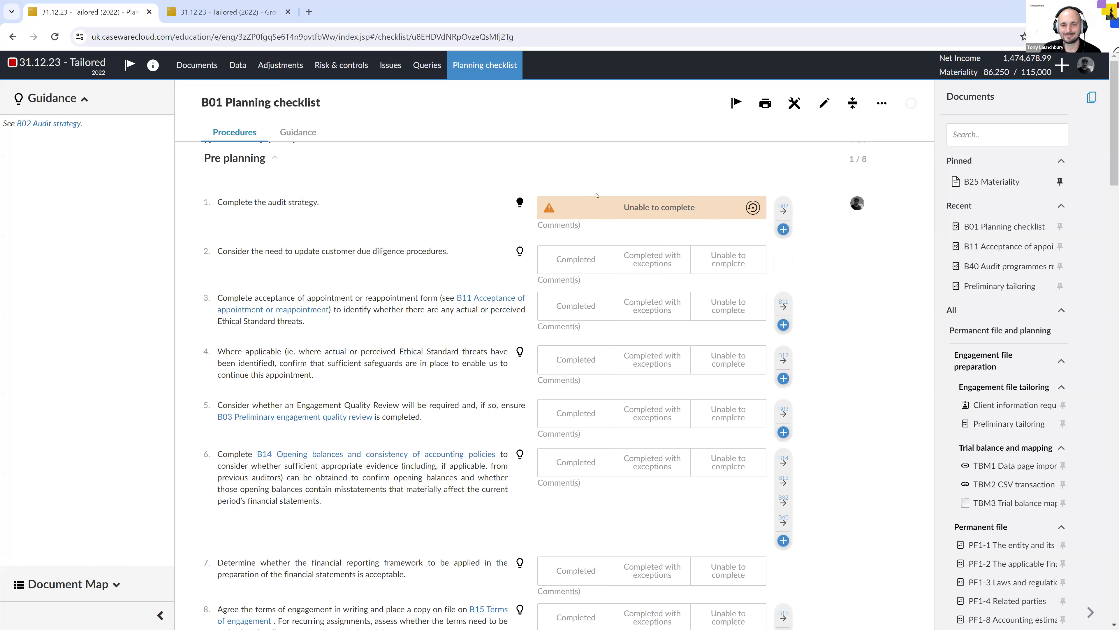
Enter the comment "details" for the audit strategy procedure and clear it again.
click(581, 226)
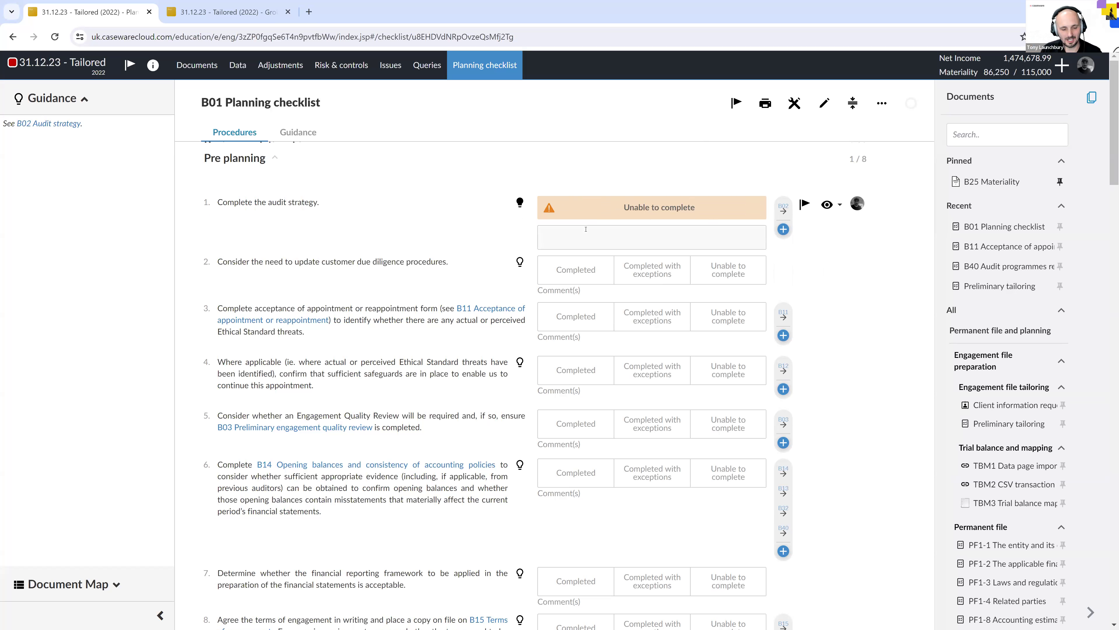
text(details)
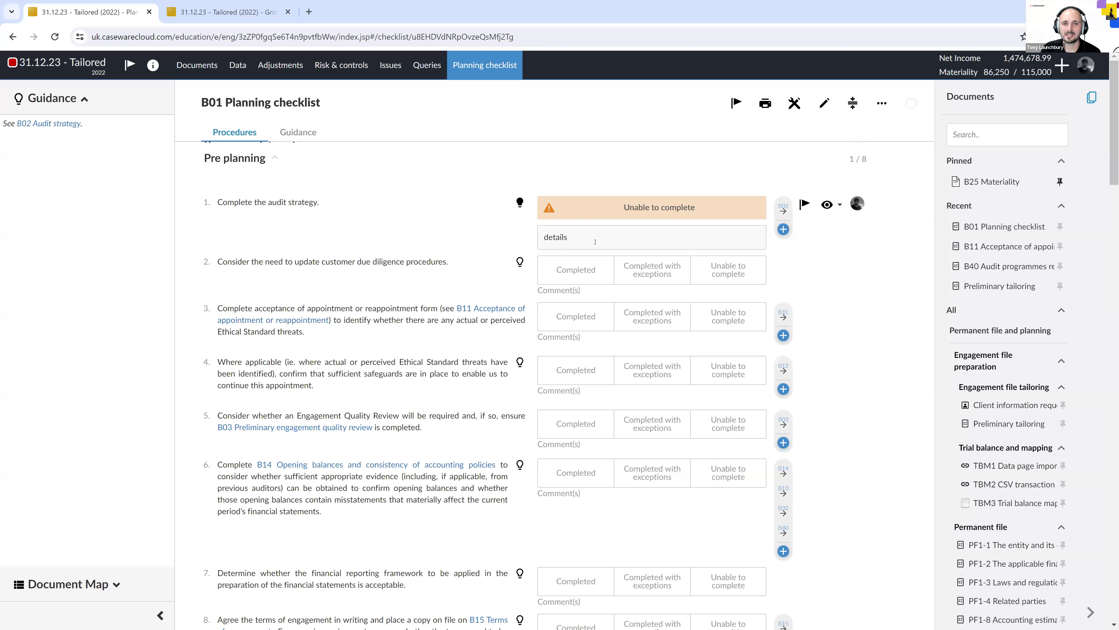
key(BackSpace)
key(BackSpace)
key(BackSpace)
key(BackSpace)
key(BackSpace)
key(BackSpace)
key(BackSpace)
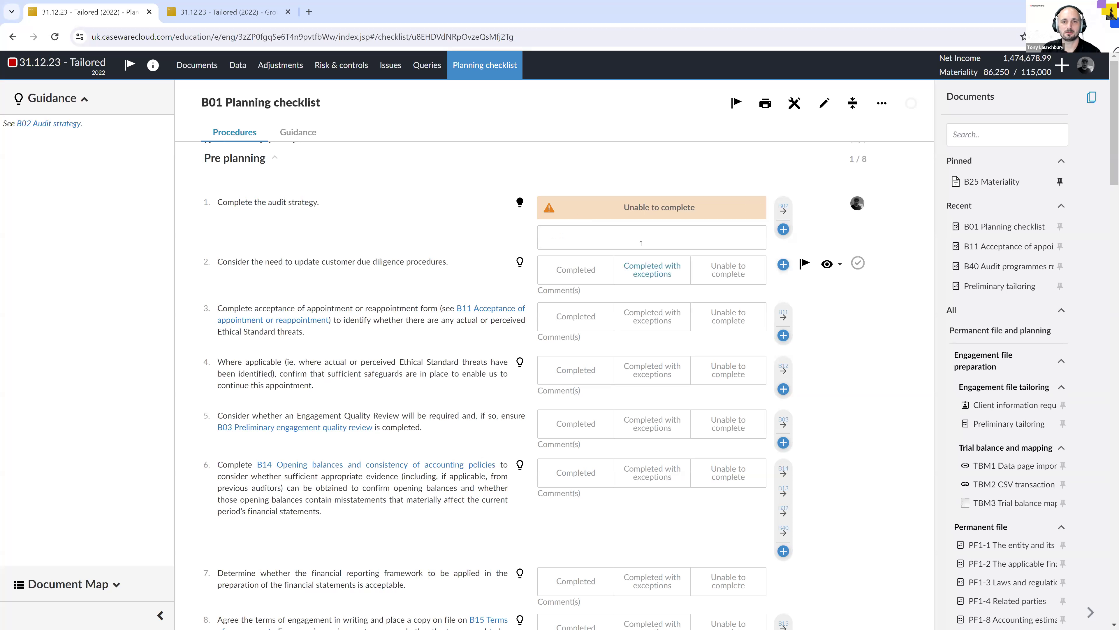
Clear and reselect Unable to complete for the audit strategy procedure, and check the review tools' response settings.
click(654, 211)
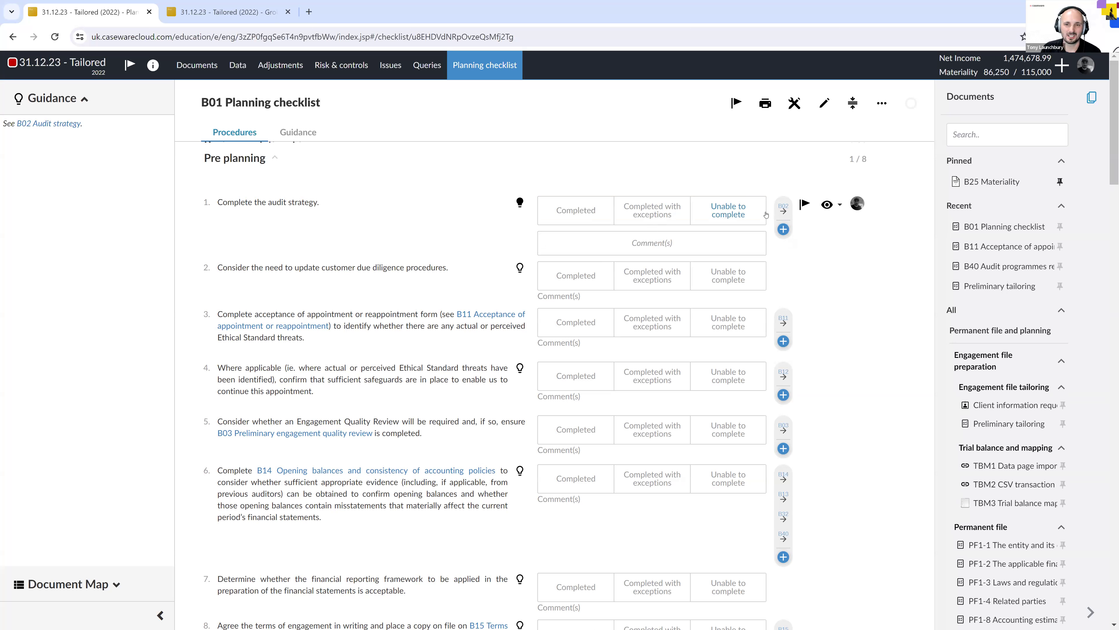
click(735, 216)
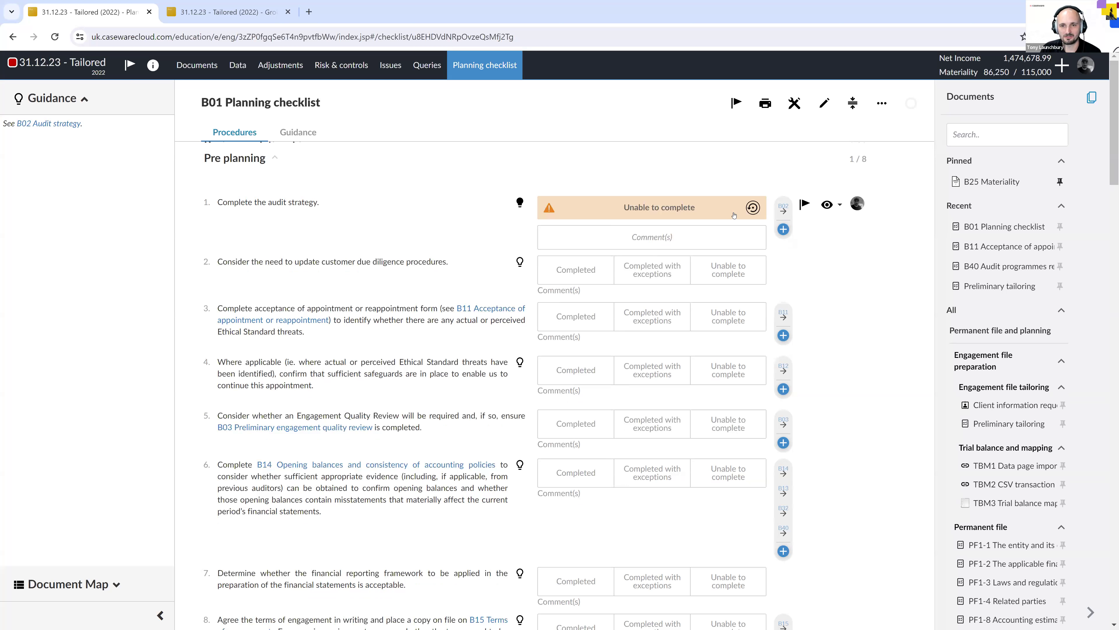
click(787, 110)
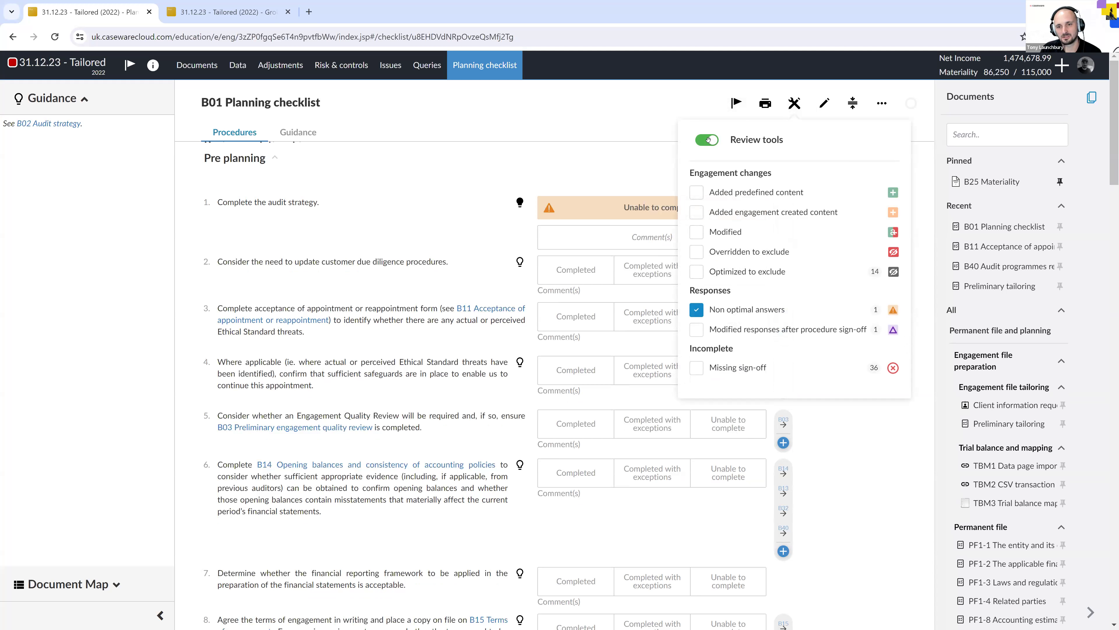
click(657, 187)
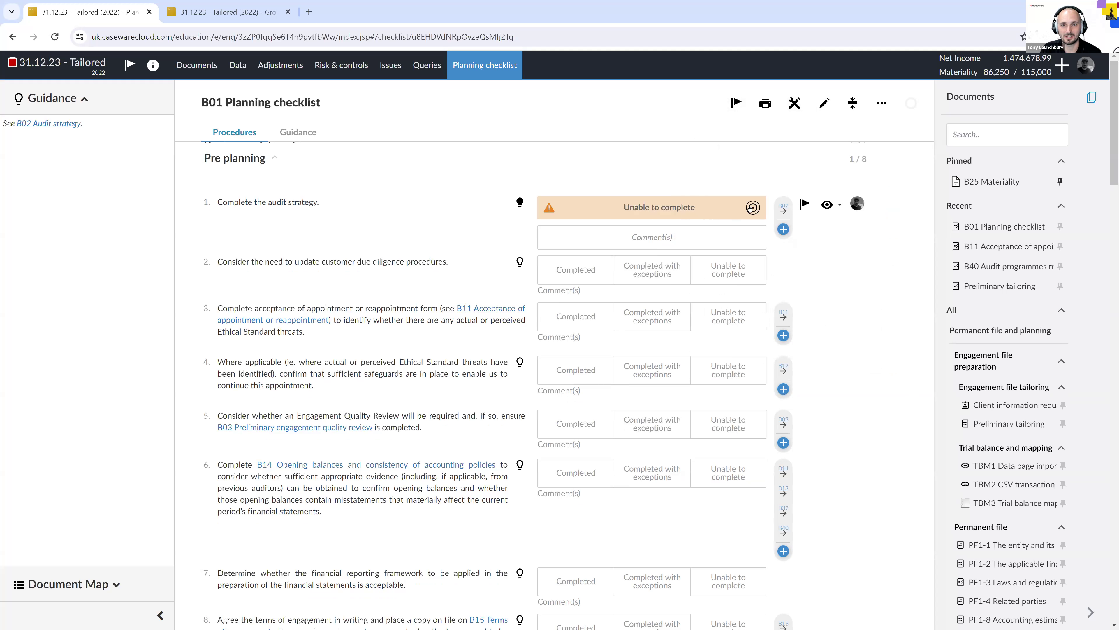
Clear the Unable to complete response on the audit strategy procedure and remove its sign-off.
click(748, 209)
click(857, 204)
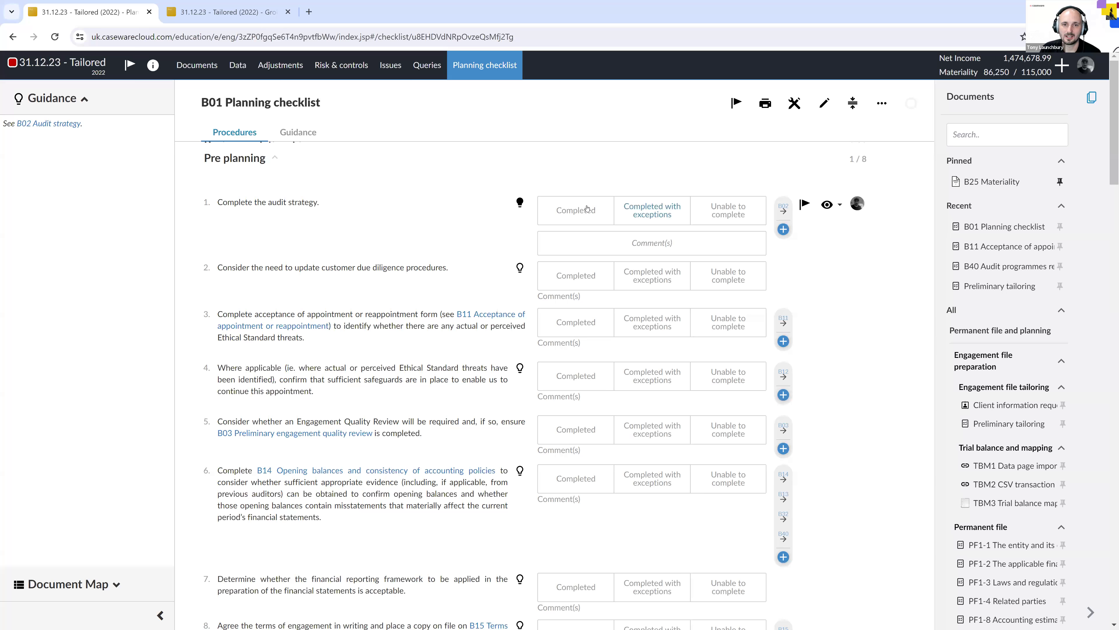
click(576, 210)
click(857, 203)
click(799, 232)
click(710, 205)
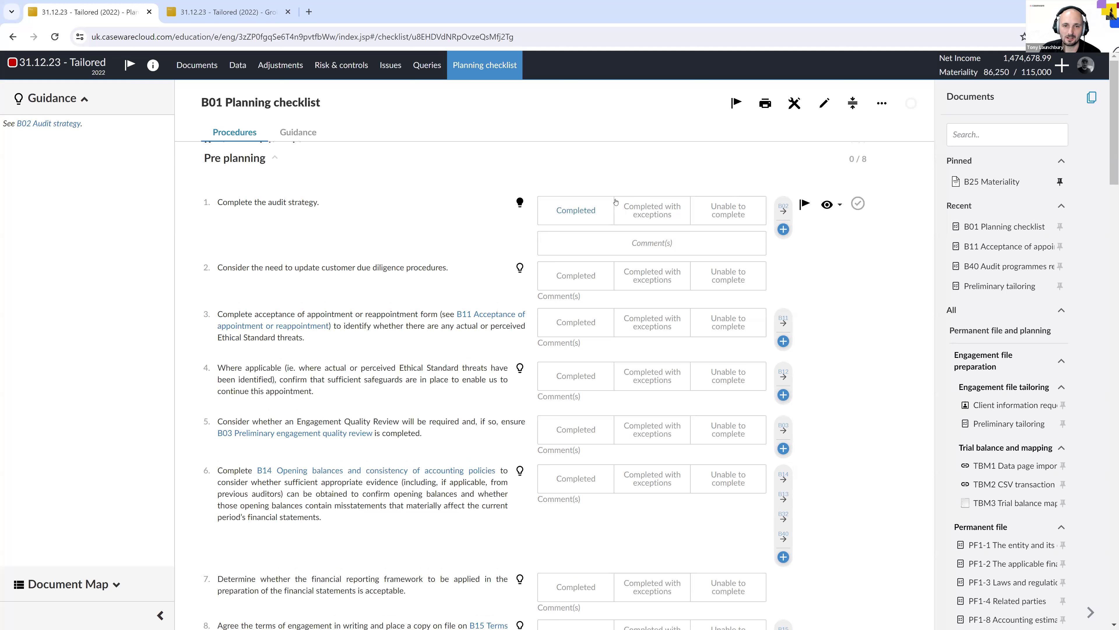
Try the Completed response on the audit strategy procedure, clearing it again along with its sign-off.
click(592, 203)
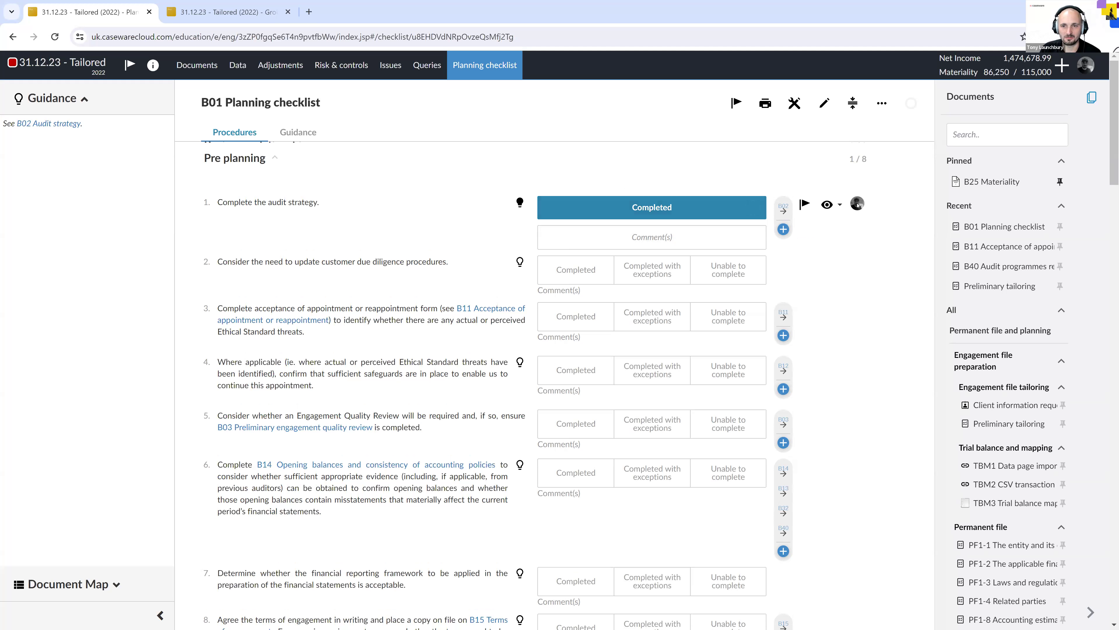
click(709, 209)
click(856, 206)
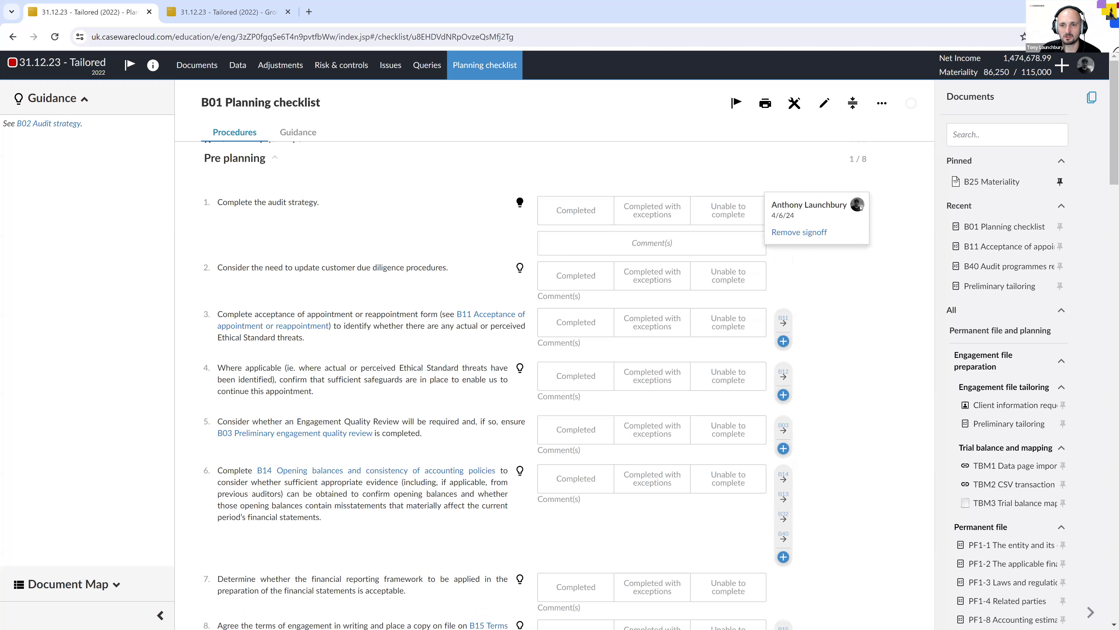
click(812, 231)
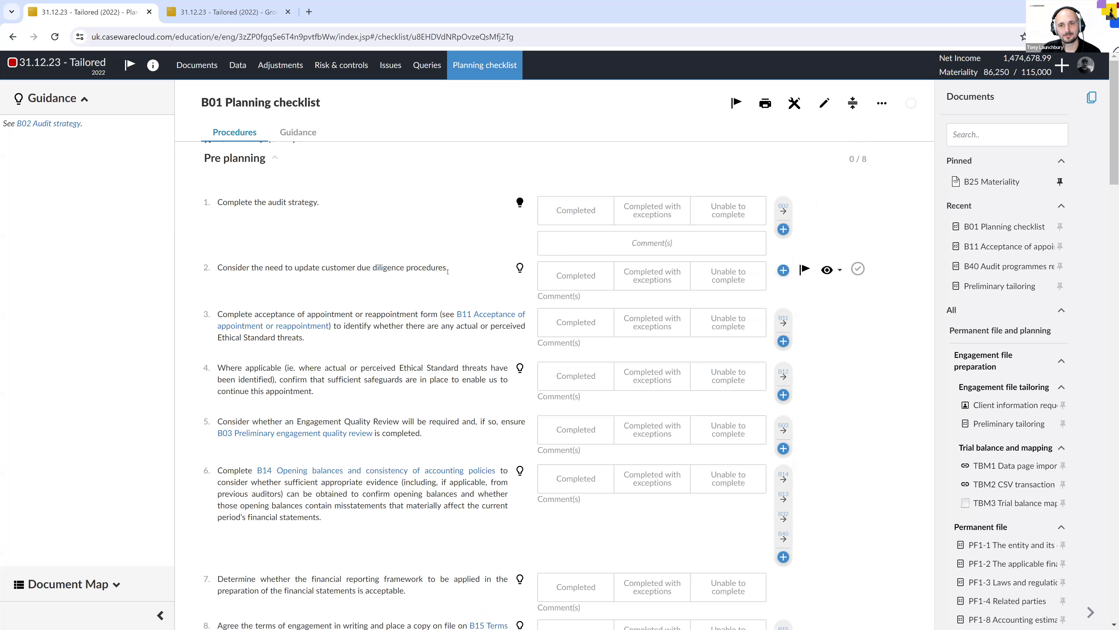
Edit the audit strategy procedure's wording to read "Complete the audit strategy. Expand." and save it.
click(817, 107)
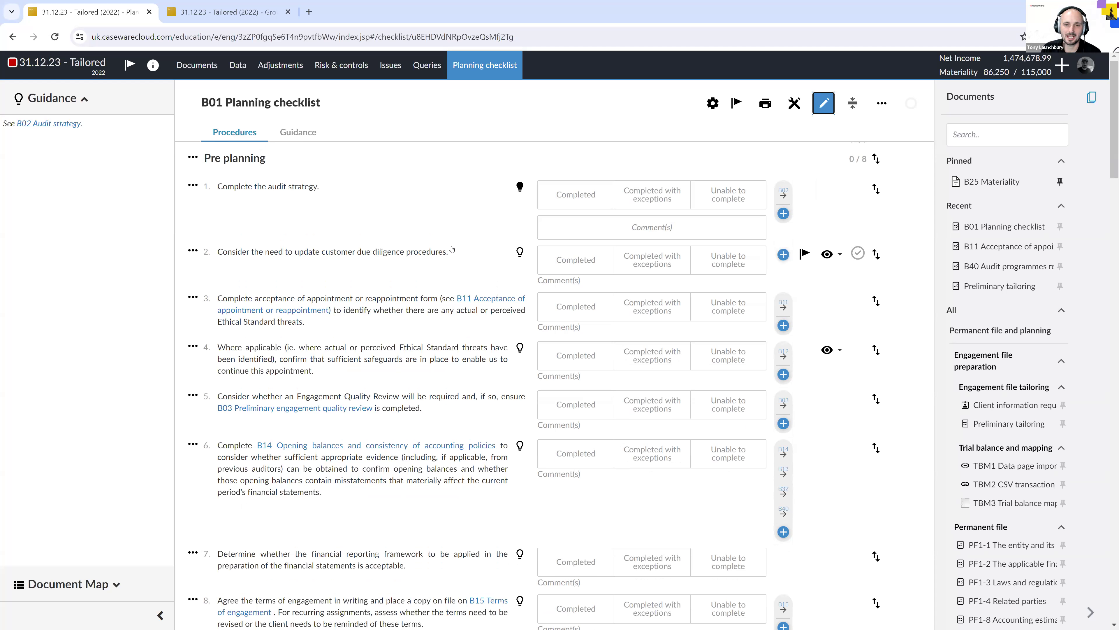
click(321, 187)
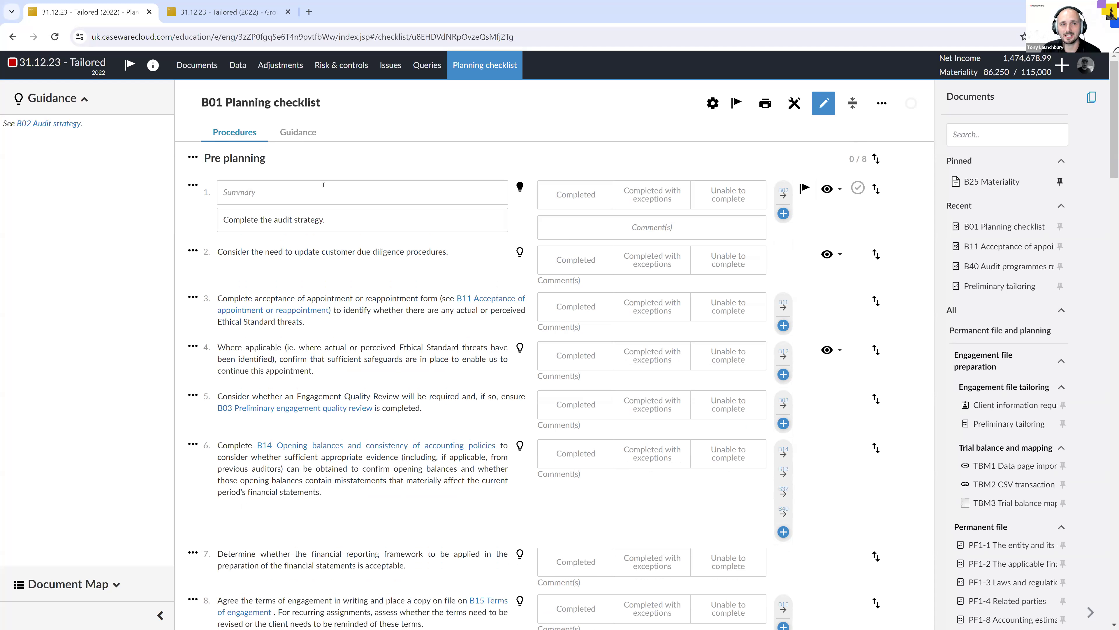
click(331, 220)
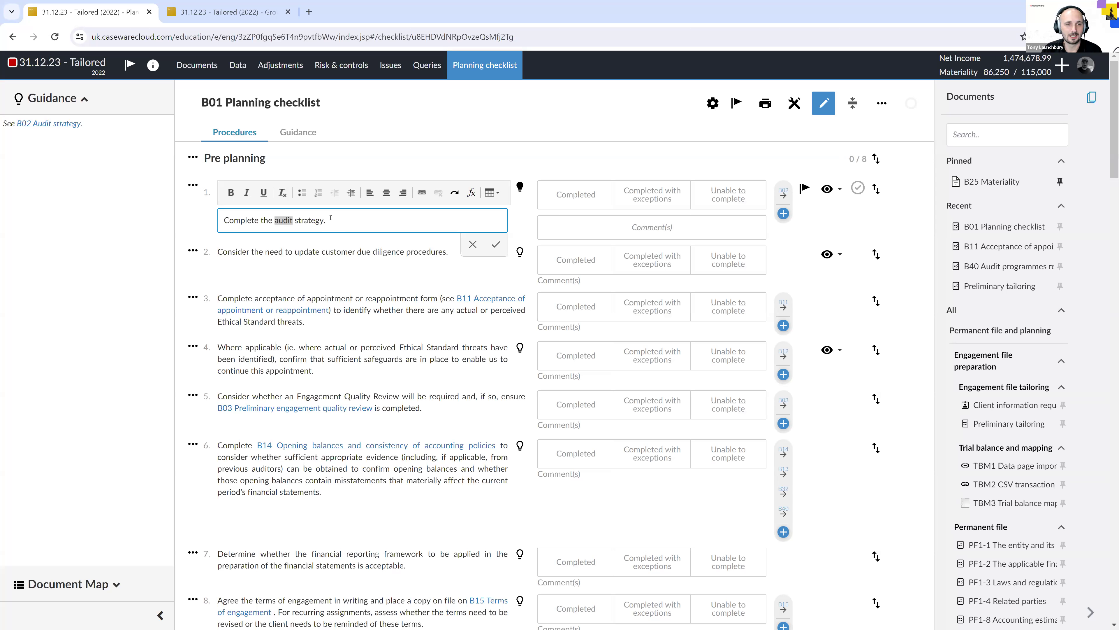
text(. Expand.)
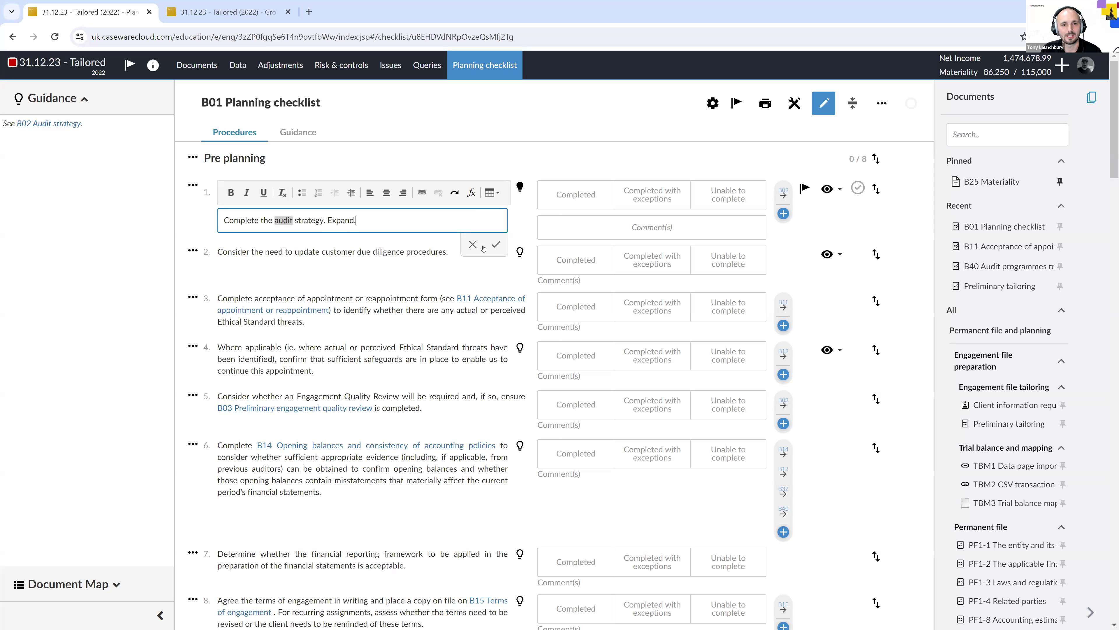
click(495, 245)
Turn on the review tools with Modified engagement changes shown, and highlight the added wording in the audit strategy procedure.
click(794, 103)
click(707, 140)
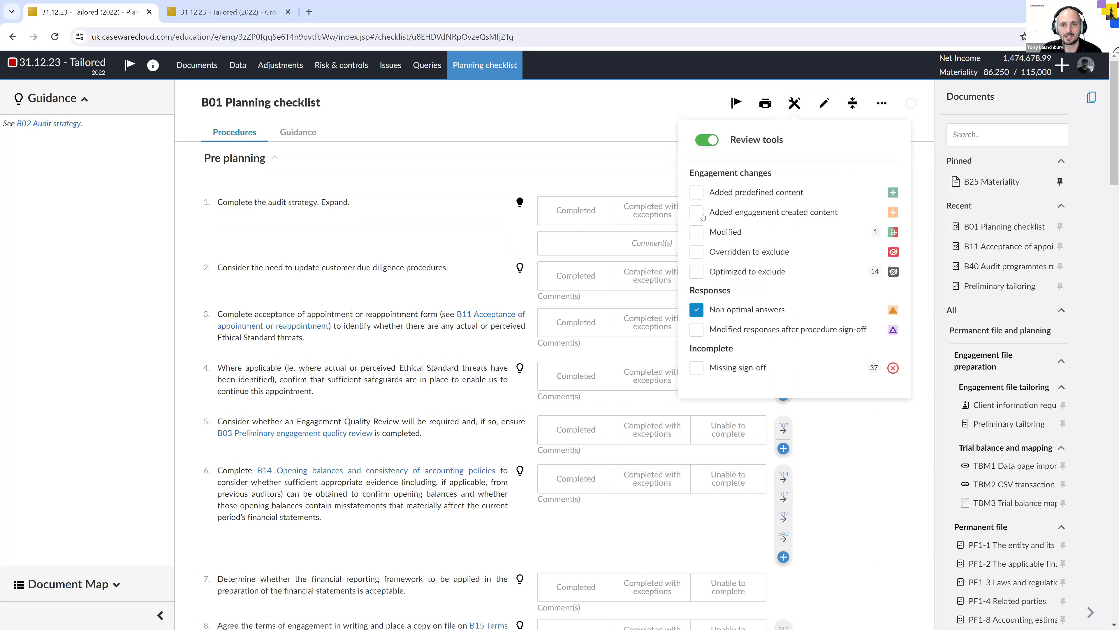
click(699, 236)
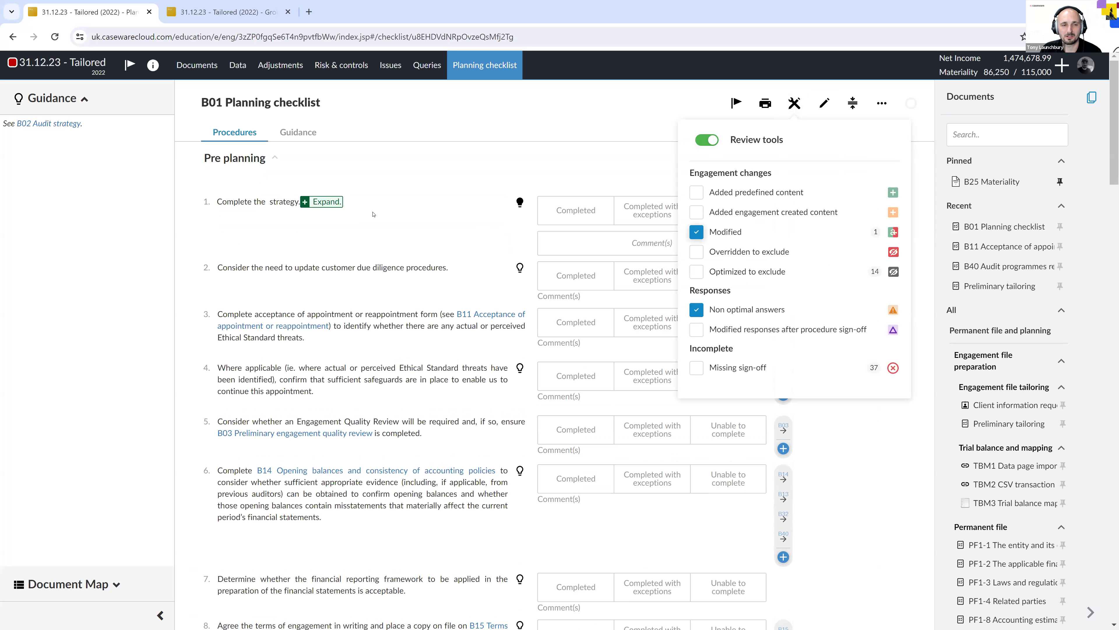
drag(300, 201, 358, 212)
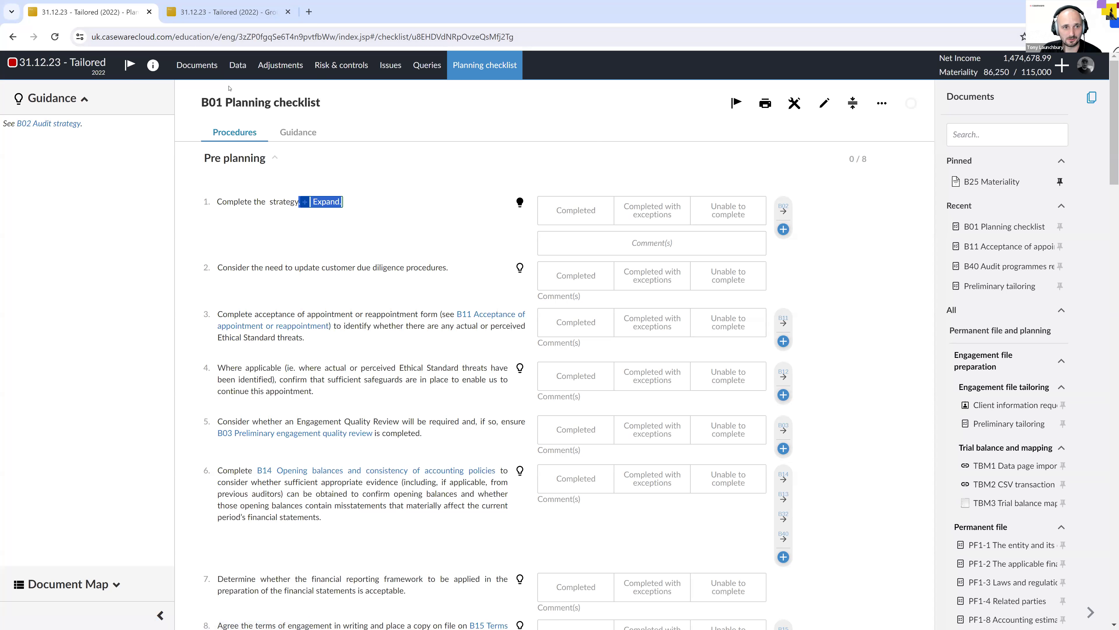
Browse the engagement's document list and view the prepare and review sign-offs on the Preliminary tailoring document.
click(214, 70)
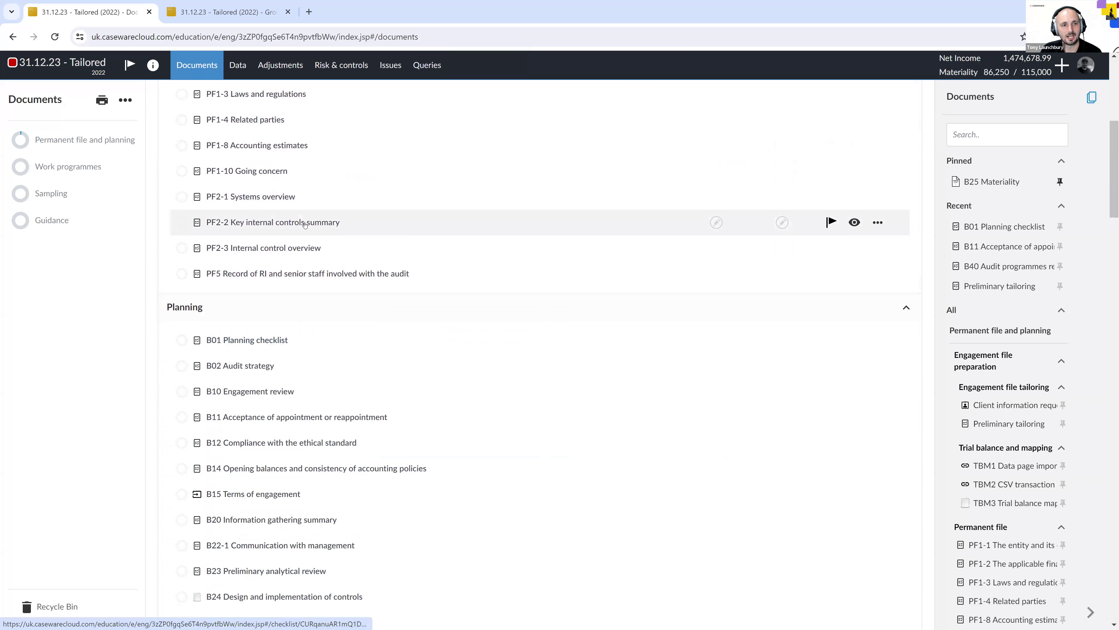
scroll(305, 225, down, 20)
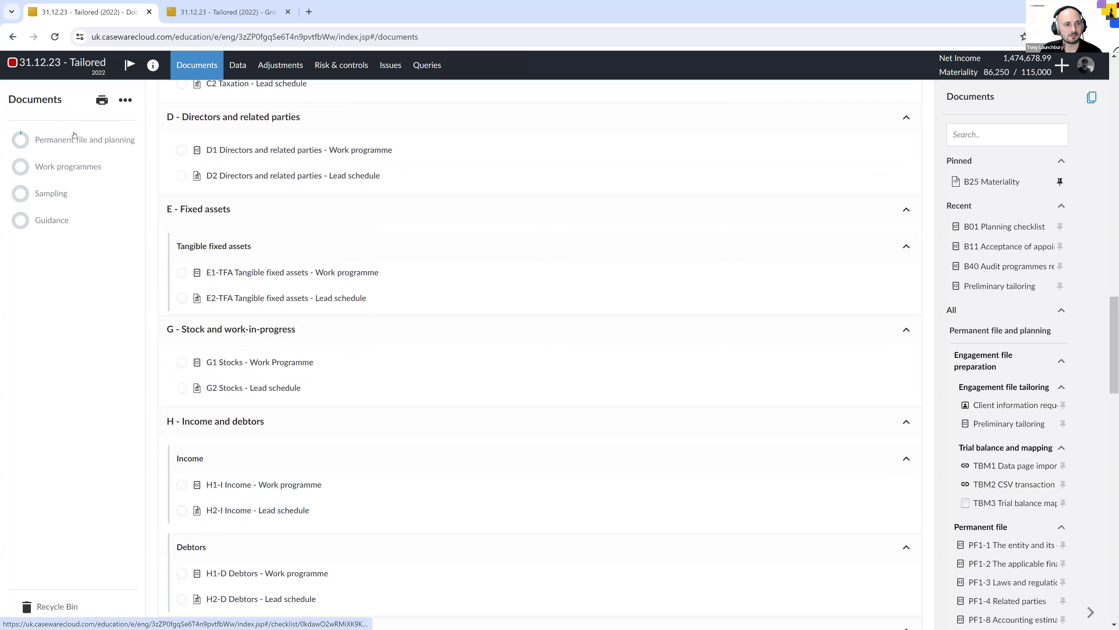
click(72, 166)
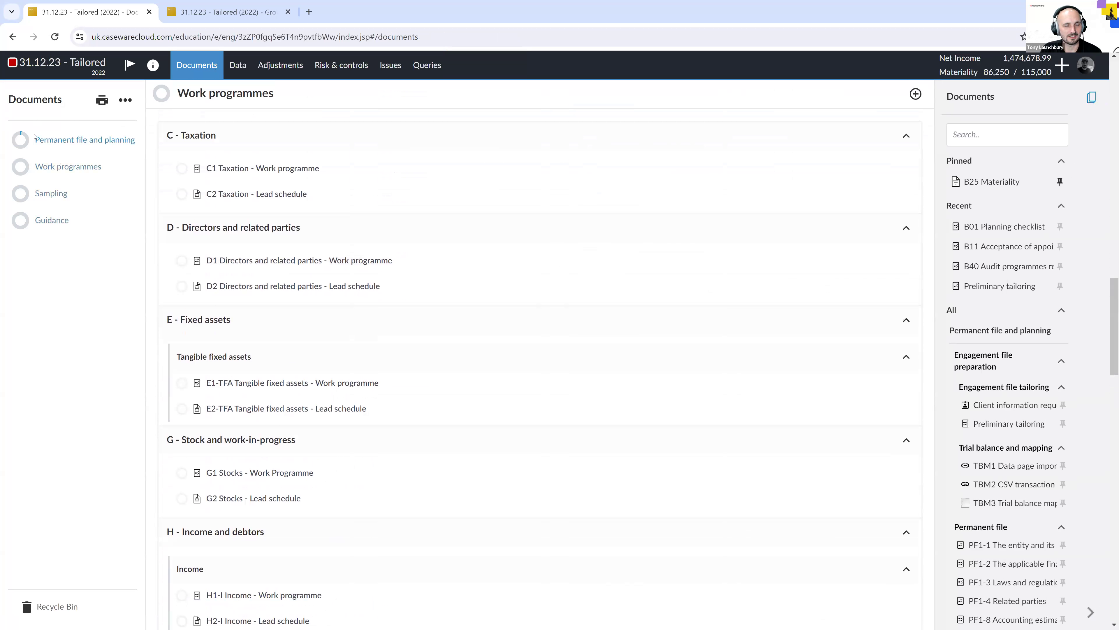
click(24, 145)
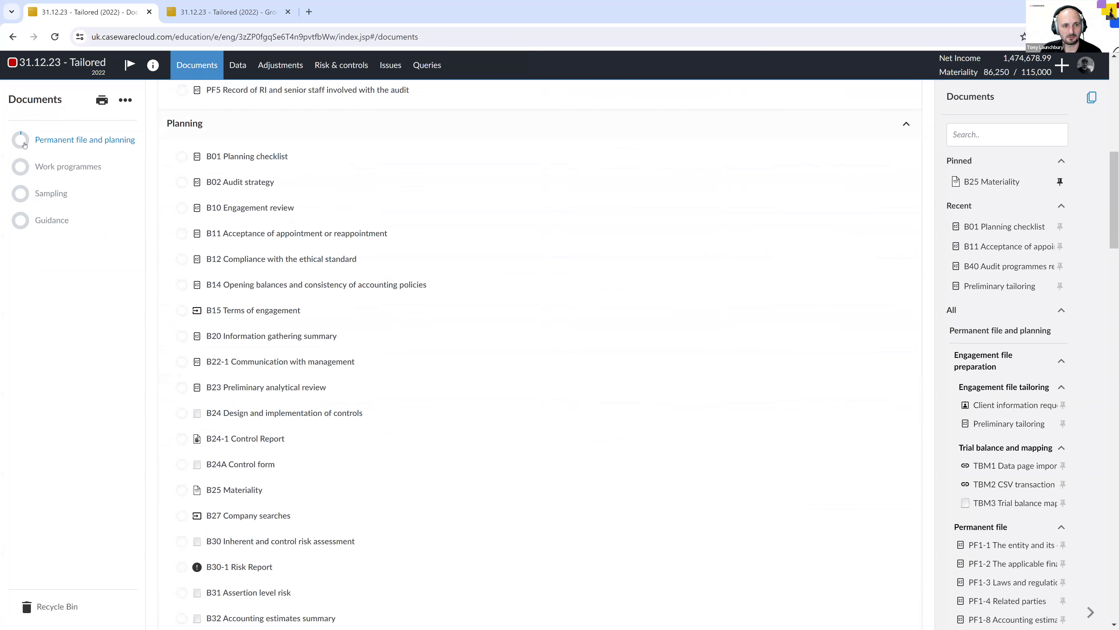
mouse_move(181, 226)
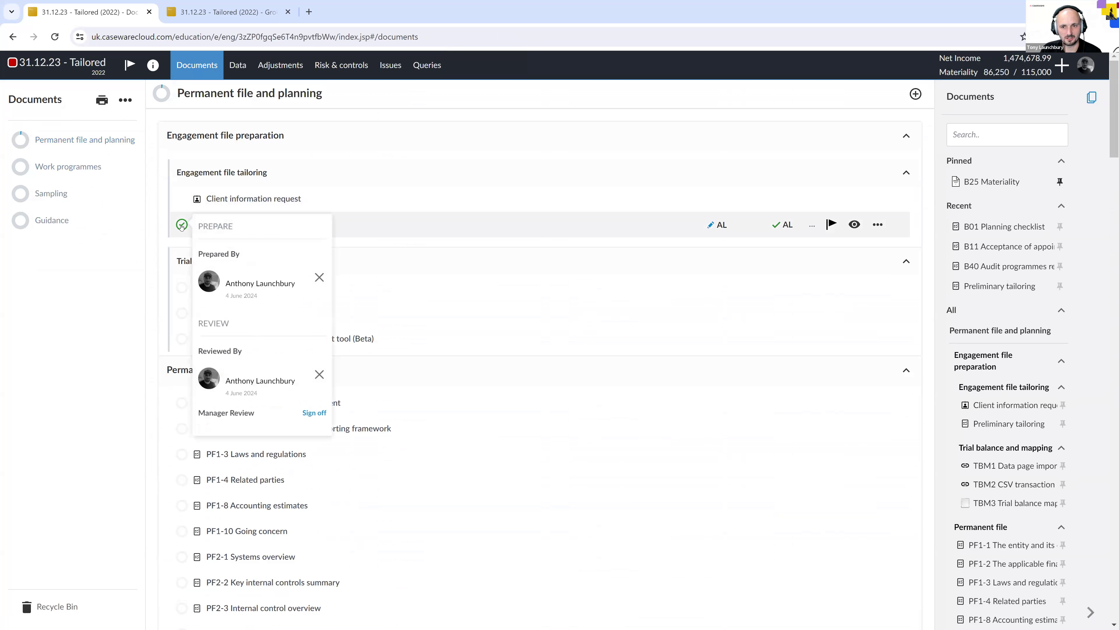
Open the M1 Wages, salaries and pensions work programme from the Work programmes section.
click(21, 164)
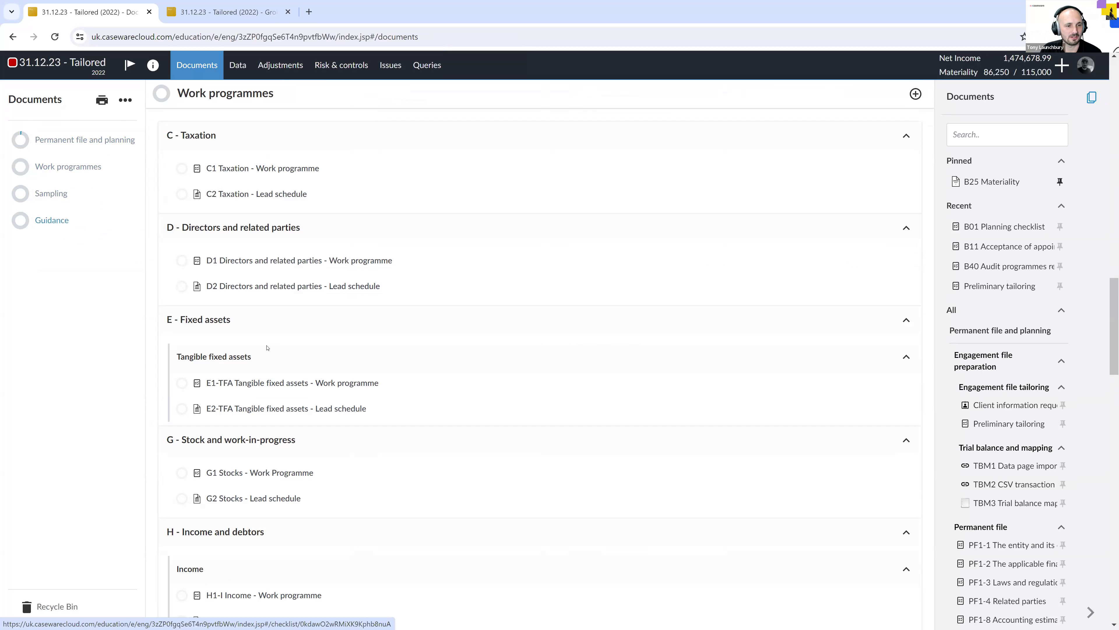
scroll(269, 352, down, 6)
scroll(268, 352, down, 8)
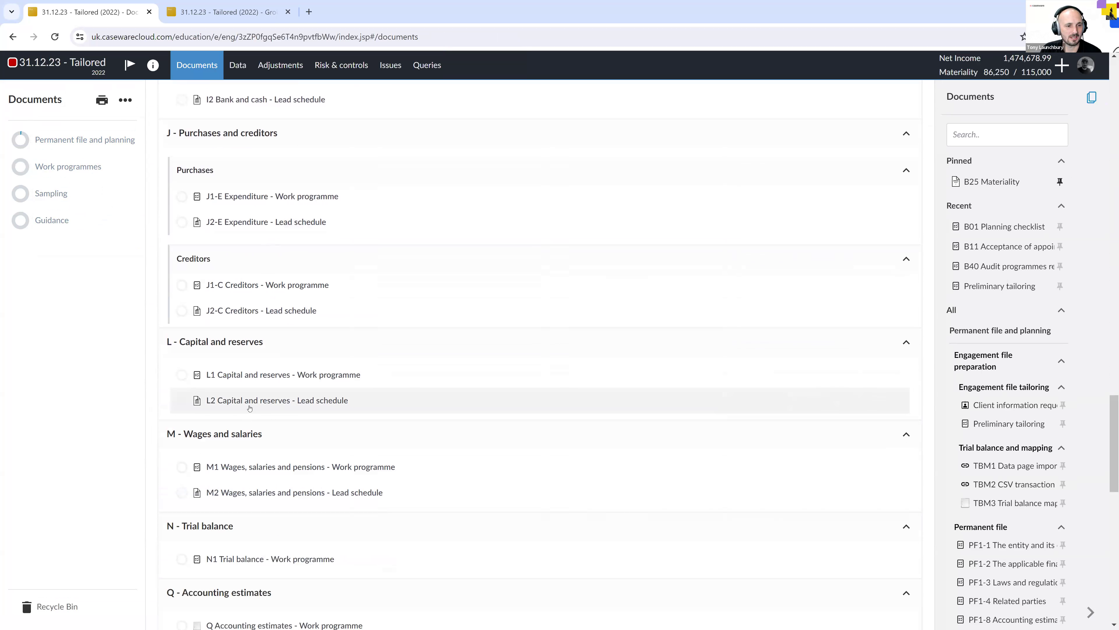
click(313, 352)
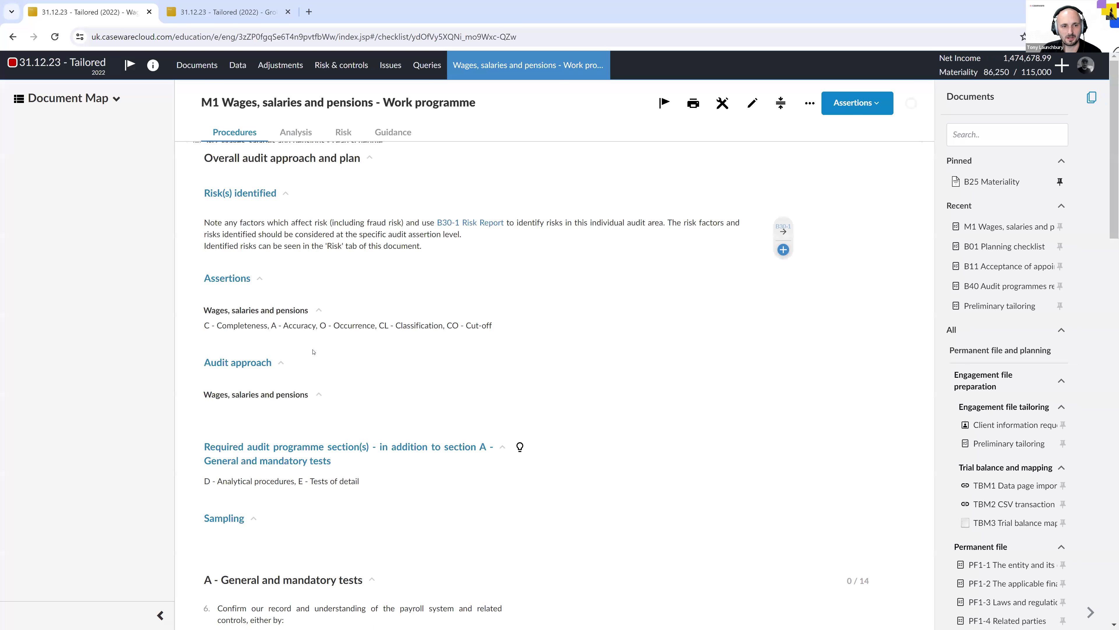
Collapse the Overall audit approach and General and mandatory tests sections of M1, and examine the Analytical procedures section.
click(370, 158)
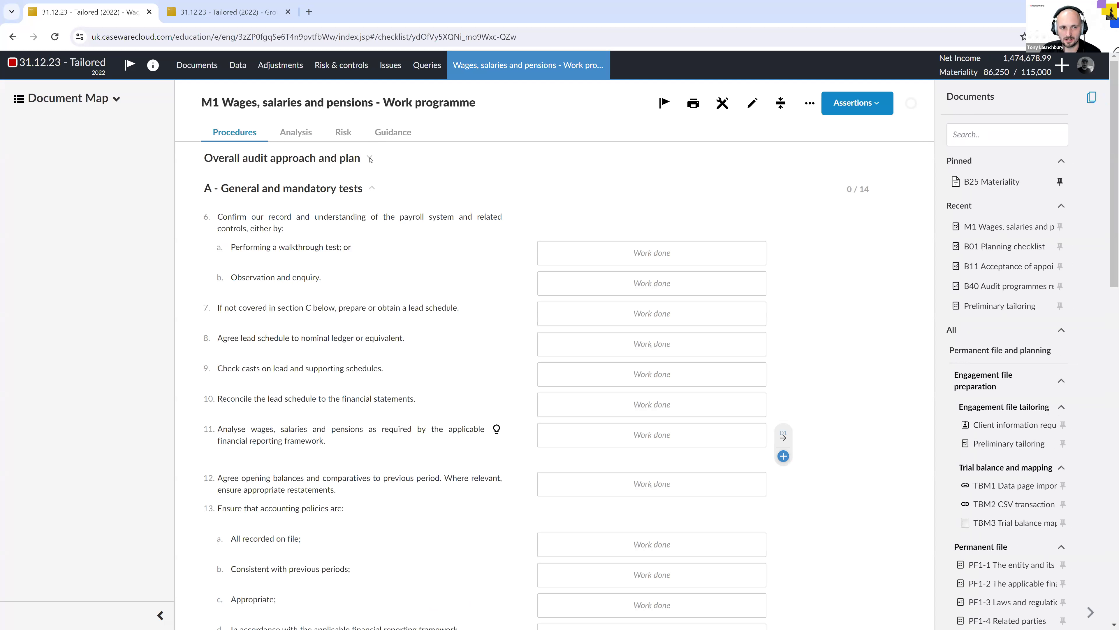
click(369, 159)
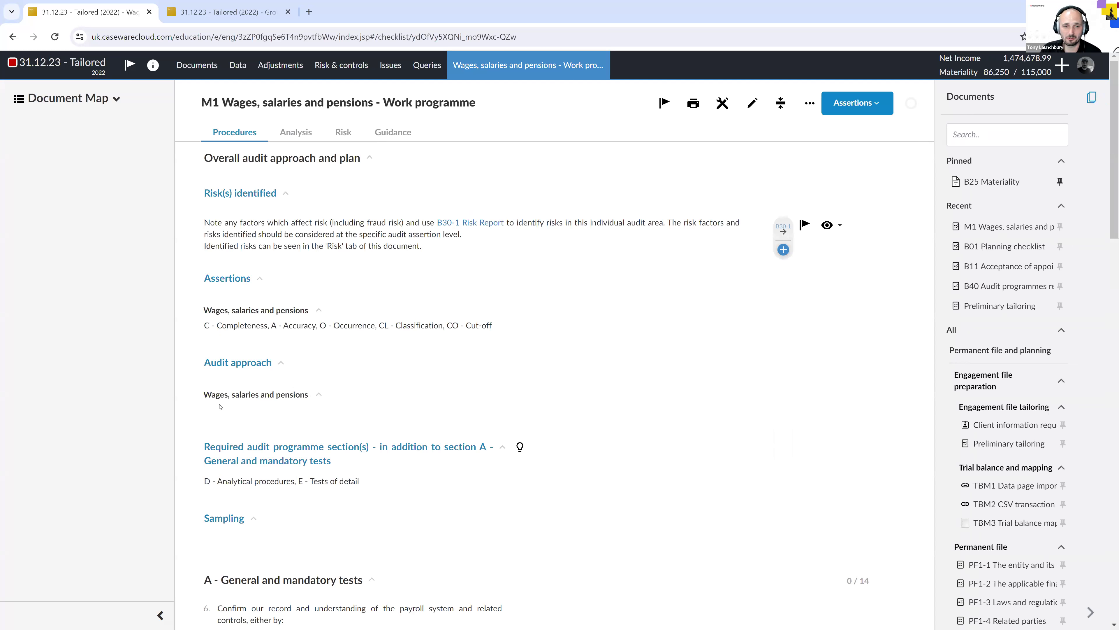
click(369, 159)
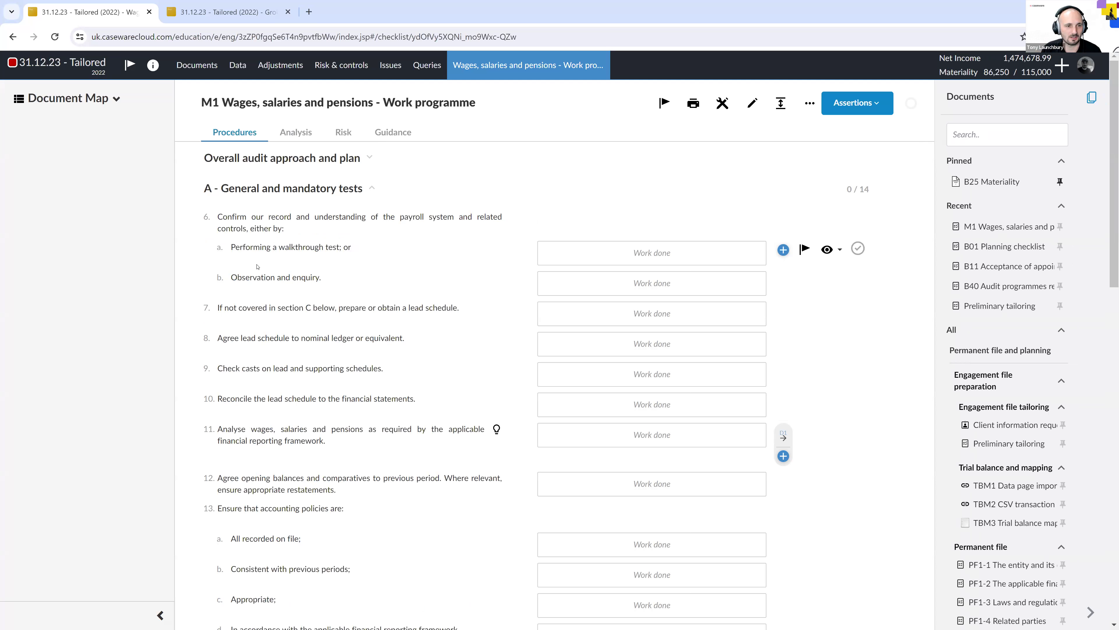
click(372, 189)
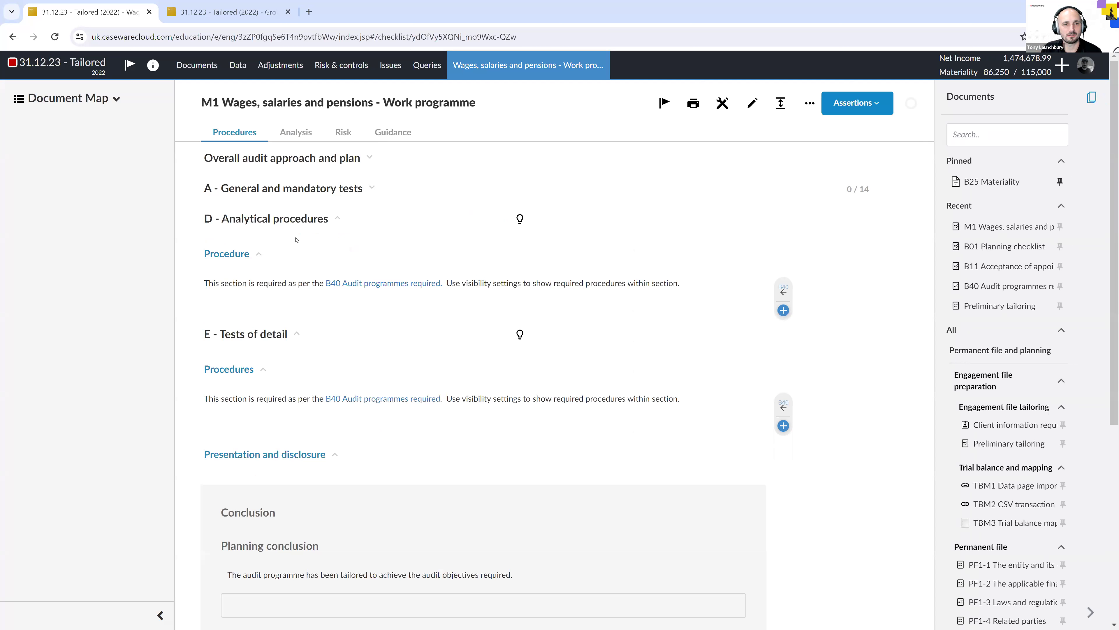
click(322, 229)
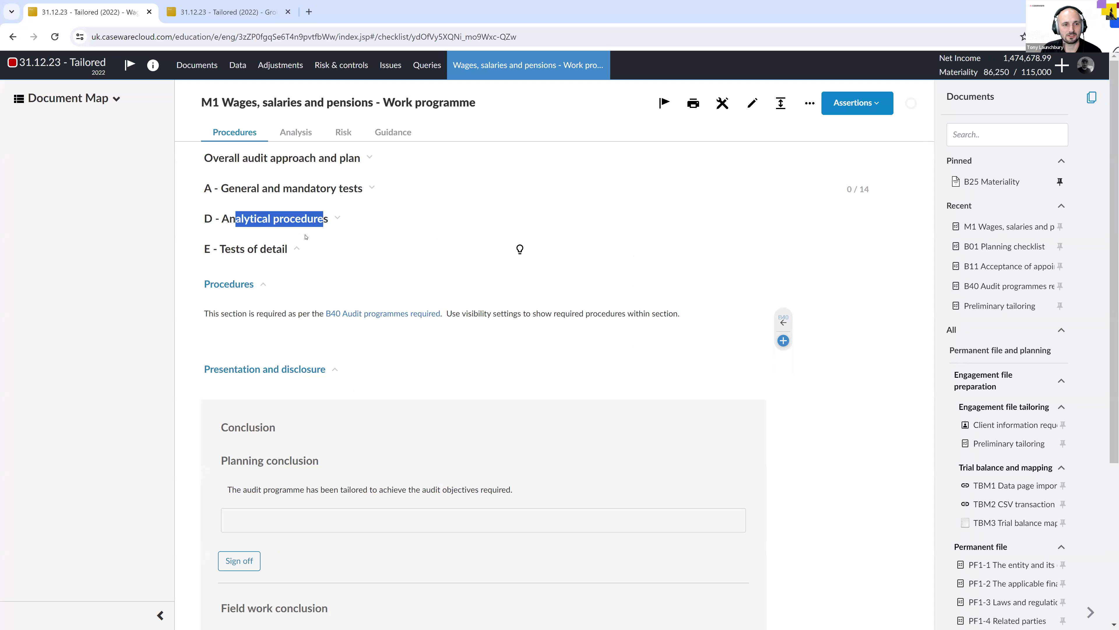
click(305, 236)
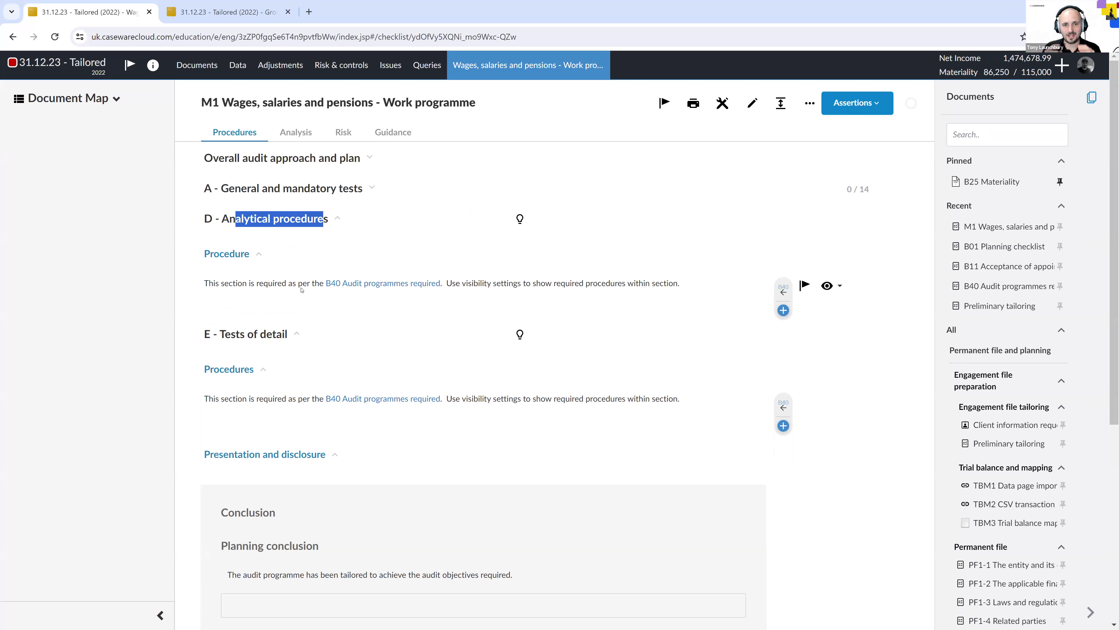
Add two new procedures to the Procedures group under E - Tests of detail, and view the first one's assertion options.
click(752, 103)
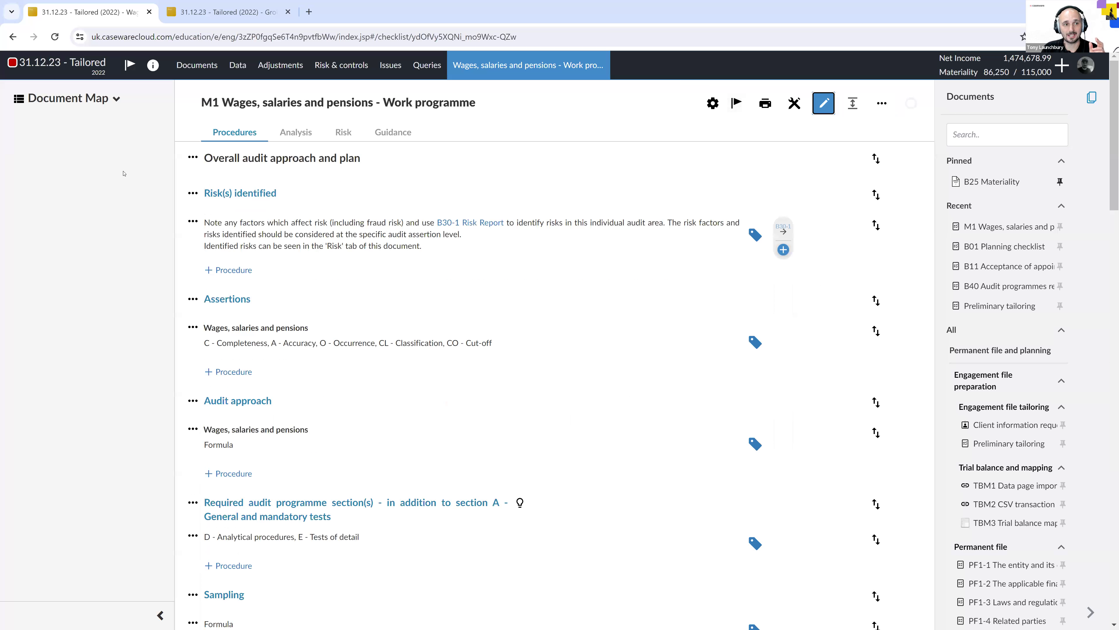
click(68, 98)
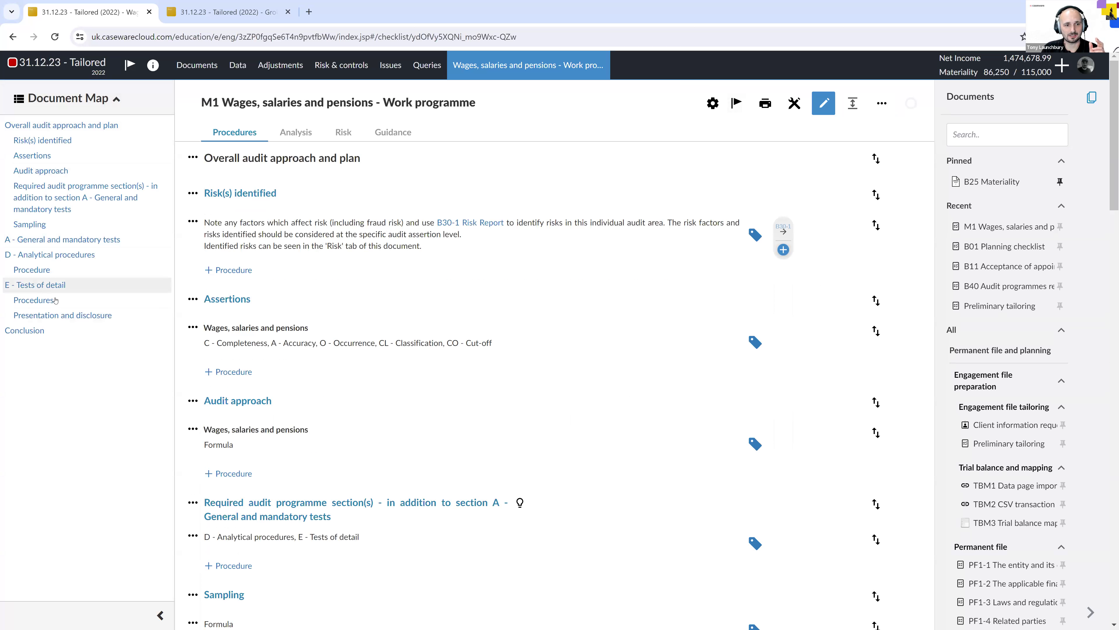
click(35, 291)
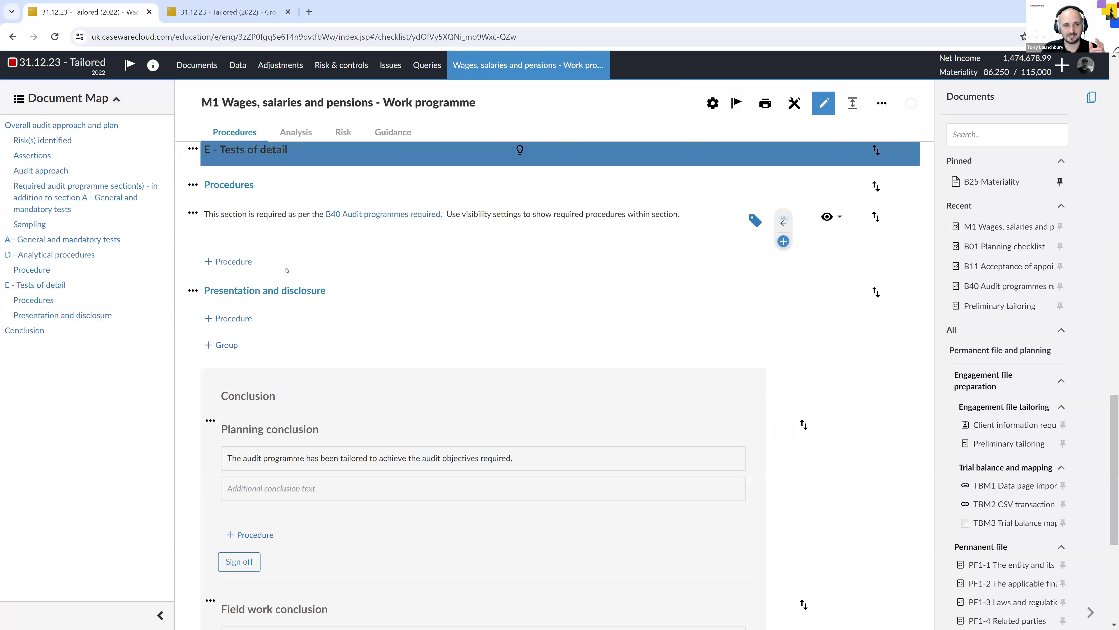
click(212, 264)
click(211, 292)
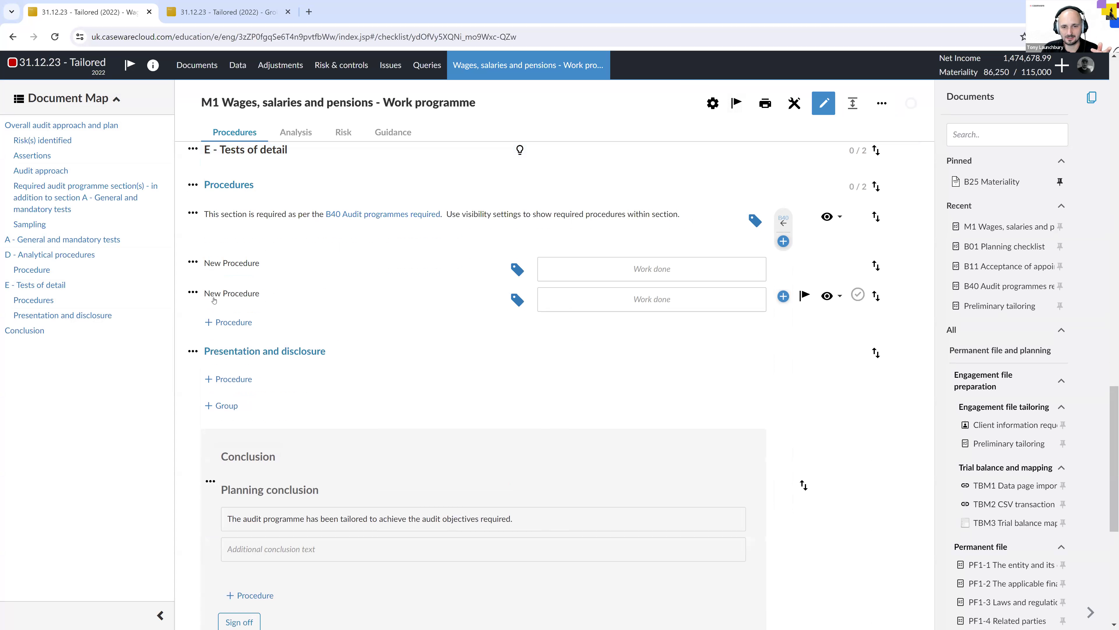
click(520, 267)
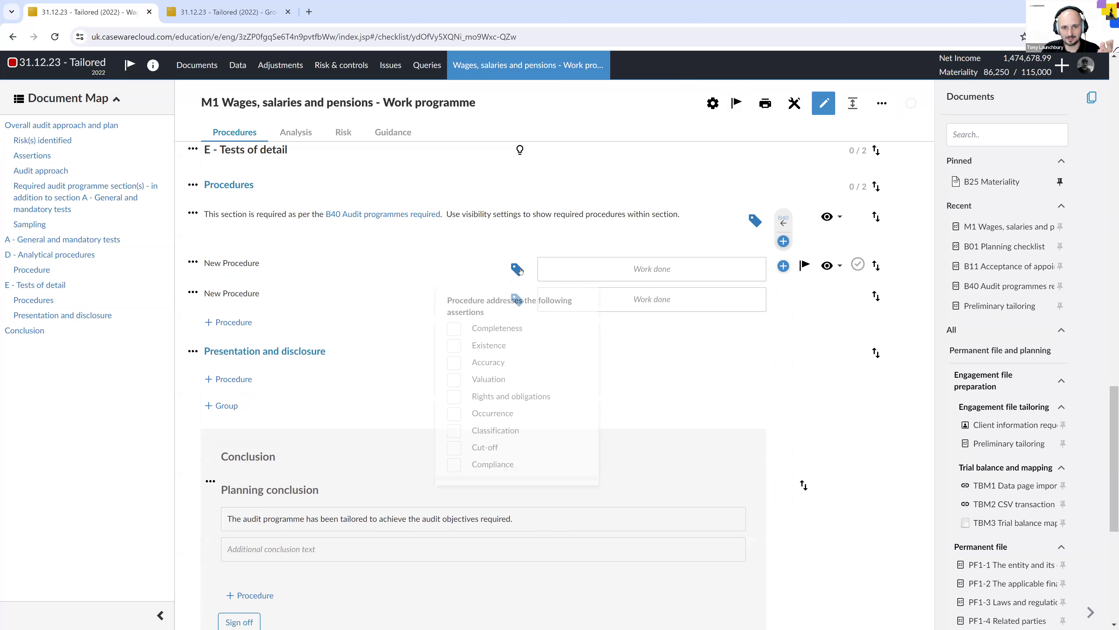
click(657, 327)
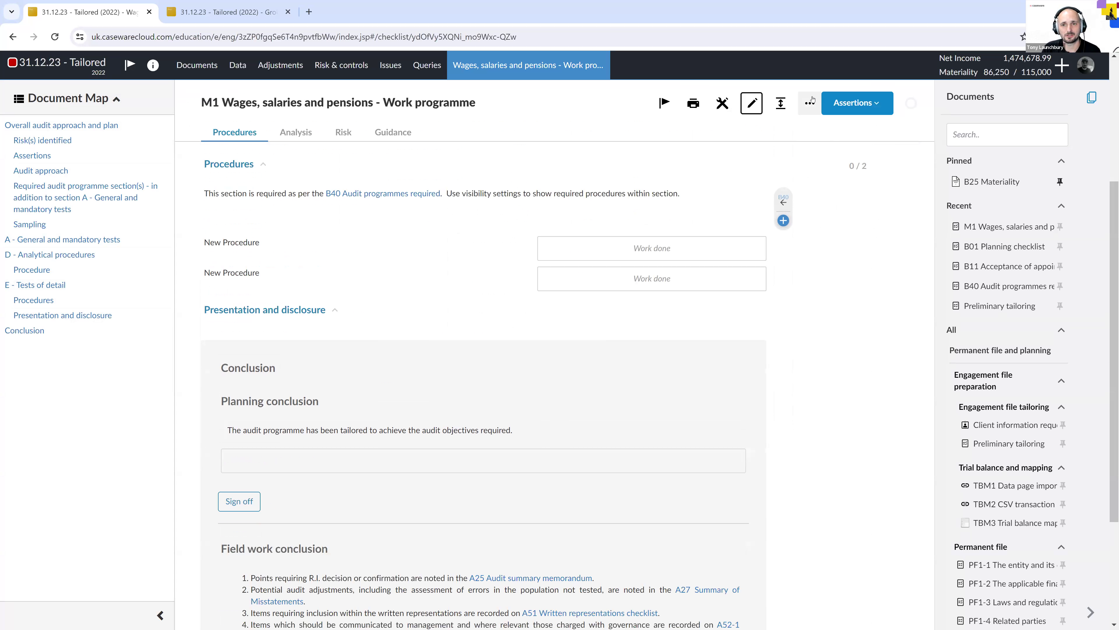
Show the hidden items in the M1 Wages, salaries and pensions work programme.
click(805, 107)
click(804, 107)
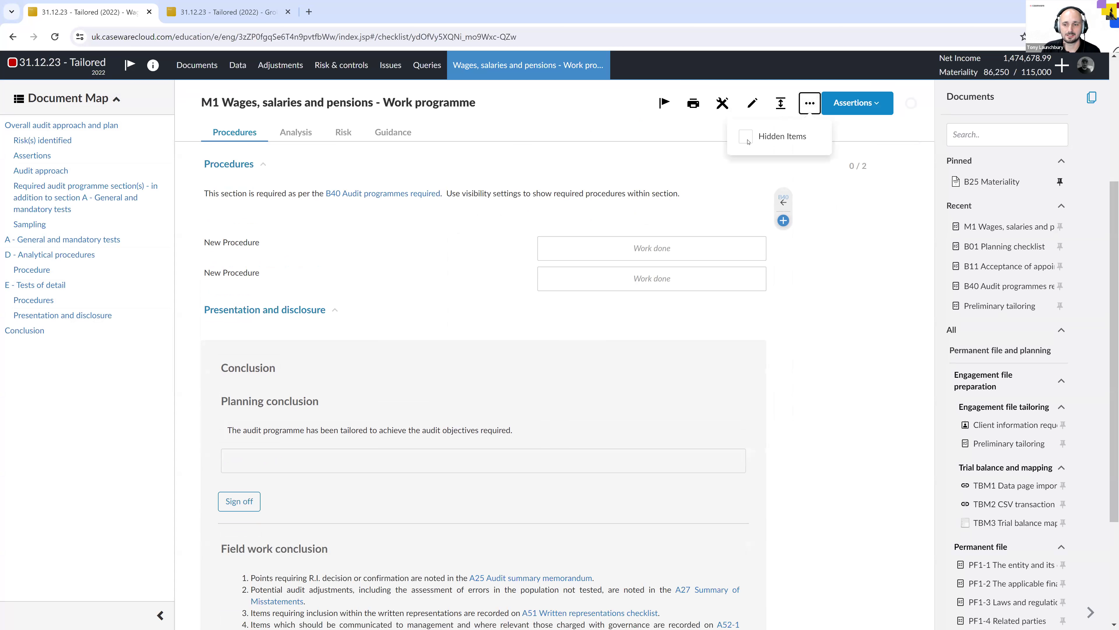
click(746, 139)
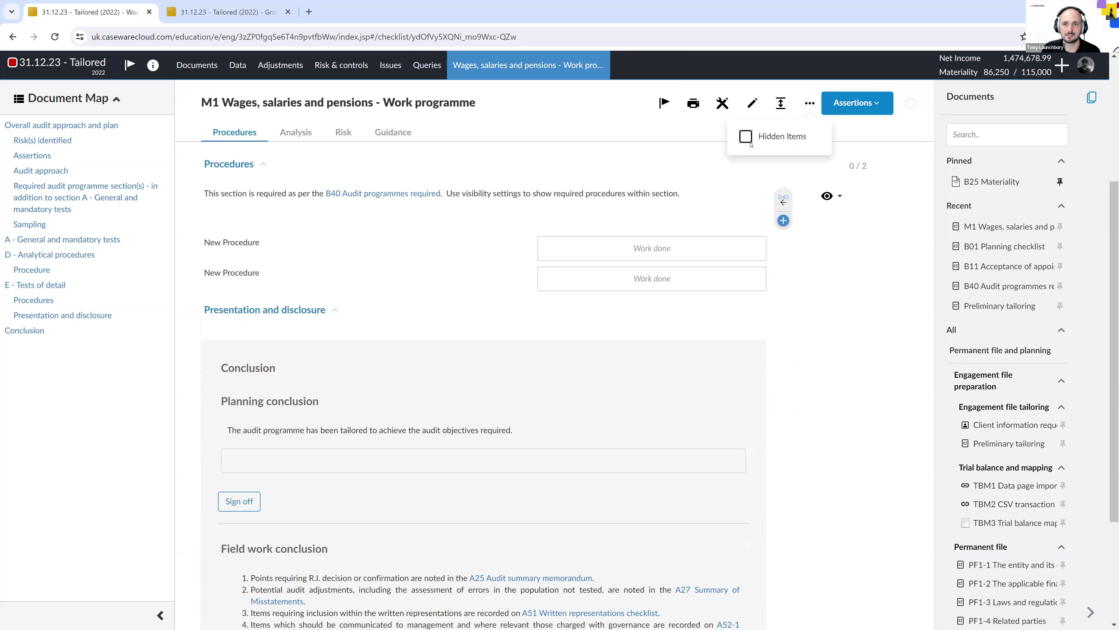
click(747, 138)
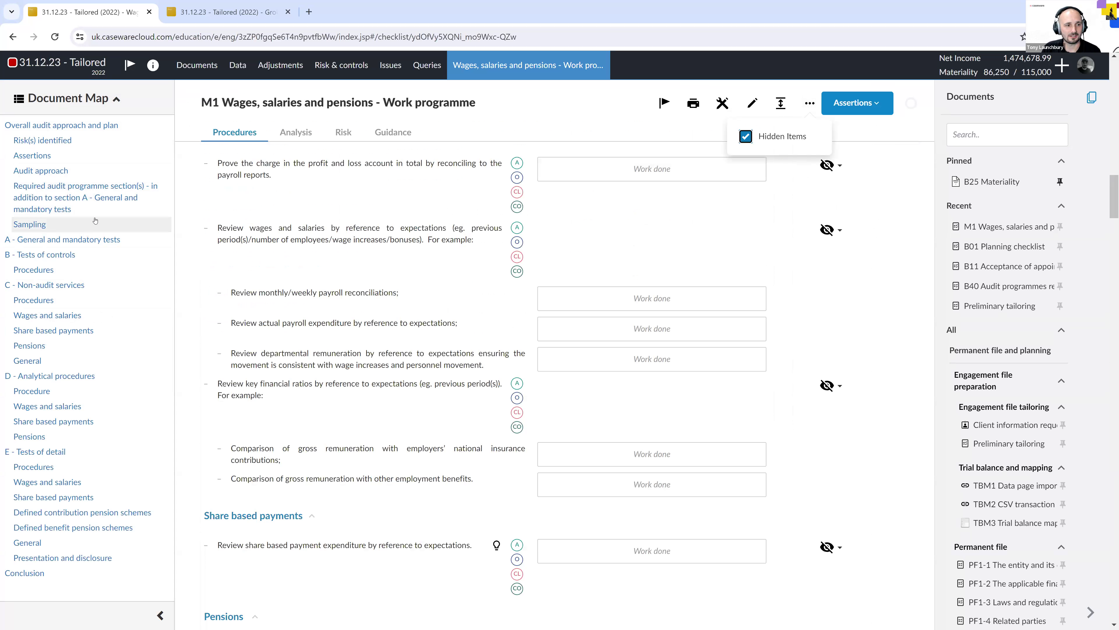
Show the hidden procedure on sampling nominal ledger entries against payroll details in Wages and salaries under E - Tests of detail.
scroll(68, 175, down, 1)
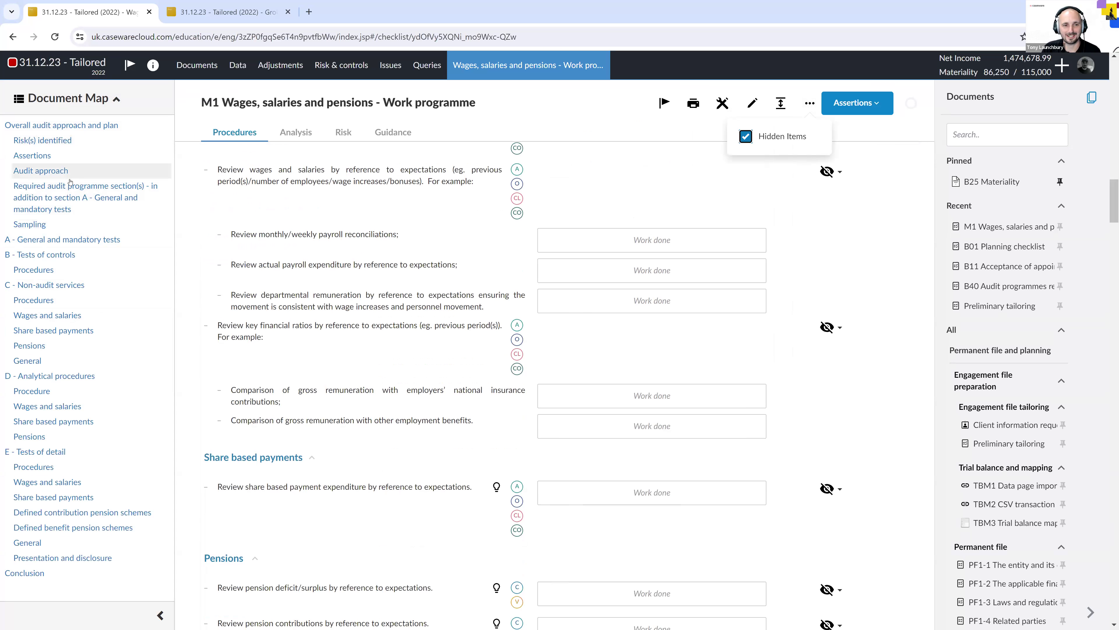
scroll(70, 181, down, 6)
click(43, 466)
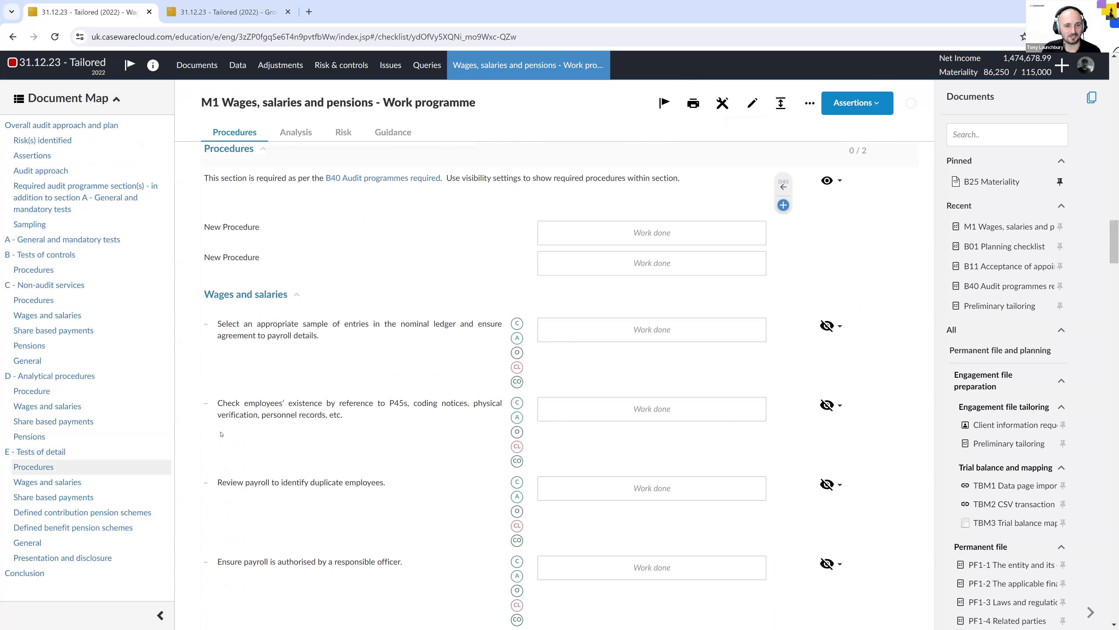
scroll(306, 352, down, 1)
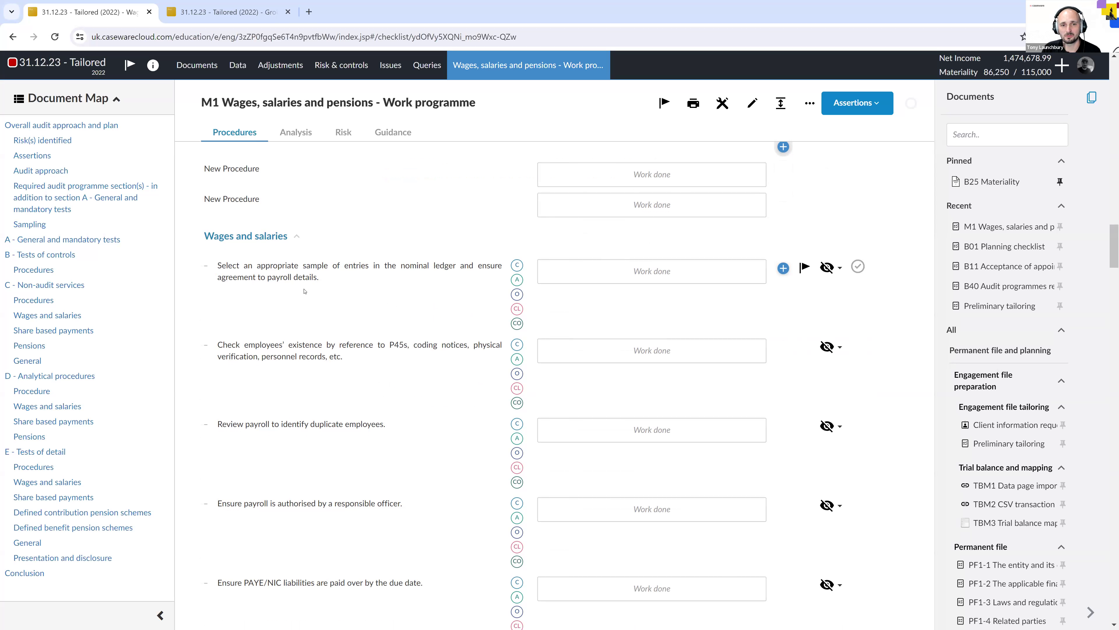
drag(244, 267, 337, 267)
click(828, 268)
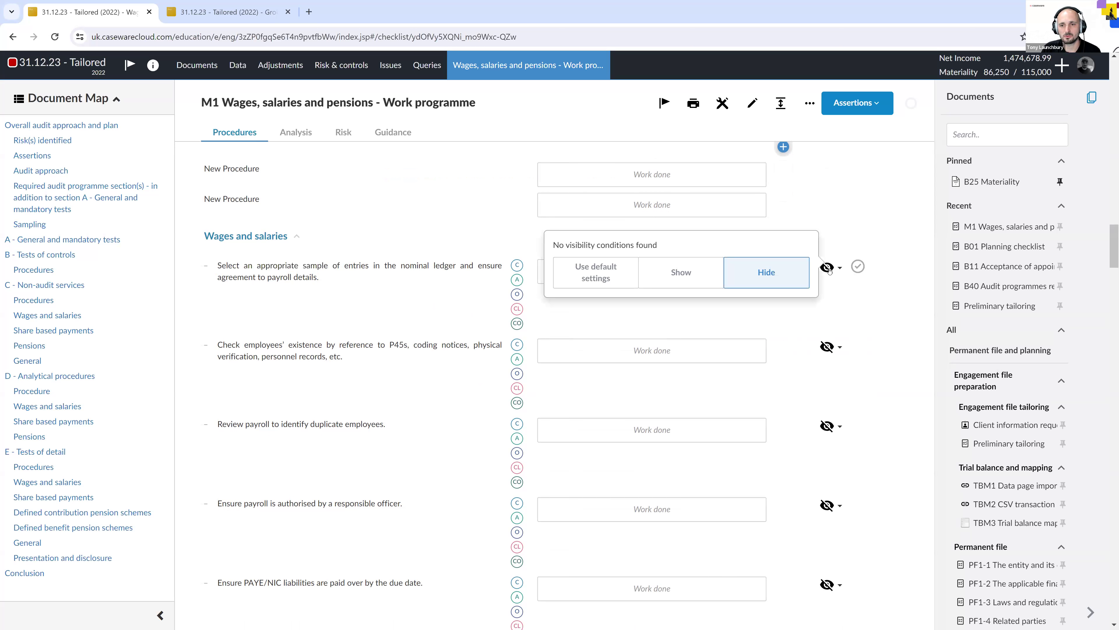
click(700, 274)
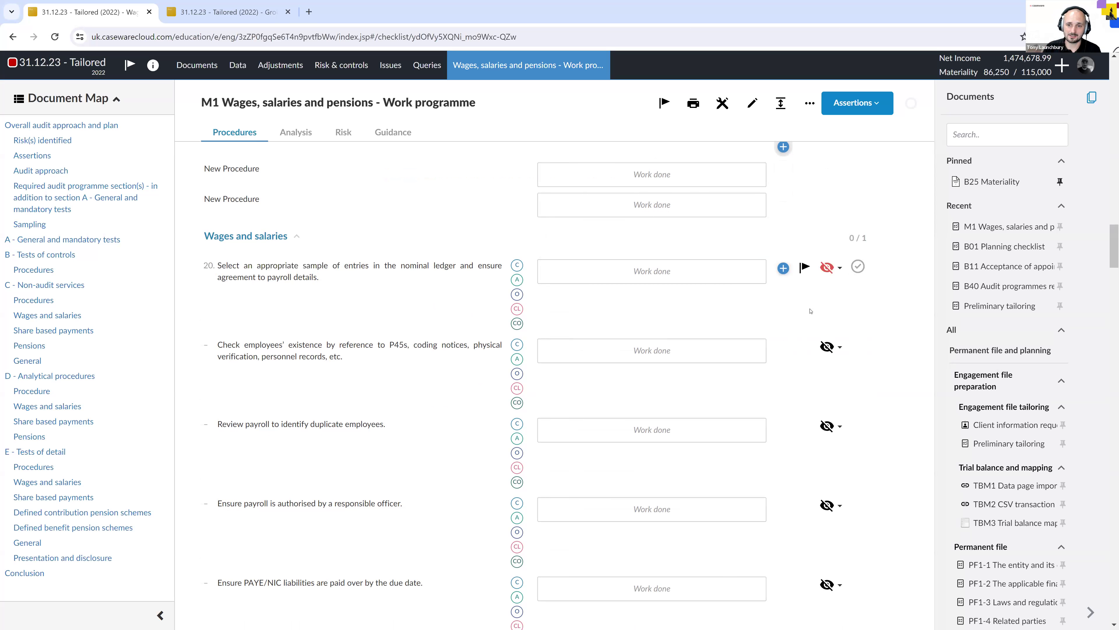
Show the procedures on employees' existence, duplicate employees and payroll authorisation in the same Wages and salaries group.
click(827, 347)
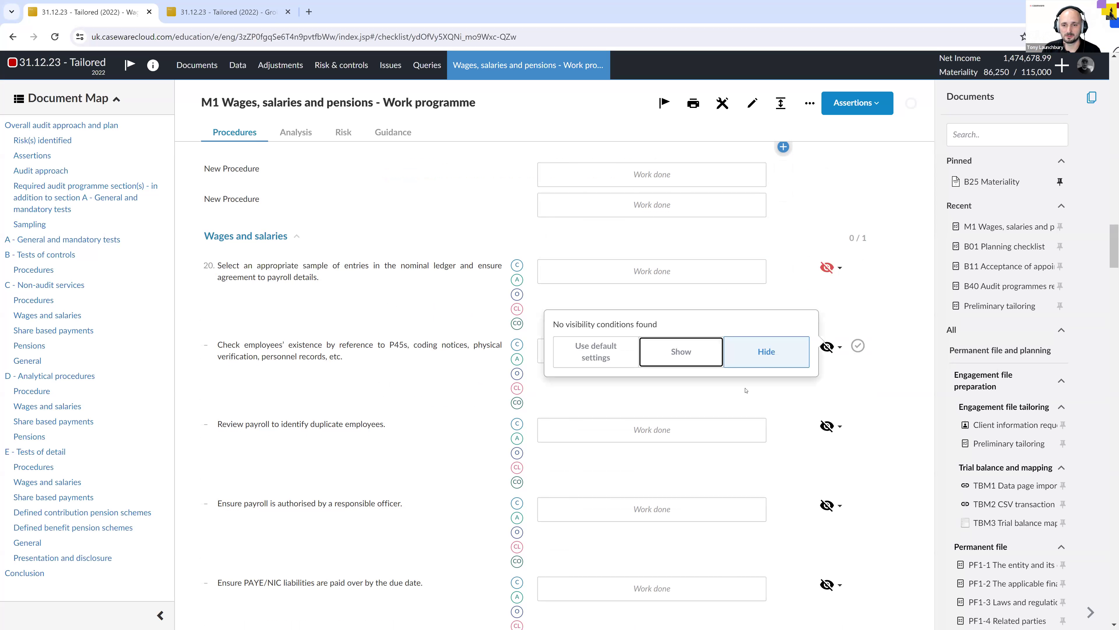
click(701, 359)
click(828, 426)
click(682, 441)
click(827, 505)
click(673, 510)
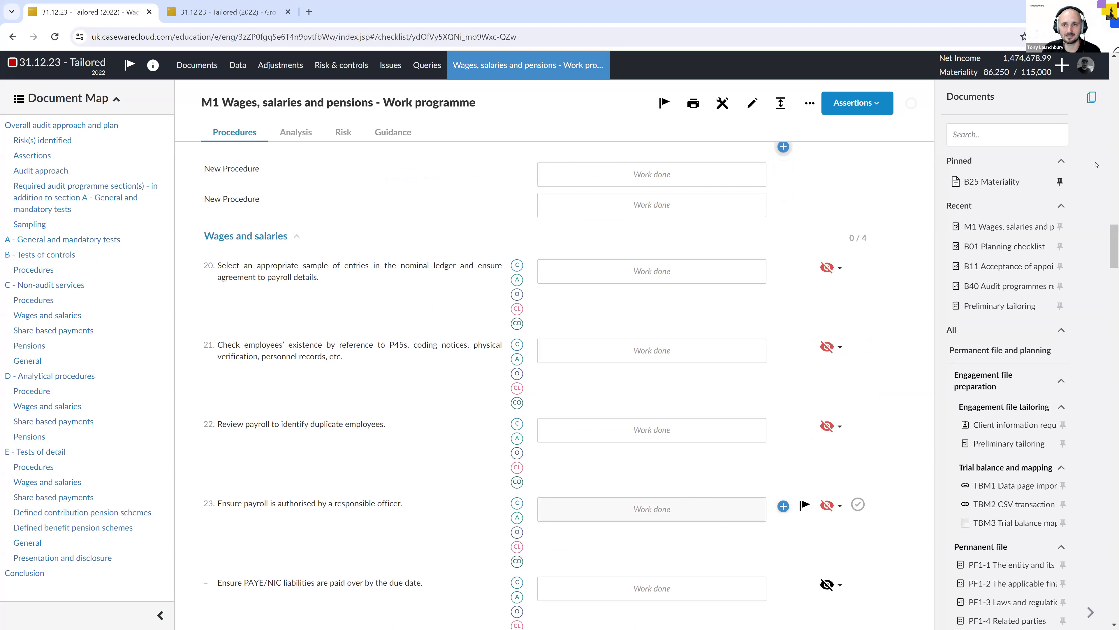
Show the payroll reports reconciliation procedure under D - Analytical procedures, and turn off the display of hidden items.
click(810, 102)
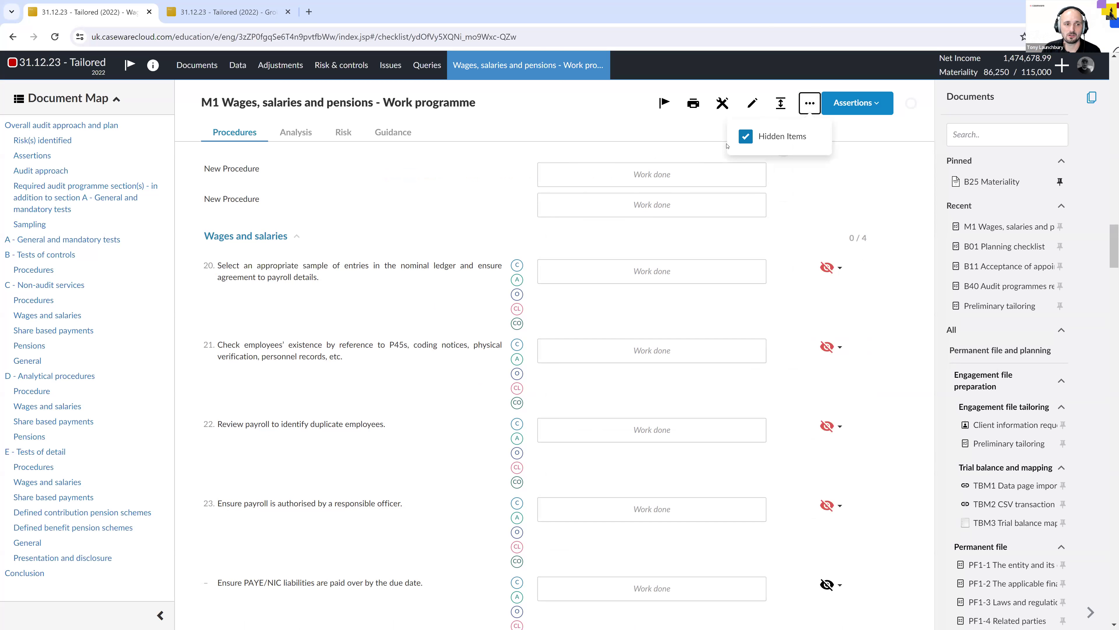
click(42, 377)
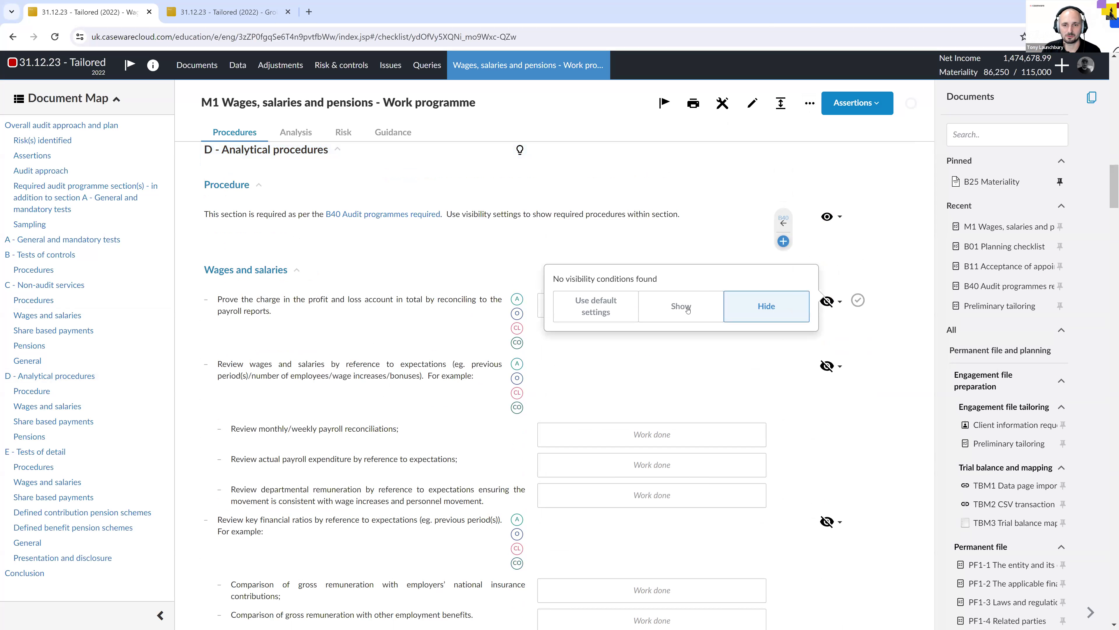
click(809, 103)
click(745, 137)
click(745, 137)
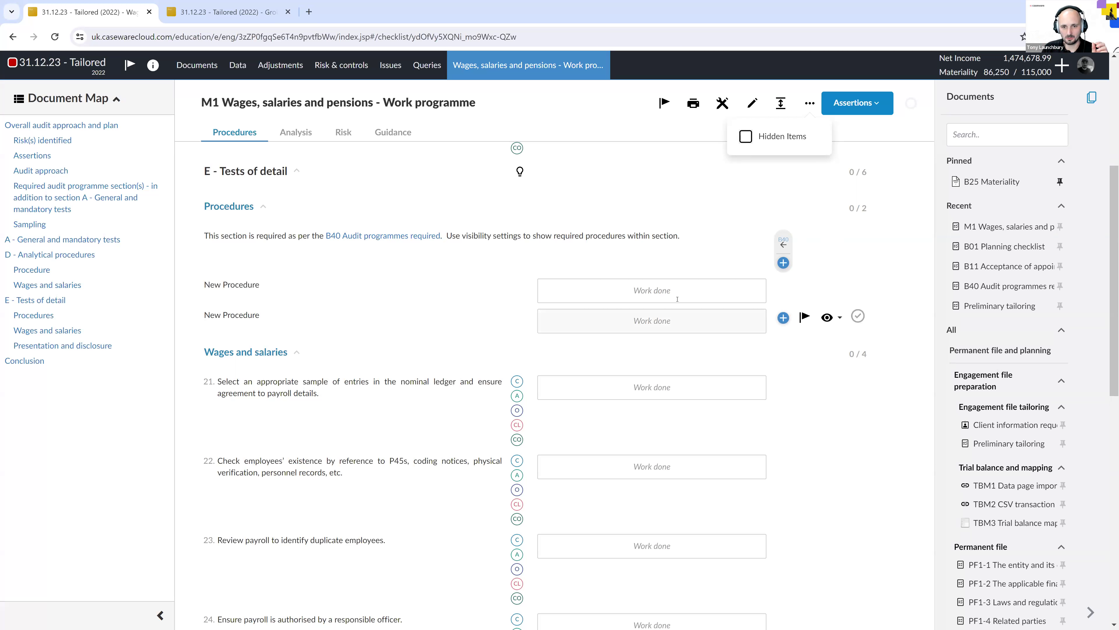
Start a new risk titled "Payroll" with the description "Payroll deductions for taxes and benefits may be inaccurate".
click(672, 289)
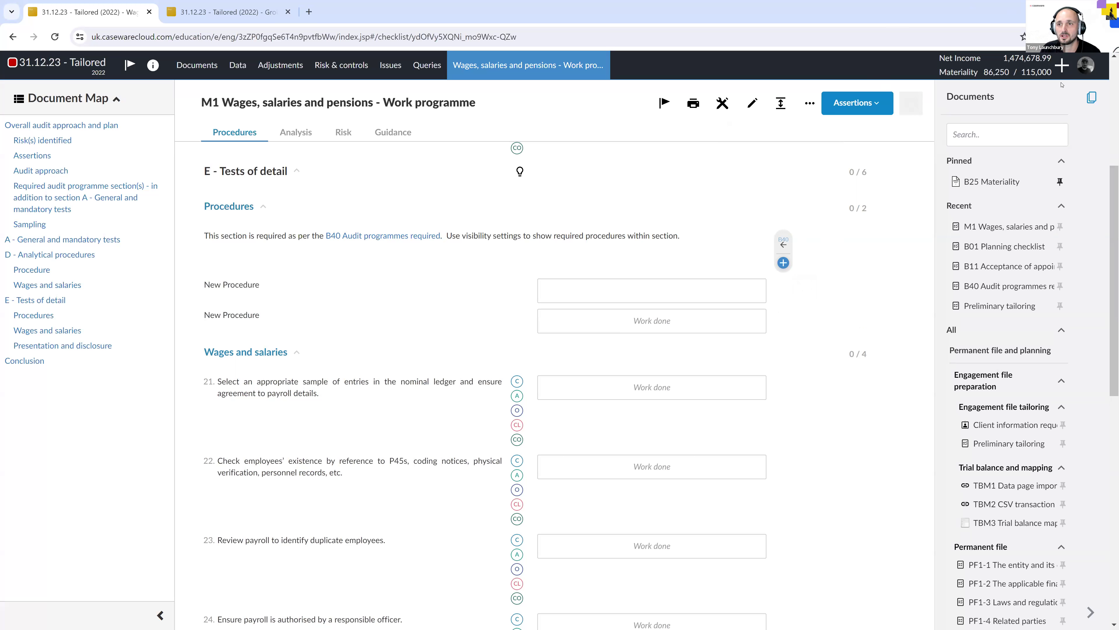
right_click(1065, 65)
click(1066, 66)
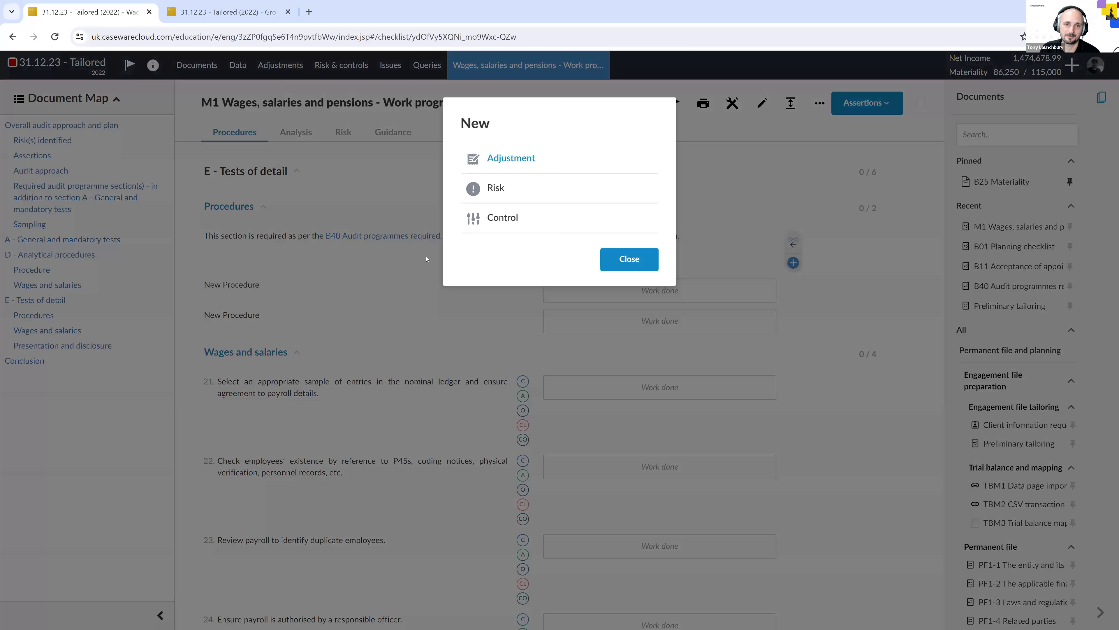
click(497, 187)
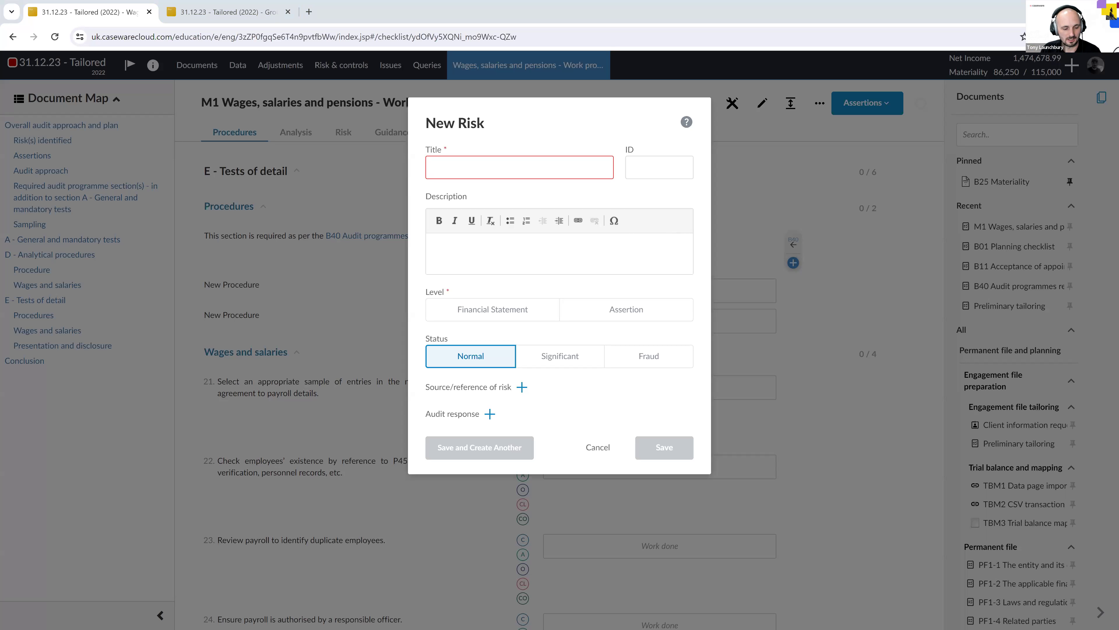
text(31.12.23 - Tailored)
key(alt+Tab)
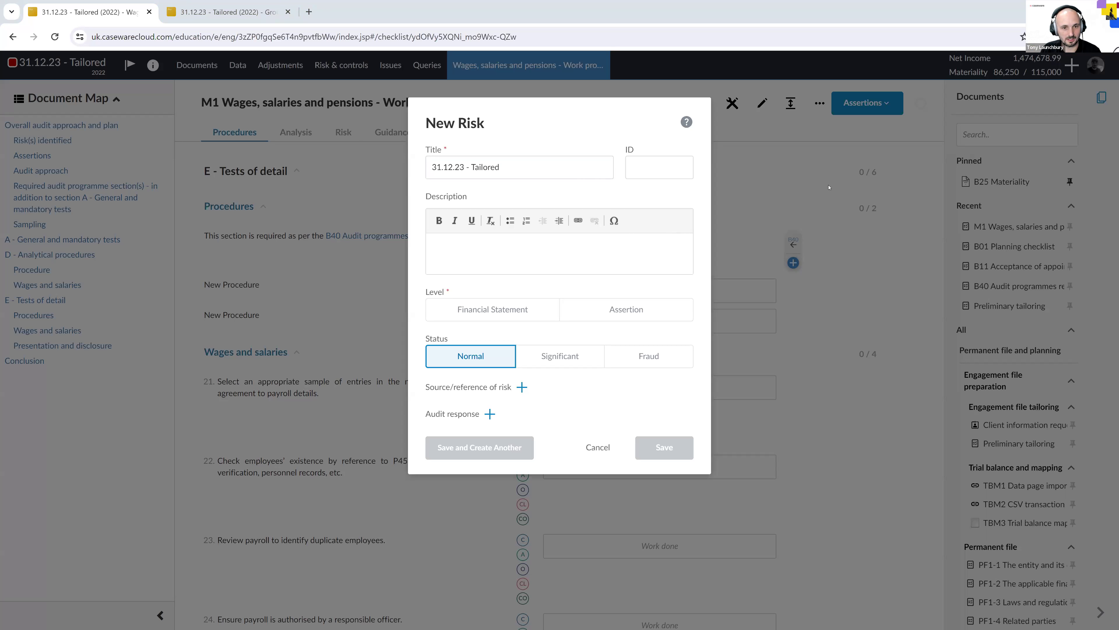
click(515, 273)
text(Payroll deductions for taxes and benefits may be inaccurate)
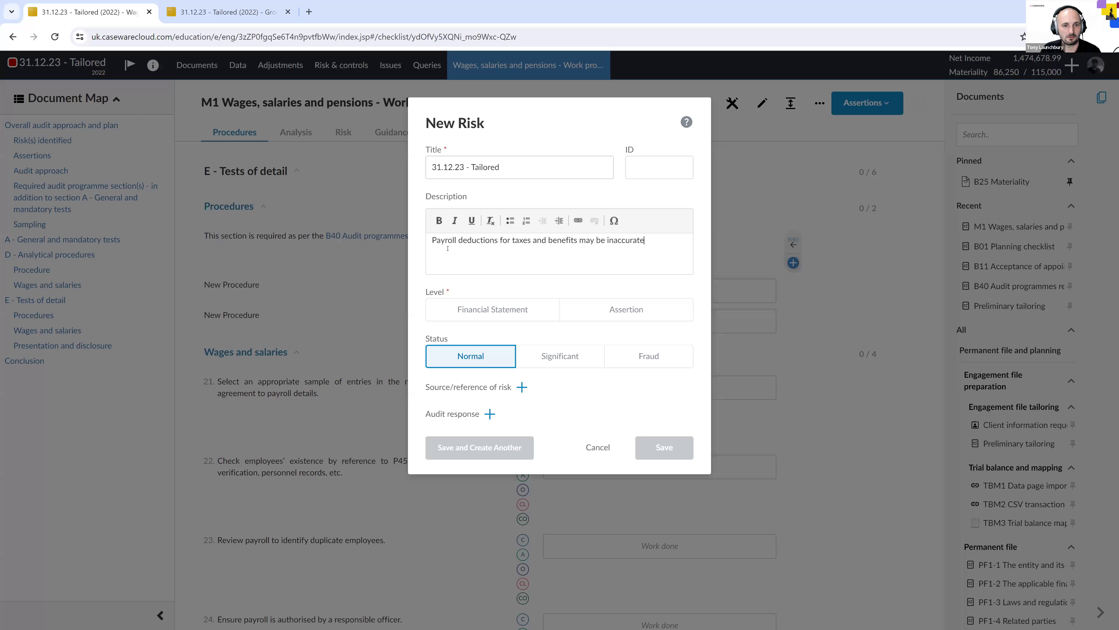
click(454, 240)
triple_click(508, 167)
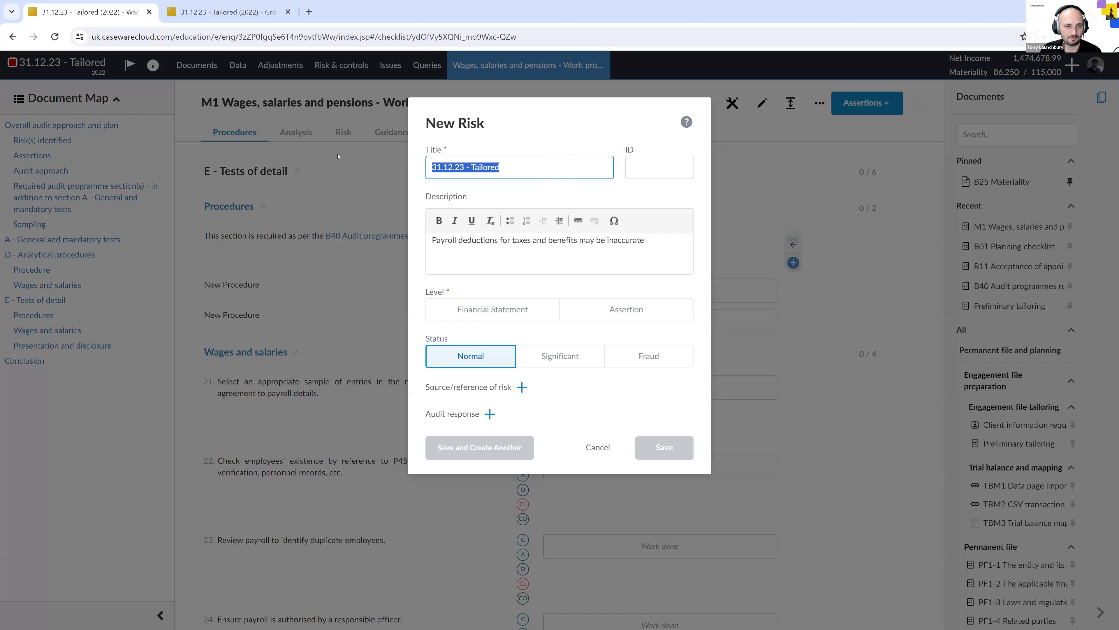
text(Payroll)
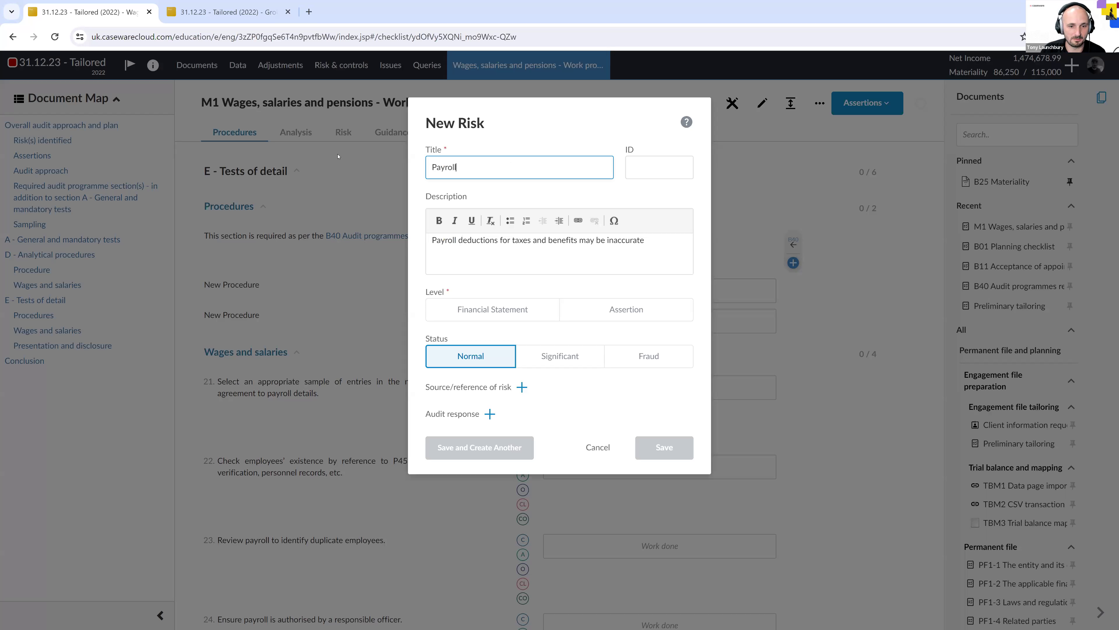
Set the risk's level to Assertion and add the area M - Wages and salaries with assertions C and A.
click(623, 309)
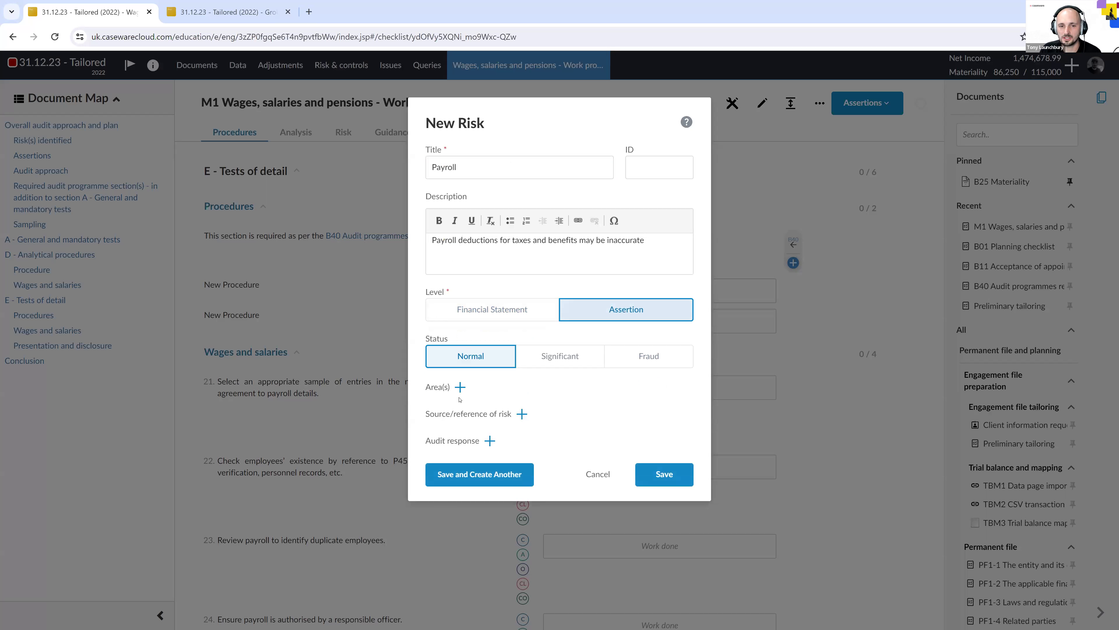
click(460, 387)
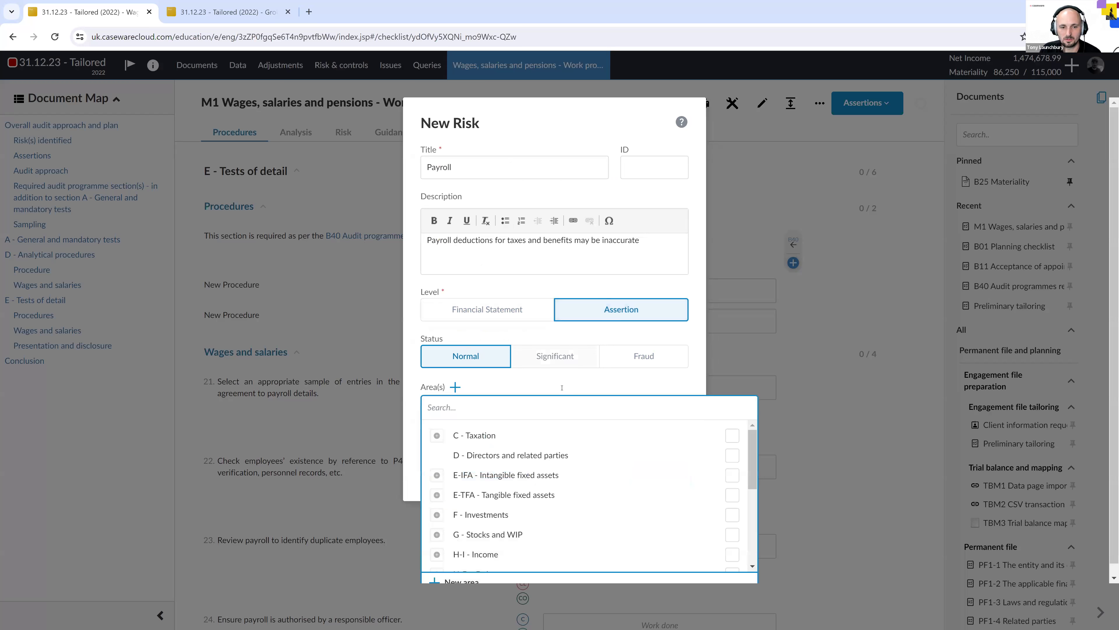
scroll(608, 493, down, 4)
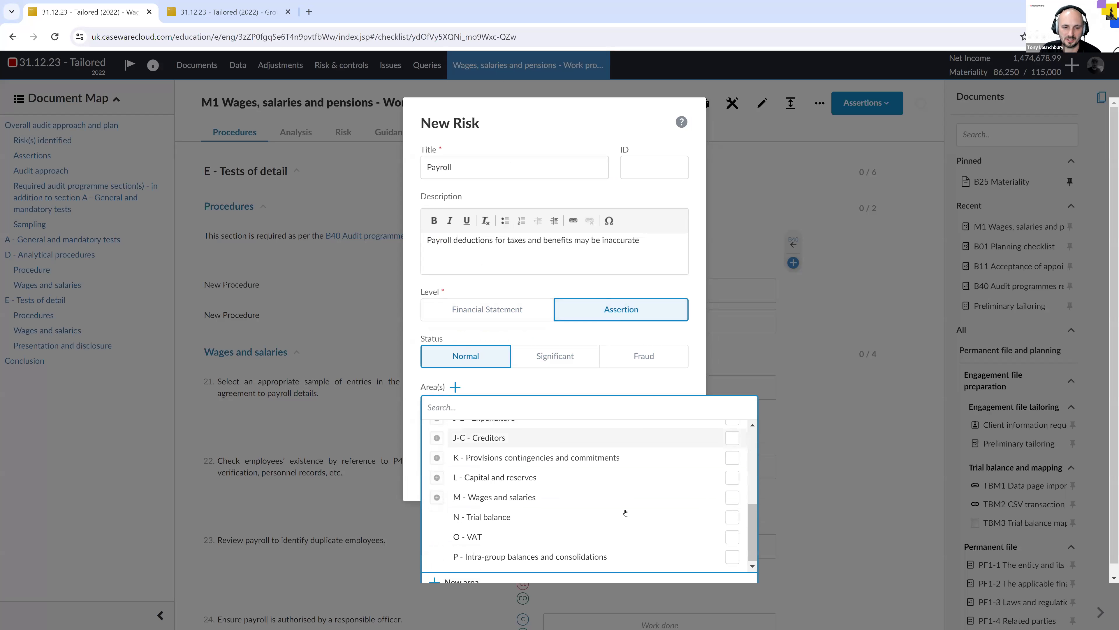
click(732, 497)
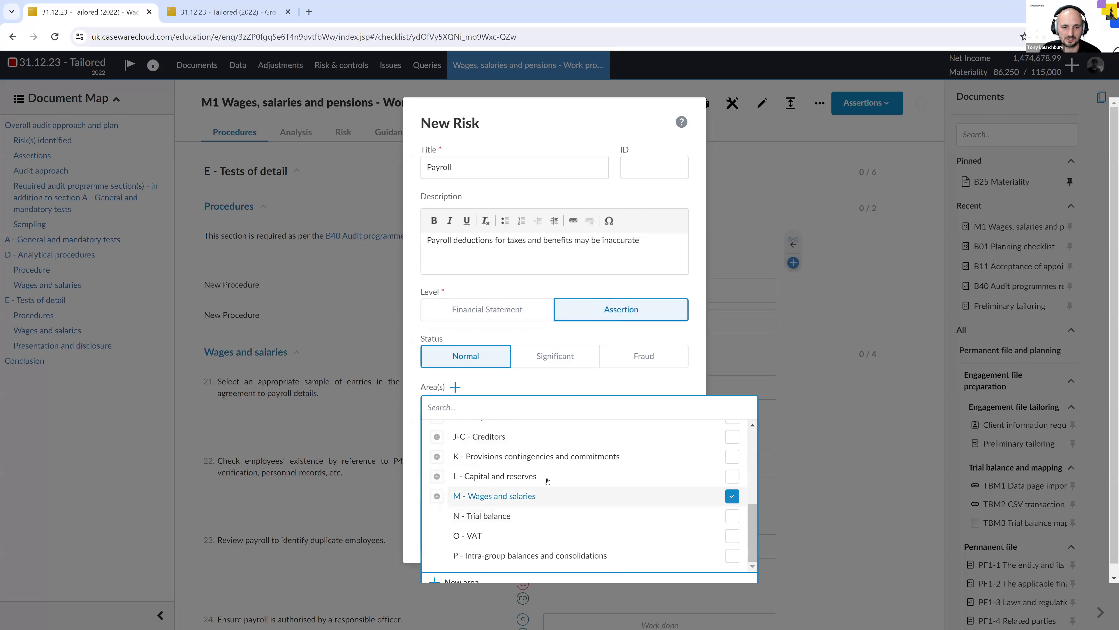
click(405, 394)
click(445, 438)
click(503, 438)
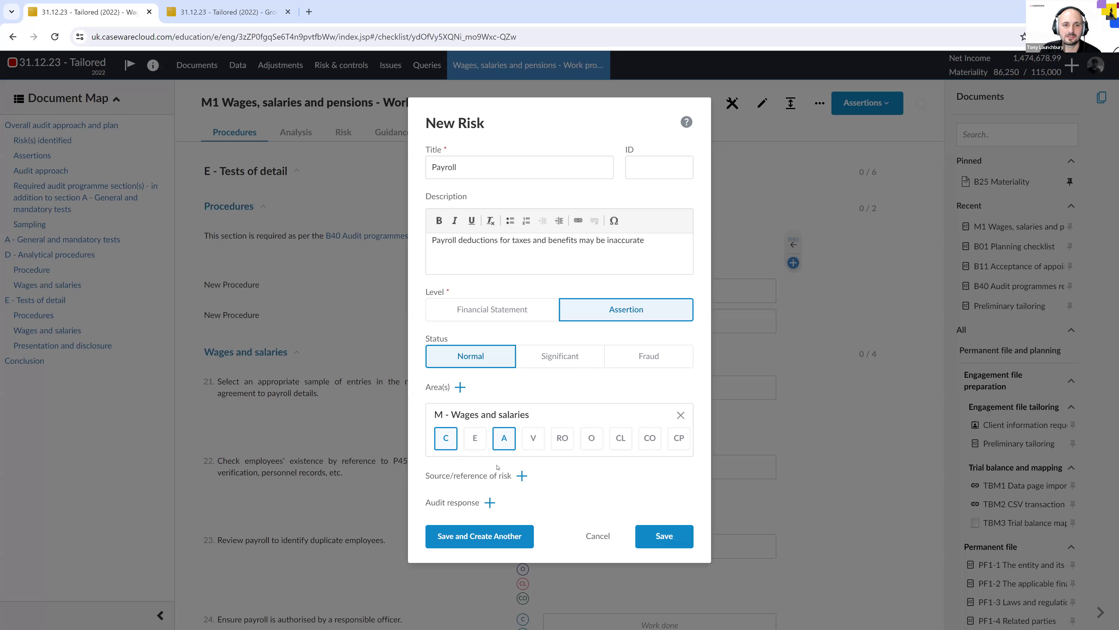
Add the M1 Wages, salaries and pensions work programme as the risk's audit response.
click(490, 502)
scroll(649, 505, down, 15)
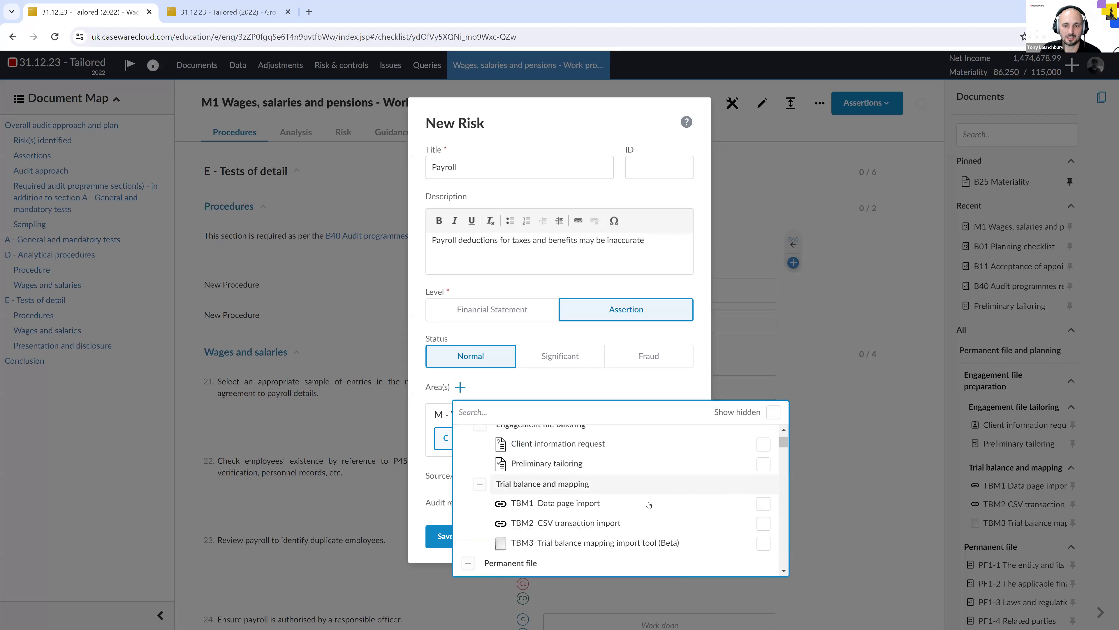
scroll(652, 508, down, 15)
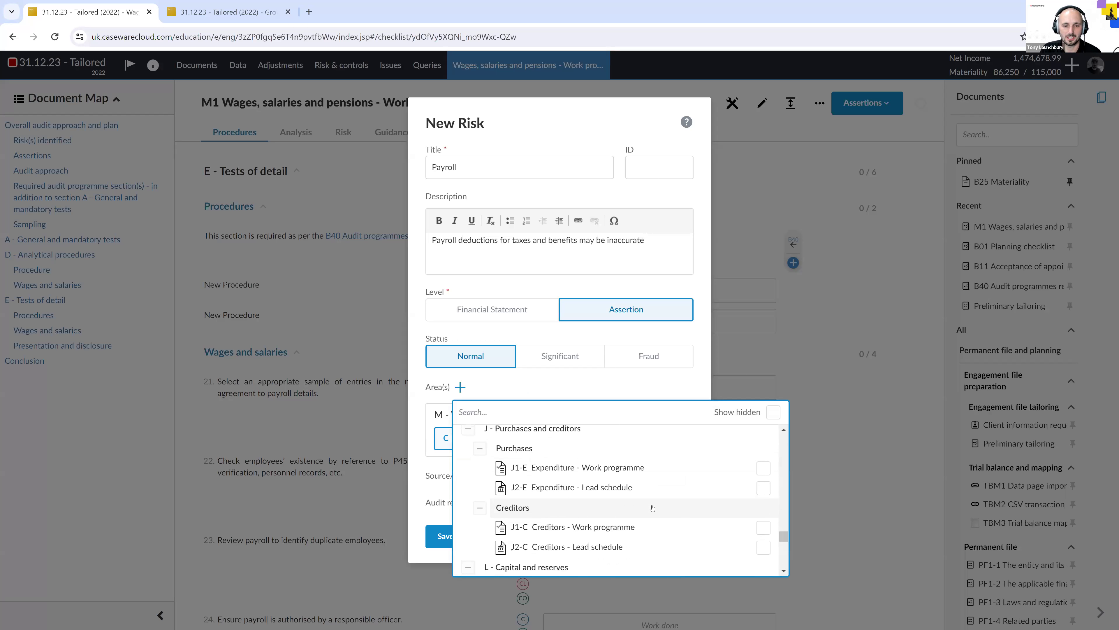
scroll(653, 508, up, 5)
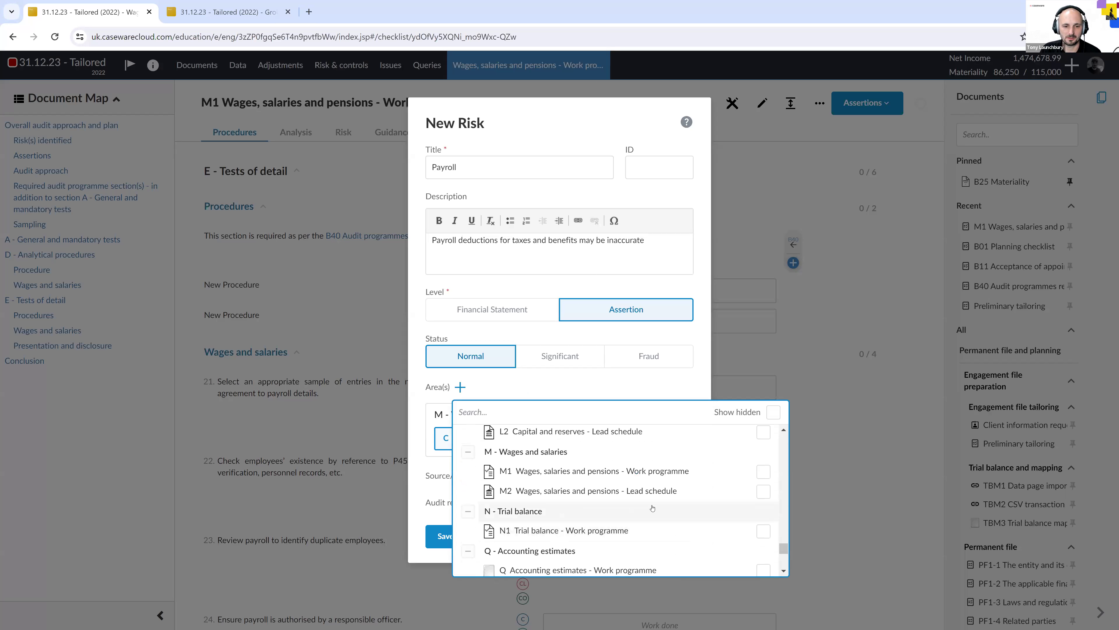
click(769, 473)
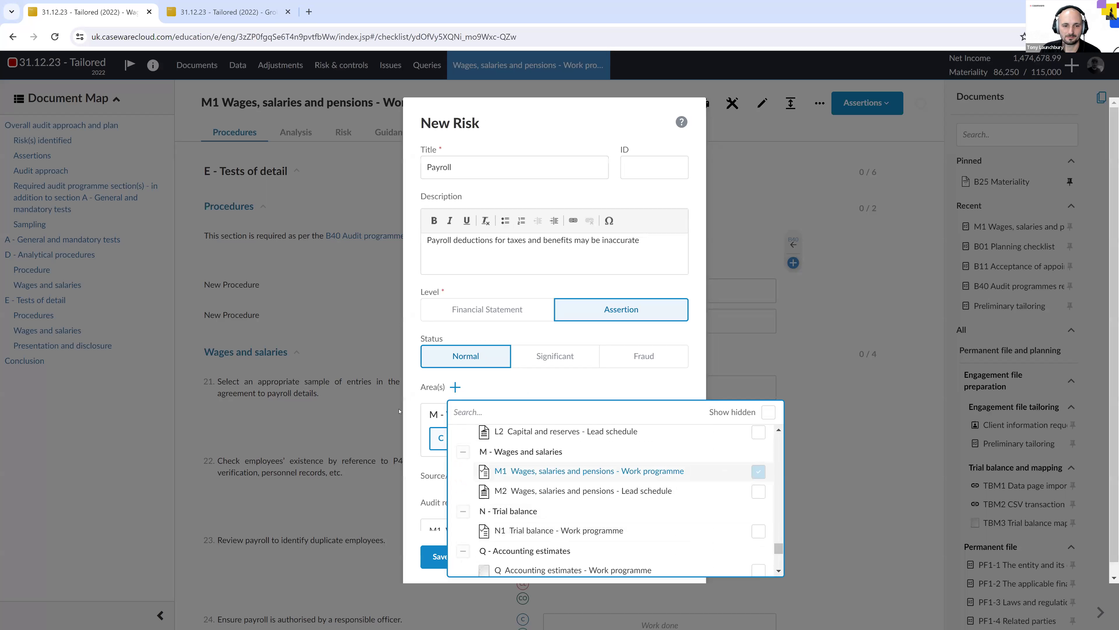
scroll(594, 447, down, 1)
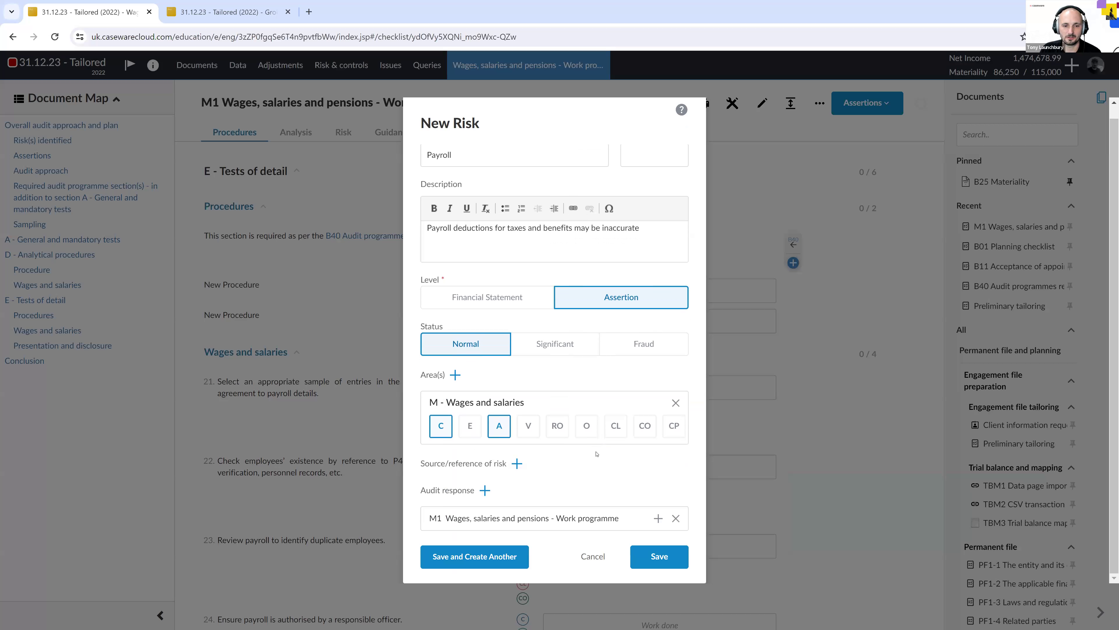
Link the M1 audit response to the section requirement in procedure 18 and the New Procedure numbered 20, and save the risk.
click(658, 518)
scroll(609, 496, down, 5)
scroll(608, 497, down, 8)
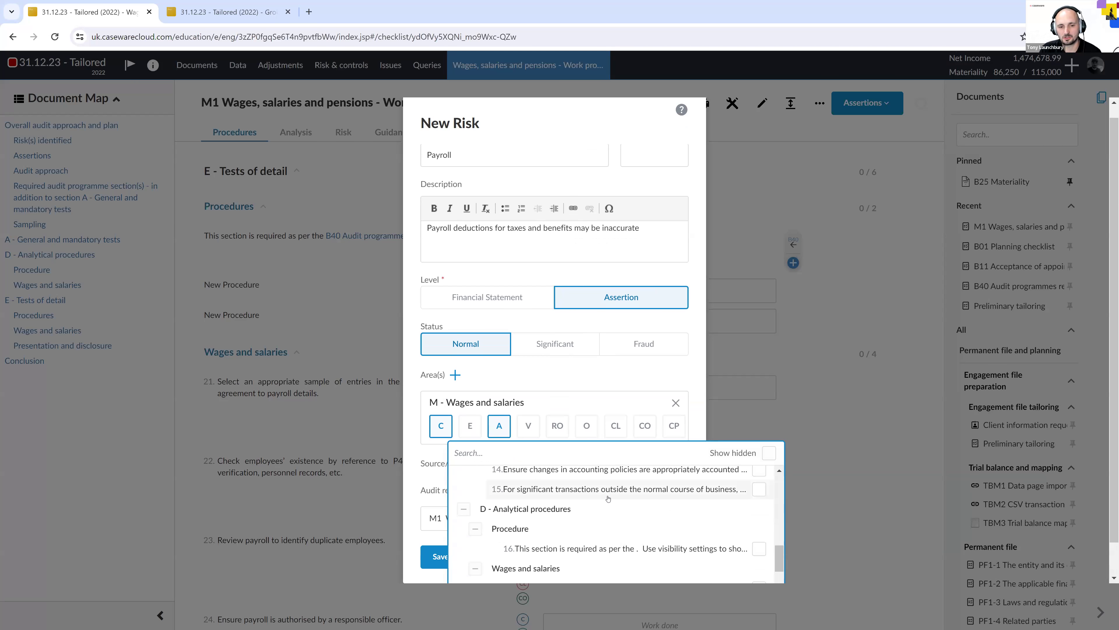
scroll(682, 532, down, 3)
click(759, 472)
click(758, 512)
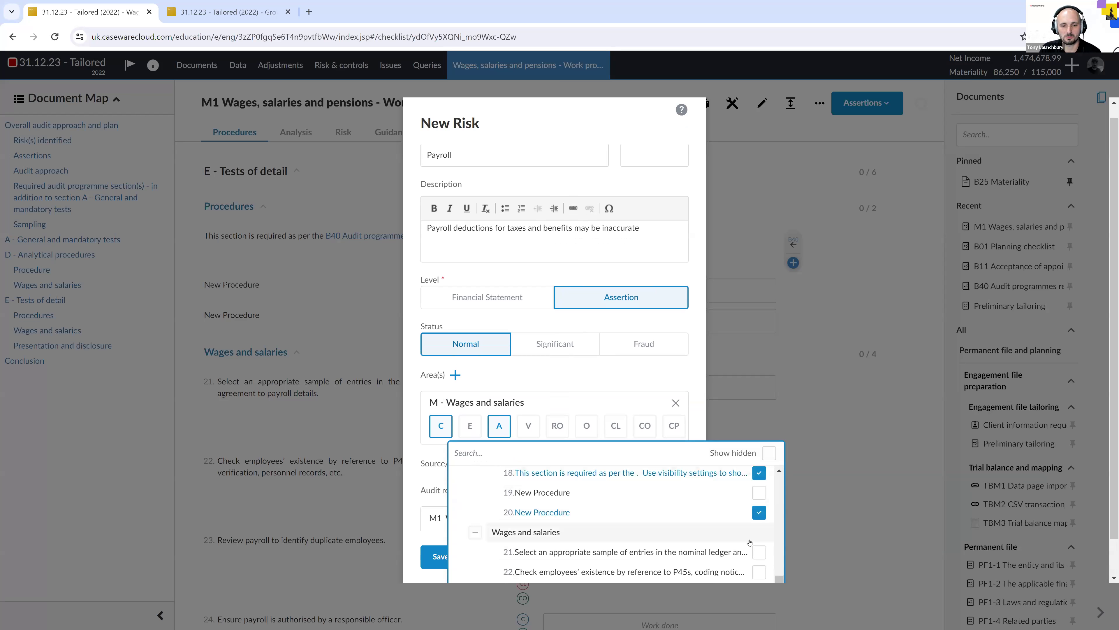
click(418, 457)
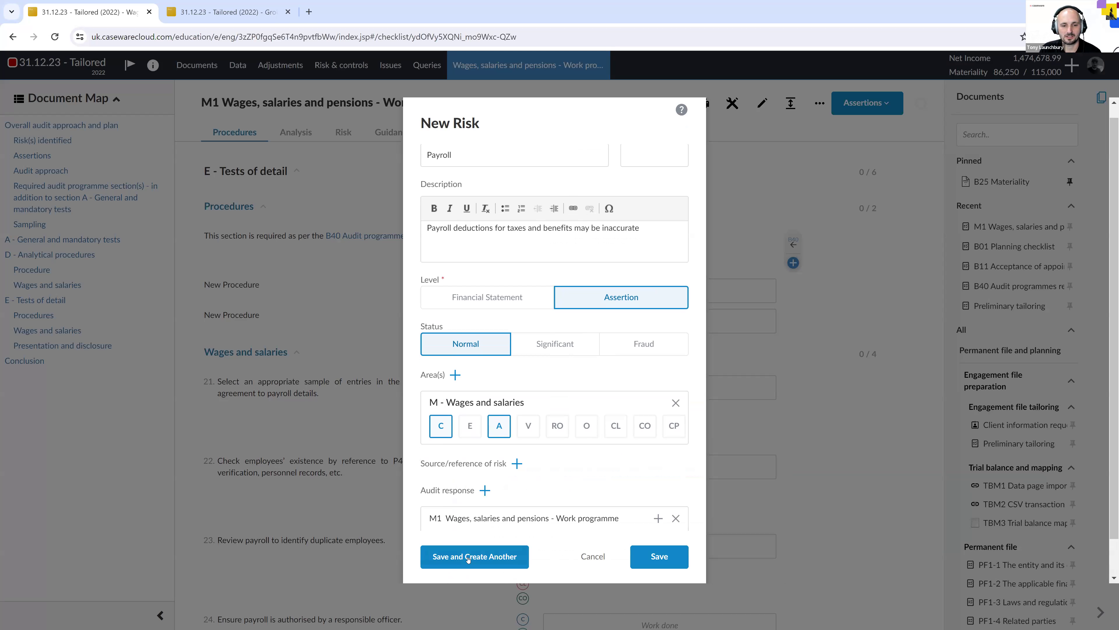
click(660, 556)
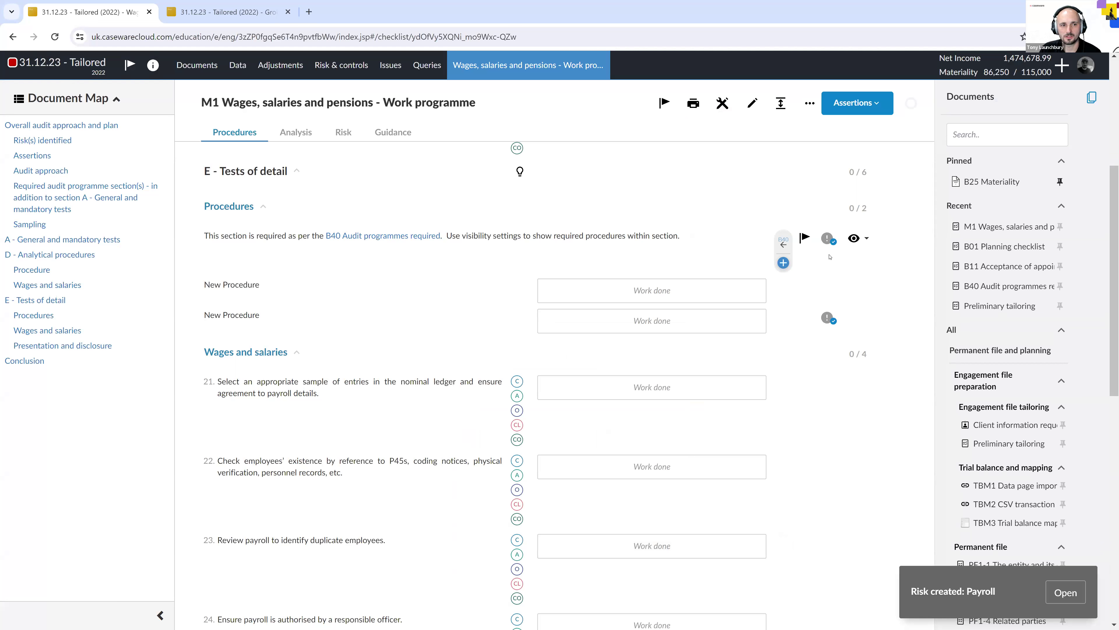
Check the risk links on the Procedures group under E - Tests of detail, and open the Payroll risk from the second new procedure.
scroll(829, 301, down, 10)
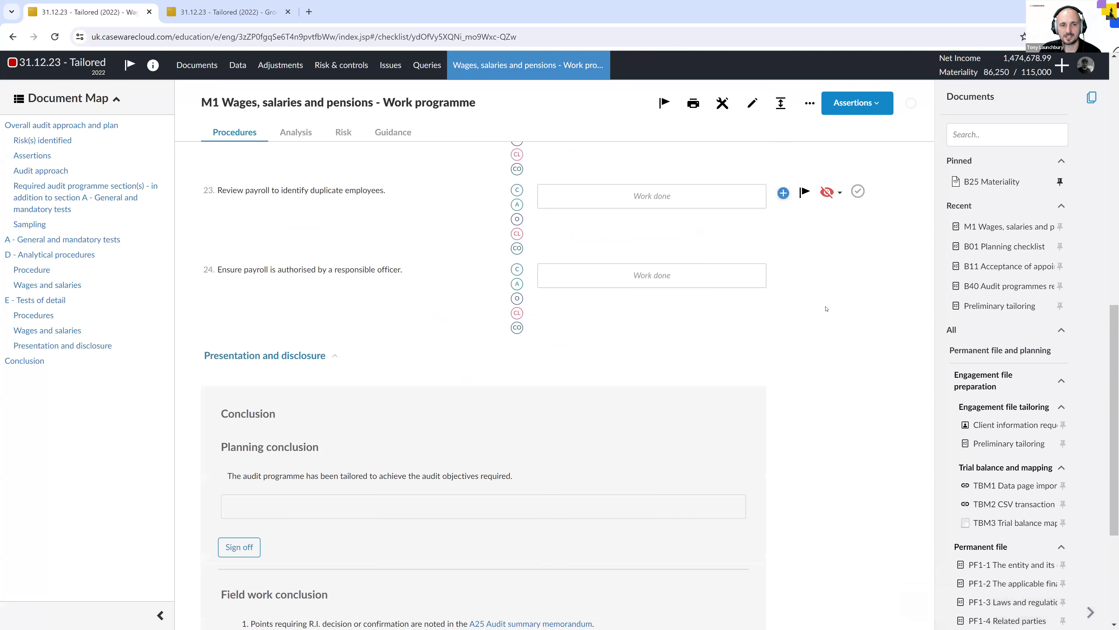
scroll(829, 308, up, 9)
scroll(830, 308, up, 4)
click(829, 353)
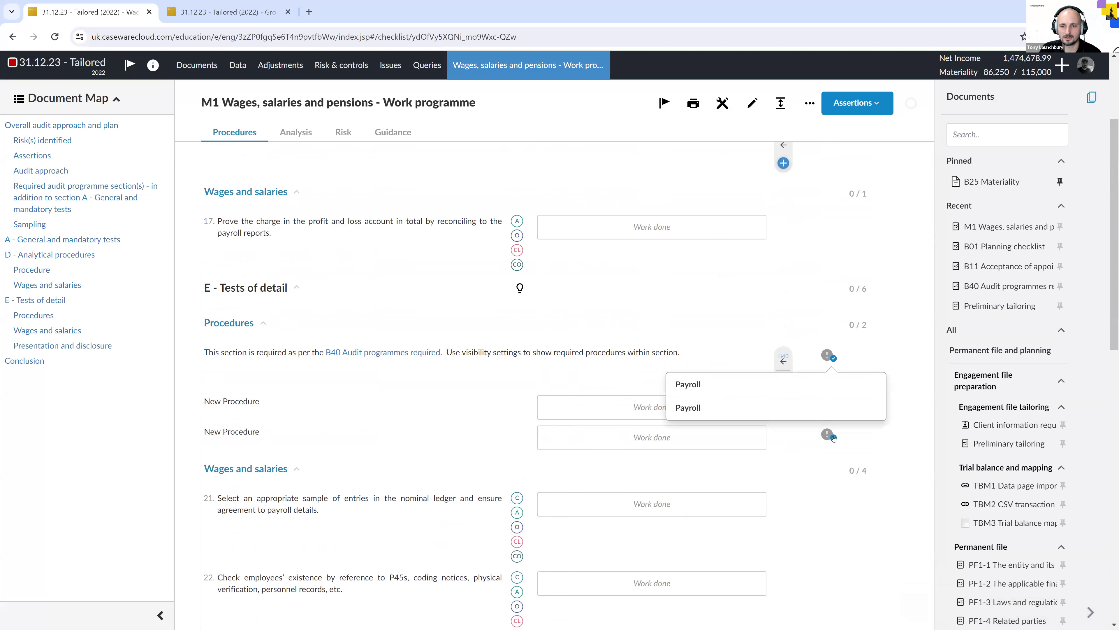
click(828, 434)
click(699, 463)
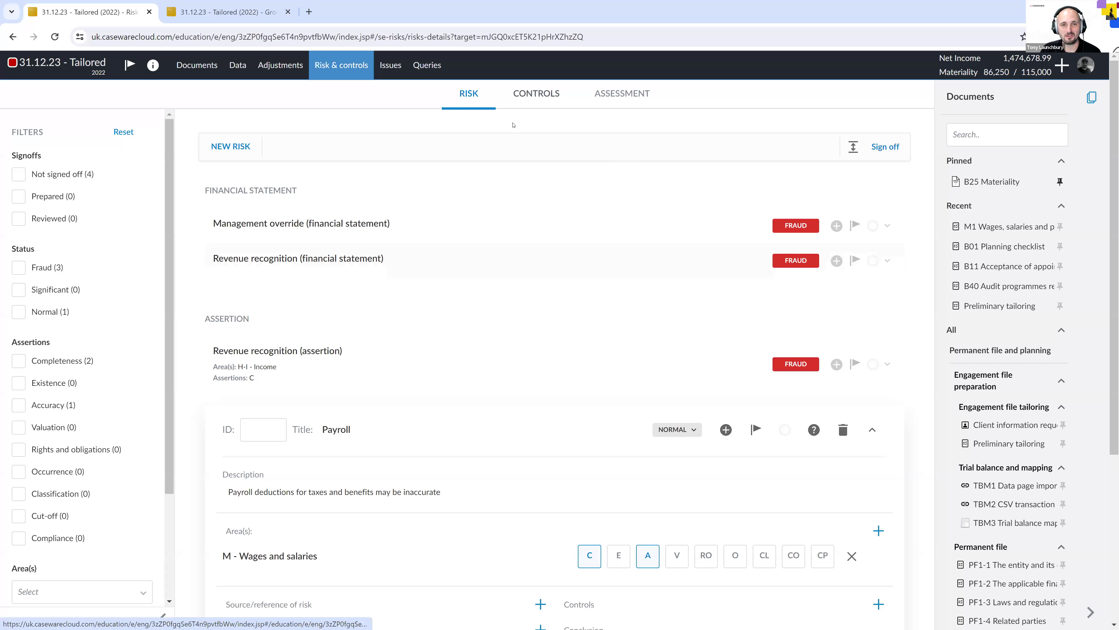
mouse_move(161, 11)
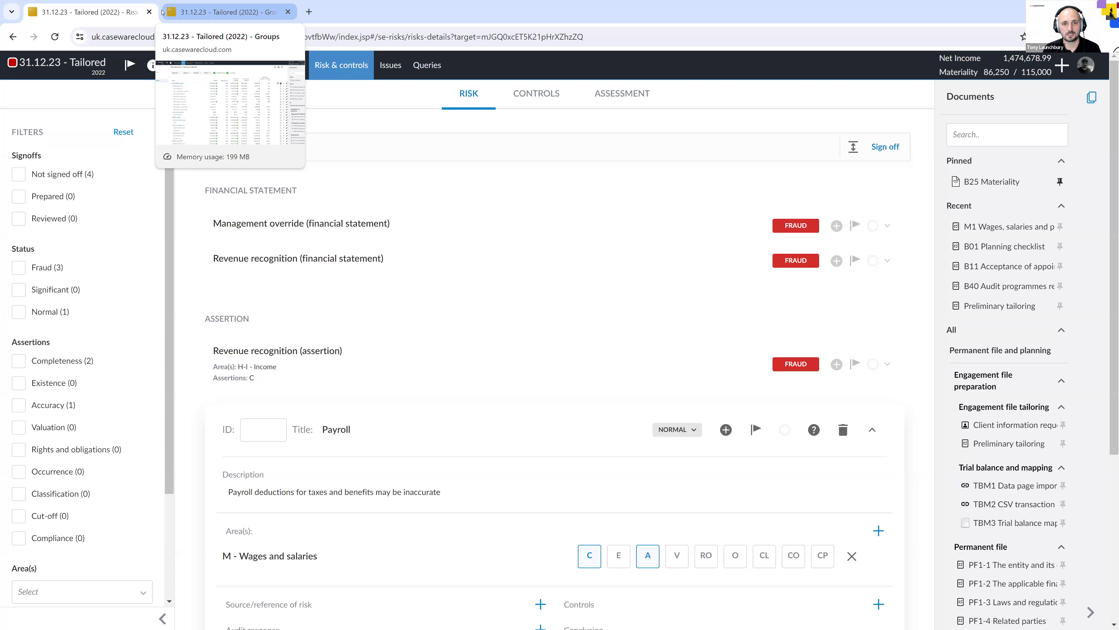
Open the B01 Planning checklist from the Planning section of the engagement's document list.
click(162, 12)
click(109, 2)
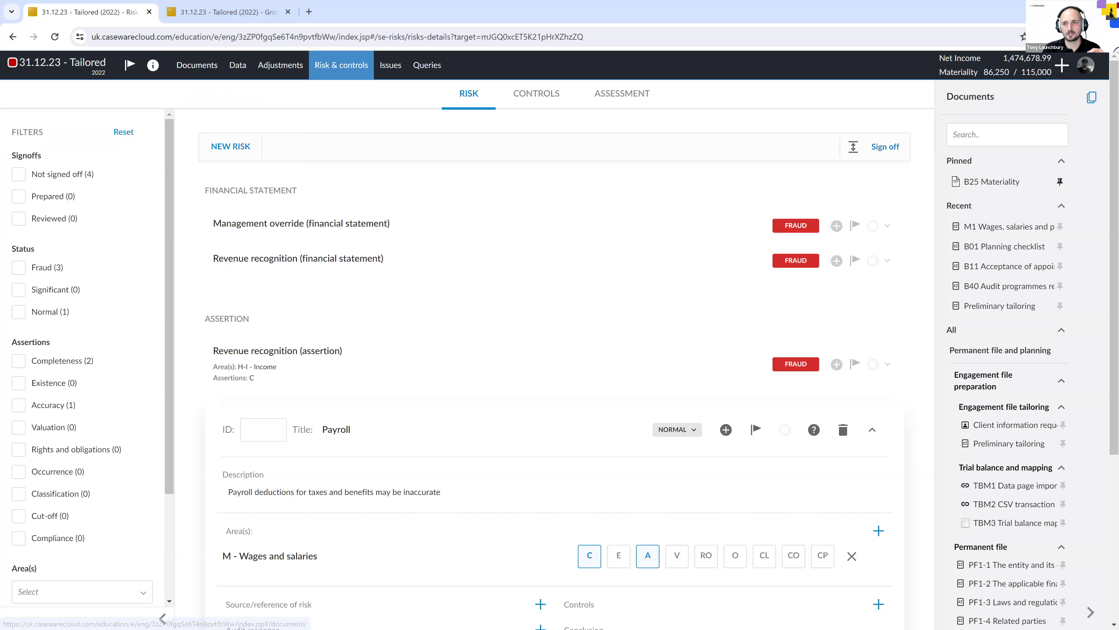
scroll(1023, 523, down, 7)
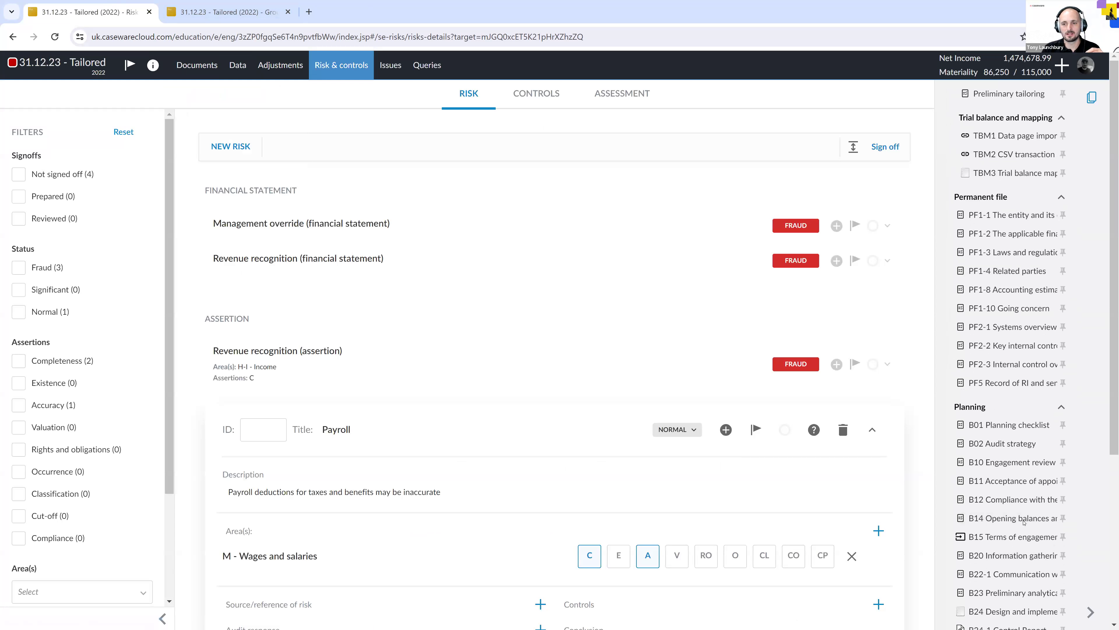
click(1009, 425)
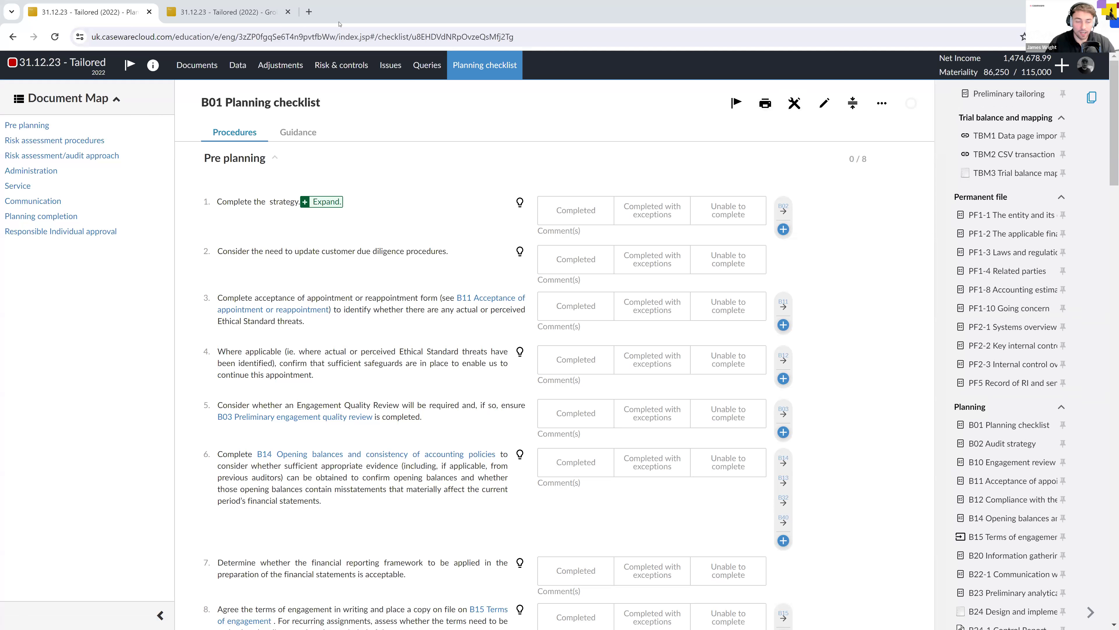
Return to the engagement's Documents page at the Planning section and hide the documents side list.
click(197, 66)
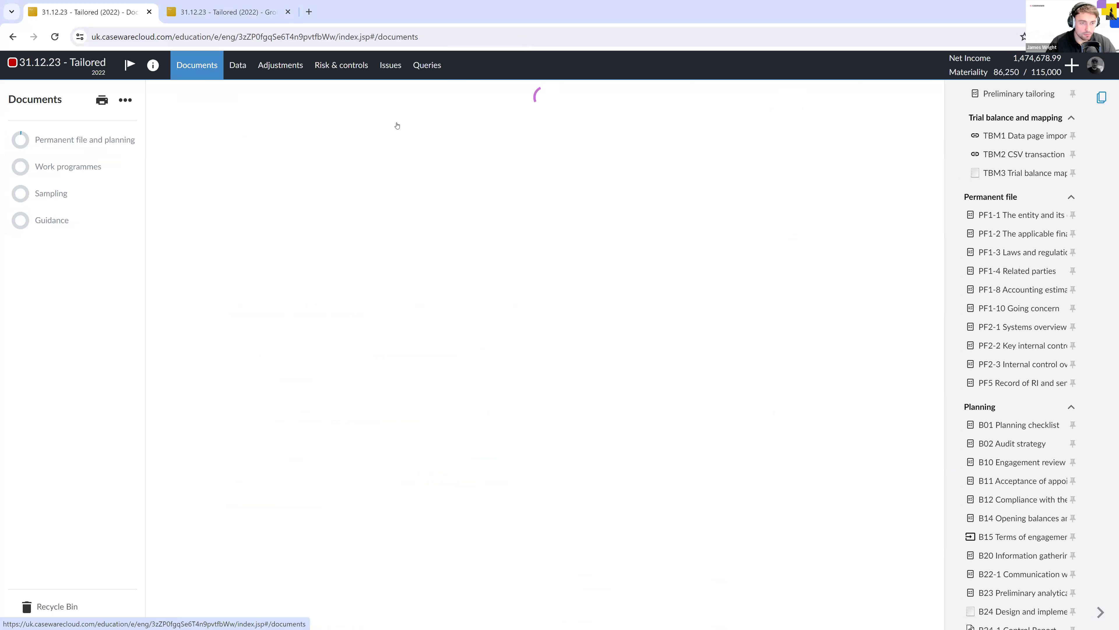
scroll(828, 309, down, 5)
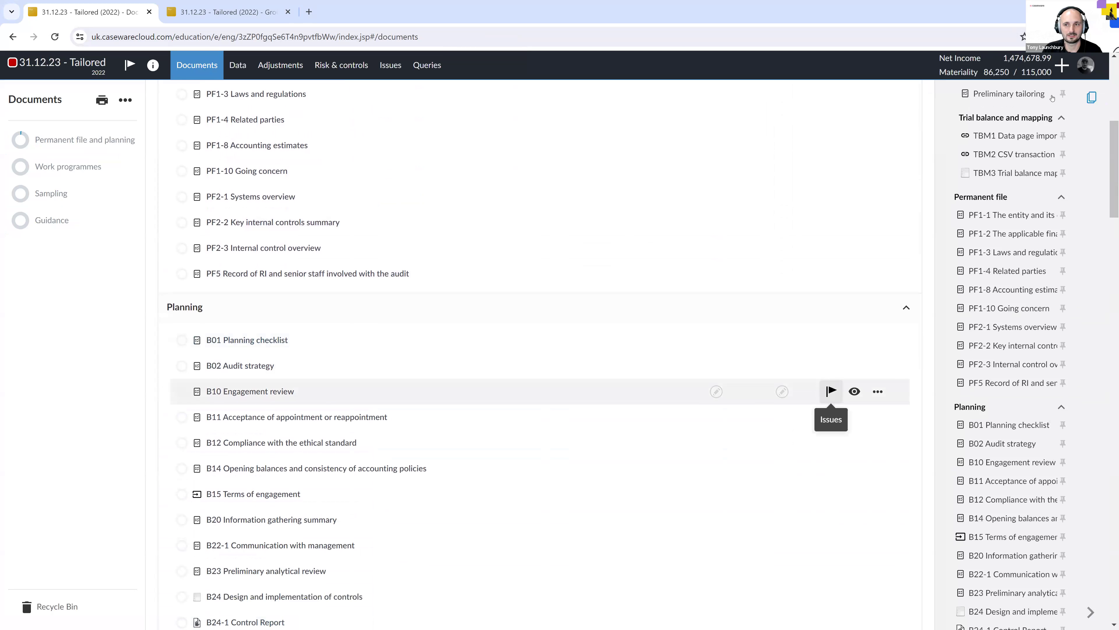
click(1093, 98)
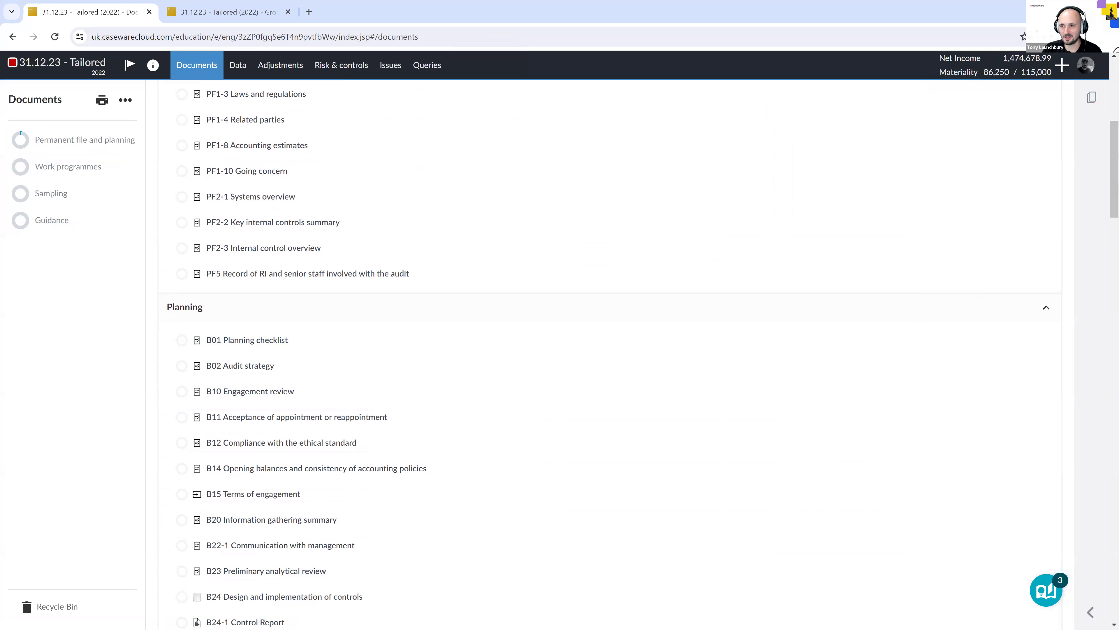
Open the Resource Center and review its Product Updates through to the Cloud Engagement release notes.
click(1046, 586)
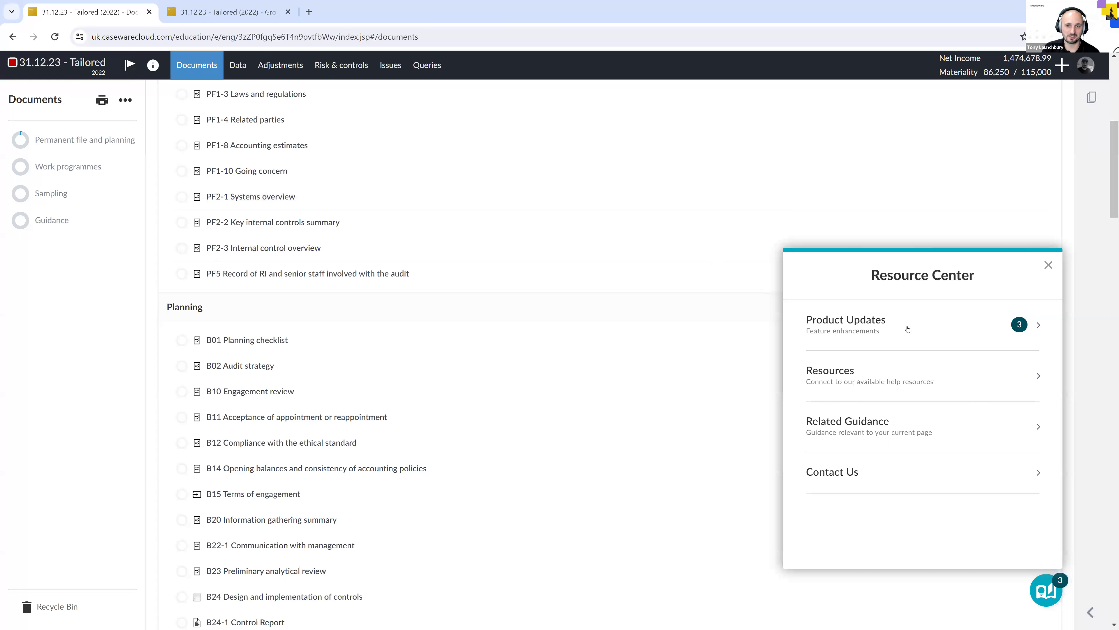
click(888, 322)
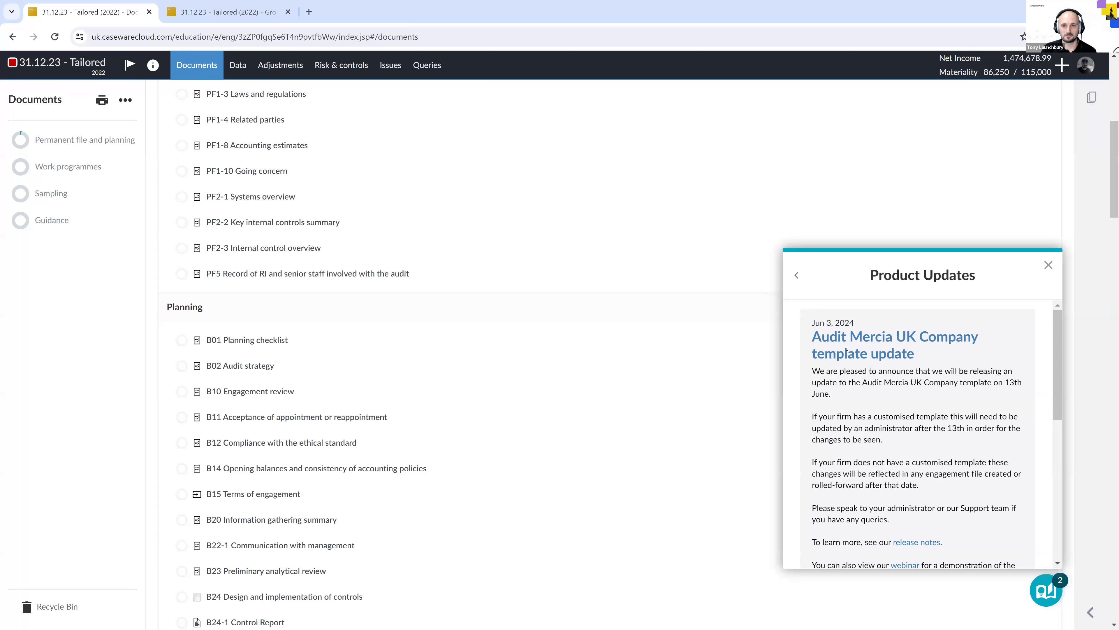
scroll(842, 342, down, 1)
scroll(846, 351, up, 1)
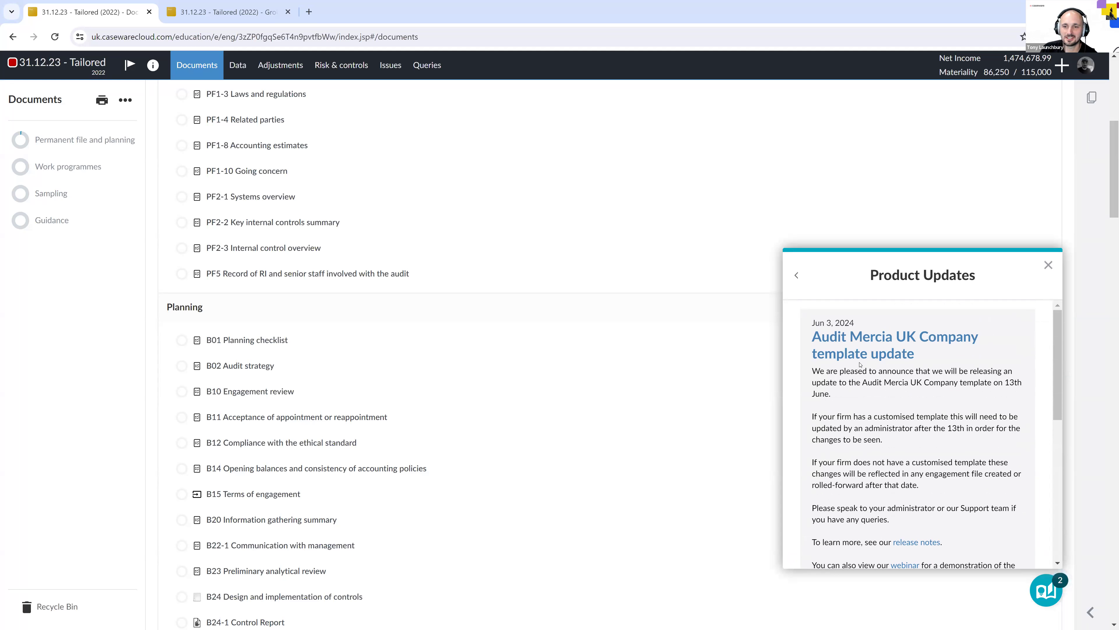
scroll(861, 368, up, 2)
scroll(903, 419, down, 5)
scroll(933, 453, down, 1)
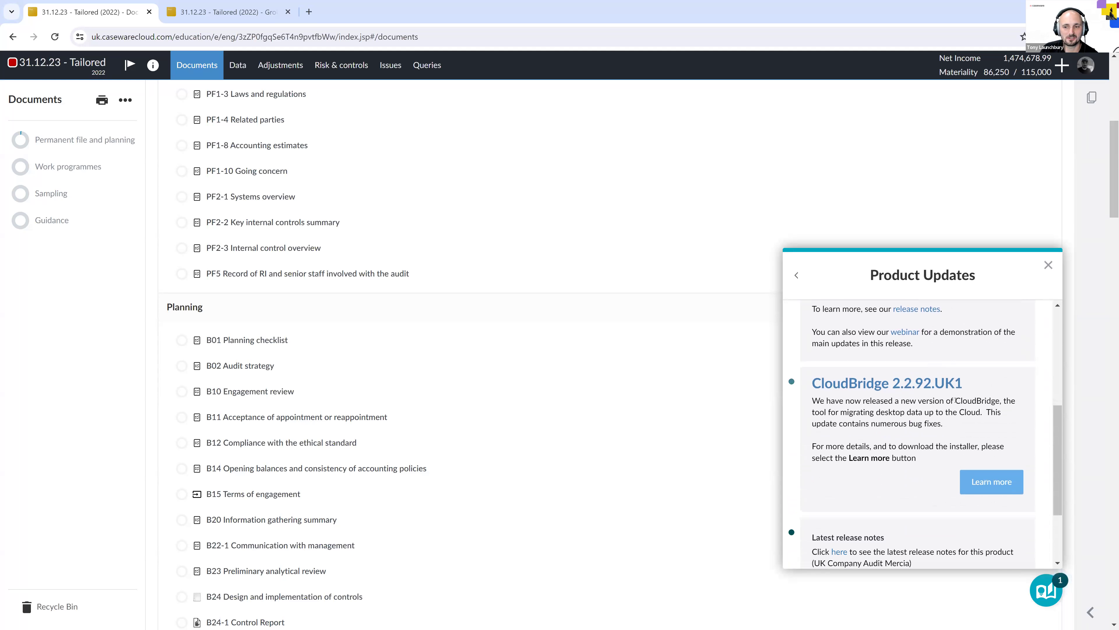
scroll(903, 476, down, 3)
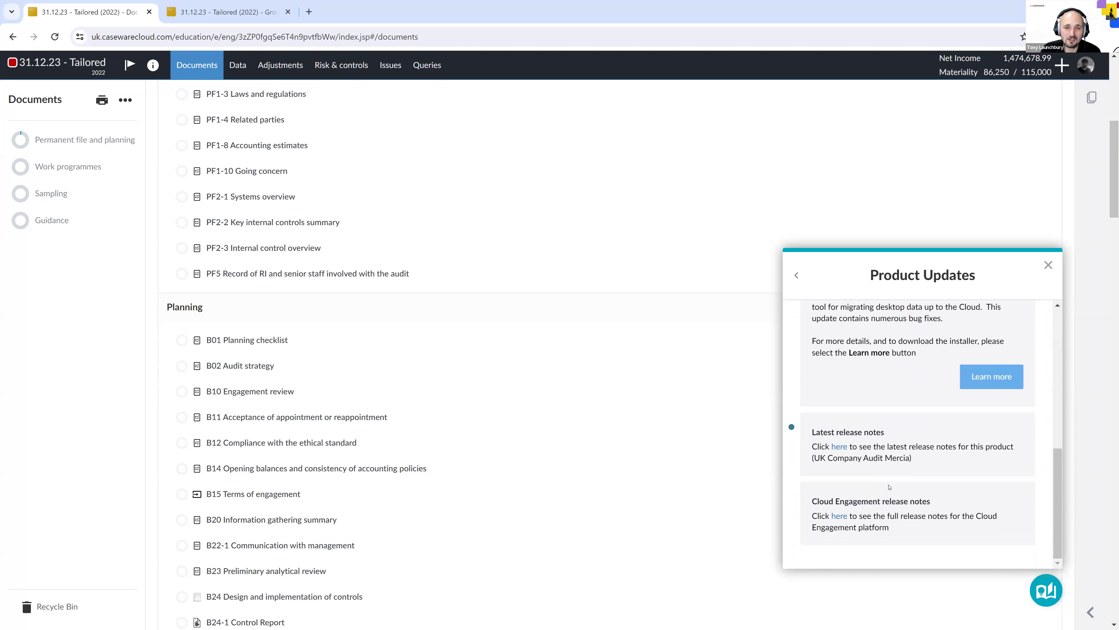
Go back to the Resource Center overview and look up the support phone numbers under Contact Us.
click(795, 274)
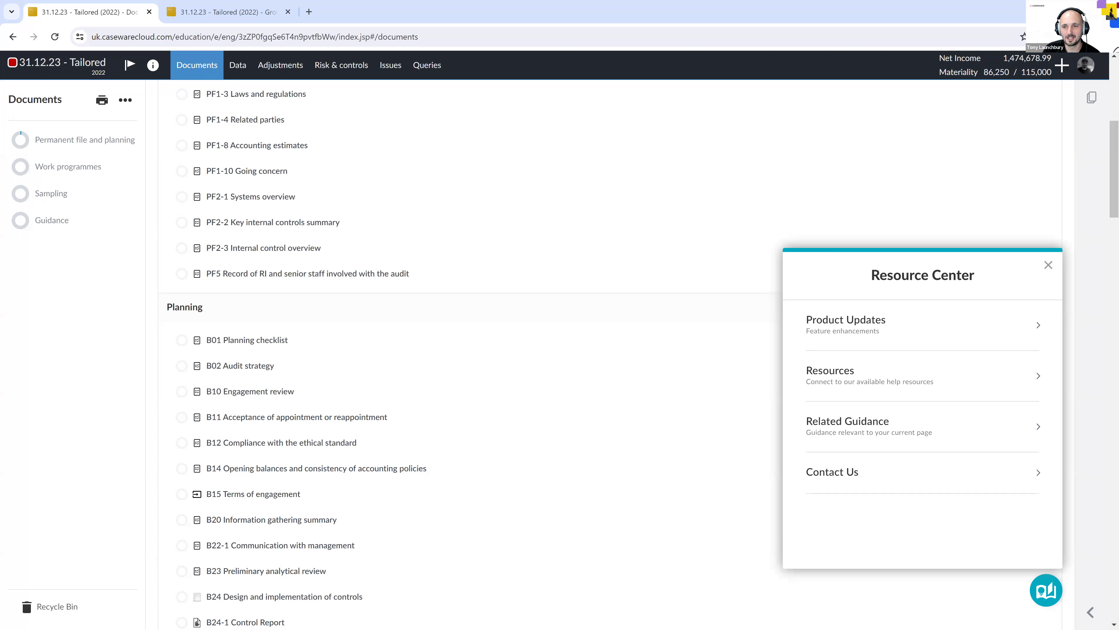
click(842, 474)
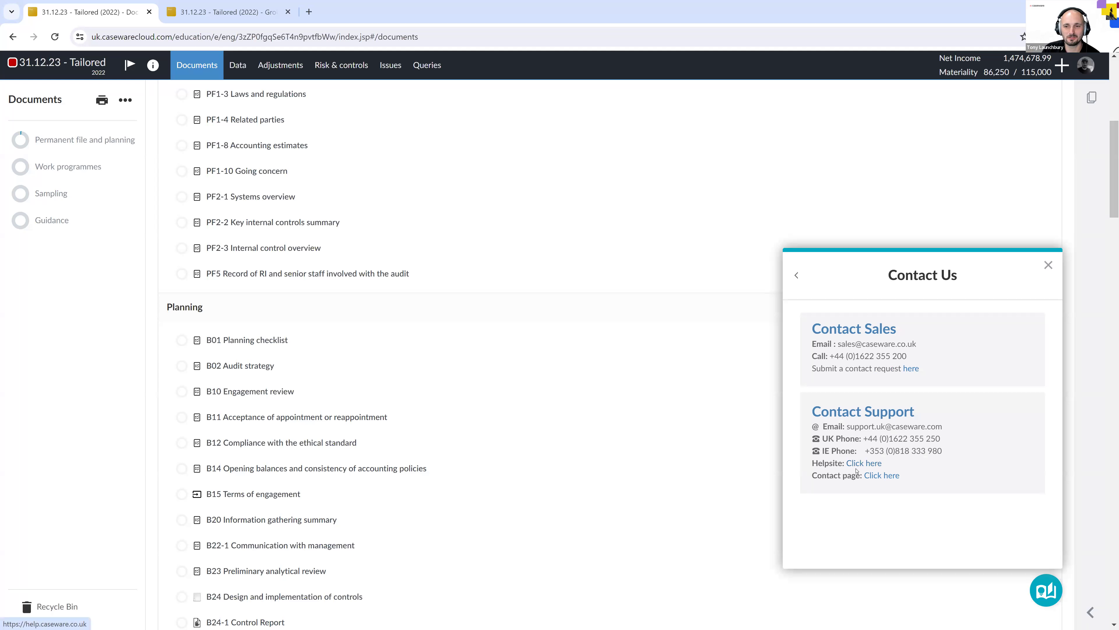
drag(949, 450, 877, 438)
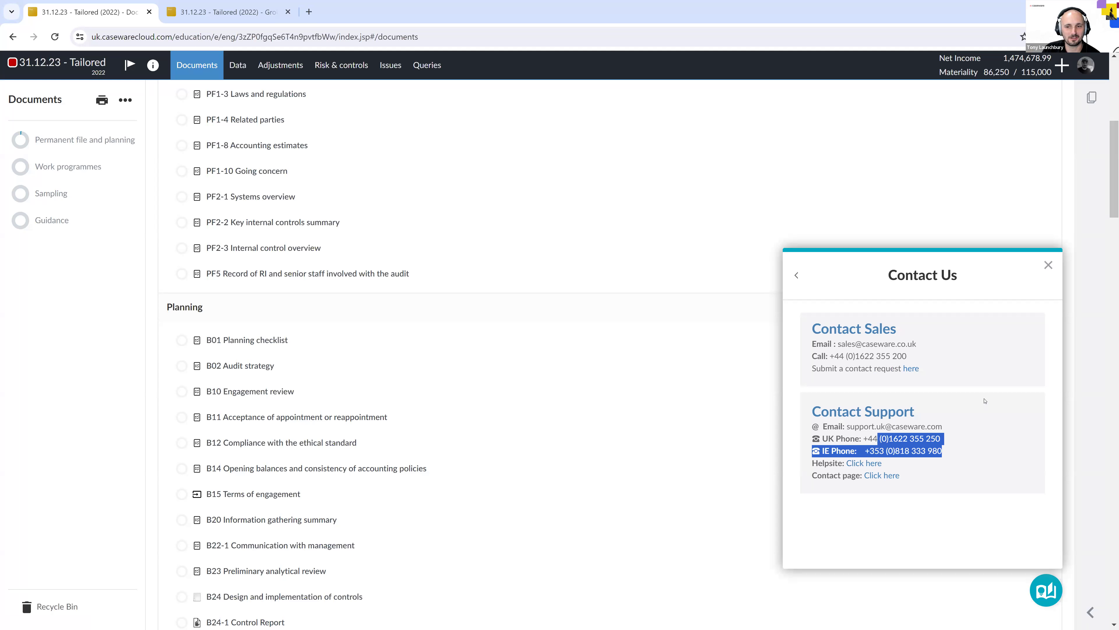
click(986, 402)
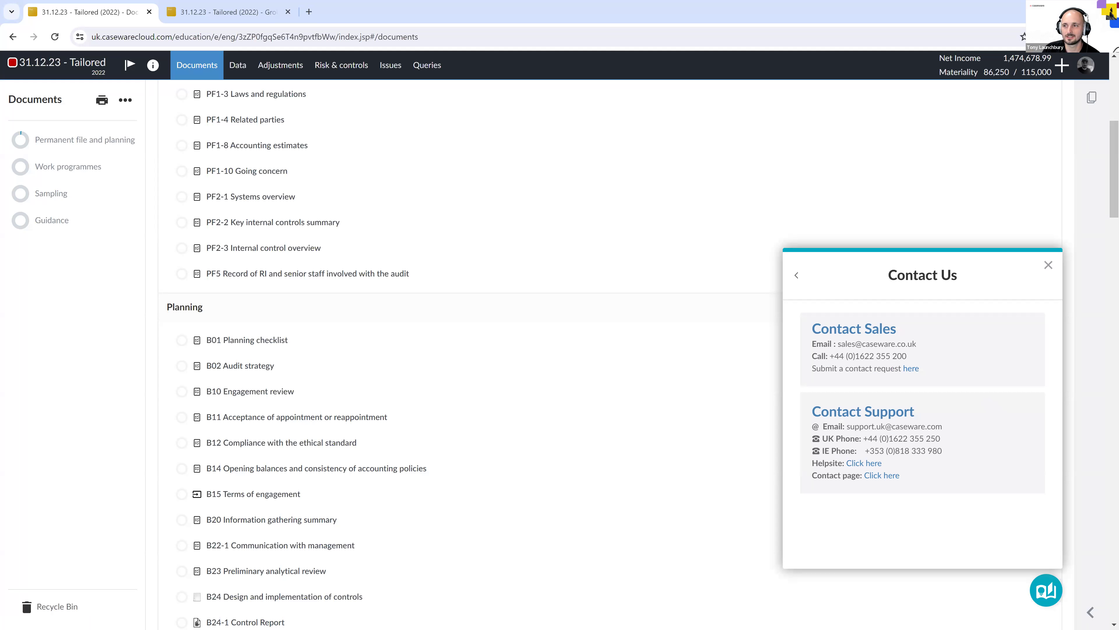
key(super+shift+Left)
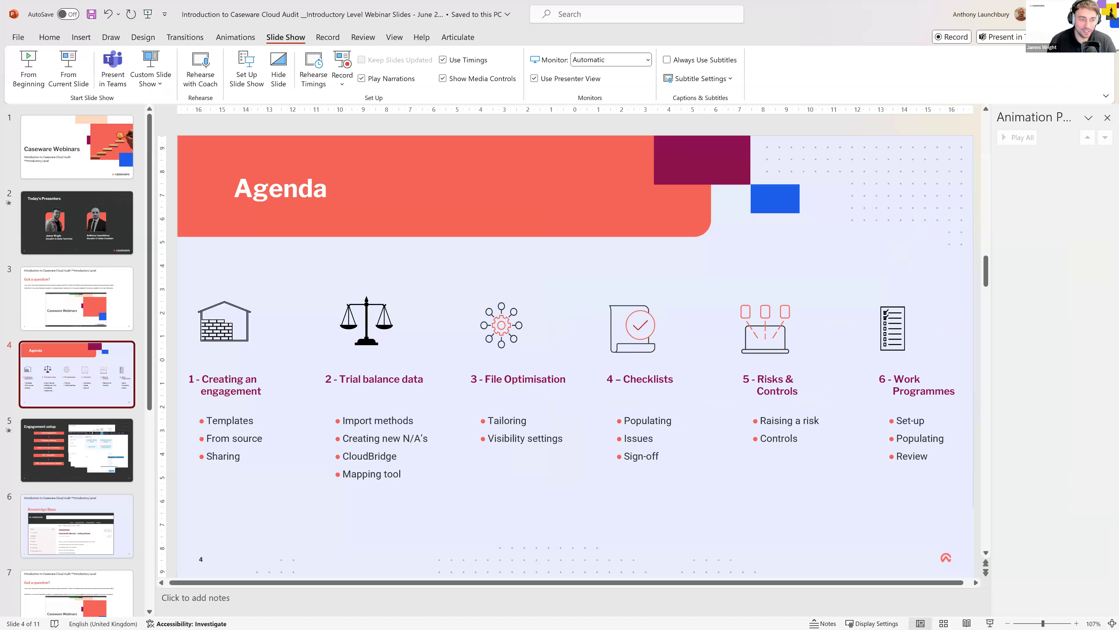
key(alt+Tab)
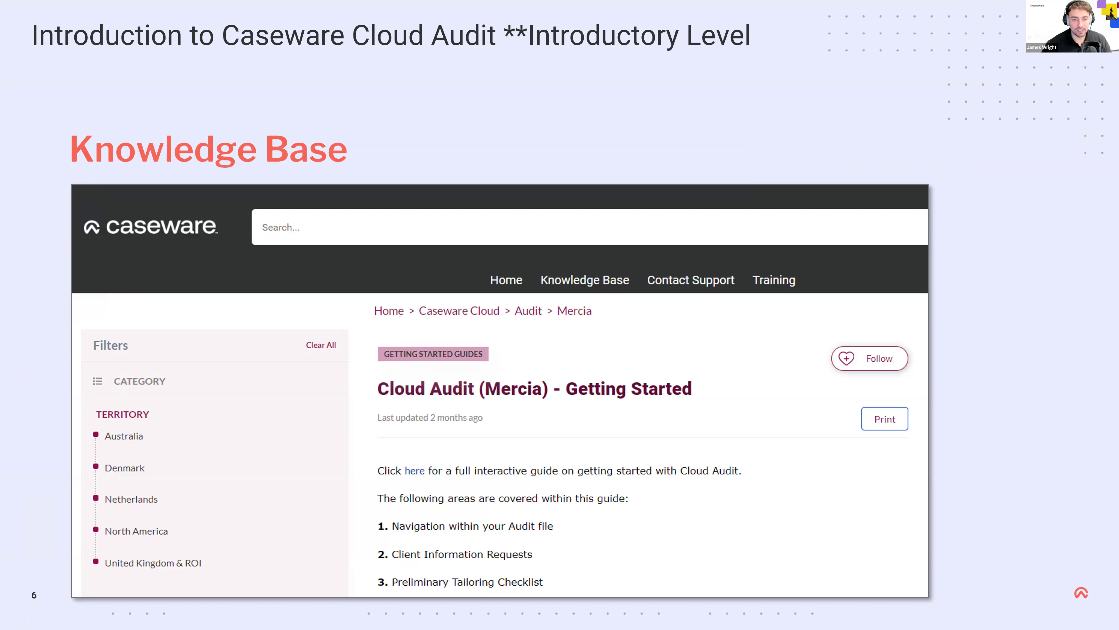
key(Right)
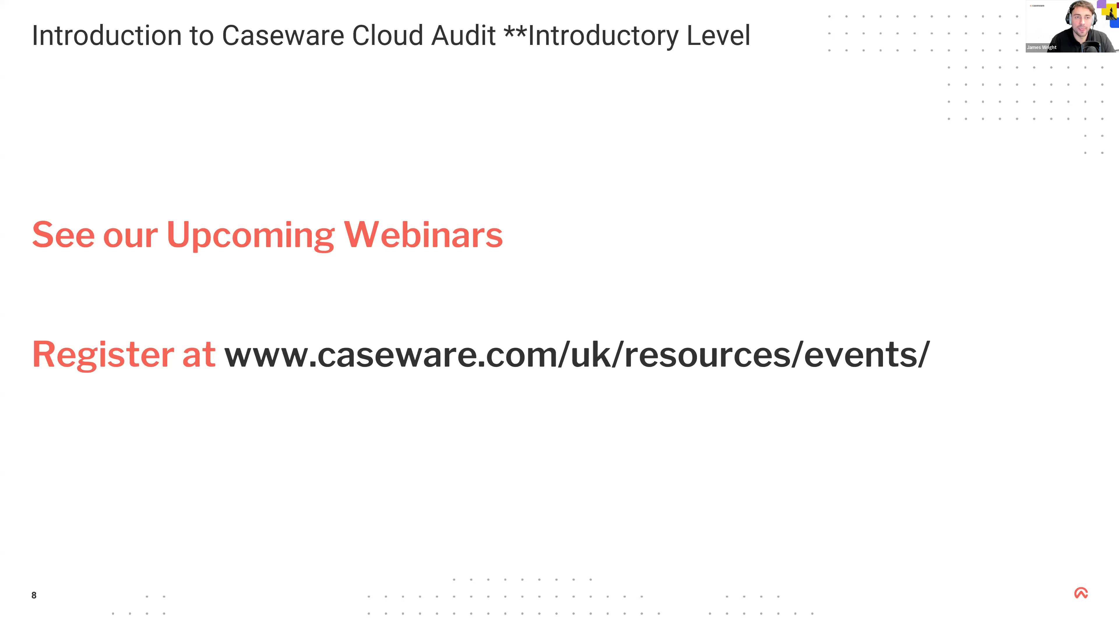
key(Right)
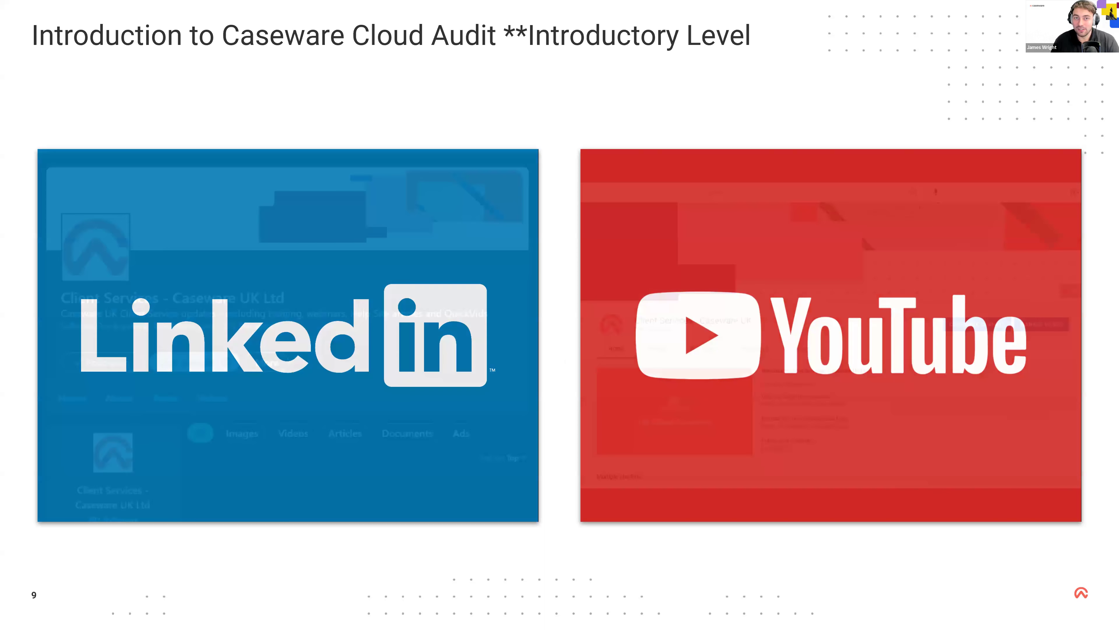